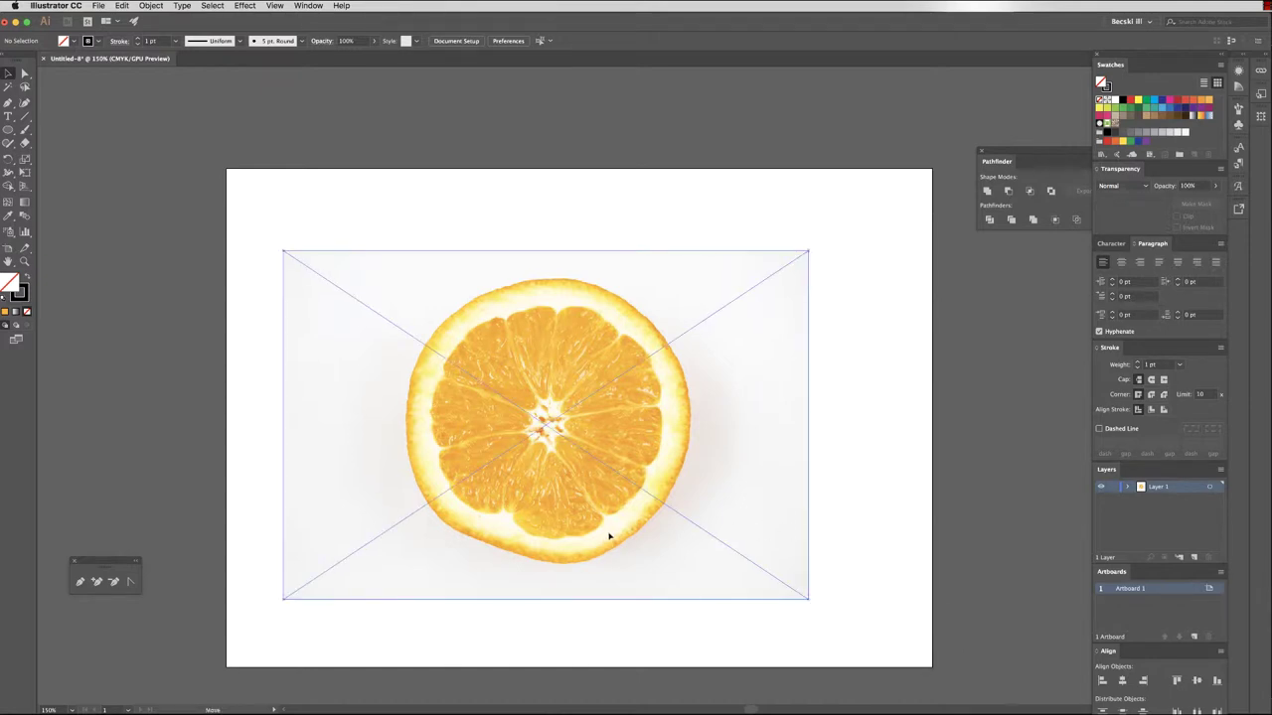
Move the orange photo to about the middle of the artboard and lock the linked image inside Layer 1.
{"action": "left_click_drag", "start_coordinate": [609, 537], "coordinate": [643, 523]}
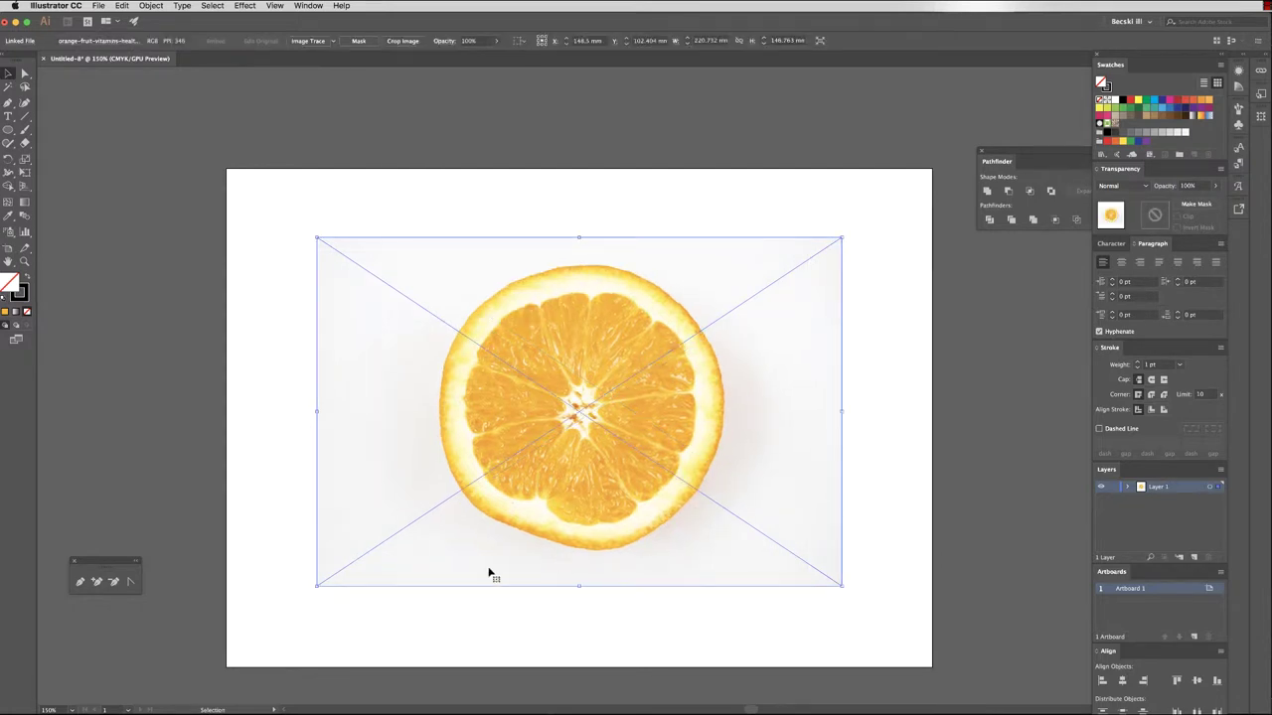
{"action": "left_click", "coordinate": [912, 525]}
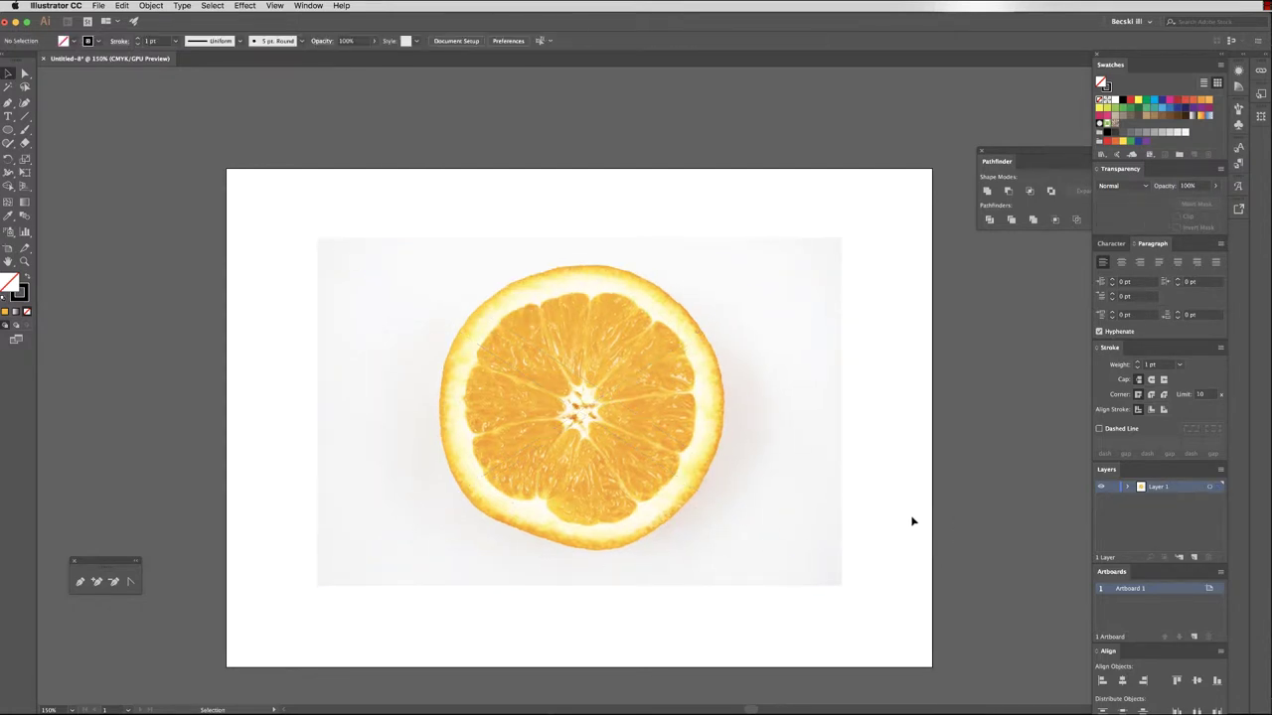
{"action": "left_click", "coordinate": [1129, 487]}
{"action": "left_click", "coordinate": [1170, 500]}
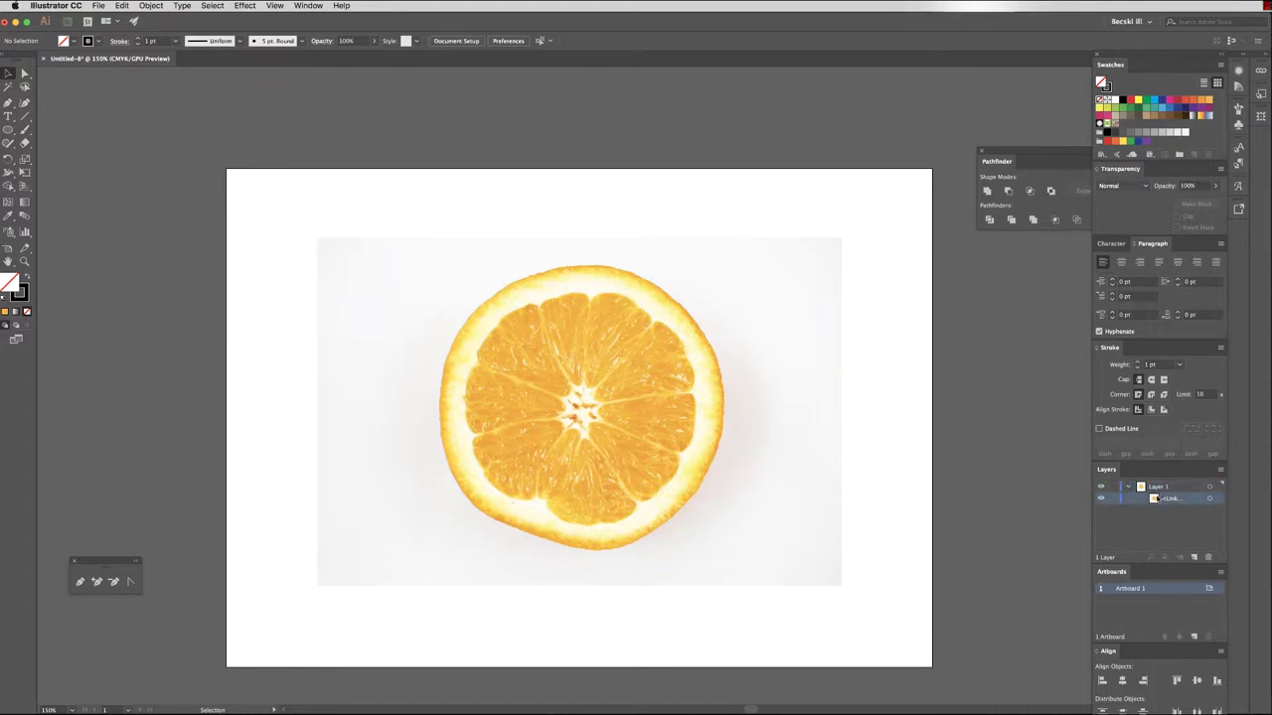
{"action": "left_click", "coordinate": [1112, 498]}
{"action": "left_click", "coordinate": [1156, 486]}
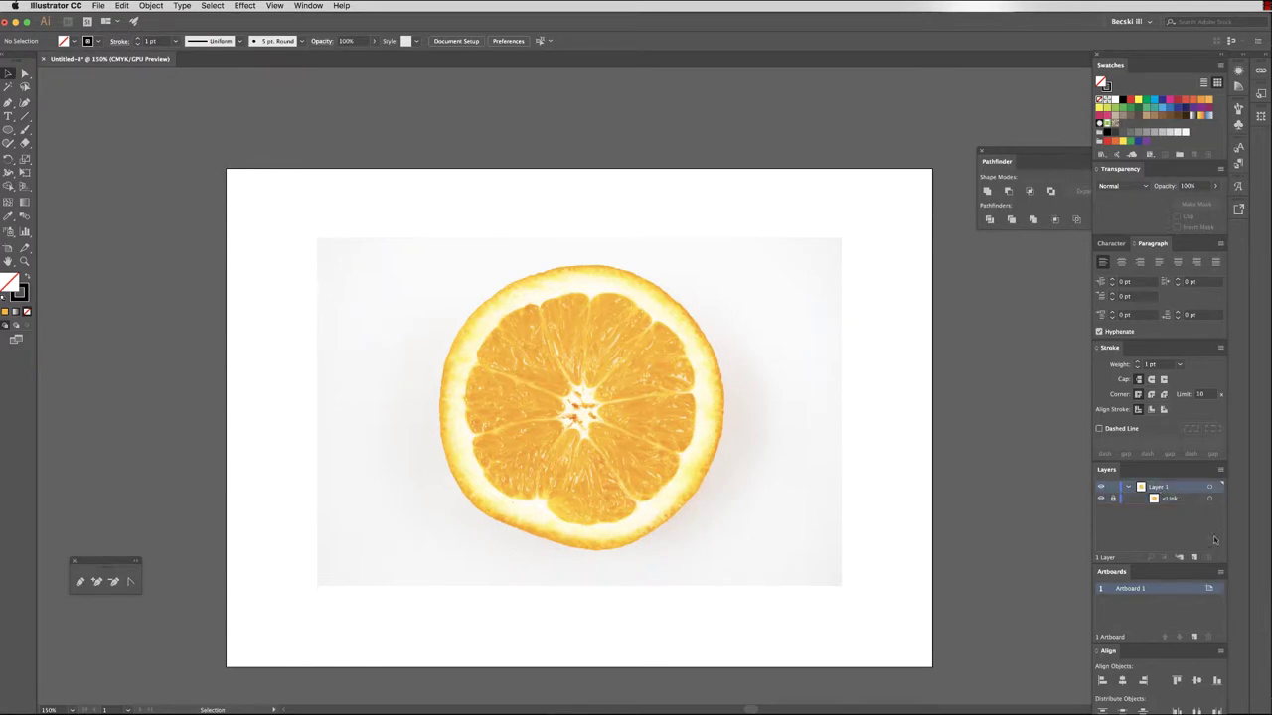
On a new layer above the photo, trace the outer edge of the orange's rind as a closed, straight-segment Pen path.
{"action": "left_click", "coordinate": [1194, 558]}
{"action": "left_click", "coordinate": [8, 102]}
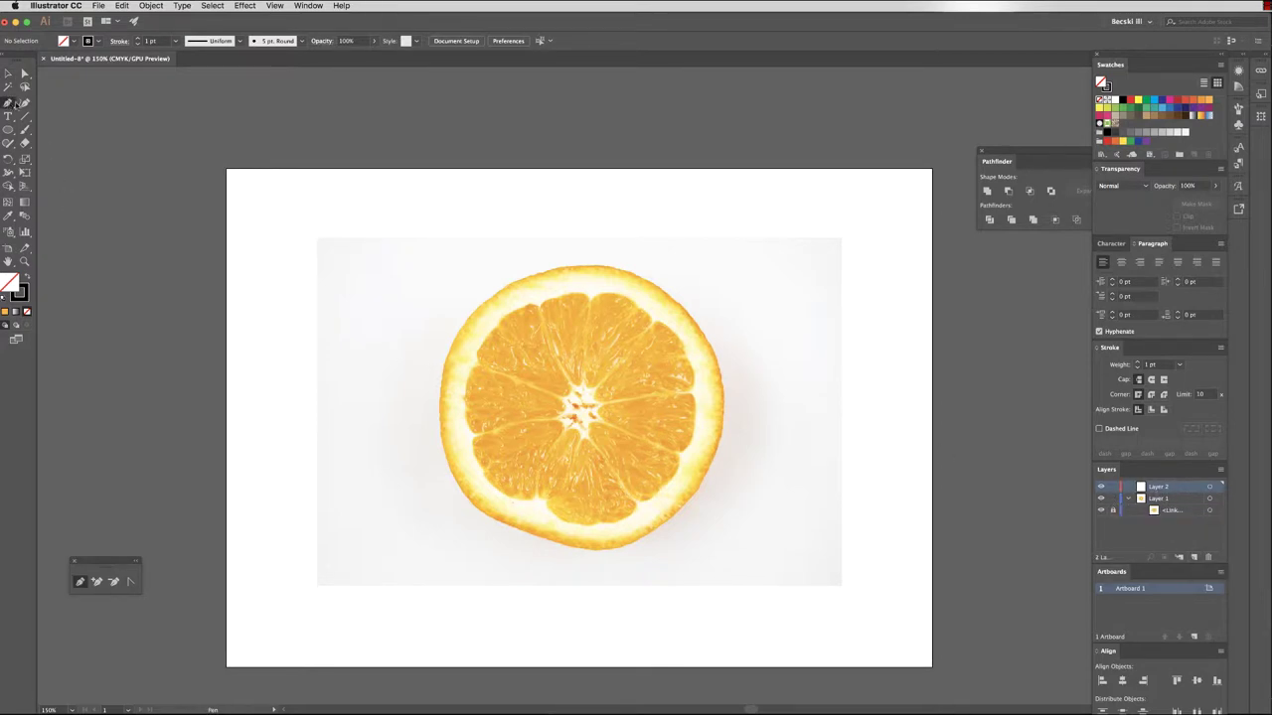
{"action": "left_click", "coordinate": [26, 293]}
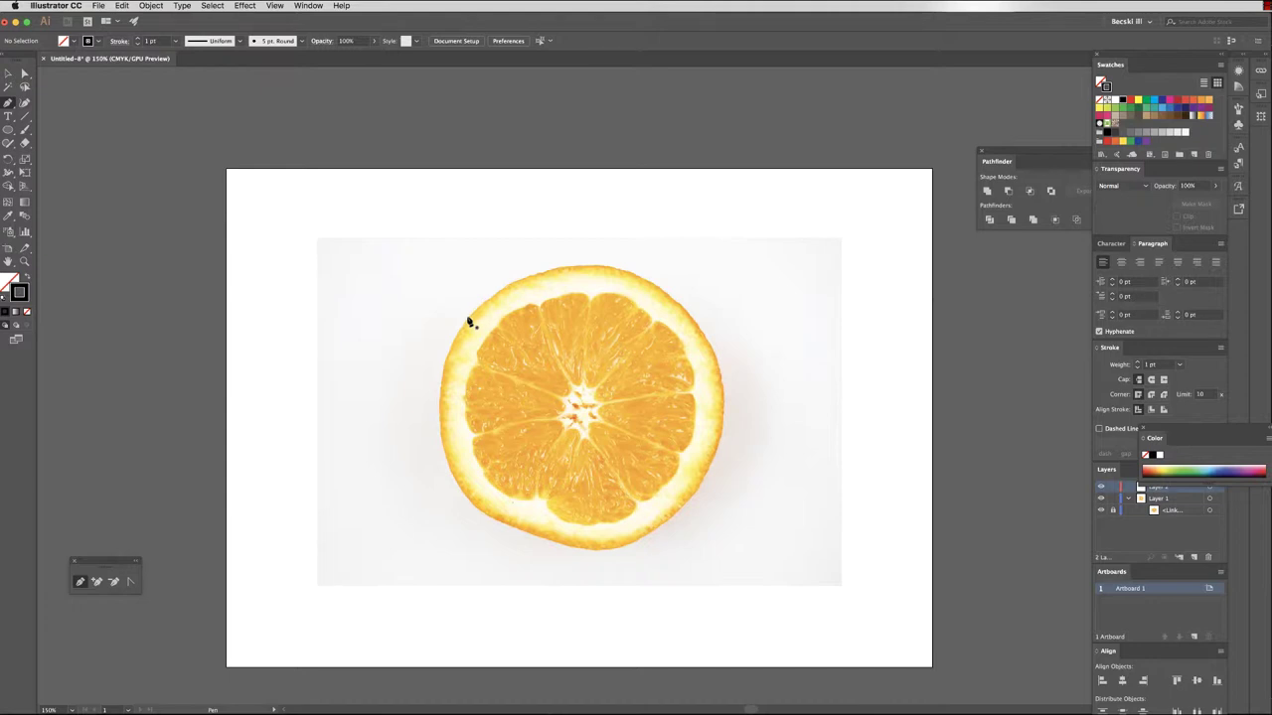
{"action": "left_click", "coordinate": [468, 320]}
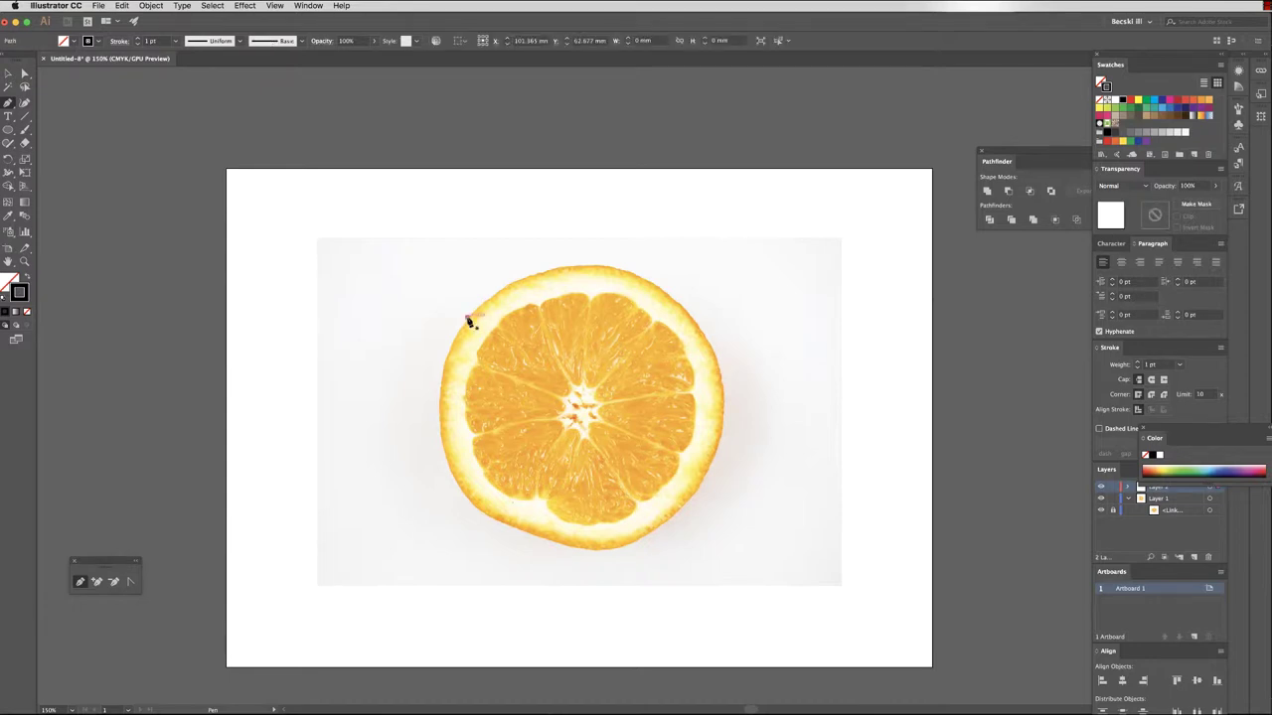
{"action": "left_click", "coordinate": [495, 295]}
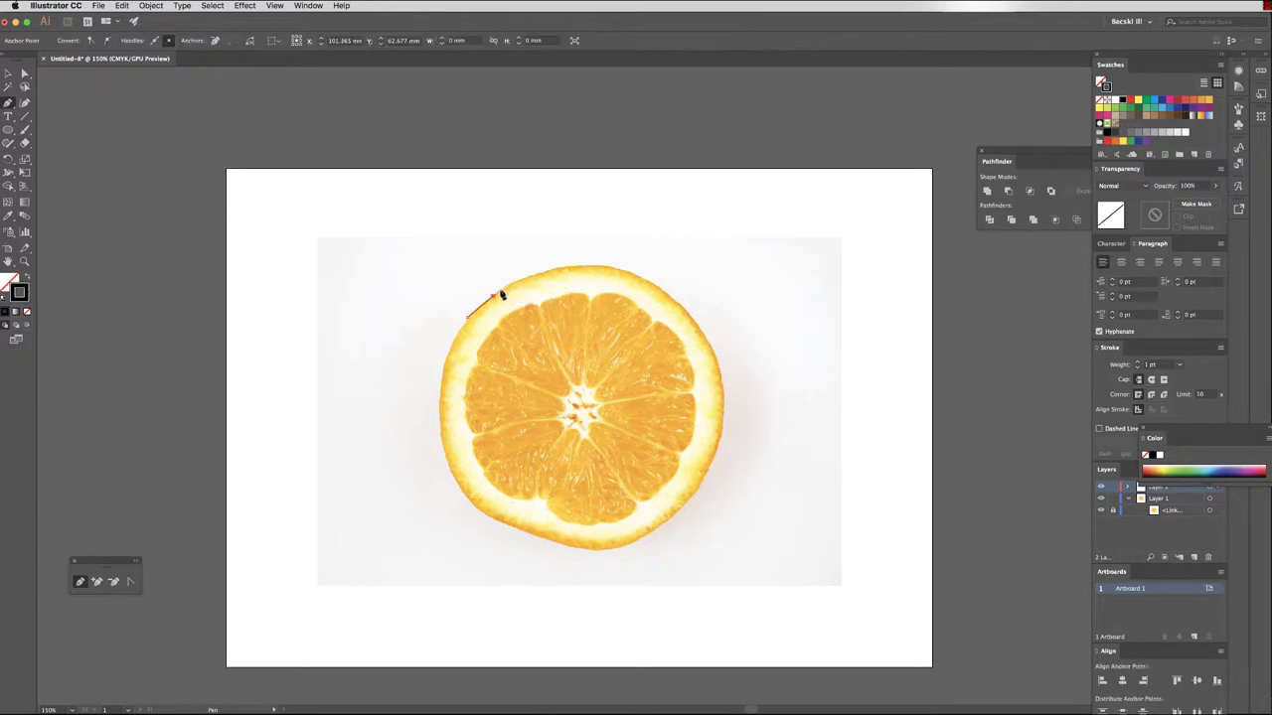
{"action": "left_click", "coordinate": [553, 269]}
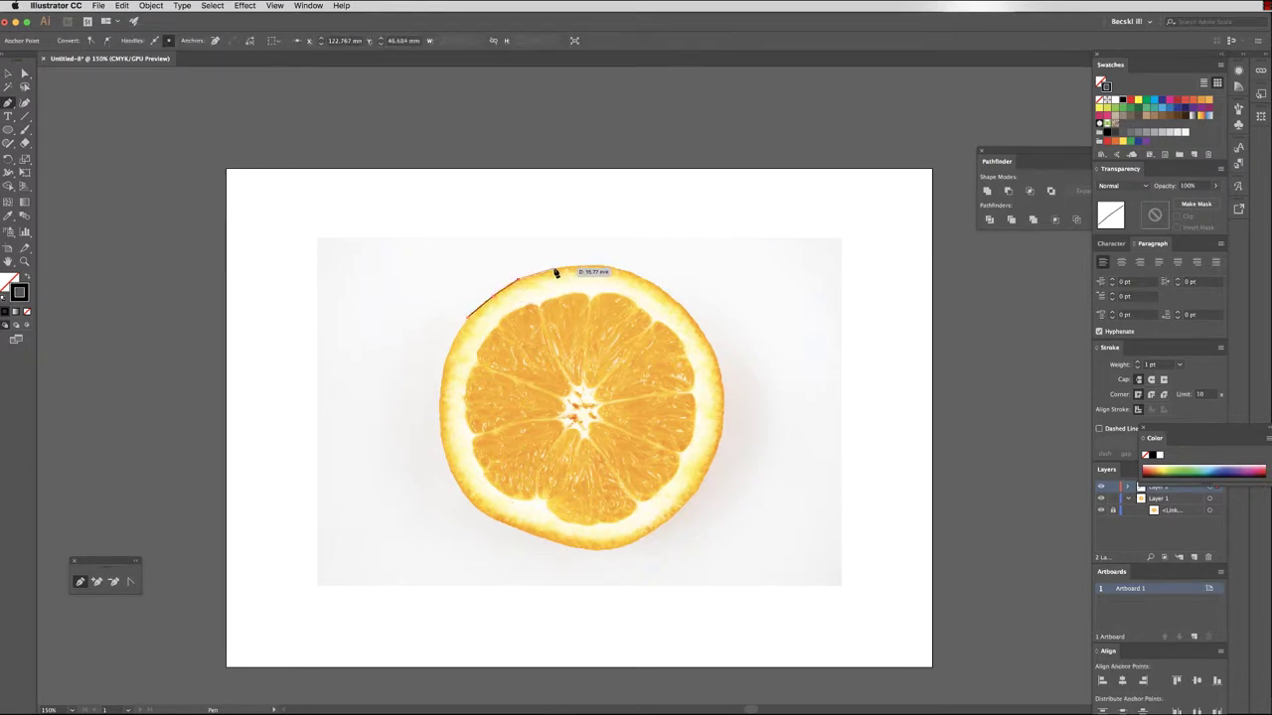
{"action": "left_click", "coordinate": [596, 266]}
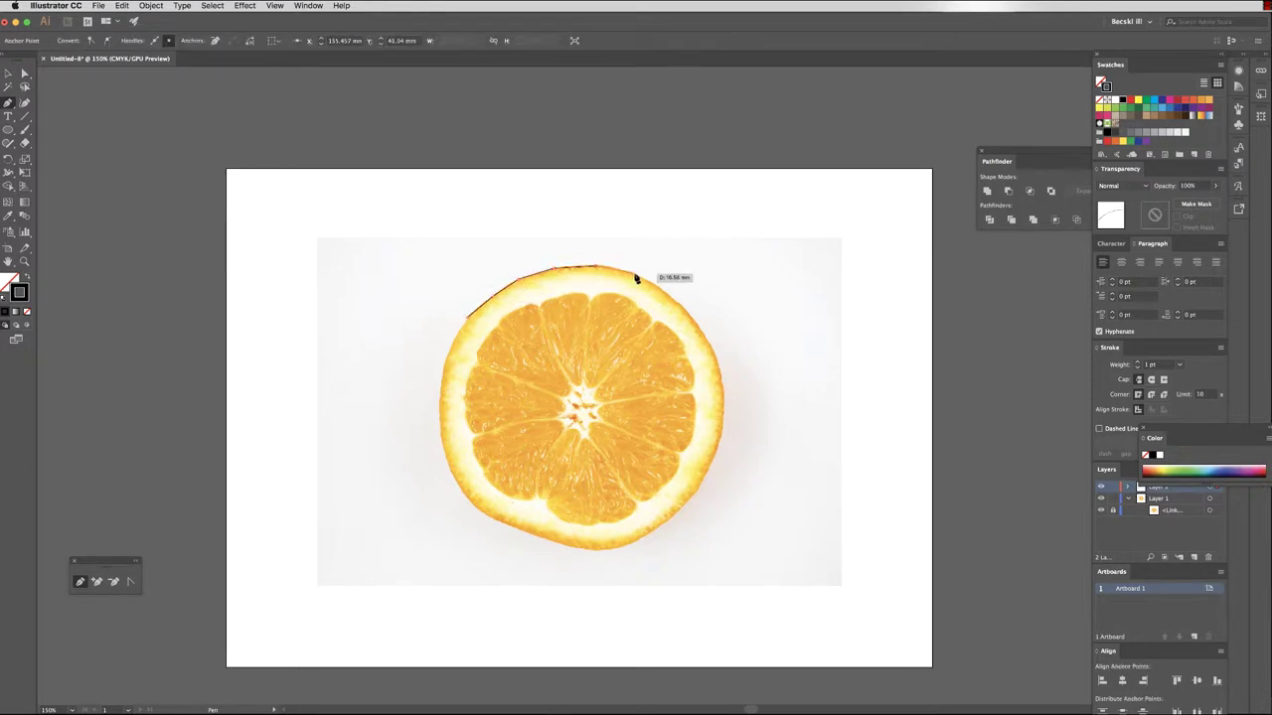
{"action": "left_click", "coordinate": [634, 273]}
{"action": "left_click", "coordinate": [662, 291]}
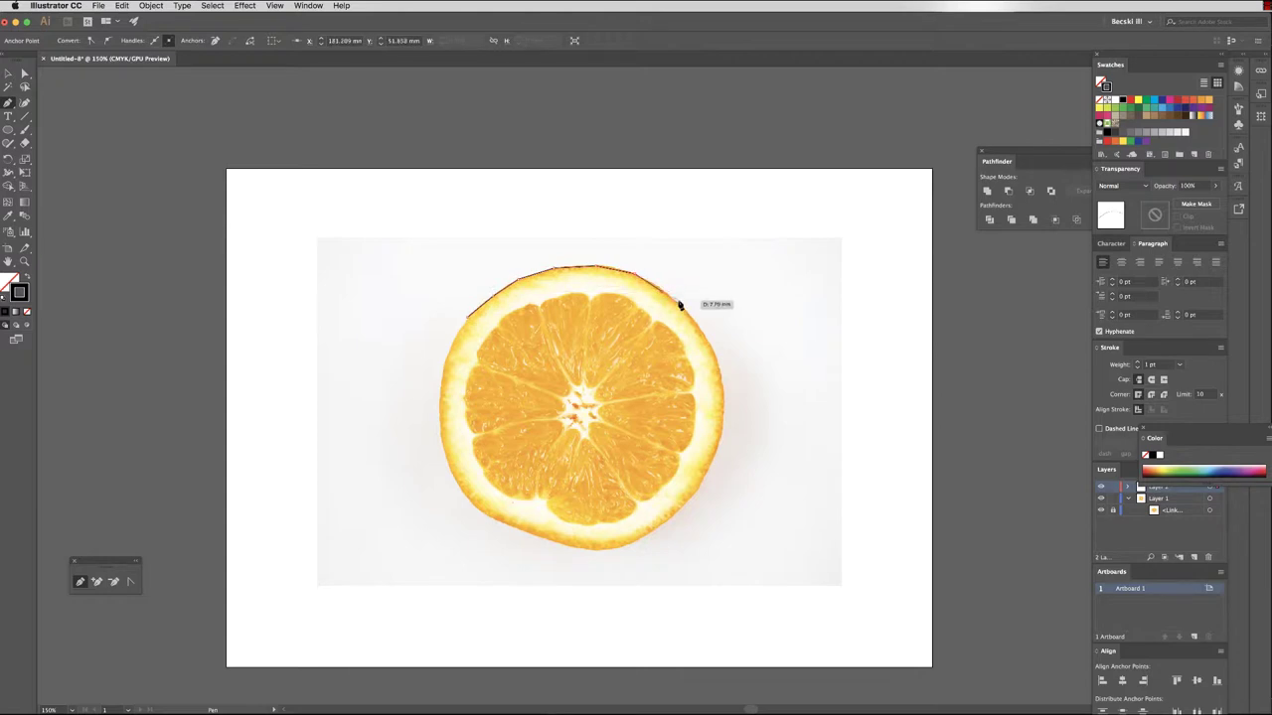
{"action": "left_click", "coordinate": [681, 306]}
{"action": "left_click", "coordinate": [713, 350]}
{"action": "left_click_drag", "start_coordinate": [724, 410], "coordinate": [716, 461]}
{"action": "left_click", "coordinate": [715, 457]}
{"action": "left_click", "coordinate": [702, 483]}
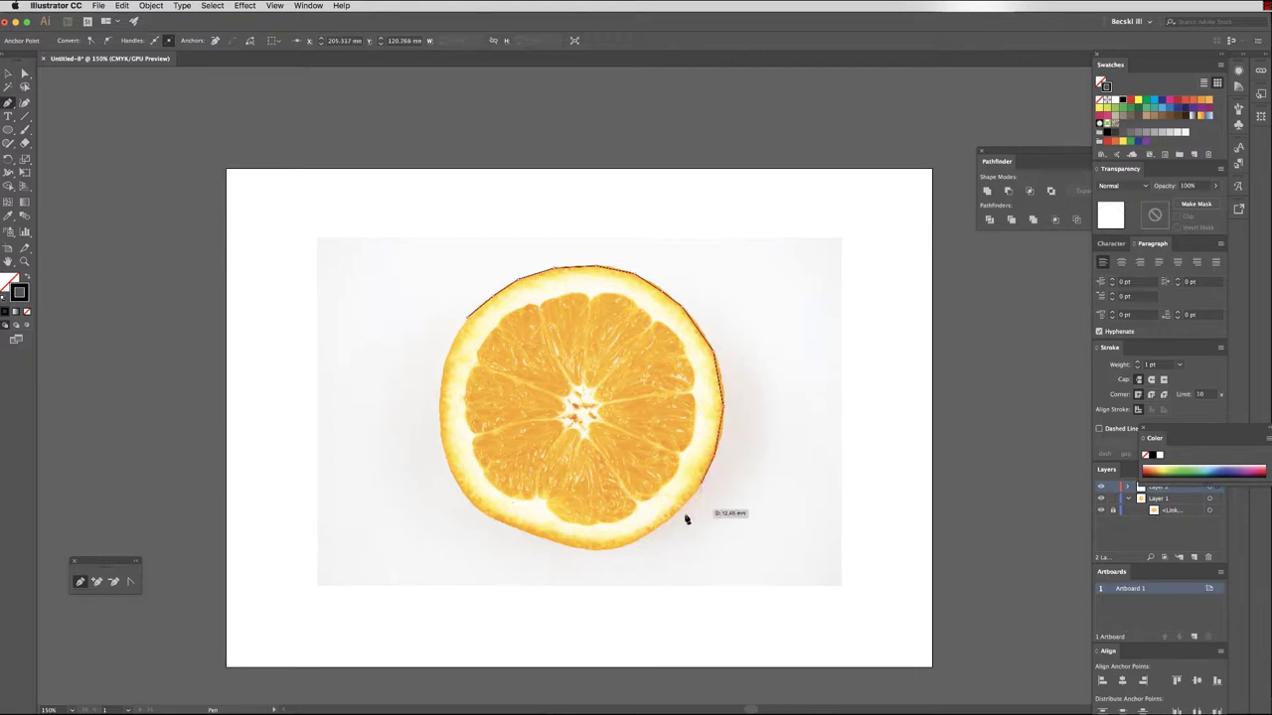
{"action": "left_click", "coordinate": [651, 534]}
{"action": "left_click", "coordinate": [612, 550]}
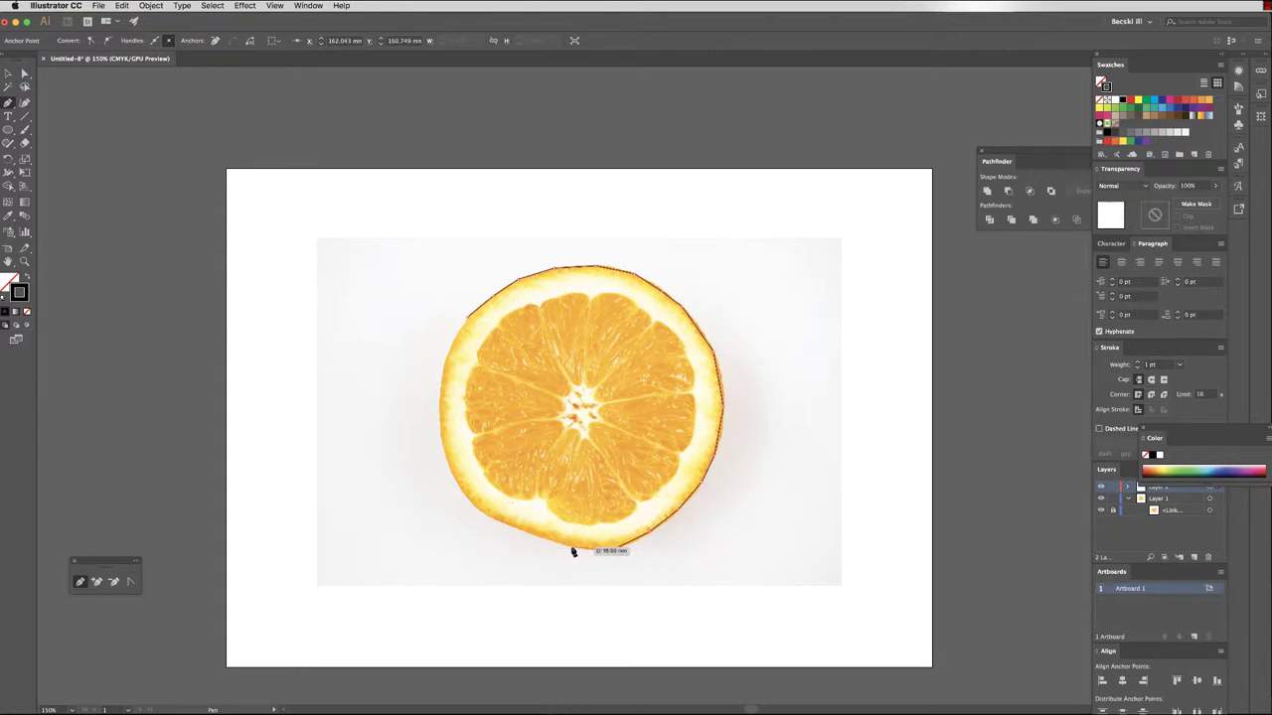
{"action": "left_click", "coordinate": [572, 547]}
{"action": "left_click", "coordinate": [527, 534]}
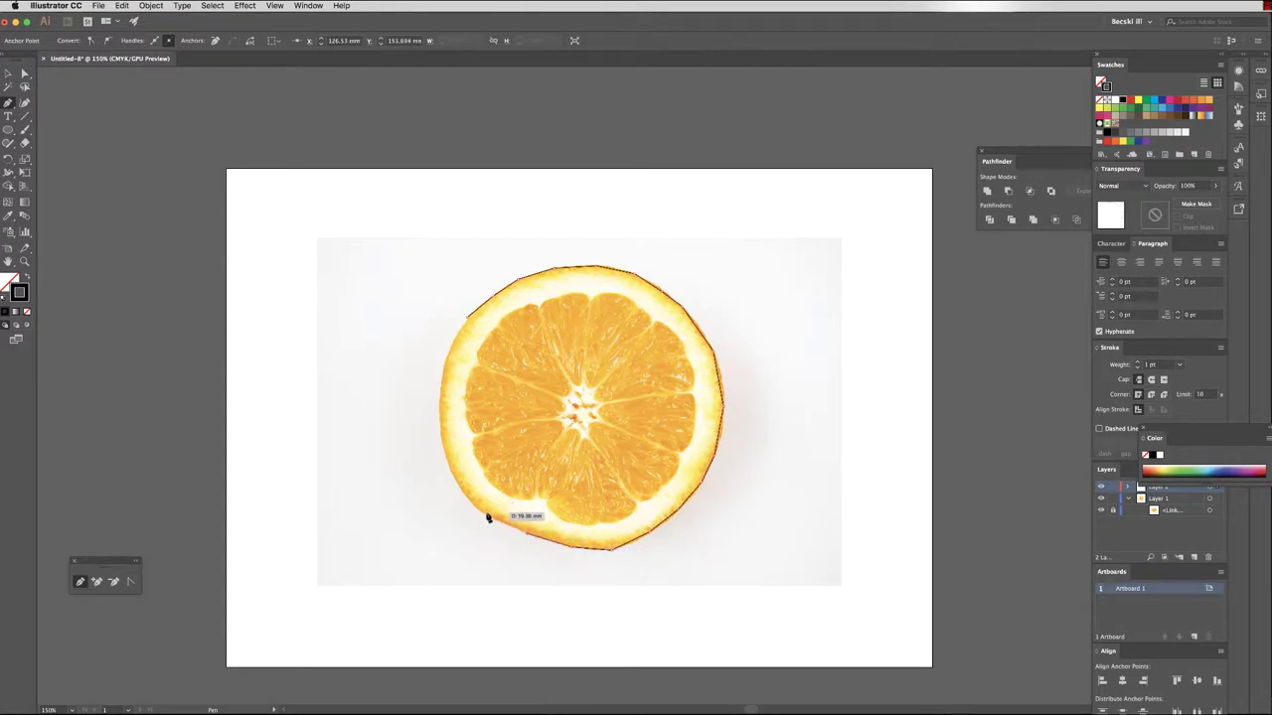
{"action": "left_click", "coordinate": [483, 514]}
{"action": "left_click", "coordinate": [454, 481]}
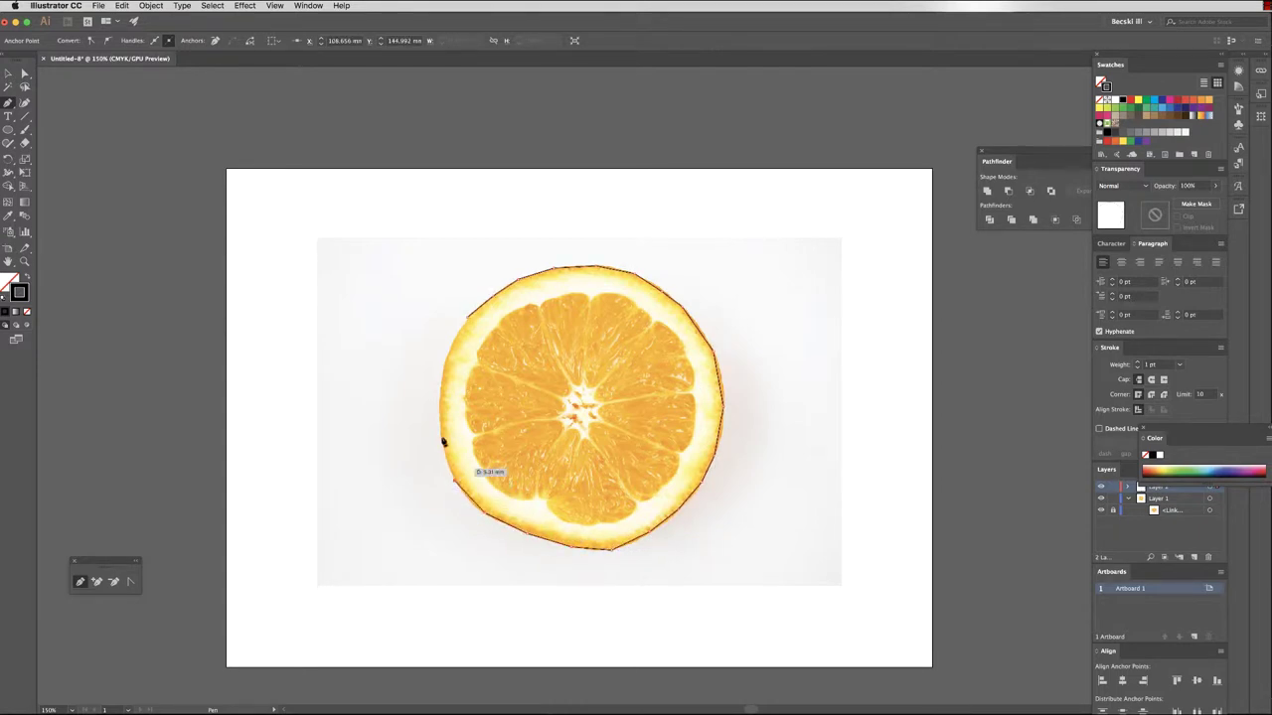
{"action": "left_click_drag", "start_coordinate": [440, 426], "coordinate": [469, 321]}
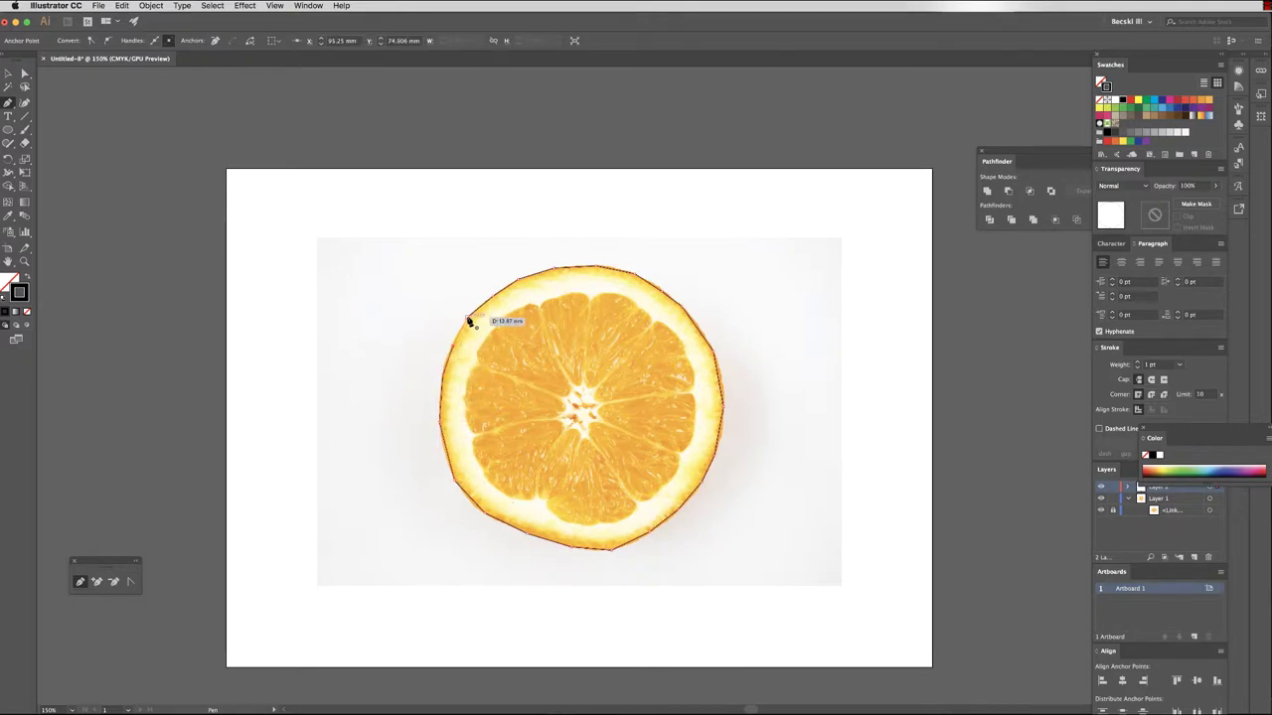
{"action": "left_click", "coordinate": [468, 319]}
Trace the inner edge of the rind as a second closed polygon just inside the outer outline.
{"action": "left_click", "coordinate": [475, 324]}
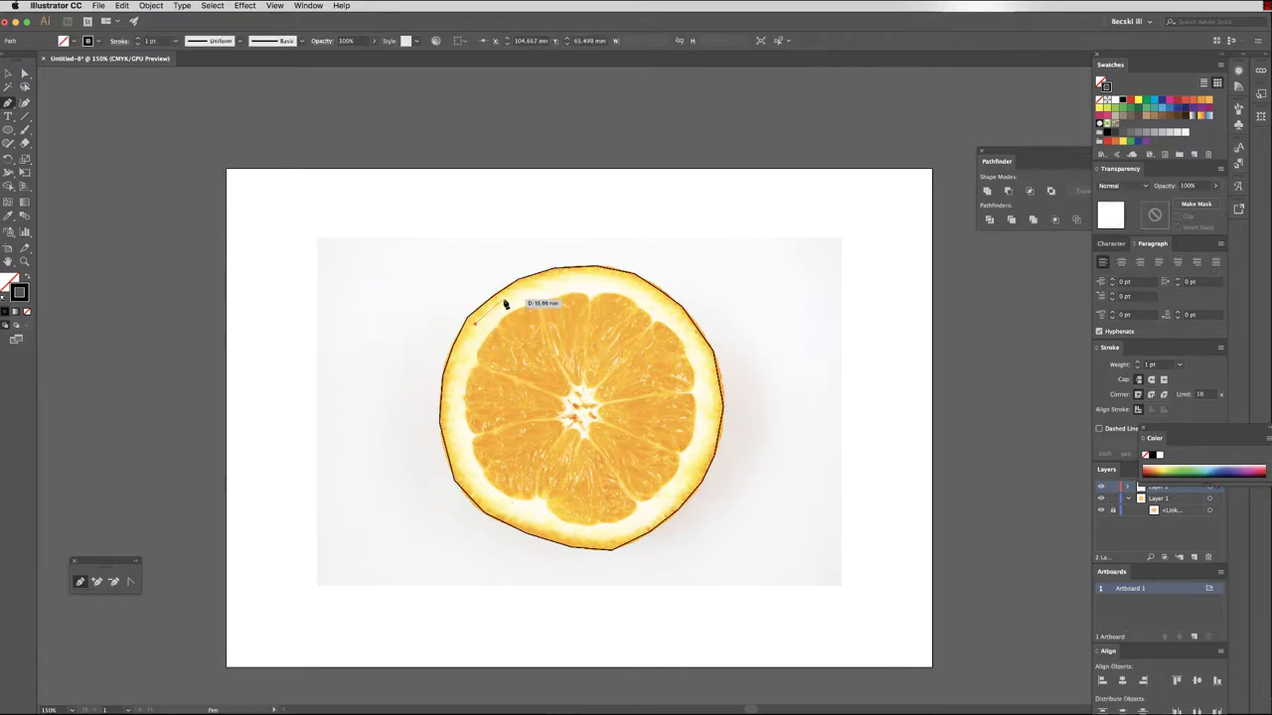
{"action": "left_click", "coordinate": [500, 300]}
{"action": "left_click_drag", "start_coordinate": [526, 289], "coordinate": [646, 294]}
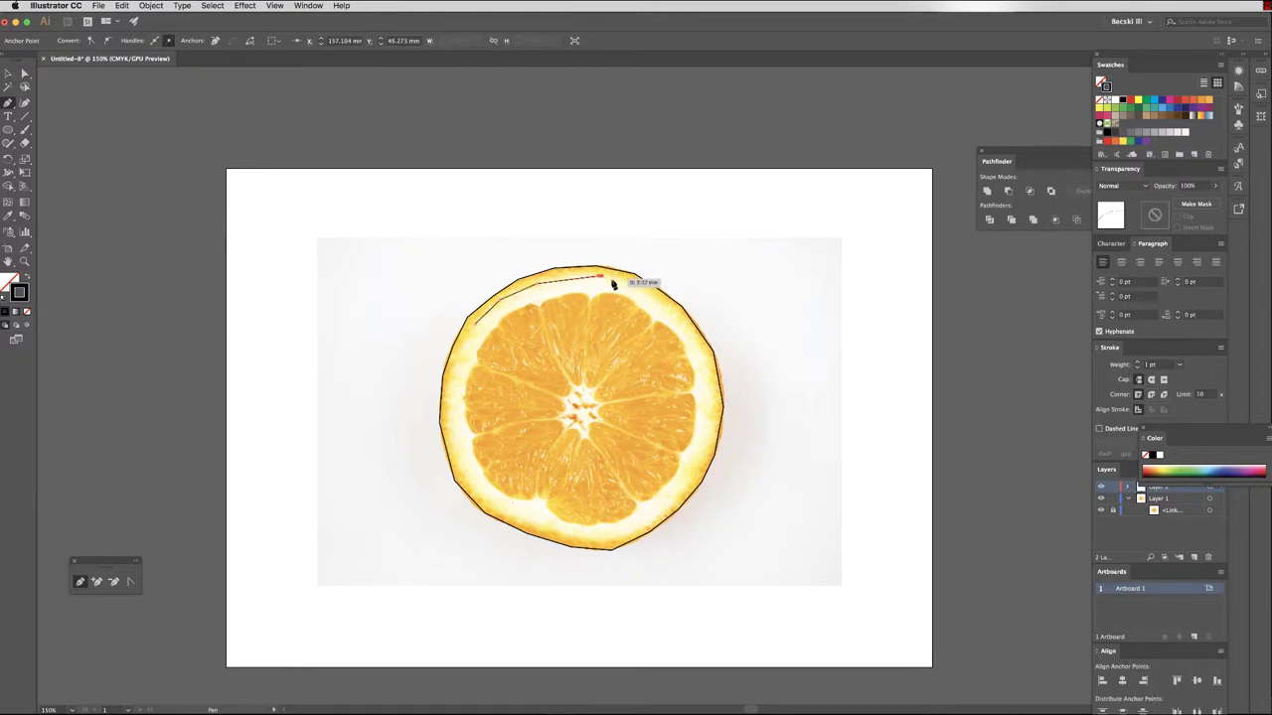
{"action": "left_click_drag", "start_coordinate": [618, 285], "coordinate": [683, 329]}
{"action": "left_click", "coordinate": [684, 326]}
{"action": "left_click", "coordinate": [703, 350]}
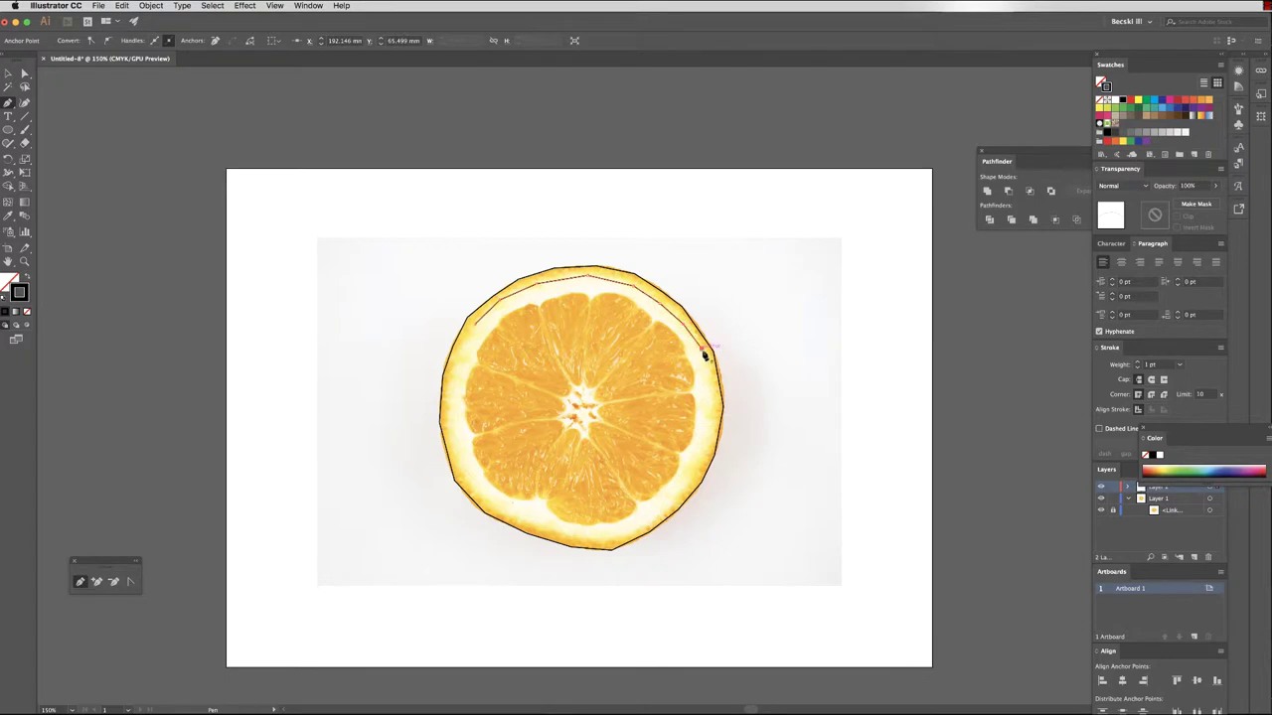
{"action": "left_click", "coordinate": [714, 395]}
{"action": "left_click", "coordinate": [710, 437]}
{"action": "left_click_drag", "start_coordinate": [695, 487], "coordinate": [532, 532]}
{"action": "left_click", "coordinate": [531, 528]}
{"action": "left_click", "coordinate": [491, 506]}
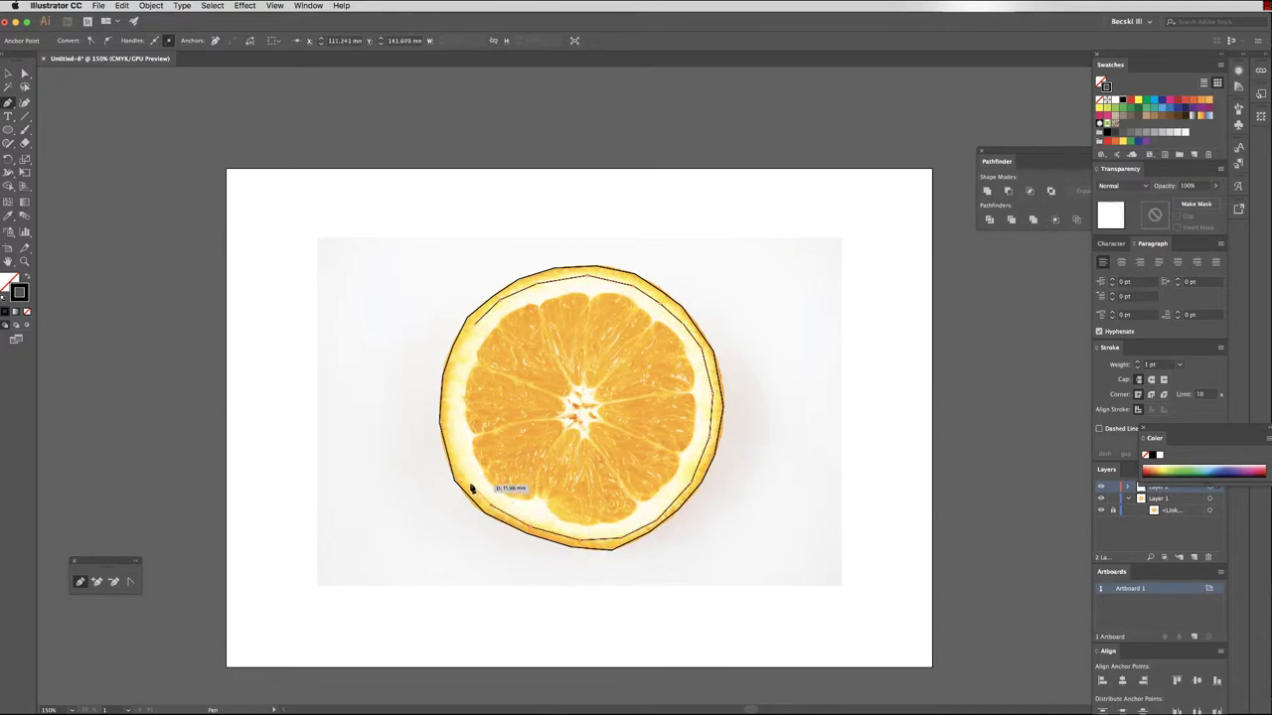
{"action": "left_click_drag", "start_coordinate": [462, 478], "coordinate": [454, 468]}
{"action": "left_click_drag", "start_coordinate": [452, 421], "coordinate": [459, 367]}
{"action": "left_click_drag", "start_coordinate": [460, 365], "coordinate": [478, 328]}
Trace a closed straight-segment path around the orange pulp, including the notches between segments along its edge.
{"action": "left_click", "coordinate": [478, 365], "text": "super"}
{"action": "left_click", "coordinate": [477, 363]}
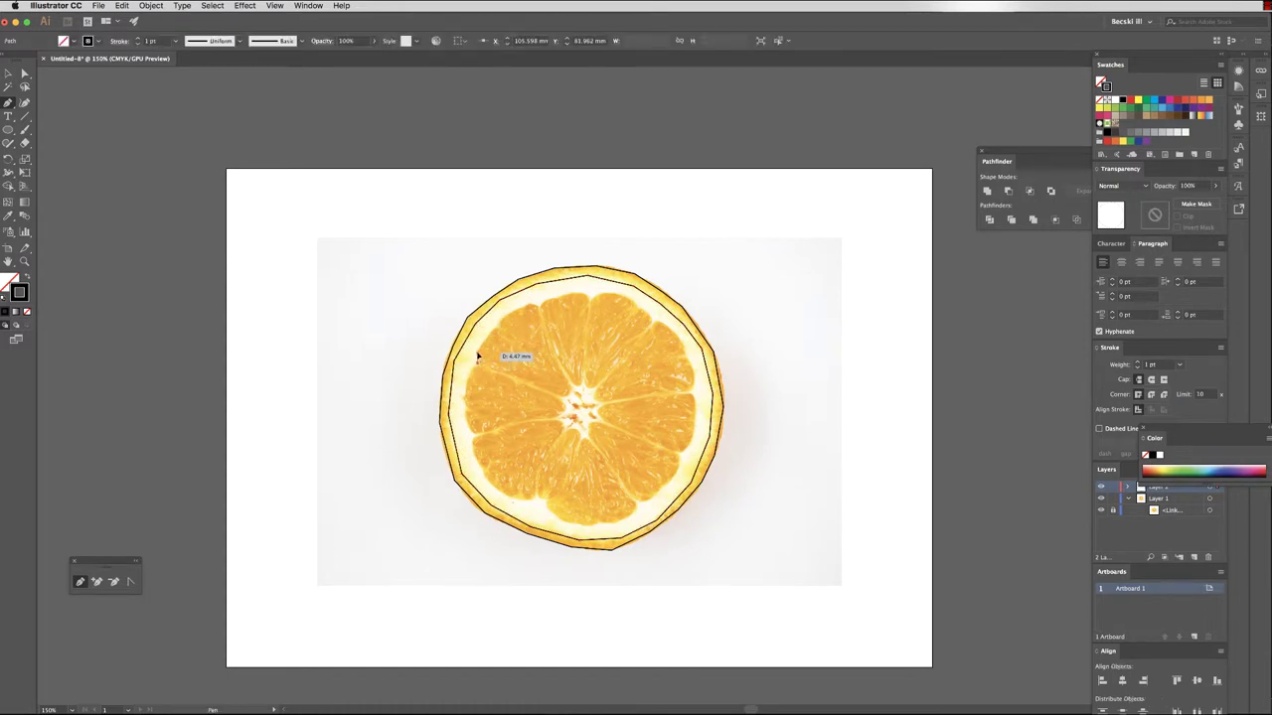
{"action": "left_click", "coordinate": [478, 354]}
{"action": "left_click", "coordinate": [495, 330]}
{"action": "left_click", "coordinate": [501, 320]}
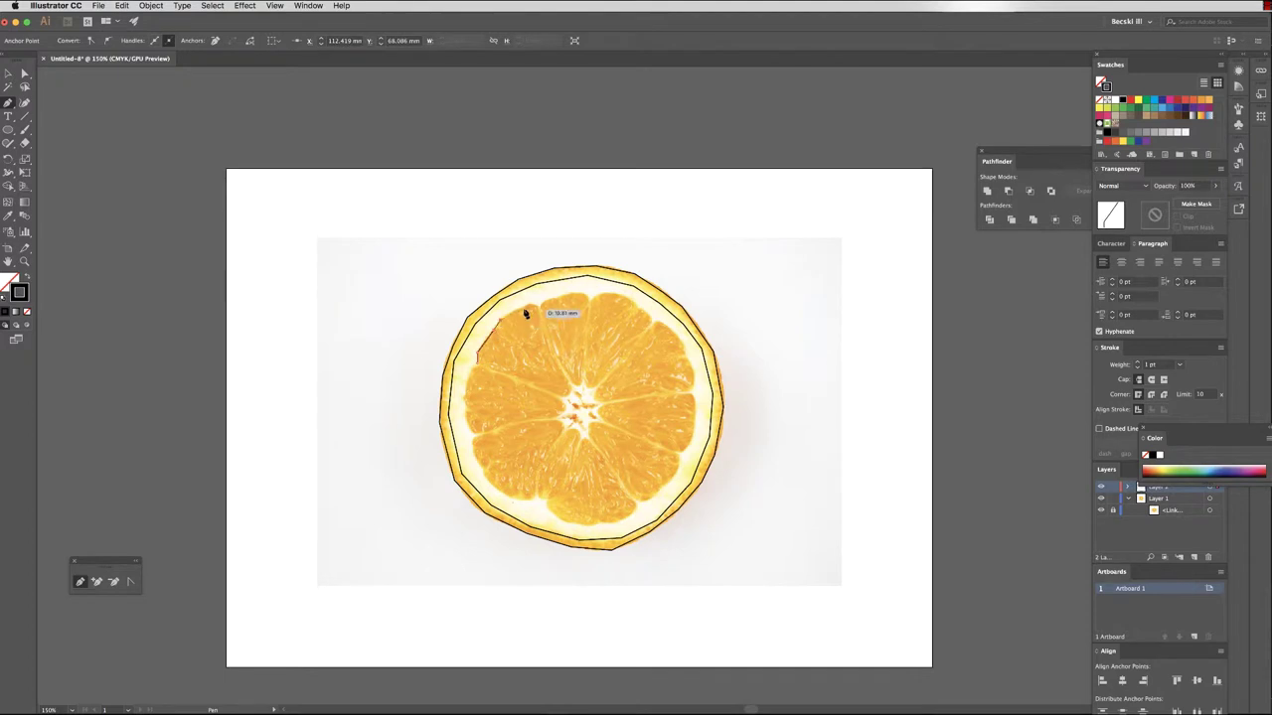
{"action": "left_click", "coordinate": [527, 305]}
{"action": "left_click", "coordinate": [540, 305]}
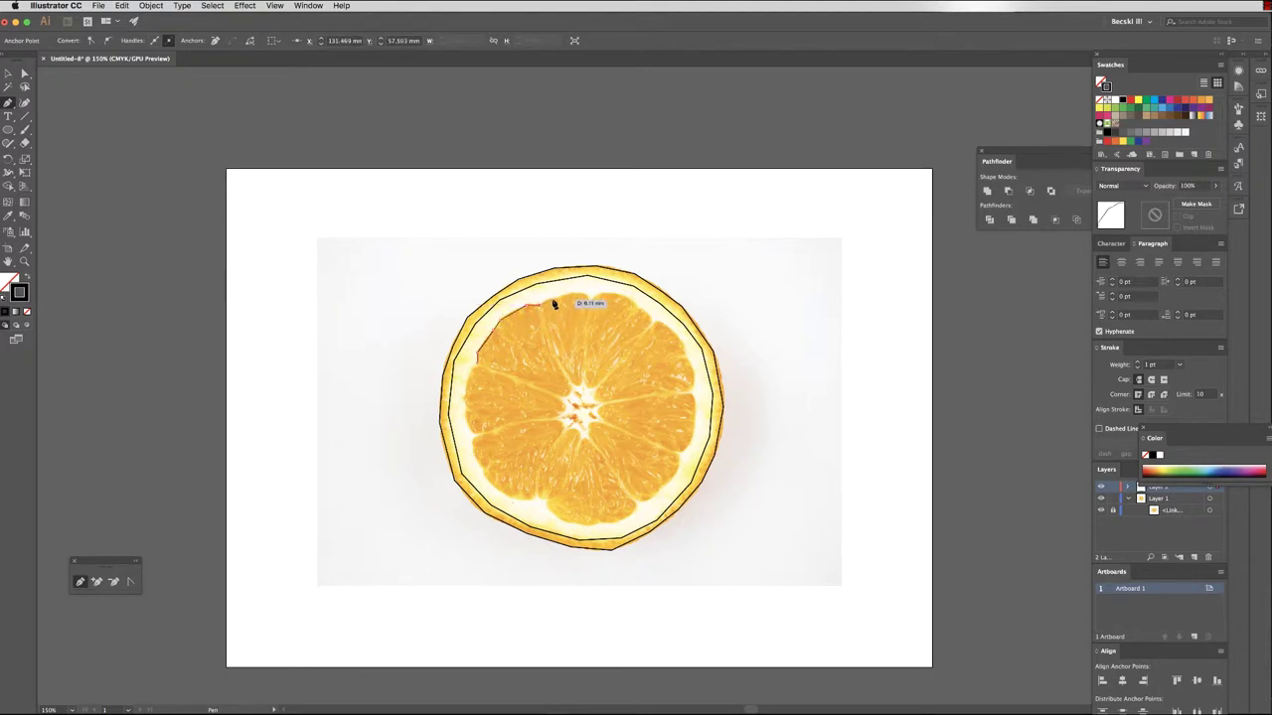
{"action": "left_click", "coordinate": [554, 298]}
{"action": "left_click_drag", "start_coordinate": [570, 299], "coordinate": [695, 435]}
{"action": "left_click", "coordinate": [678, 337]}
{"action": "left_click", "coordinate": [683, 458]}
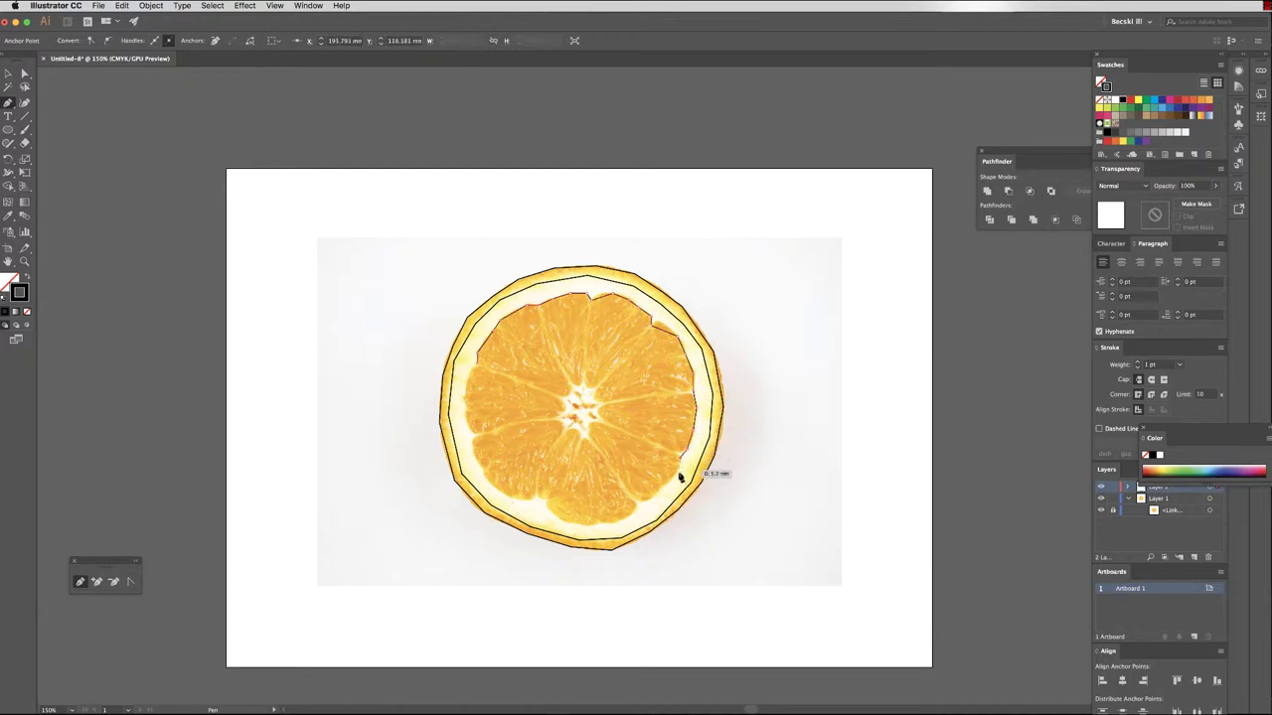
{"action": "left_click", "coordinate": [655, 498]}
{"action": "left_click", "coordinate": [636, 505]}
{"action": "left_click", "coordinate": [626, 520]}
{"action": "left_click", "coordinate": [593, 525]}
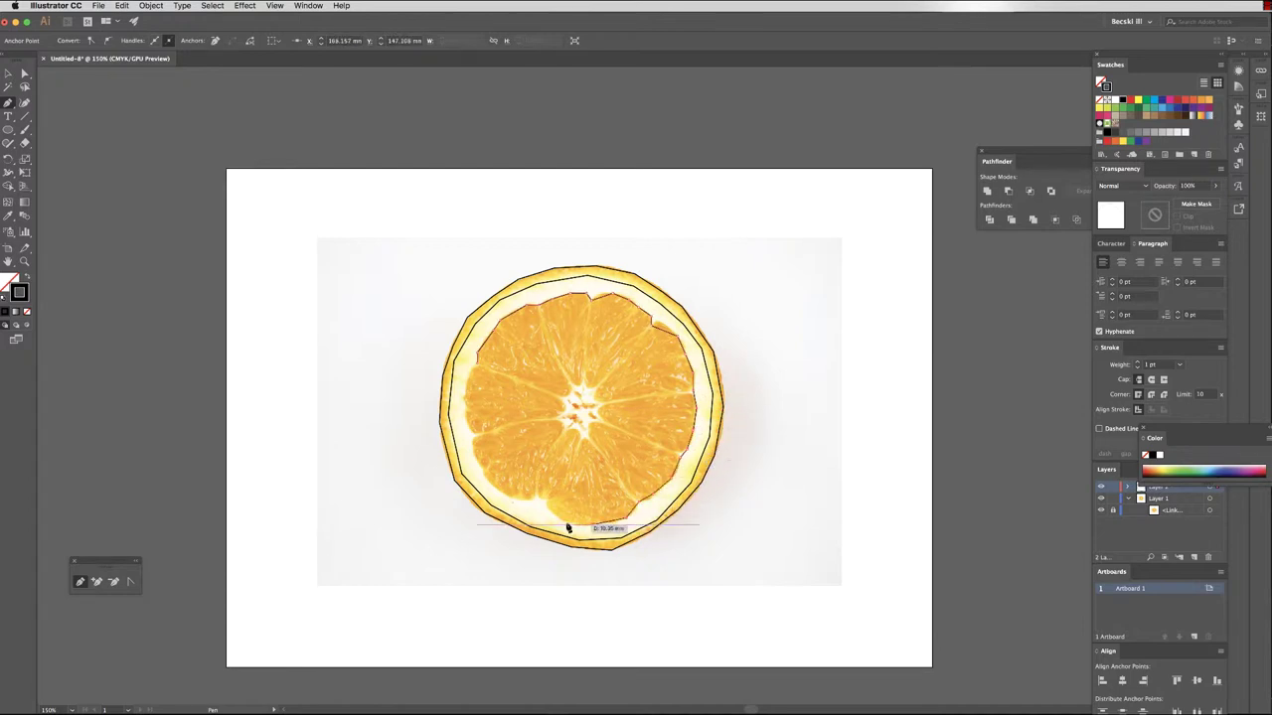
{"action": "left_click", "coordinate": [556, 518]}
{"action": "left_click", "coordinate": [546, 506]}
{"action": "left_click_drag", "start_coordinate": [536, 503], "coordinate": [483, 367]}
{"action": "left_click", "coordinate": [561, 396]}
{"action": "left_click", "coordinate": [569, 390]}
{"action": "key", "text": "super+z"}
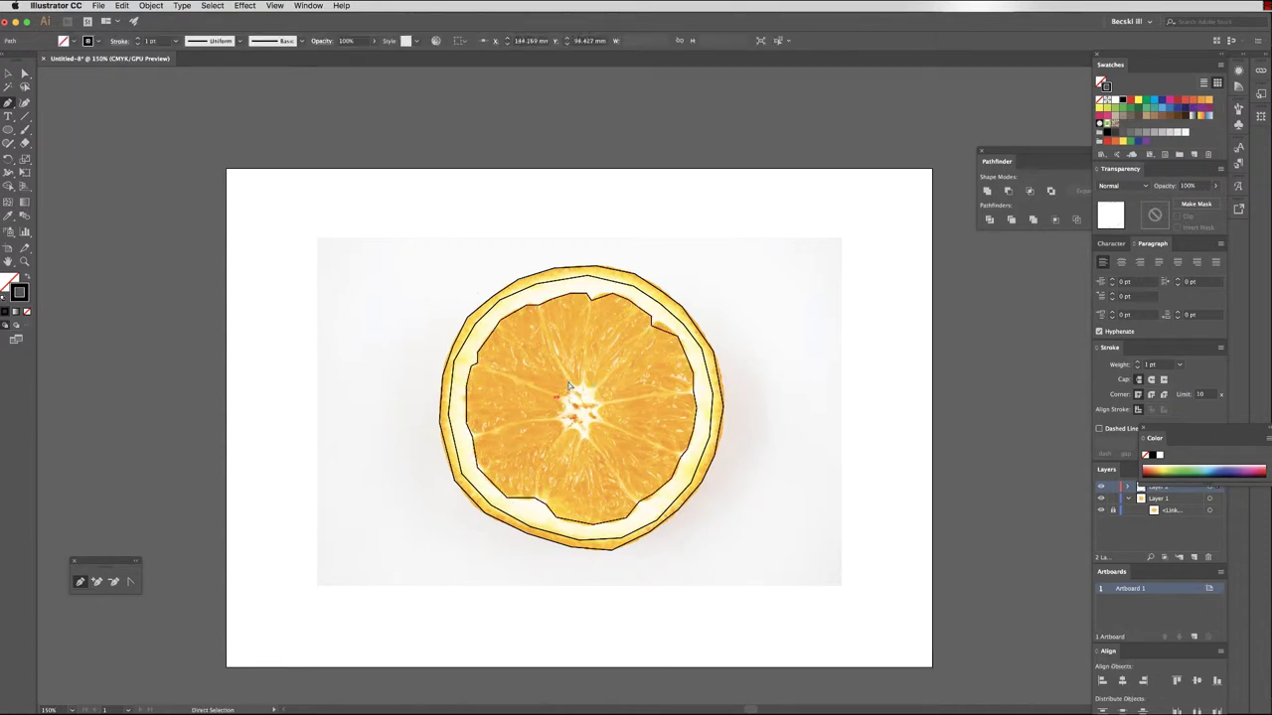
Draw a closed, irregular star-shaped Pen path around the white core at the orange's center.
{"action": "left_click", "coordinate": [559, 396]}
{"action": "left_click", "coordinate": [570, 395]}
{"action": "left_click", "coordinate": [570, 380]}
{"action": "left_click", "coordinate": [579, 388]}
{"action": "left_click", "coordinate": [584, 375]}
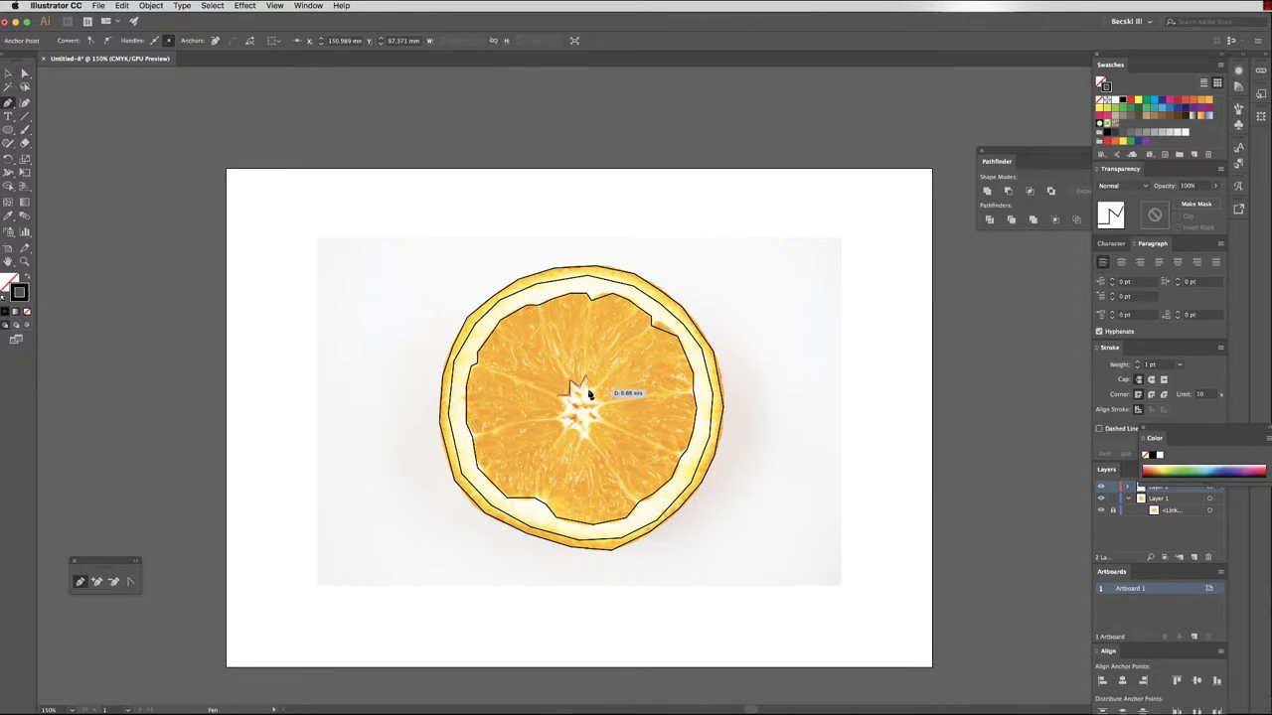
{"action": "left_click", "coordinate": [586, 389]}
{"action": "left_click", "coordinate": [597, 386]}
{"action": "left_click", "coordinate": [592, 397]}
{"action": "left_click", "coordinate": [608, 403]}
{"action": "left_click", "coordinate": [598, 411]}
{"action": "left_click", "coordinate": [604, 422]}
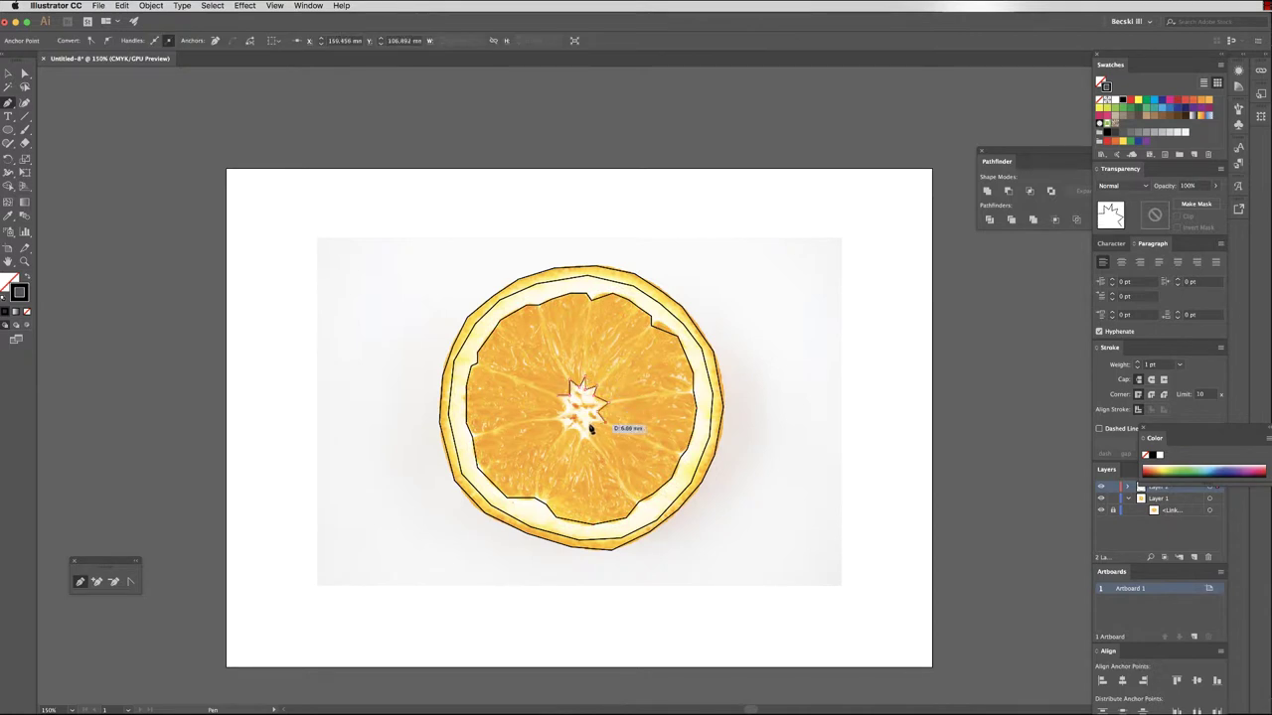
{"action": "left_click", "coordinate": [588, 423]}
{"action": "left_click", "coordinate": [590, 442]}
{"action": "left_click", "coordinate": [580, 435]}
{"action": "left_click", "coordinate": [573, 429]}
{"action": "left_click", "coordinate": [561, 431]}
{"action": "left_click", "coordinate": [564, 421]}
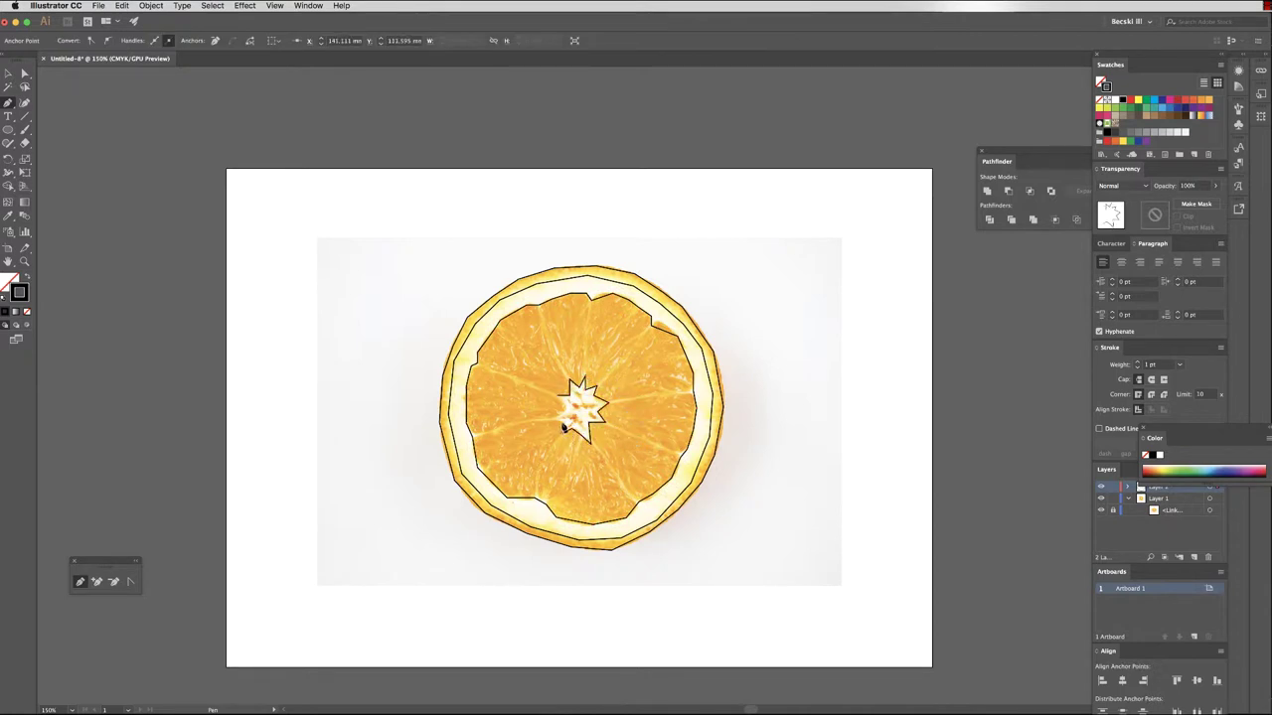
{"action": "left_click", "coordinate": [553, 417]}
{"action": "left_click", "coordinate": [567, 410]}
{"action": "left_click", "coordinate": [560, 400]}
Lock Layer 2 with the traced outlines and add a new layer above it.
{"action": "left_click_drag", "start_coordinate": [1171, 427], "coordinate": [991, 251]}
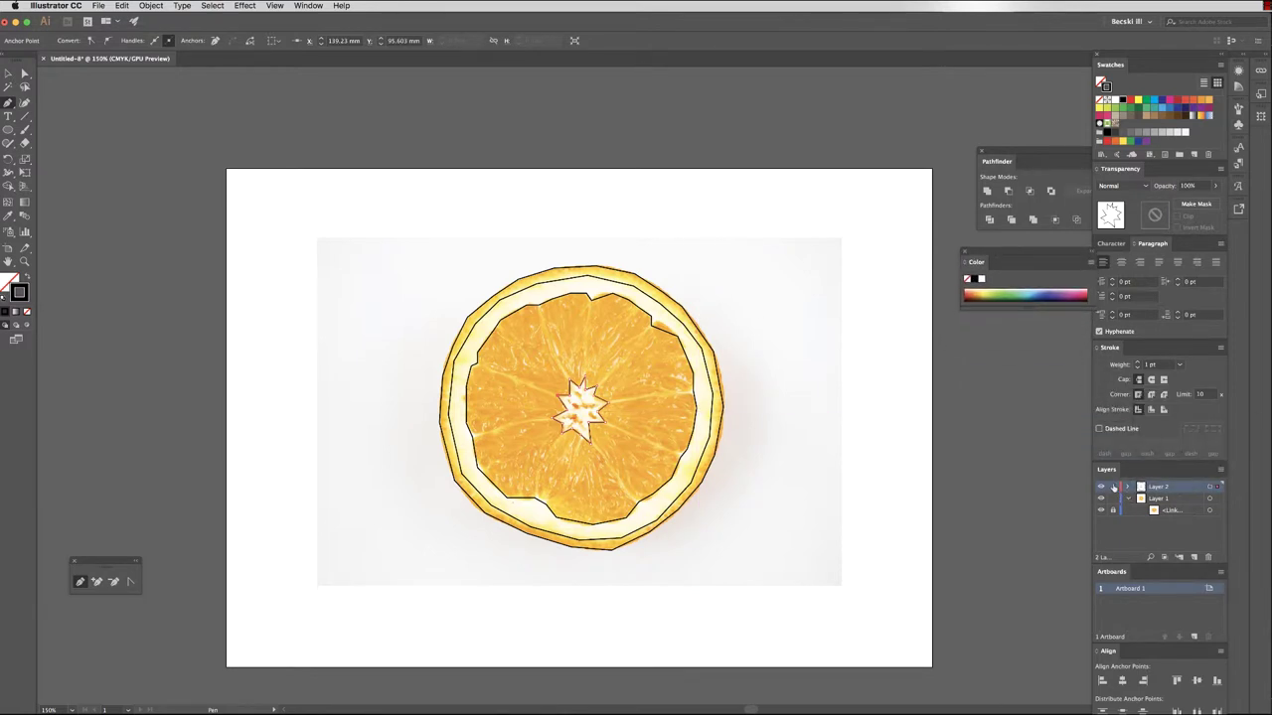
{"action": "left_click", "coordinate": [1113, 487]}
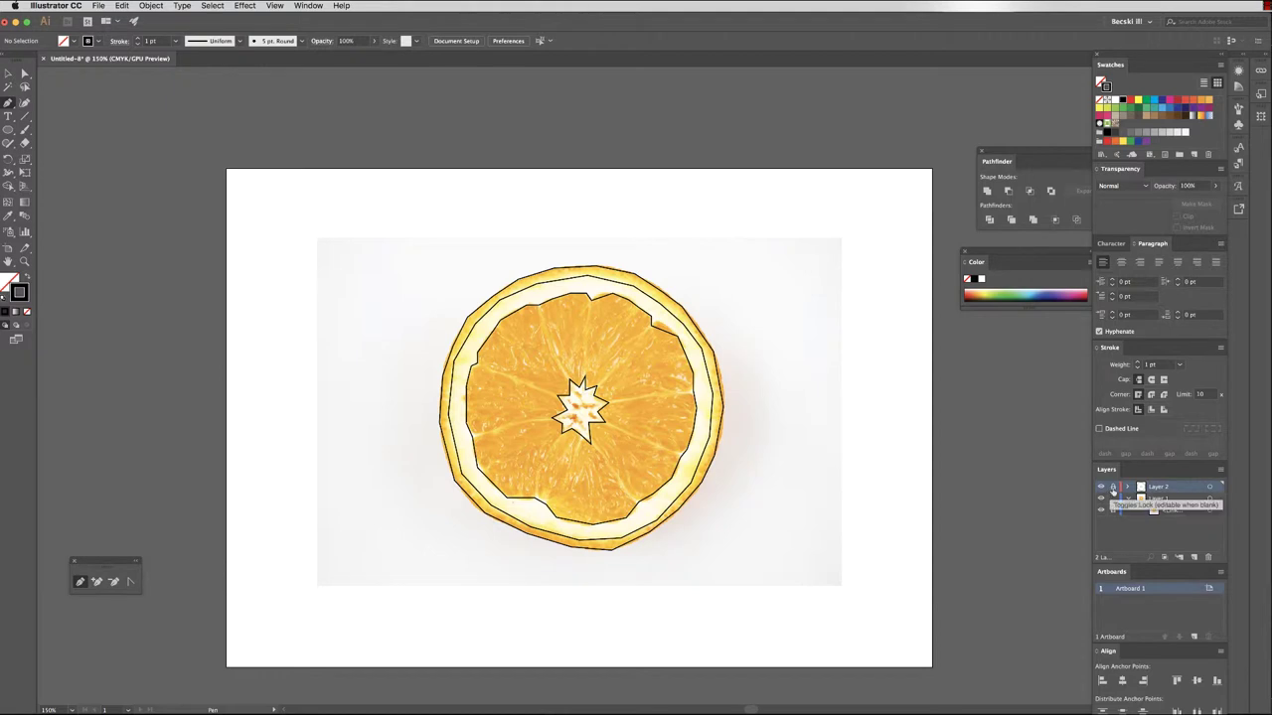
{"action": "left_click", "coordinate": [1195, 558]}
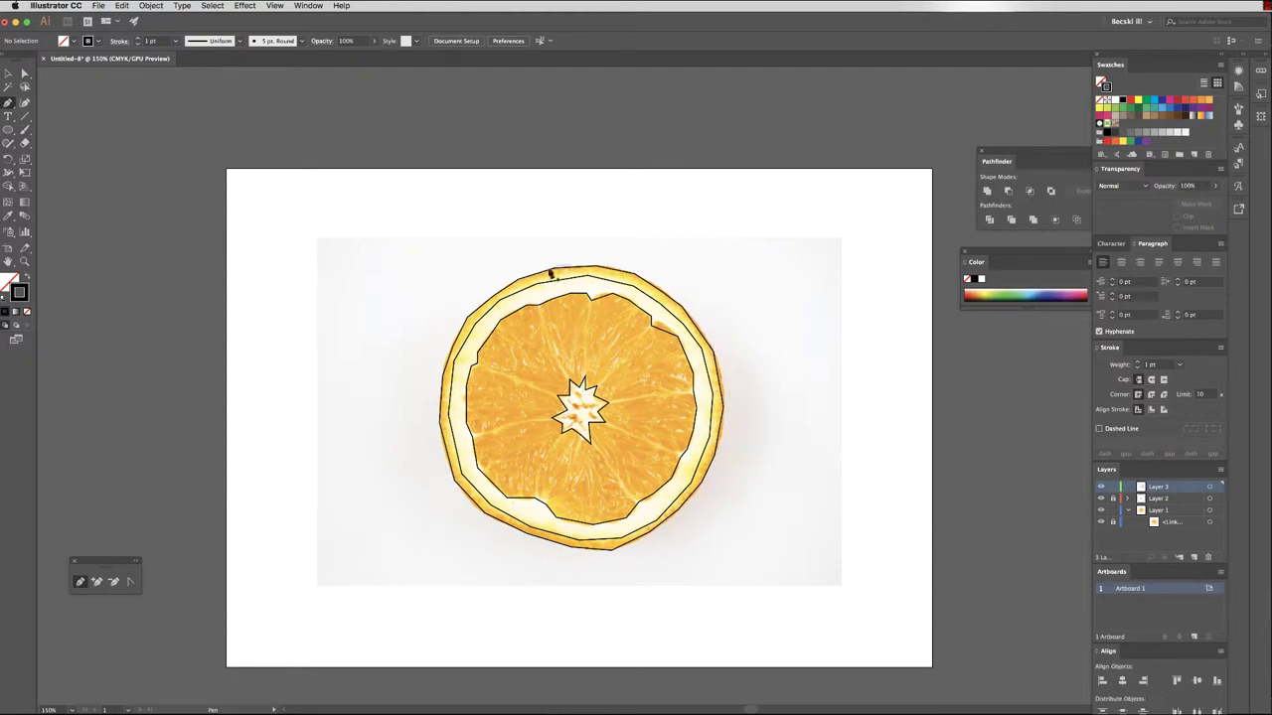
Draw a continuous zigzag Pen path around the outer rind band, alternating between its outer and inner outlines to divide it into triangles.
{"action": "left_click", "coordinate": [554, 270]}
{"action": "left_click", "coordinate": [559, 280]}
{"action": "left_click", "coordinate": [568, 267]}
{"action": "left_click", "coordinate": [585, 275]}
{"action": "left_click", "coordinate": [595, 266]}
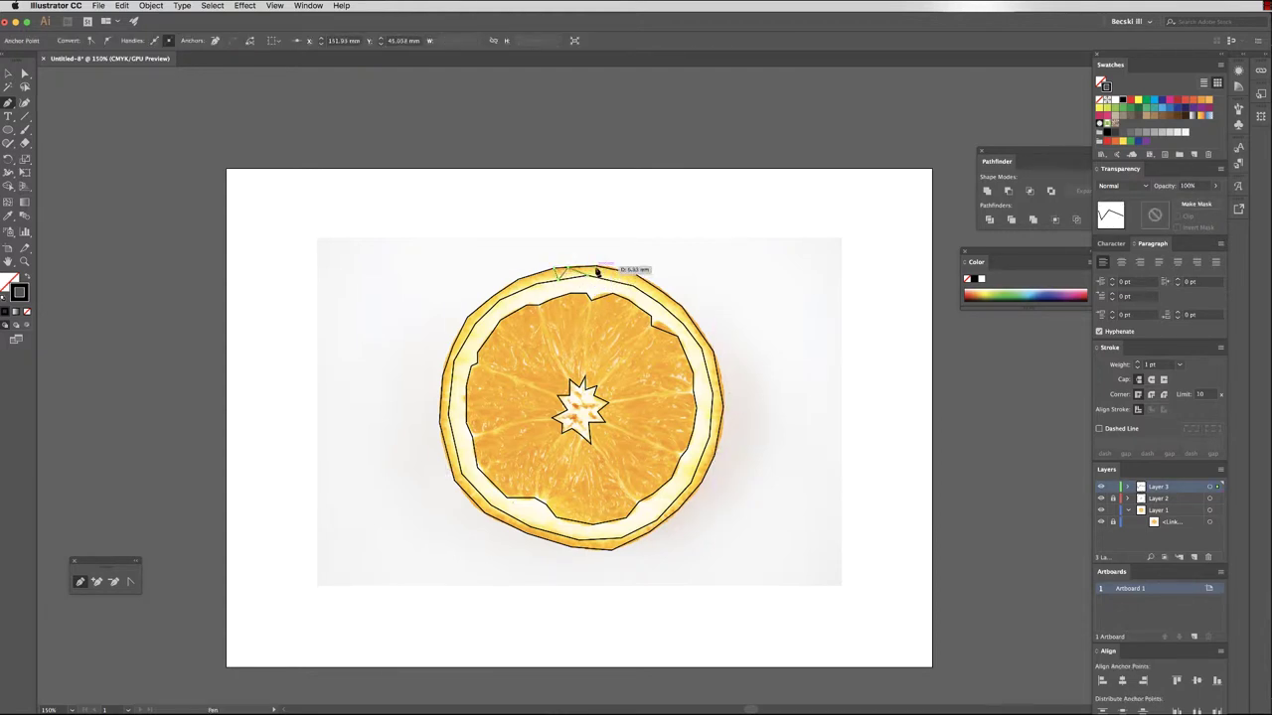
{"action": "left_click", "coordinate": [615, 282]}
{"action": "left_click", "coordinate": [634, 275]}
{"action": "left_click", "coordinate": [634, 287]}
{"action": "left_click", "coordinate": [656, 289]}
{"action": "left_click", "coordinate": [657, 300]}
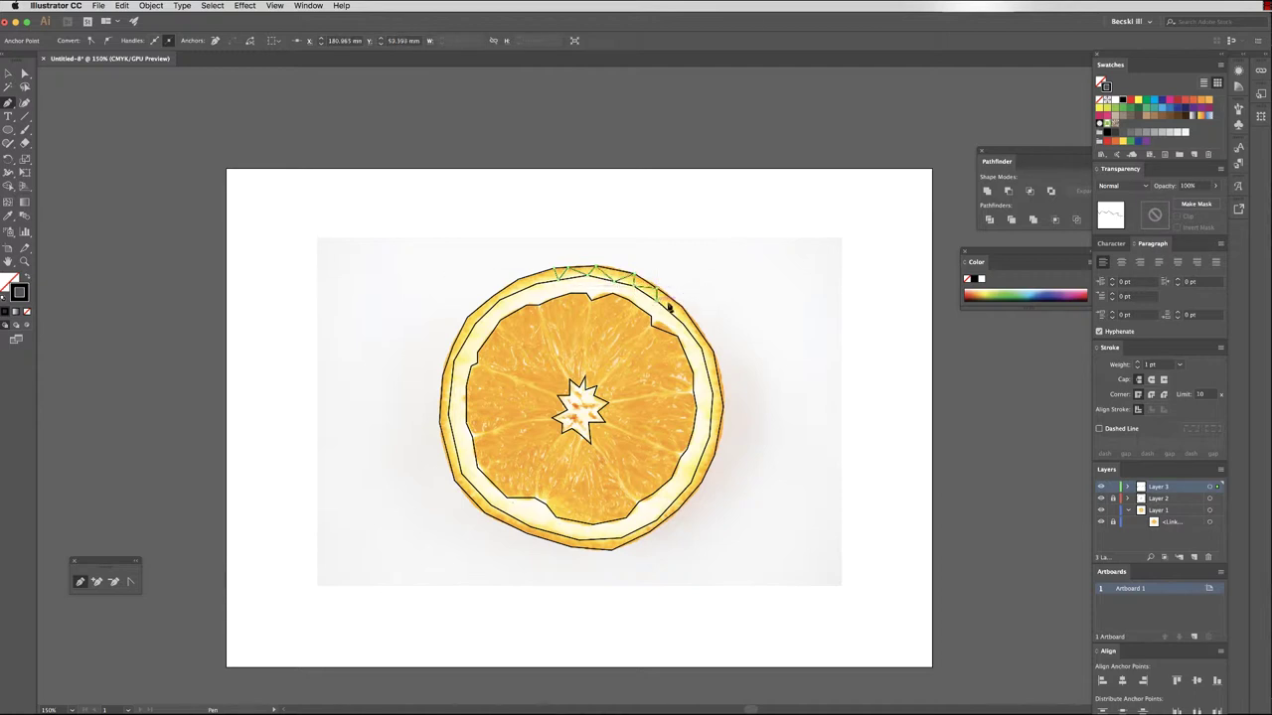
{"action": "left_click", "coordinate": [679, 305]}
{"action": "left_click", "coordinate": [679, 318]}
{"action": "left_click", "coordinate": [694, 324]}
{"action": "left_click", "coordinate": [700, 347]}
{"action": "left_click", "coordinate": [712, 351]}
{"action": "left_click", "coordinate": [710, 383]}
{"action": "left_click", "coordinate": [719, 389]}
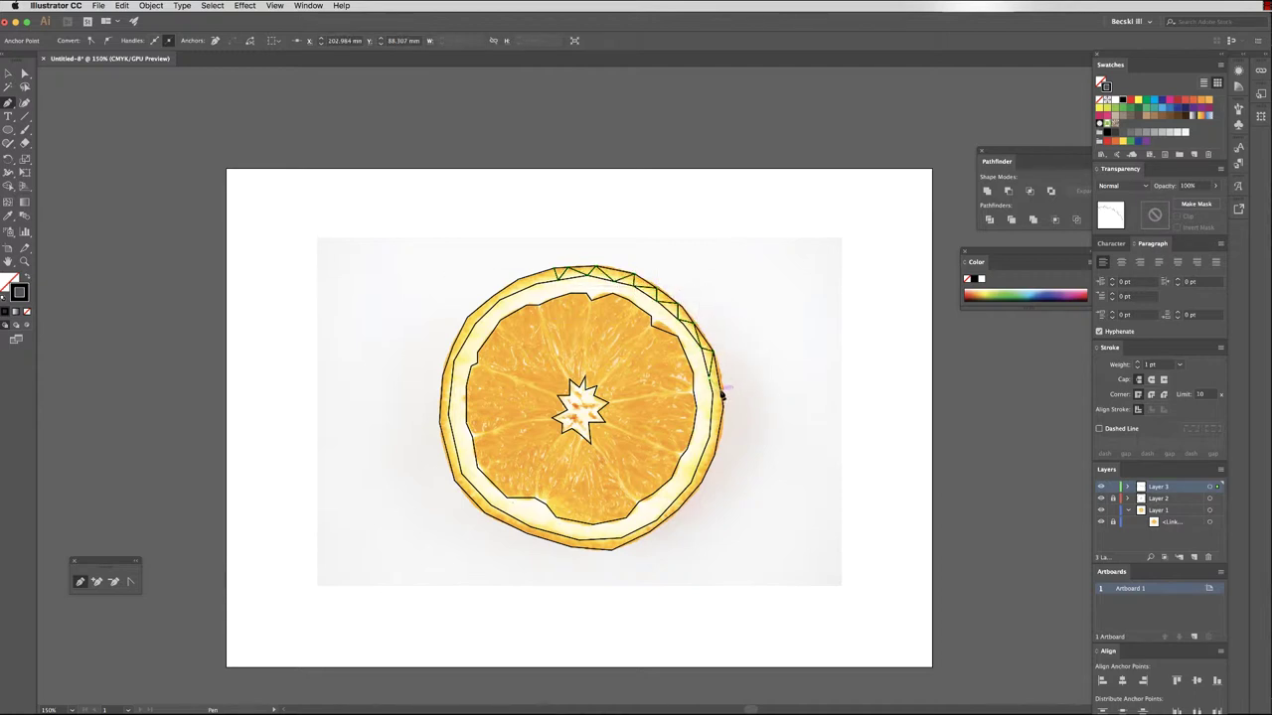
{"action": "left_click", "coordinate": [712, 406]}
{"action": "left_click", "coordinate": [720, 420]}
{"action": "left_click", "coordinate": [710, 437]}
{"action": "left_click", "coordinate": [714, 455]}
{"action": "left_click_drag", "start_coordinate": [696, 492], "coordinate": [664, 514]}
{"action": "left_click", "coordinate": [663, 516]}
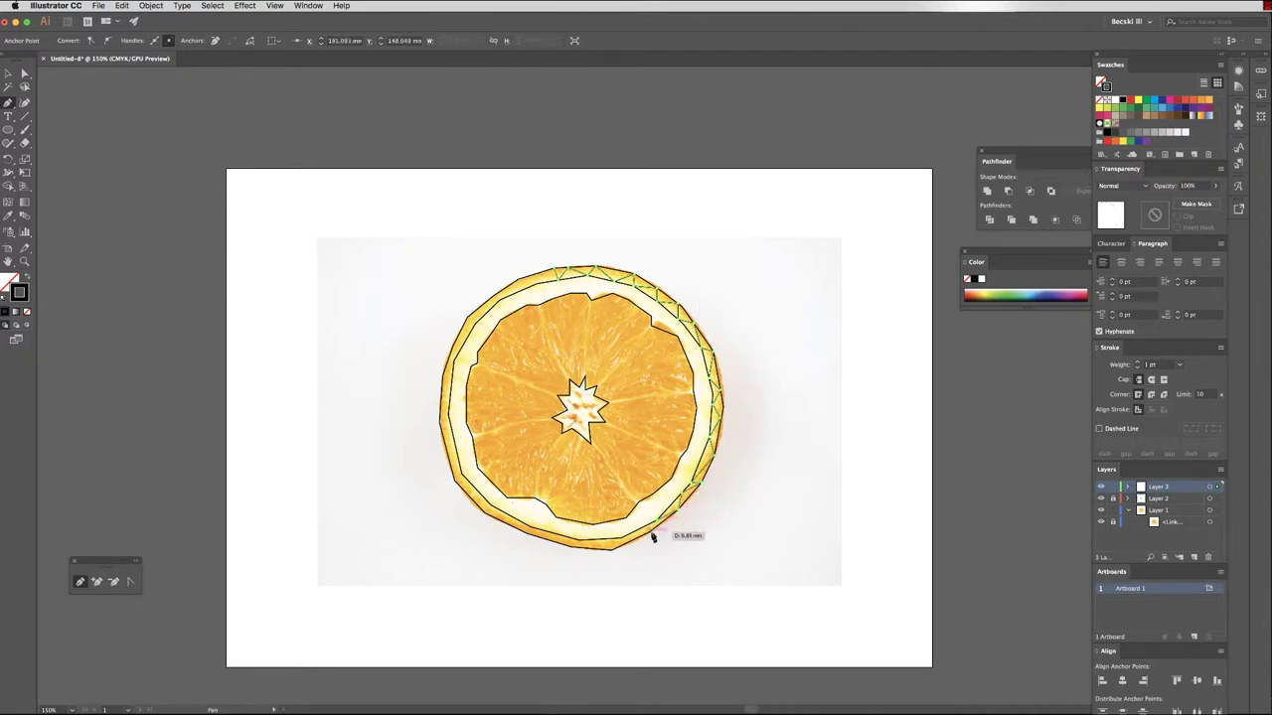
{"action": "left_click", "coordinate": [651, 532]}
{"action": "left_click", "coordinate": [622, 537]}
{"action": "left_click", "coordinate": [611, 550]}
{"action": "left_click", "coordinate": [580, 539]}
{"action": "left_click", "coordinate": [571, 547]}
{"action": "left_click", "coordinate": [563, 537]}
{"action": "left_click", "coordinate": [549, 541]}
{"action": "left_click", "coordinate": [545, 531]}
{"action": "left_click", "coordinate": [529, 533]}
{"action": "left_click", "coordinate": [525, 526]}
{"action": "left_click", "coordinate": [509, 524]}
{"action": "left_click", "coordinate": [491, 506]}
{"action": "left_click", "coordinate": [487, 513]}
{"action": "left_click", "coordinate": [479, 493]}
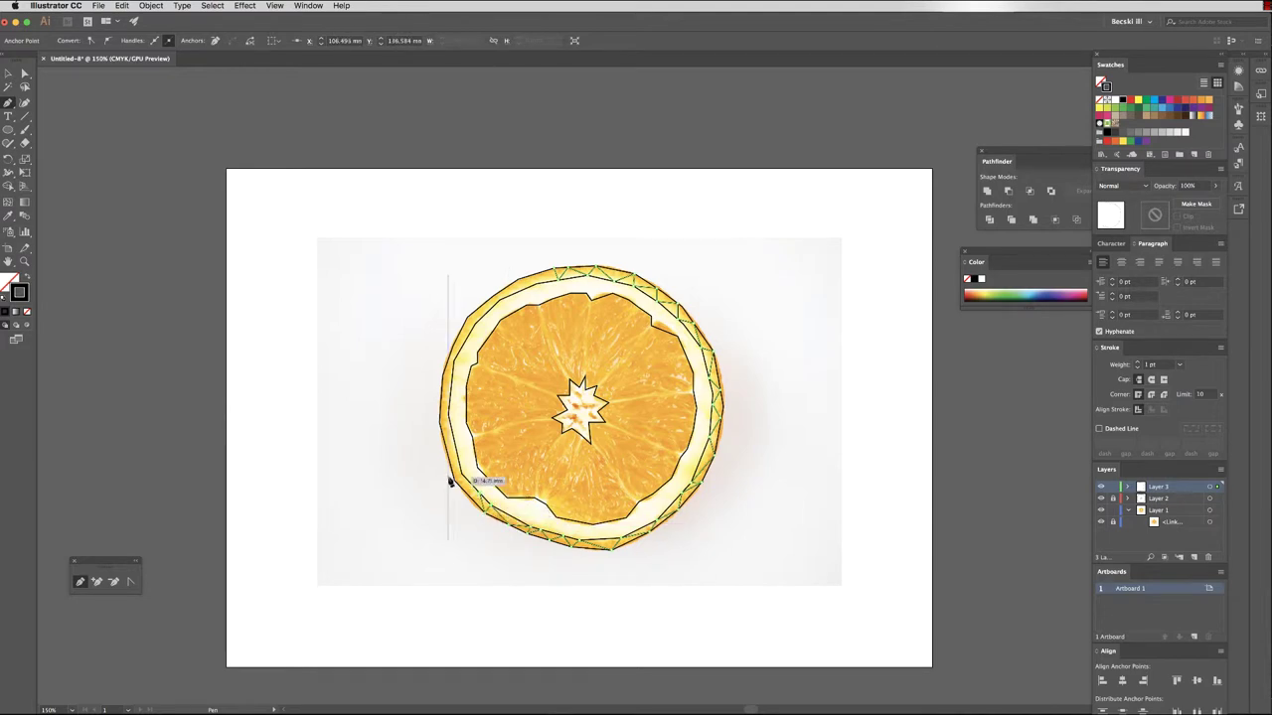
{"action": "left_click", "coordinate": [456, 481]}
{"action": "left_click", "coordinate": [463, 474]}
{"action": "left_click", "coordinate": [446, 441]}
{"action": "left_click", "coordinate": [452, 432]}
{"action": "left_click", "coordinate": [440, 422]}
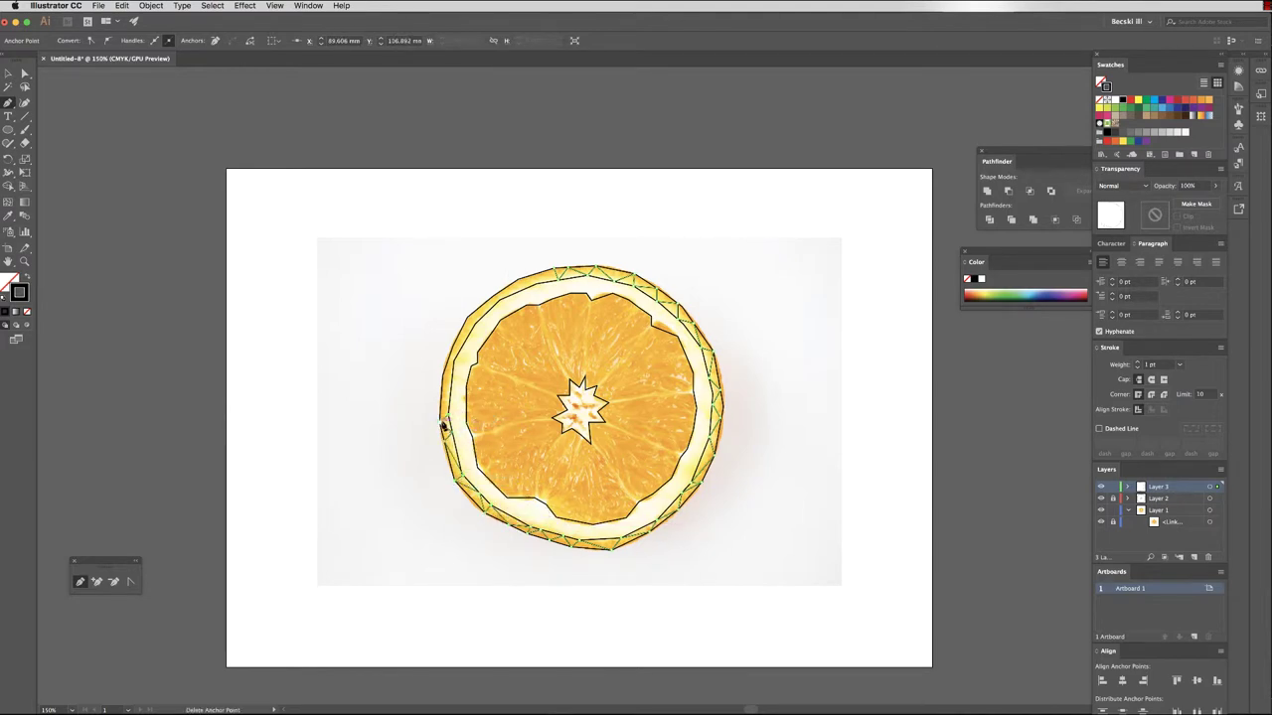
{"action": "left_click", "coordinate": [450, 413]}
{"action": "left_click", "coordinate": [443, 376]}
{"action": "left_click", "coordinate": [454, 361]}
{"action": "left_click", "coordinate": [457, 342]}
{"action": "left_click", "coordinate": [475, 325]}
{"action": "left_click", "coordinate": [468, 319]}
{"action": "left_click", "coordinate": [499, 302]}
{"action": "left_click", "coordinate": [494, 297]}
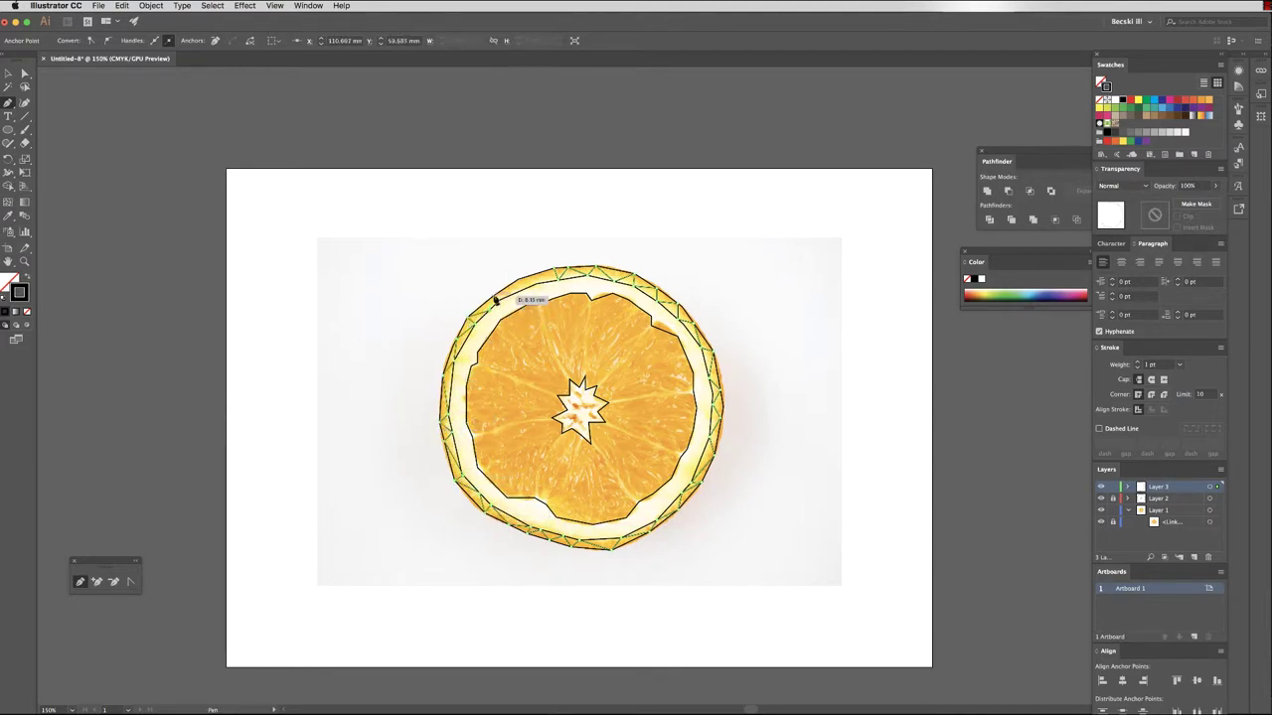
{"action": "left_click", "coordinate": [522, 289]}
{"action": "left_click", "coordinate": [521, 279]}
{"action": "left_click", "coordinate": [545, 282]}
{"action": "left_click", "coordinate": [555, 269]}
Draw a second zigzag Pen path around the white pith ring, alternating between the inner rind outline and the pulp outline to form triangles.
{"action": "left_click", "coordinate": [527, 305]}
{"action": "left_click", "coordinate": [523, 289]}
{"action": "left_click", "coordinate": [539, 304]}
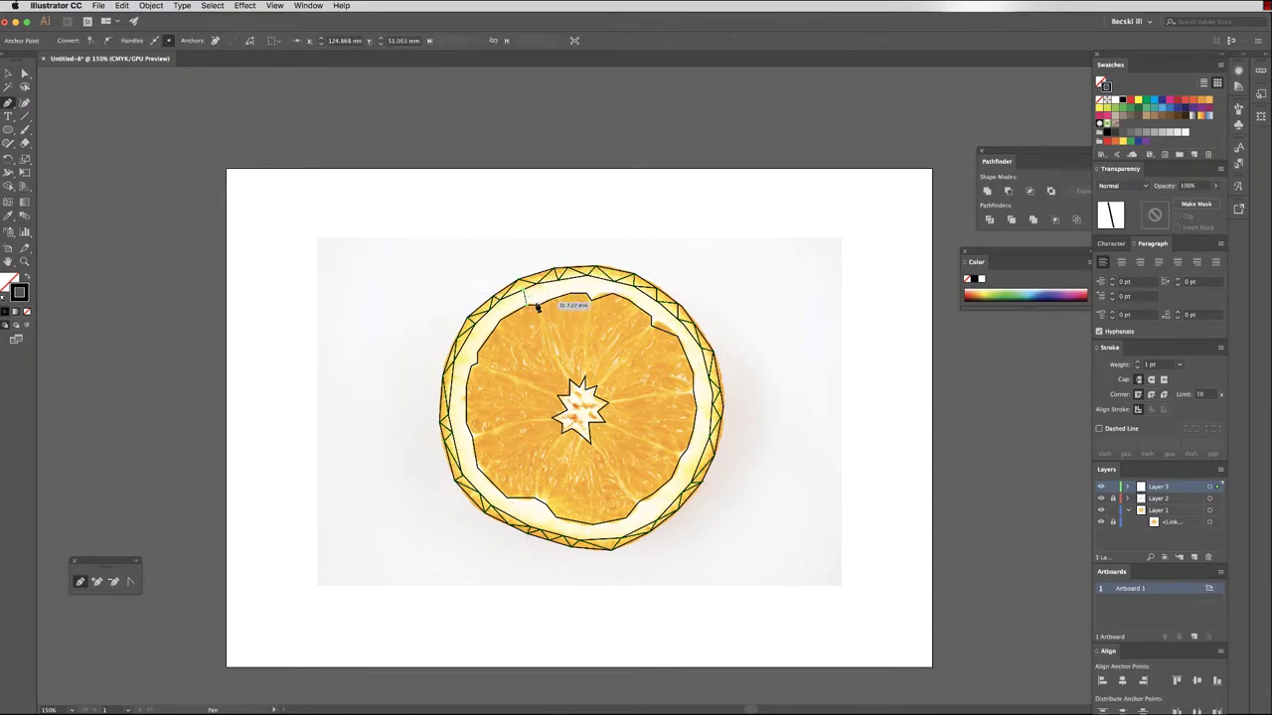
{"action": "left_click", "coordinate": [547, 283]}
{"action": "left_click", "coordinate": [571, 293]}
{"action": "left_click", "coordinate": [587, 276]}
{"action": "left_click", "coordinate": [592, 299]}
{"action": "left_click", "coordinate": [613, 283]}
{"action": "left_click", "coordinate": [616, 294]}
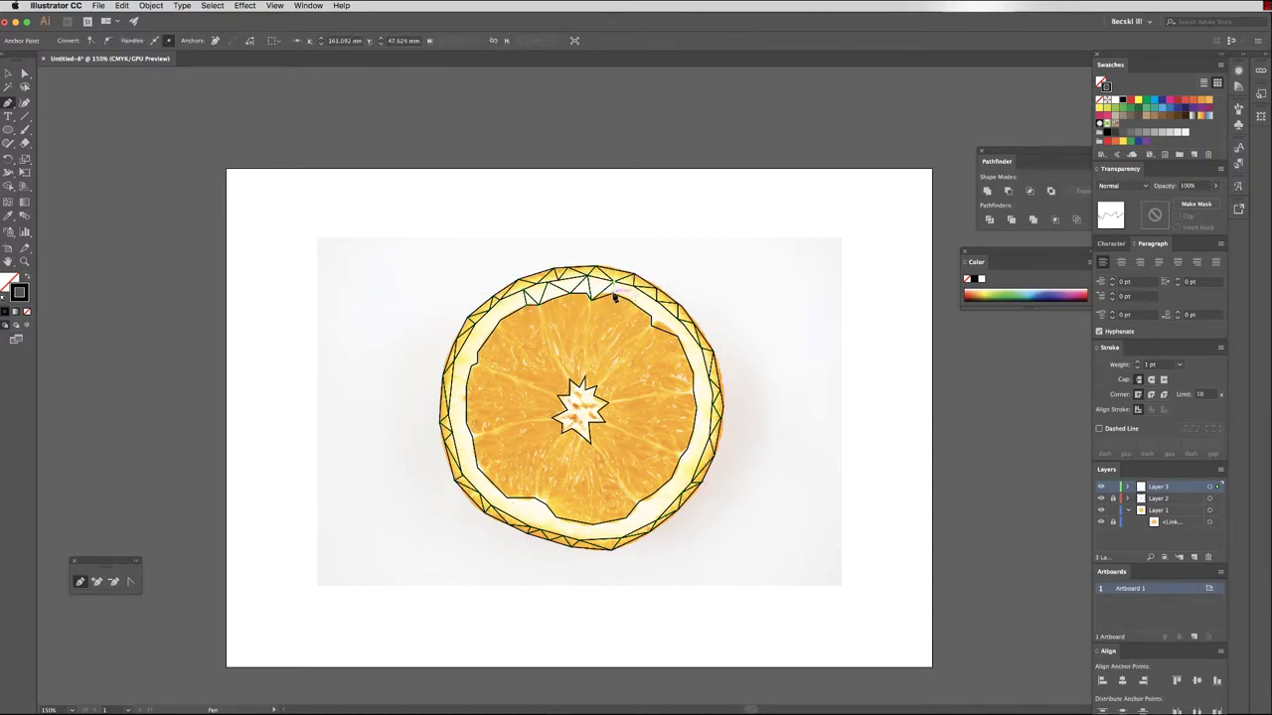
{"action": "left_click", "coordinate": [634, 287]}
{"action": "left_click", "coordinate": [651, 316]}
{"action": "left_click", "coordinate": [677, 319]}
{"action": "left_click", "coordinate": [651, 325]}
{"action": "left_click", "coordinate": [687, 332]}
{"action": "left_click", "coordinate": [679, 337]}
{"action": "left_click", "coordinate": [702, 346]}
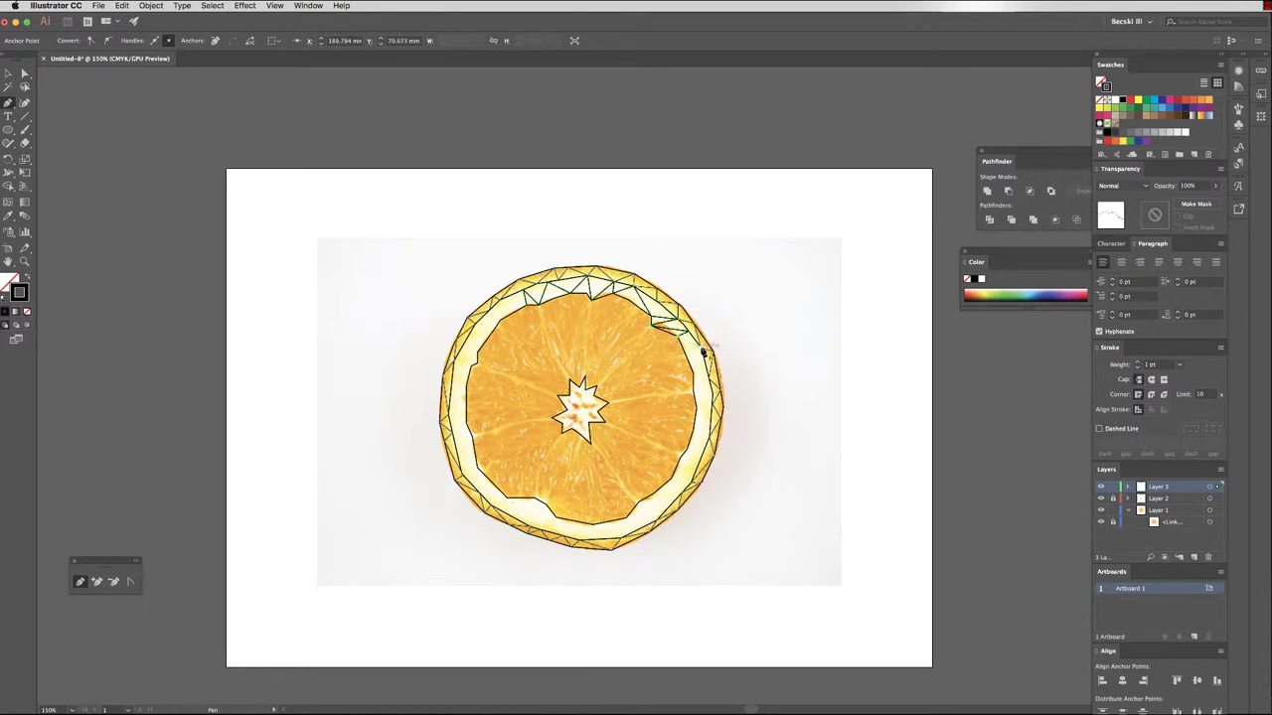
{"action": "left_click", "coordinate": [694, 372]}
{"action": "left_click", "coordinate": [710, 380]}
{"action": "left_click", "coordinate": [695, 390]}
{"action": "left_click", "coordinate": [712, 393]}
{"action": "left_click", "coordinate": [696, 419]}
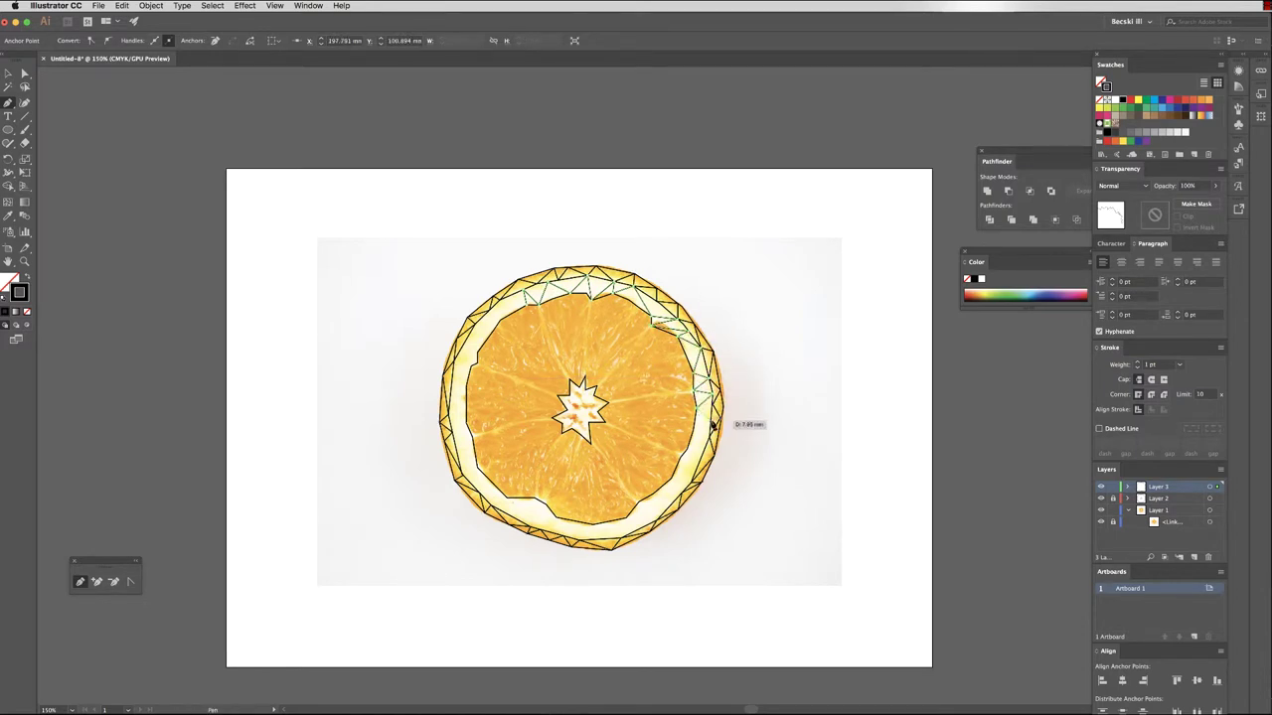
{"action": "left_click", "coordinate": [710, 423]}
{"action": "left_click", "coordinate": [694, 431]}
{"action": "left_click", "coordinate": [704, 456]}
{"action": "left_click", "coordinate": [687, 451]}
{"action": "left_click", "coordinate": [693, 484]}
{"action": "left_click", "coordinate": [676, 481]}
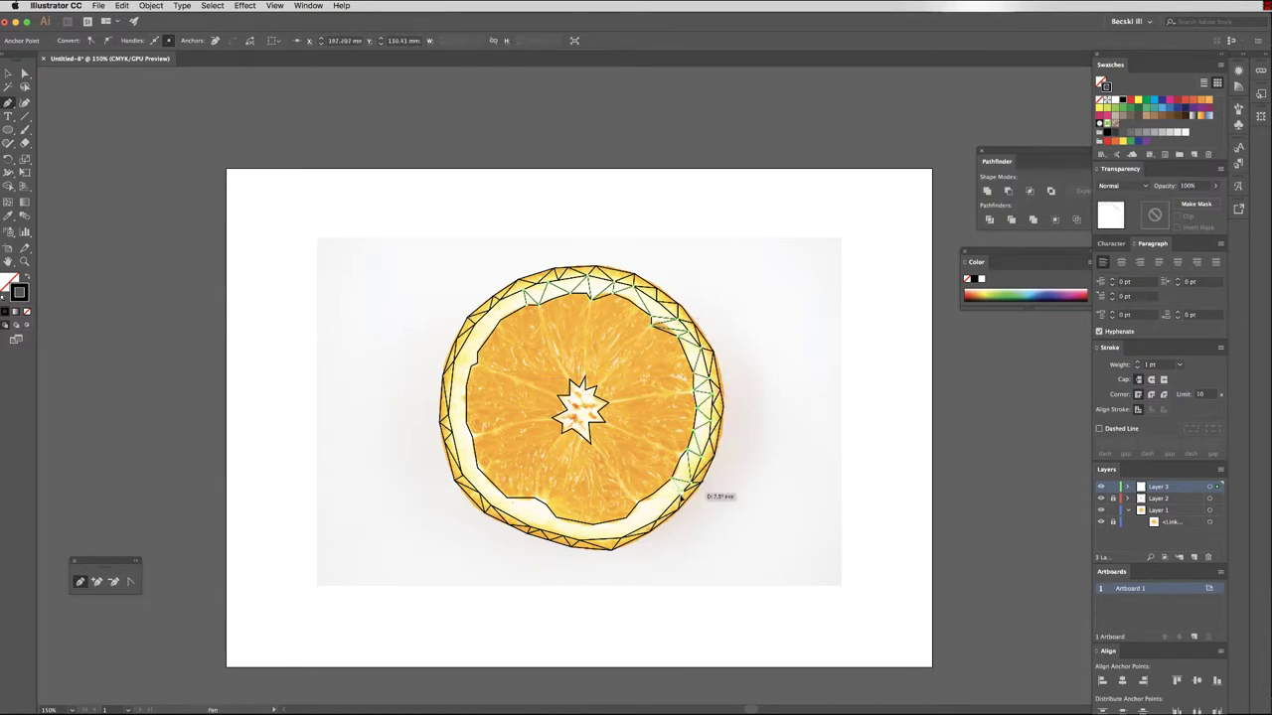
{"action": "left_click", "coordinate": [682, 495]}
{"action": "left_click", "coordinate": [656, 495]}
{"action": "left_click", "coordinate": [658, 515]}
{"action": "left_click", "coordinate": [640, 502]}
{"action": "left_click", "coordinate": [644, 526]}
{"action": "left_click", "coordinate": [626, 518]}
{"action": "left_click_drag", "start_coordinate": [622, 545], "coordinate": [621, 544]}
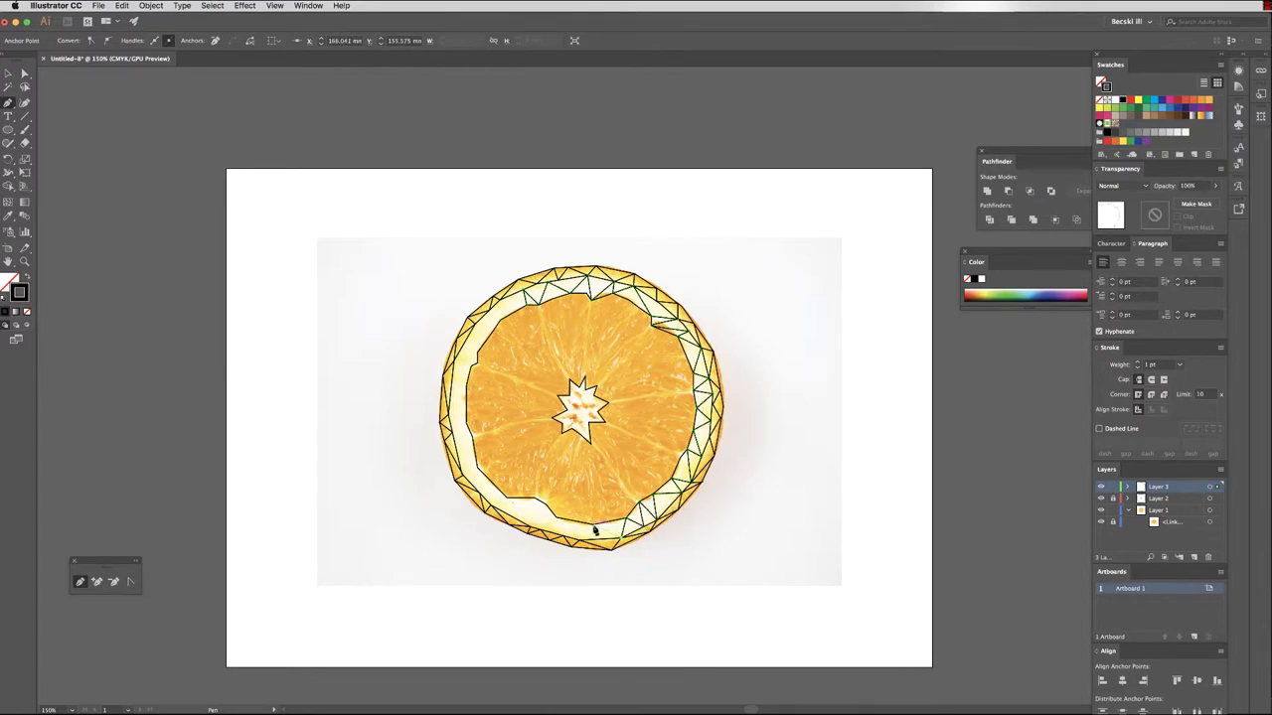
{"action": "left_click", "coordinate": [572, 530]}
{"action": "left_click", "coordinate": [558, 520]}
{"action": "left_click", "coordinate": [547, 532]}
{"action": "left_click", "coordinate": [547, 508]}
{"action": "left_click", "coordinate": [530, 528]}
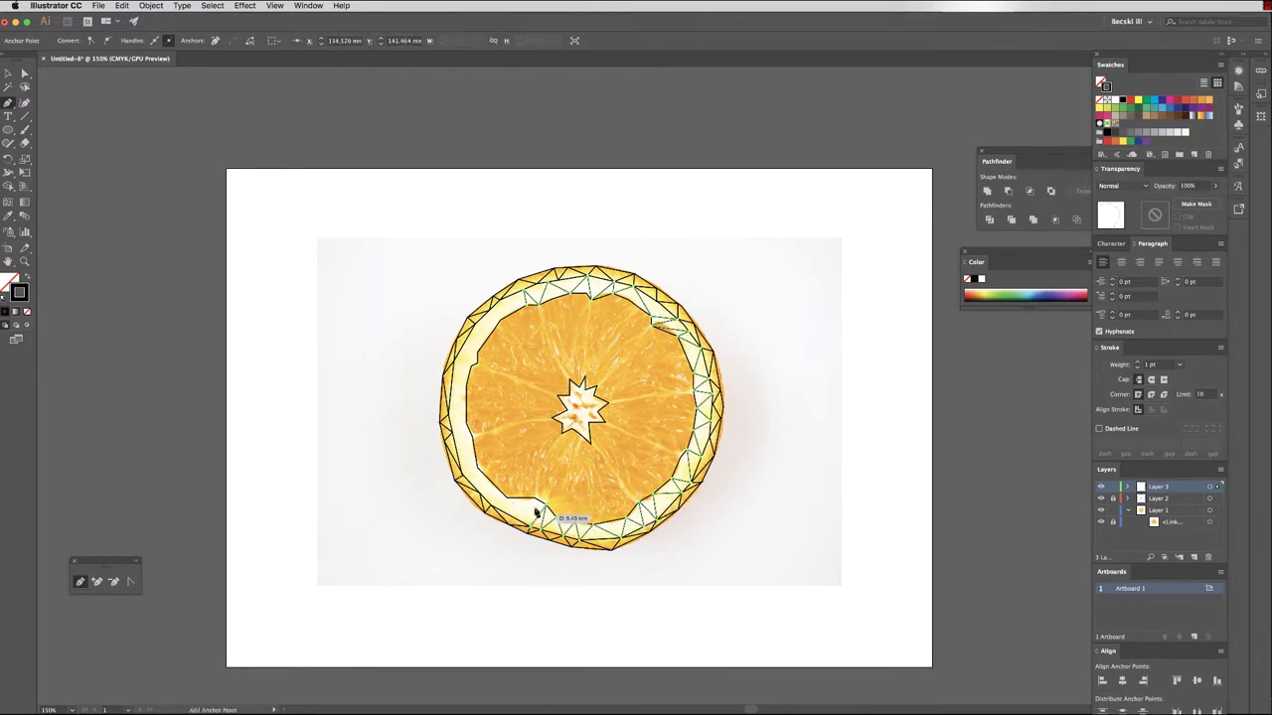
{"action": "left_click", "coordinate": [536, 499]}
{"action": "left_click", "coordinate": [511, 515]}
{"action": "left_click", "coordinate": [508, 499]}
{"action": "left_click_drag", "start_coordinate": [480, 476], "coordinate": [479, 474]}
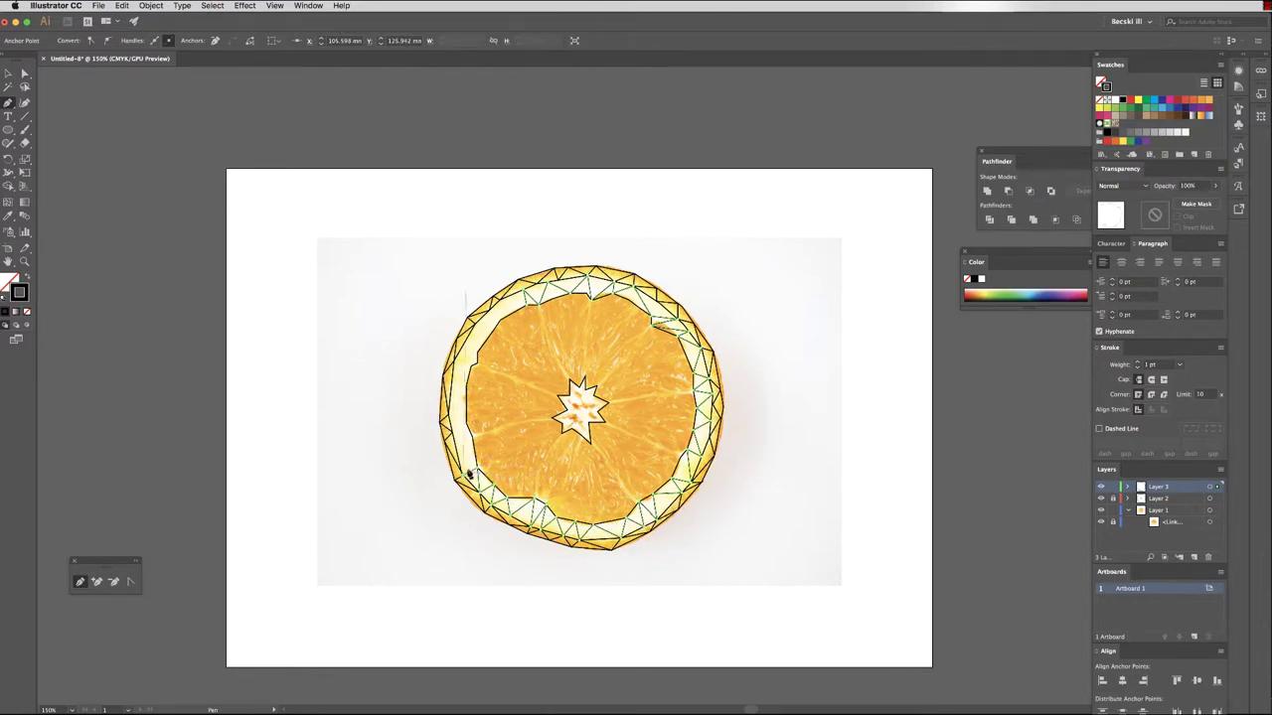
{"action": "left_click", "coordinate": [463, 473]}
{"action": "left_click", "coordinate": [472, 435]}
{"action": "left_click", "coordinate": [451, 428]}
{"action": "left_click", "coordinate": [466, 405]}
{"action": "left_click", "coordinate": [452, 384]}
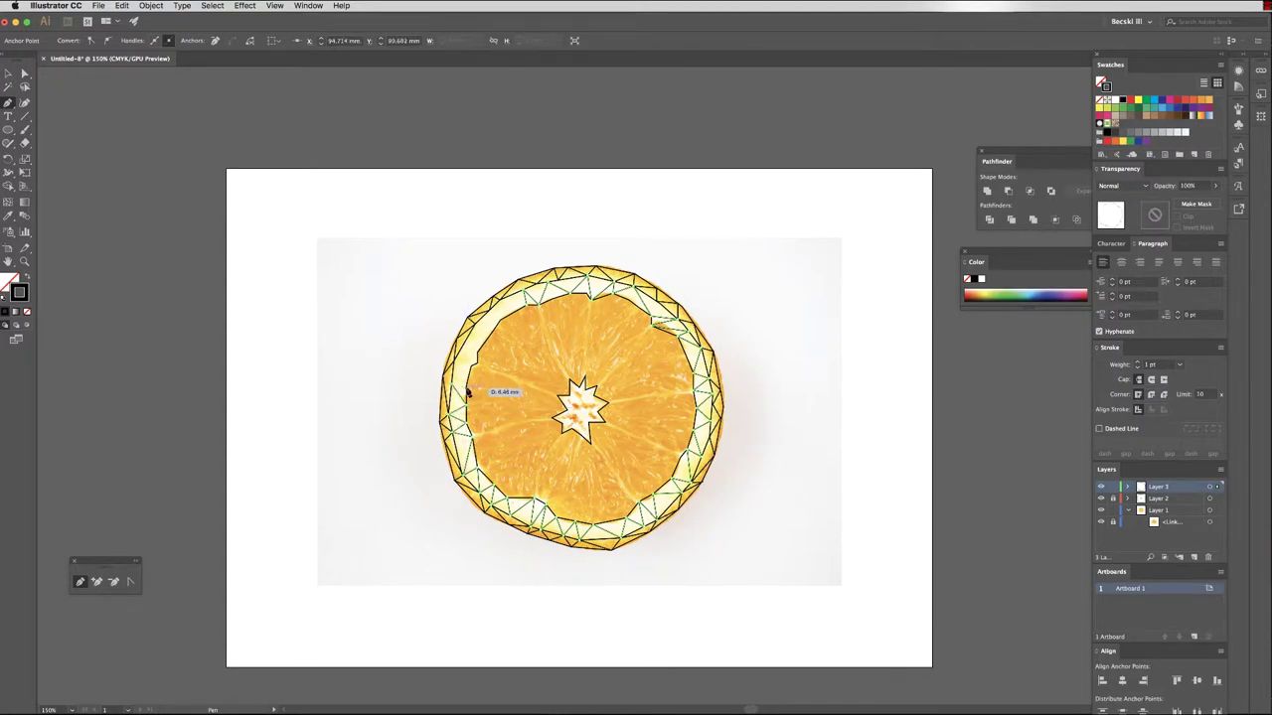
{"action": "left_click", "coordinate": [467, 388]}
{"action": "left_click", "coordinate": [454, 365]}
{"action": "left_click", "coordinate": [472, 365]}
{"action": "left_click", "coordinate": [459, 351]}
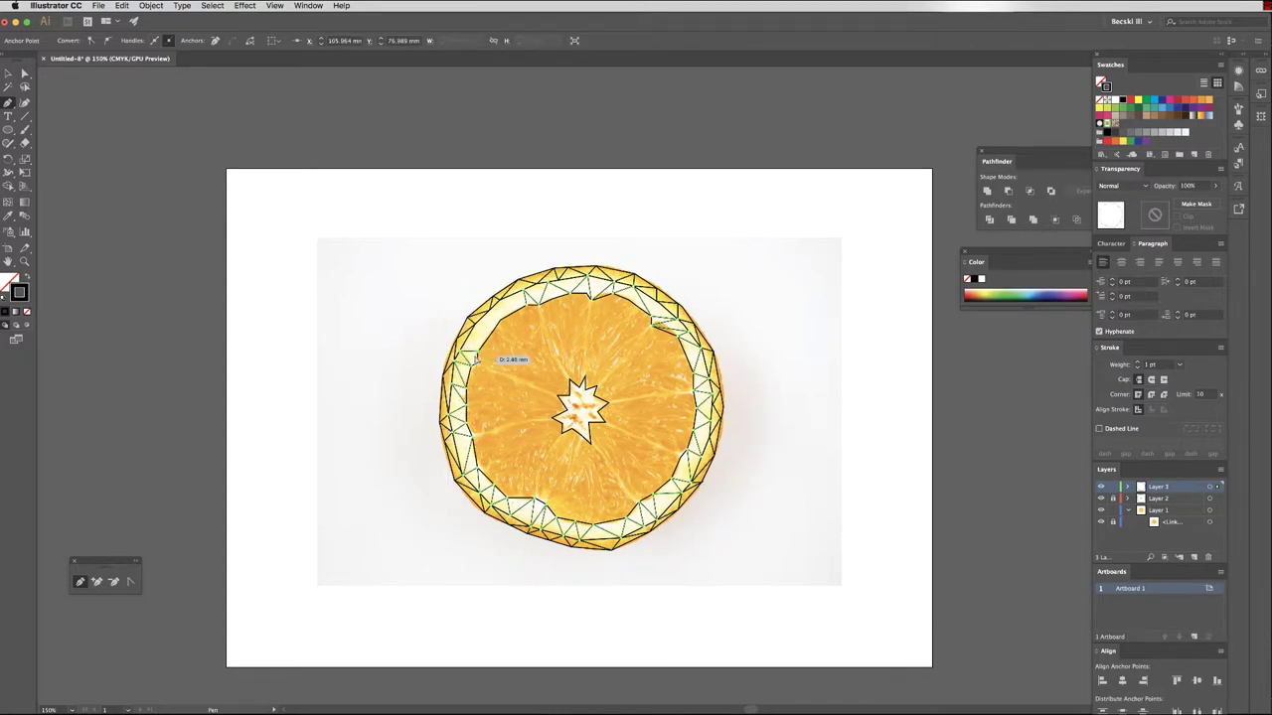
{"action": "left_click_drag", "start_coordinate": [475, 359], "coordinate": [476, 333]}
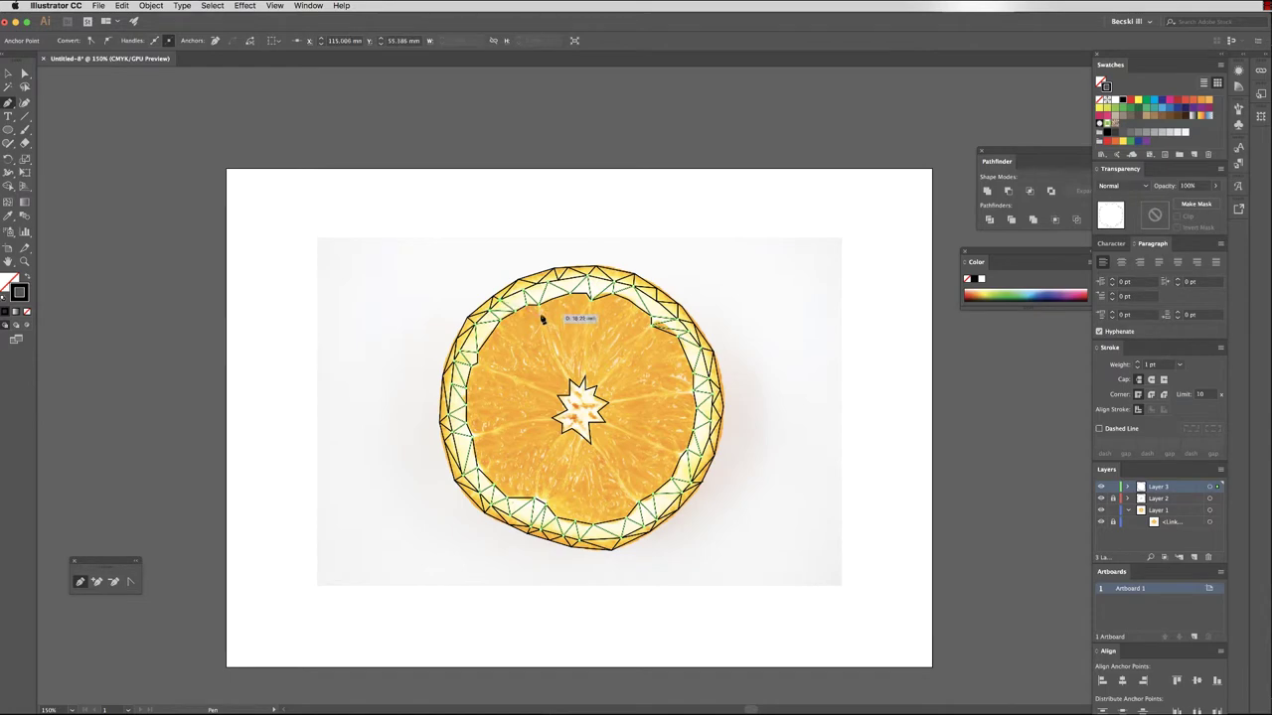
Draw a zigzag Pen path around the pulp, alternating between the star-shaped core's edge and the pulp outline to form narrow radial triangles.
{"action": "left_click", "coordinate": [25, 261]}
{"action": "left_click", "coordinate": [537, 417]}
{"action": "left_click", "coordinate": [599, 359]}
{"action": "left_click", "coordinate": [8, 103]}
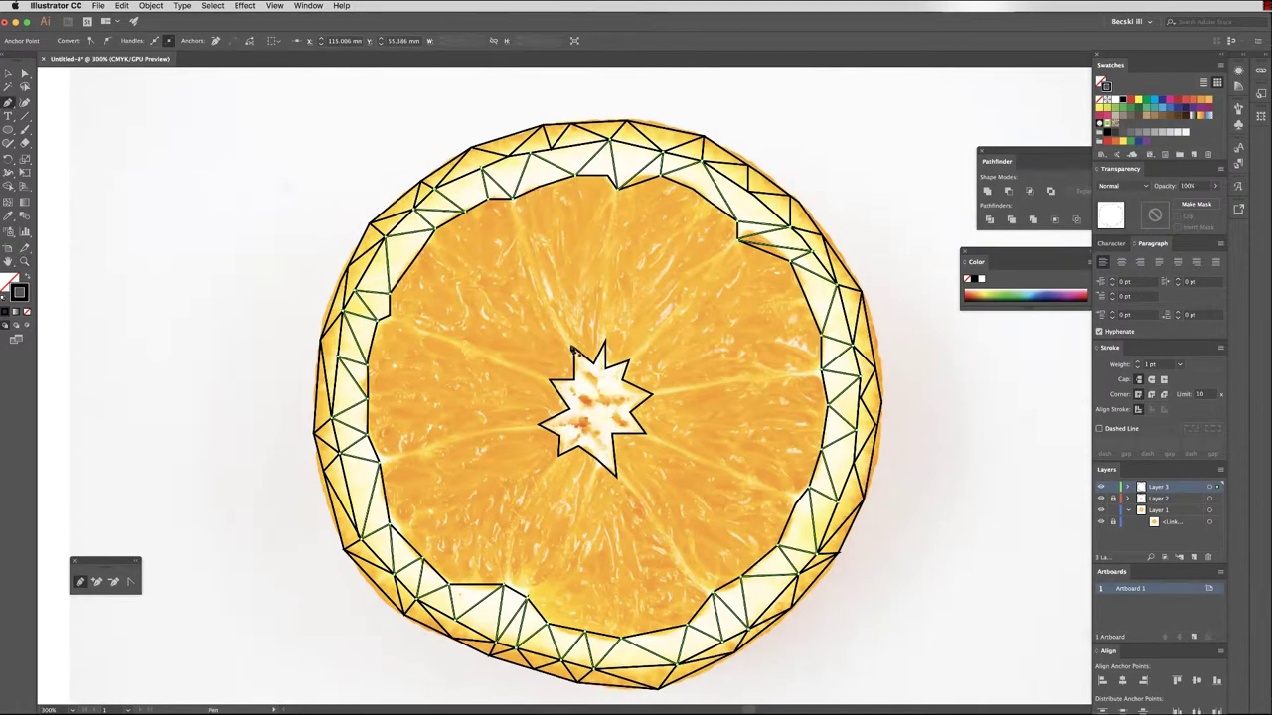
{"action": "left_click", "coordinate": [514, 198]}
{"action": "left_click", "coordinate": [604, 339]}
{"action": "left_click", "coordinate": [618, 189]}
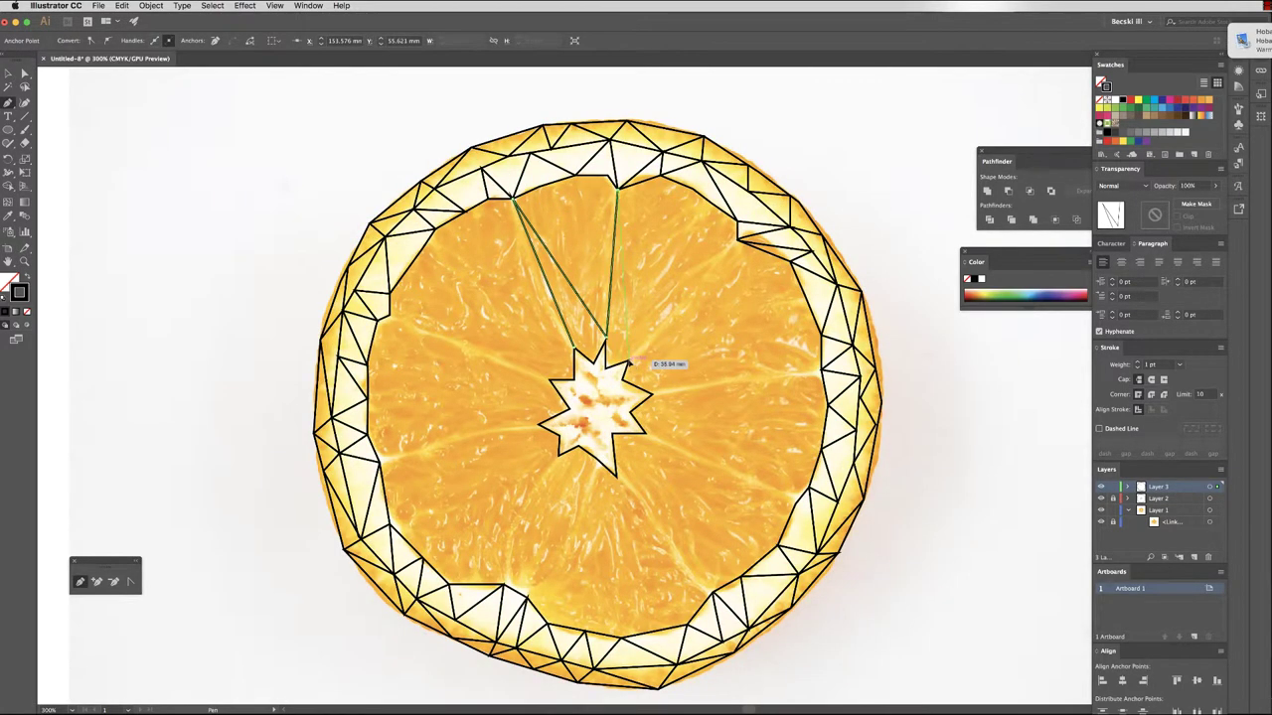
{"action": "left_click", "coordinate": [629, 363]}
{"action": "left_click", "coordinate": [659, 179]}
{"action": "left_click", "coordinate": [736, 240]}
{"action": "left_click", "coordinate": [627, 374]}
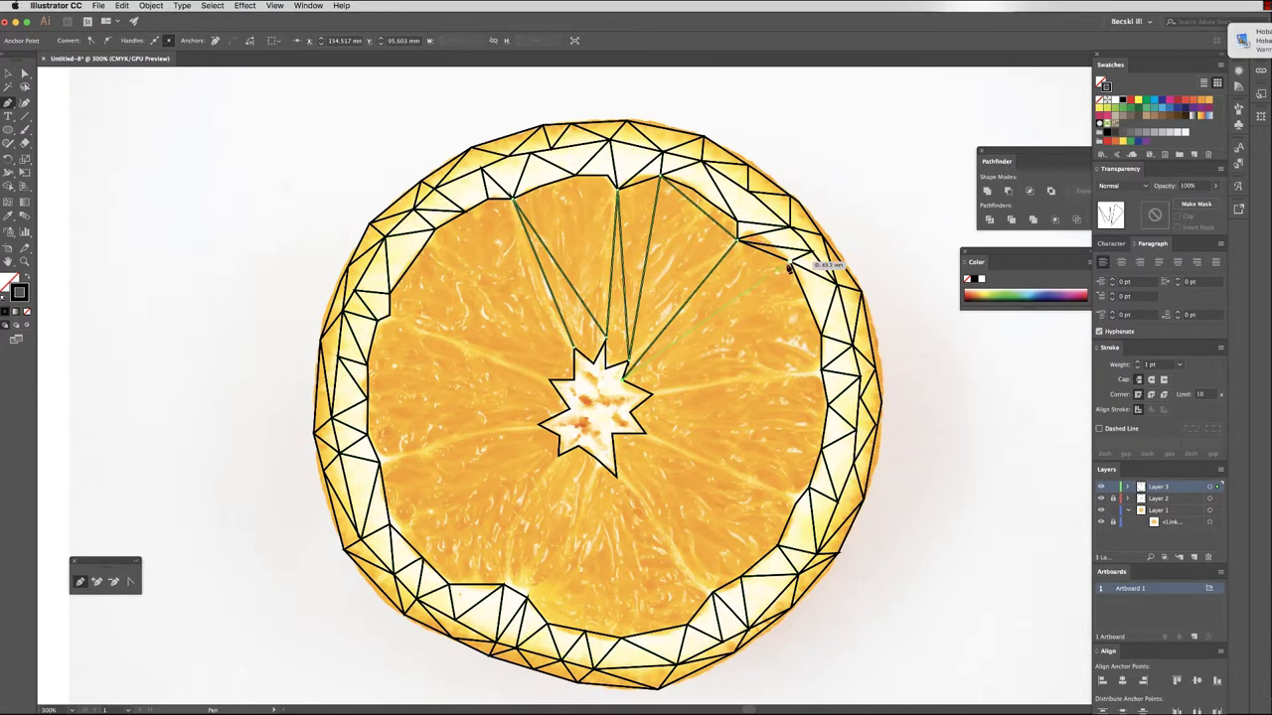
{"action": "left_click", "coordinate": [788, 264]}
{"action": "left_click", "coordinate": [652, 393]}
{"action": "left_click", "coordinate": [822, 370]}
{"action": "left_click", "coordinate": [631, 409]}
{"action": "left_click", "coordinate": [822, 449]}
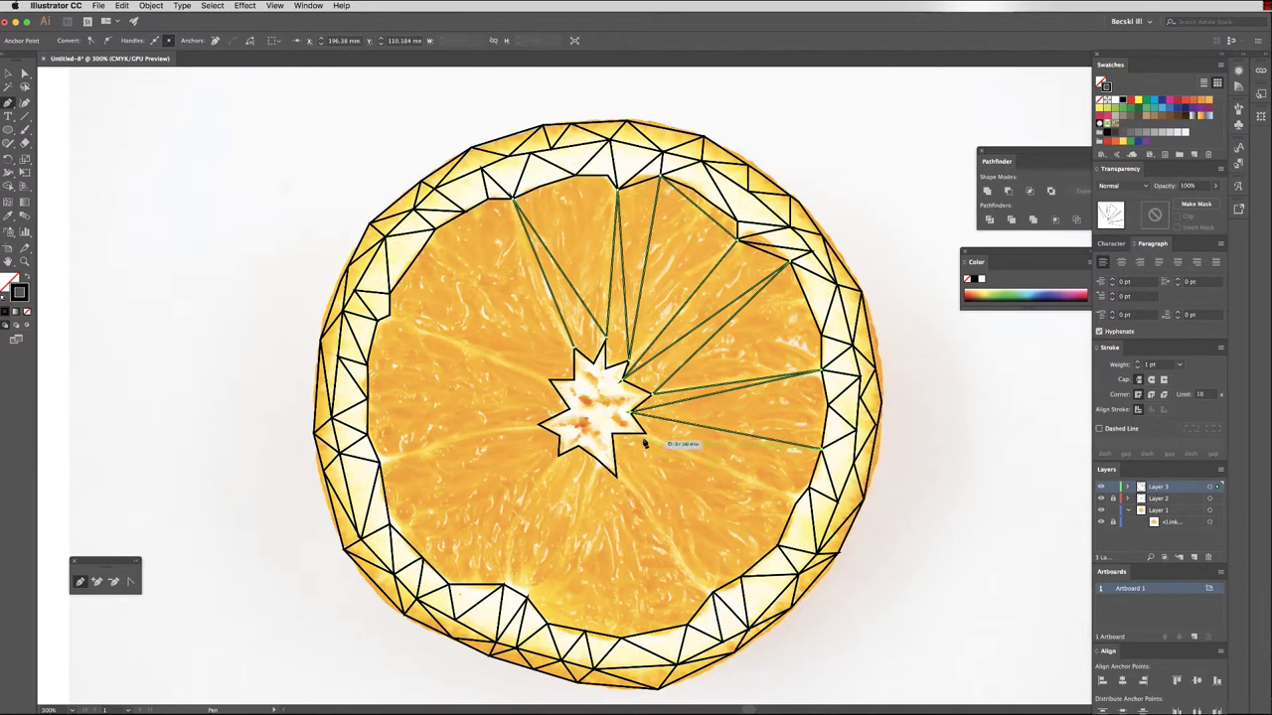
{"action": "left_click", "coordinate": [646, 433]}
{"action": "left_click", "coordinate": [777, 545]}
{"action": "left_click", "coordinate": [613, 435]}
{"action": "left_click", "coordinate": [713, 593]}
{"action": "left_click", "coordinate": [616, 477]}
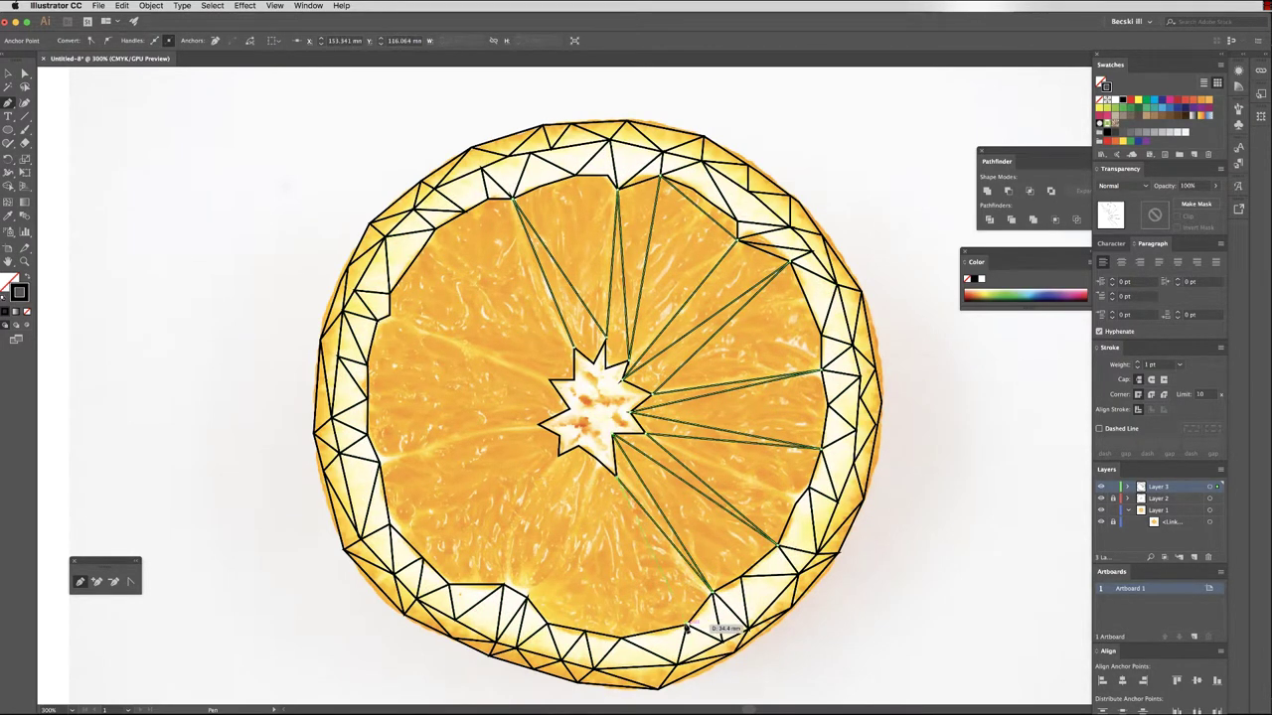
{"action": "left_click", "coordinate": [686, 626]}
{"action": "left_click", "coordinate": [559, 456]}
{"action": "left_click", "coordinate": [619, 636]}
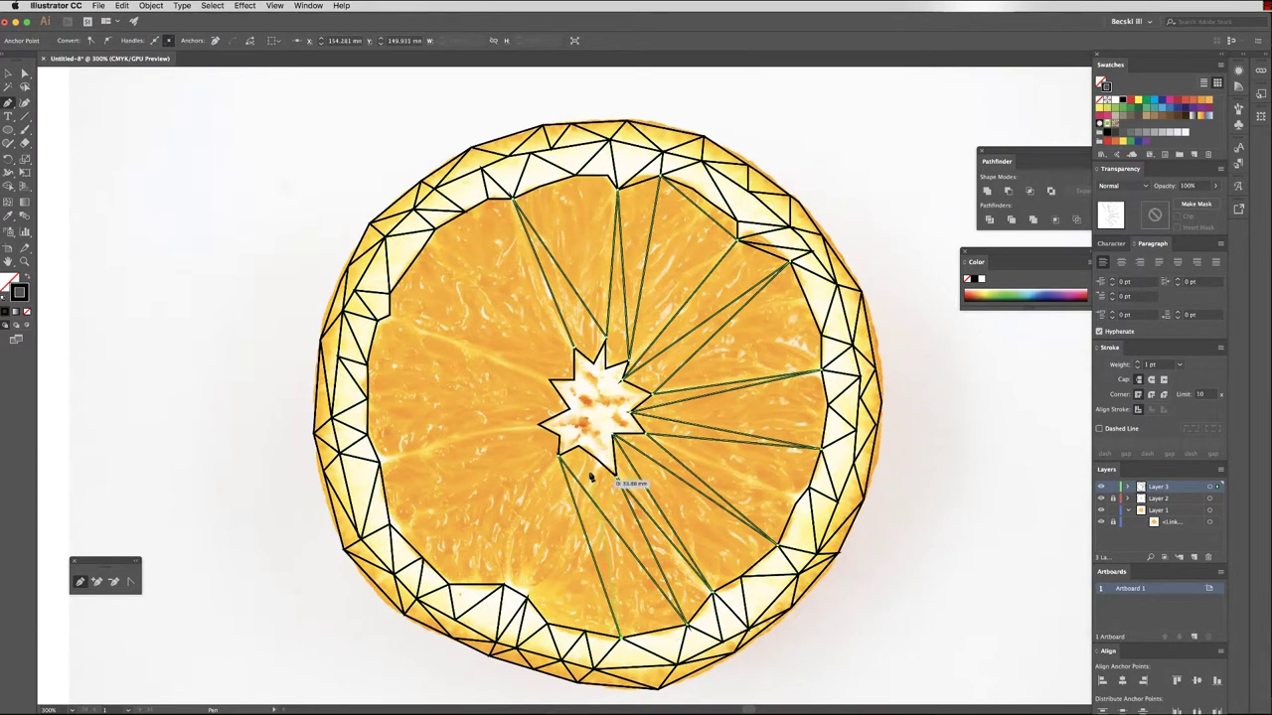
{"action": "left_click", "coordinate": [574, 447]}
{"action": "left_click", "coordinate": [528, 596]}
{"action": "left_click", "coordinate": [585, 446]}
{"action": "left_click", "coordinate": [449, 584]}
{"action": "left_click", "coordinate": [577, 437]}
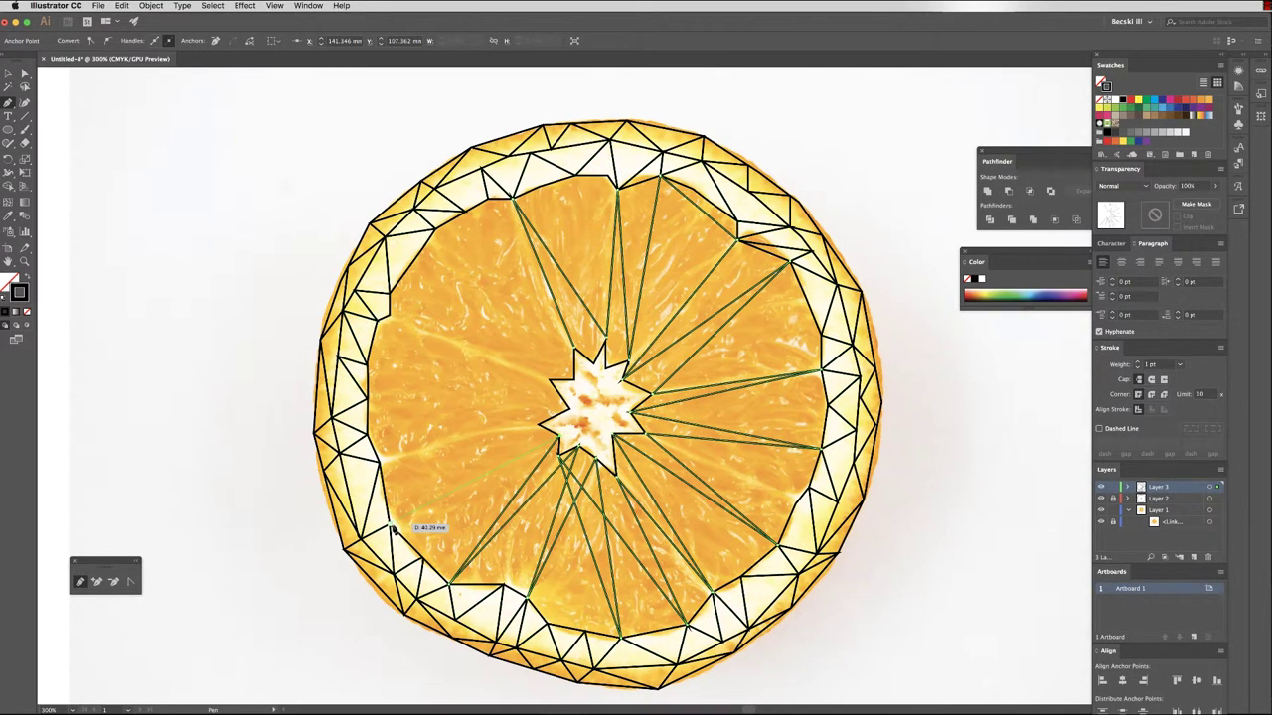
{"action": "left_click", "coordinate": [389, 521]}
{"action": "left_click", "coordinate": [568, 425]}
{"action": "left_click", "coordinate": [368, 434]}
{"action": "left_click", "coordinate": [584, 410]}
{"action": "left_click", "coordinate": [370, 363]}
{"action": "left_click", "coordinate": [554, 382]}
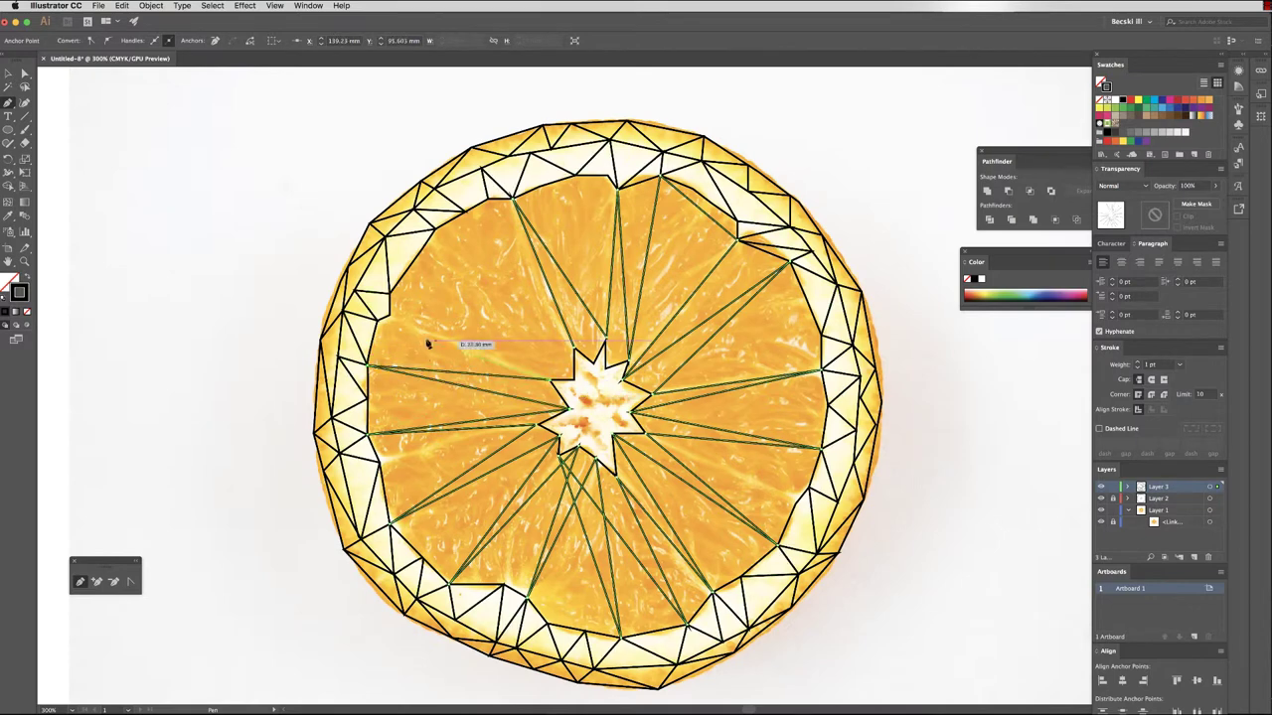
{"action": "left_click", "coordinate": [390, 318]}
{"action": "left_click", "coordinate": [575, 350]}
{"action": "left_click", "coordinate": [435, 230]}
{"action": "left_click", "coordinate": [575, 349]}
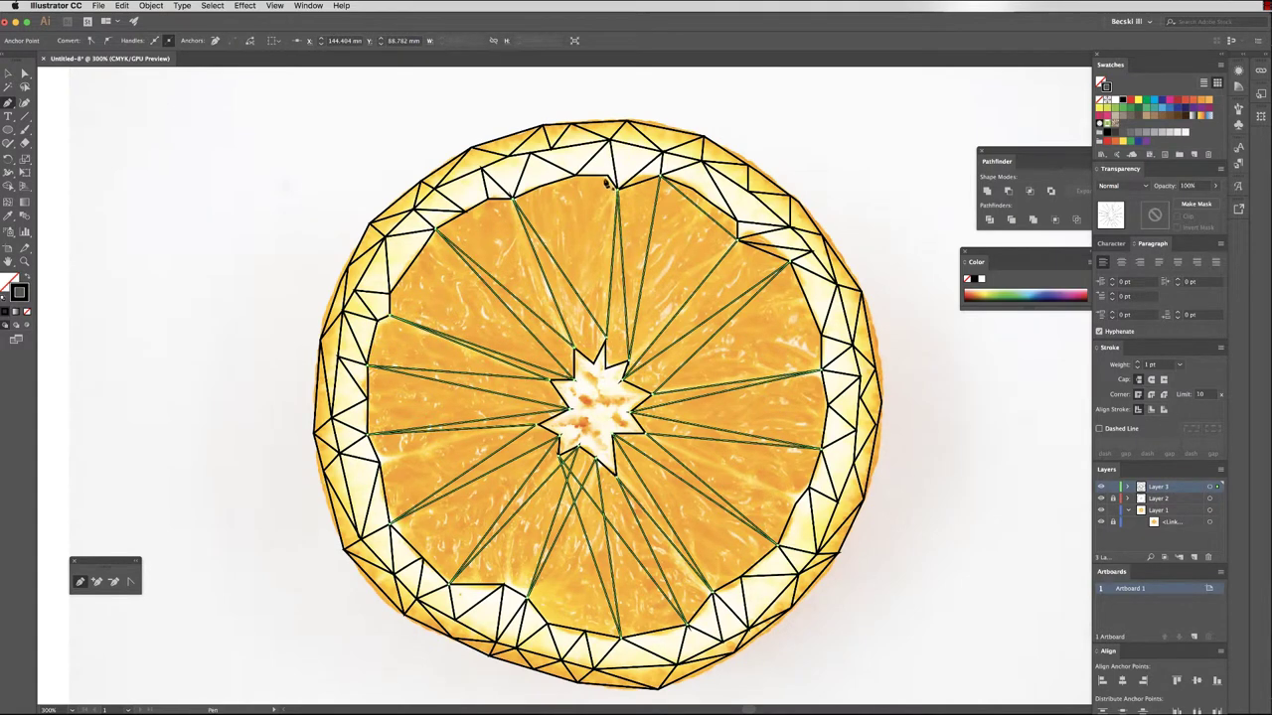
Draw a Pen path of long straight segments criss-crossing the pulp between points on its outline, cutting the radial triangles into smaller pieces.
{"action": "left_click", "coordinate": [607, 177]}
{"action": "left_click", "coordinate": [449, 584]}
{"action": "left_click", "coordinate": [821, 336]}
{"action": "left_click", "coordinate": [390, 294]}
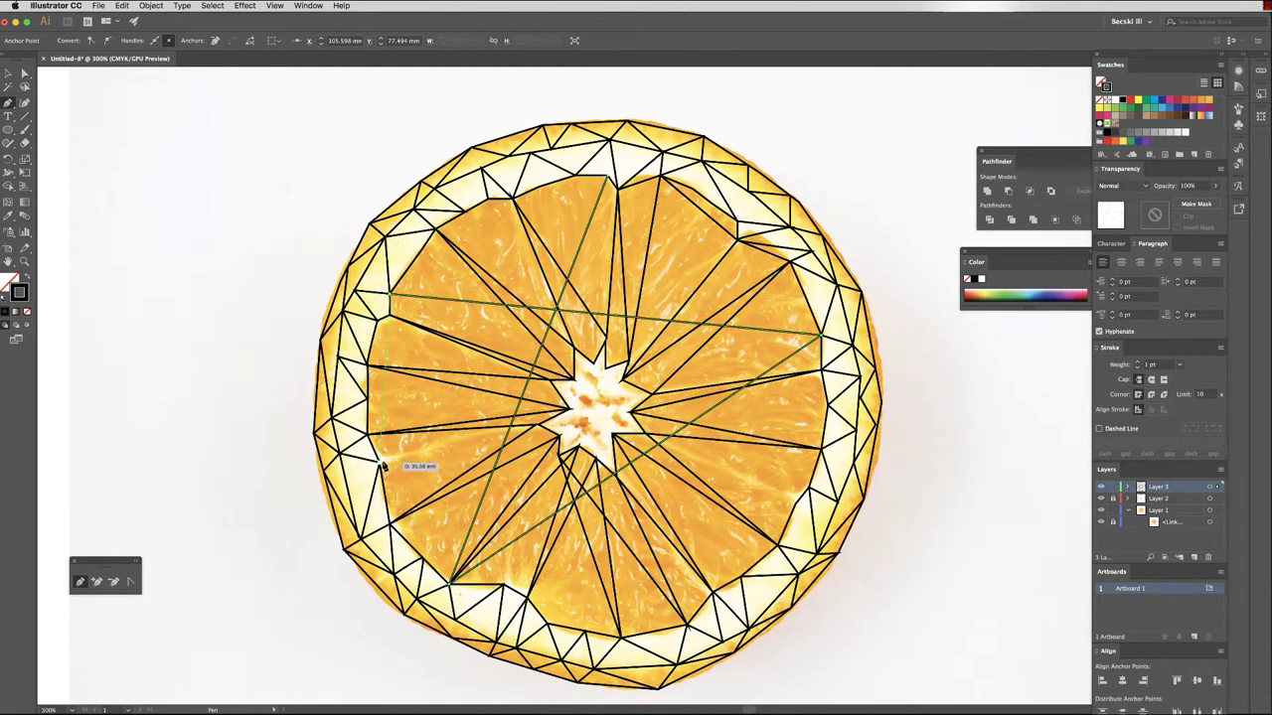
{"action": "left_click", "coordinate": [381, 463]}
{"action": "left_click", "coordinate": [505, 584]}
{"action": "left_click", "coordinate": [712, 592]}
{"action": "left_click", "coordinate": [821, 372]}
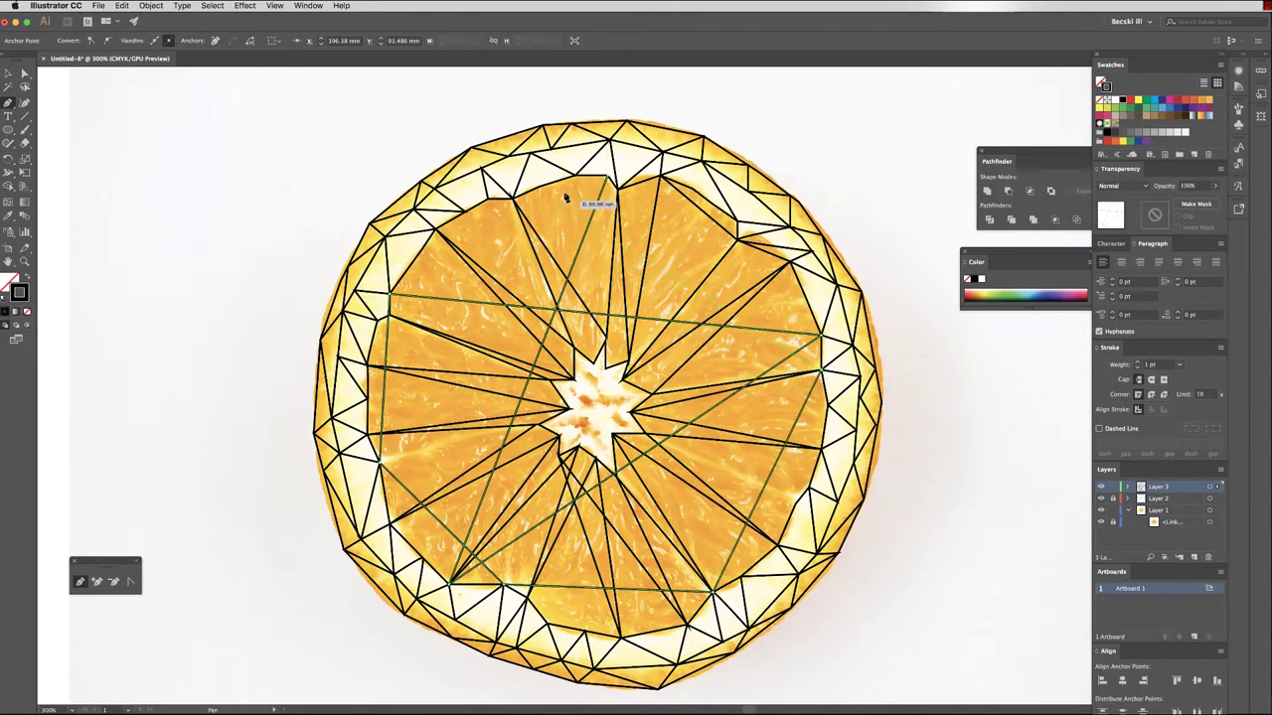
{"action": "left_click", "coordinate": [577, 176]}
{"action": "left_click", "coordinate": [435, 231]}
{"action": "left_click", "coordinate": [537, 425]}
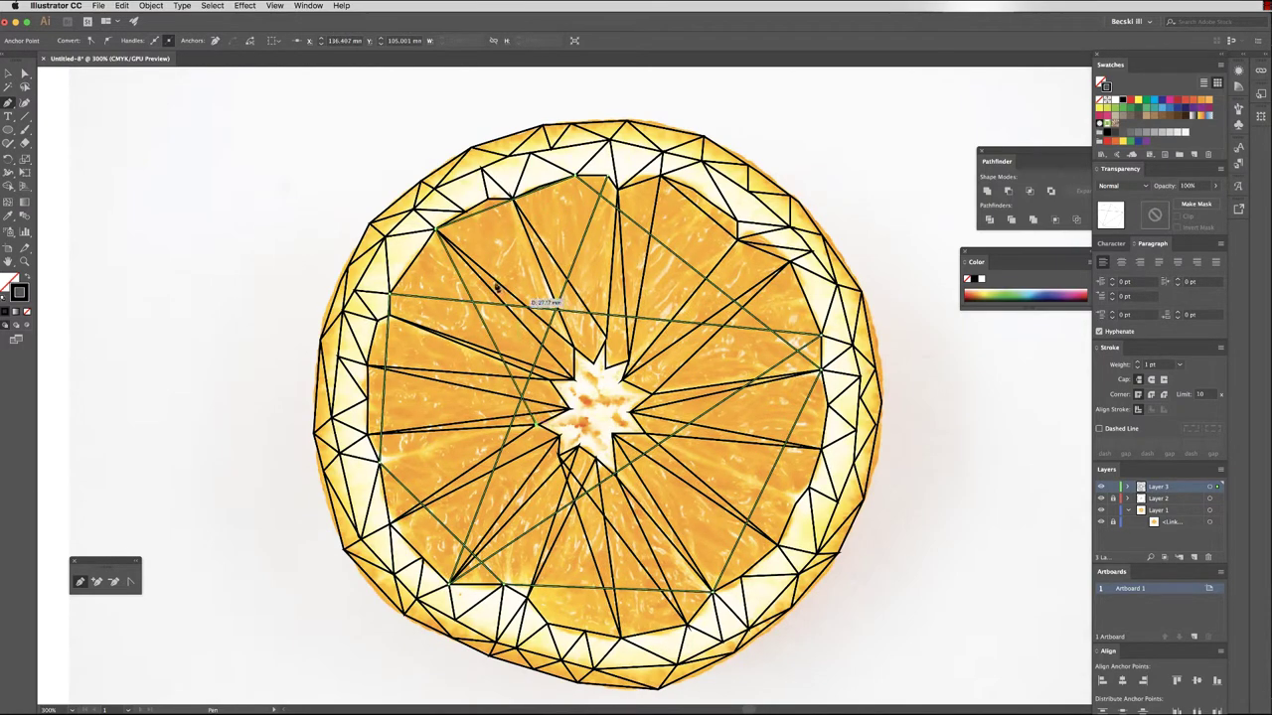
{"action": "left_click", "coordinate": [416, 260]}
{"action": "left_click", "coordinate": [827, 406]}
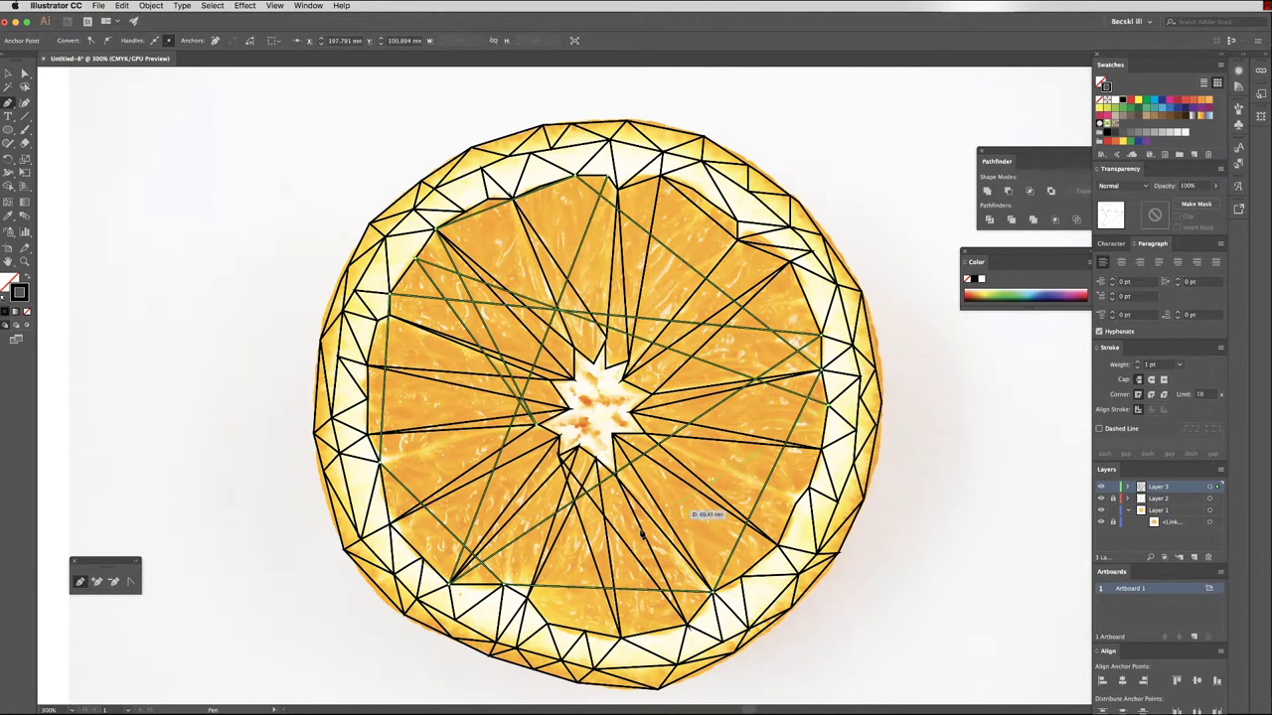
{"action": "left_click", "coordinate": [547, 623]}
{"action": "left_click", "coordinate": [809, 487]}
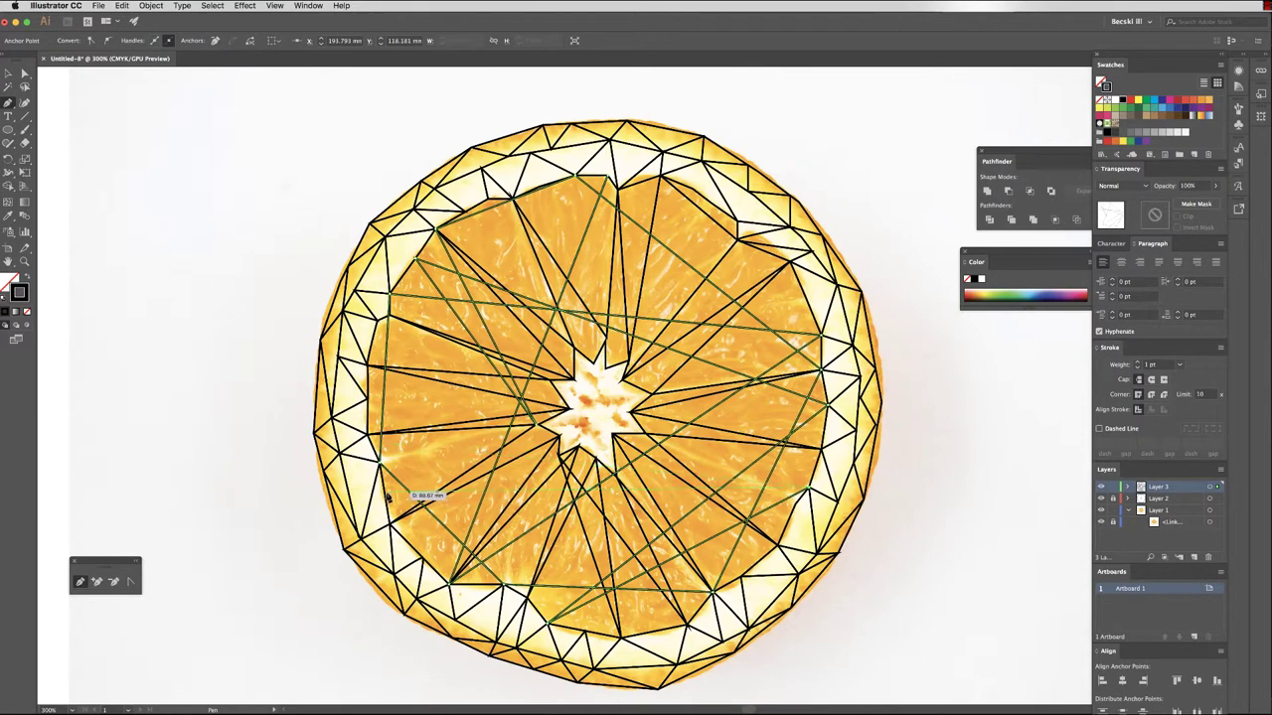
{"action": "left_click", "coordinate": [385, 493]}
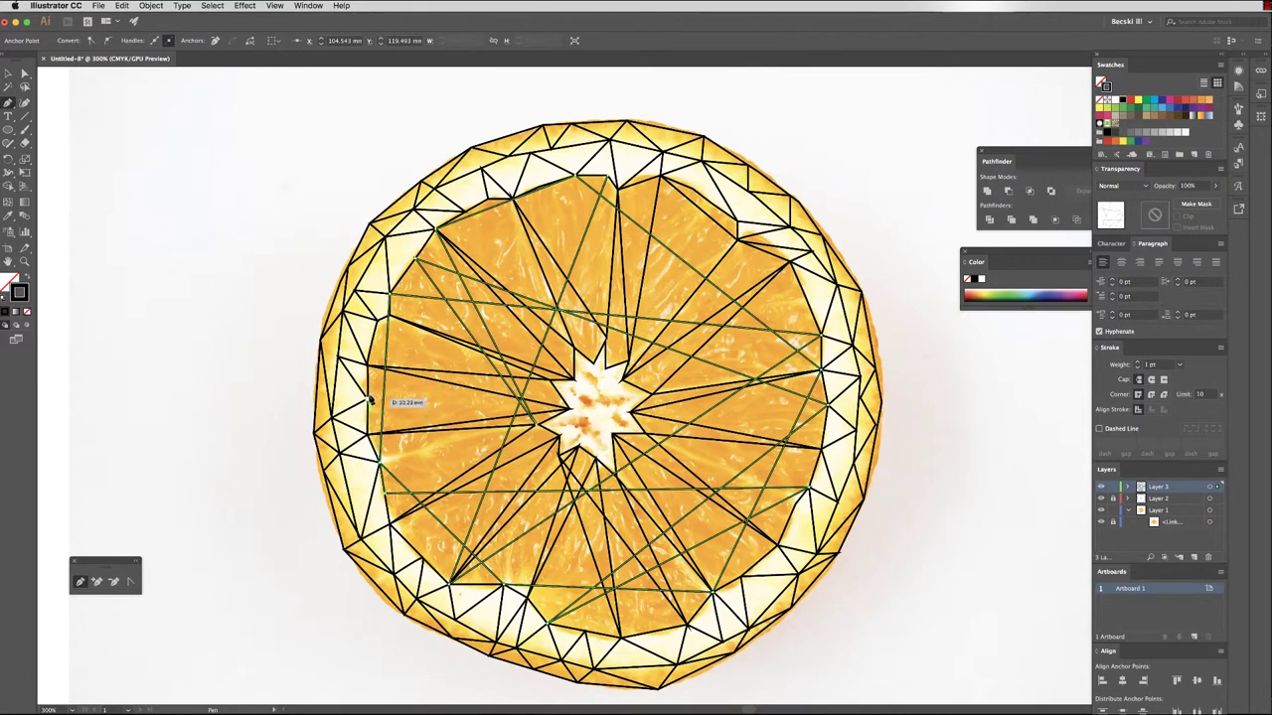
{"action": "left_click", "coordinate": [594, 181]}
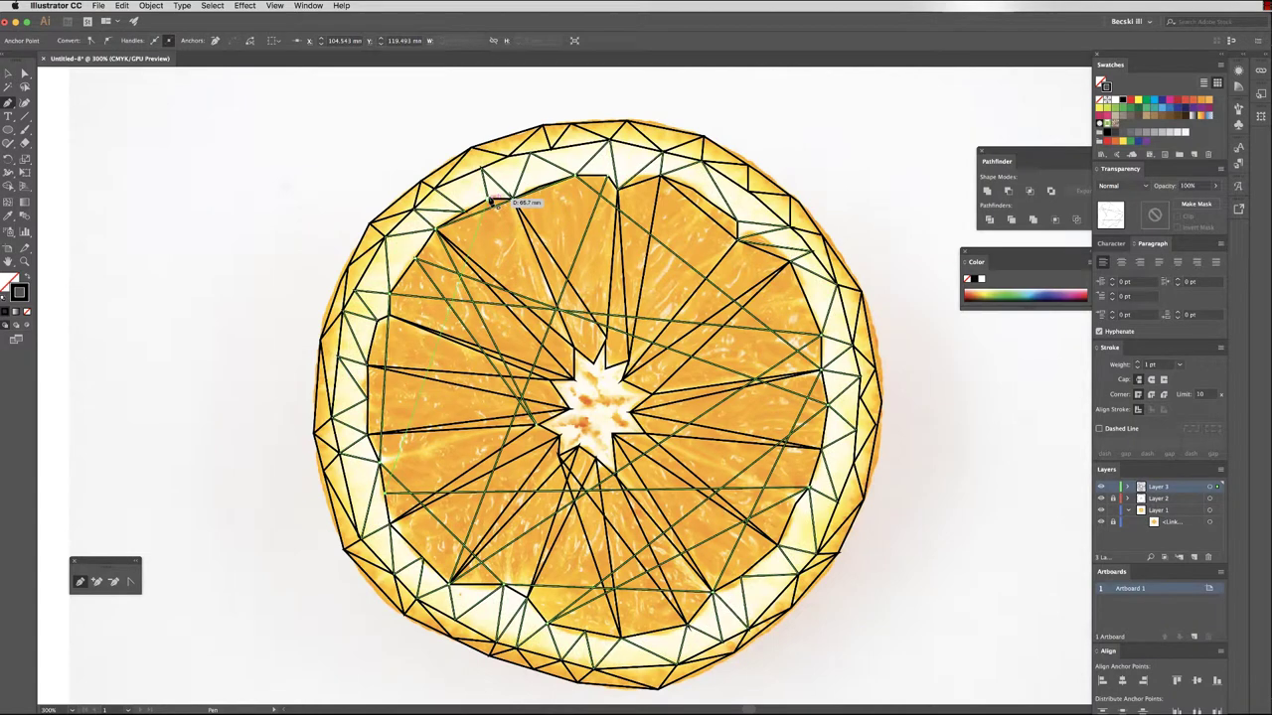
{"action": "left_click", "coordinate": [494, 202]}
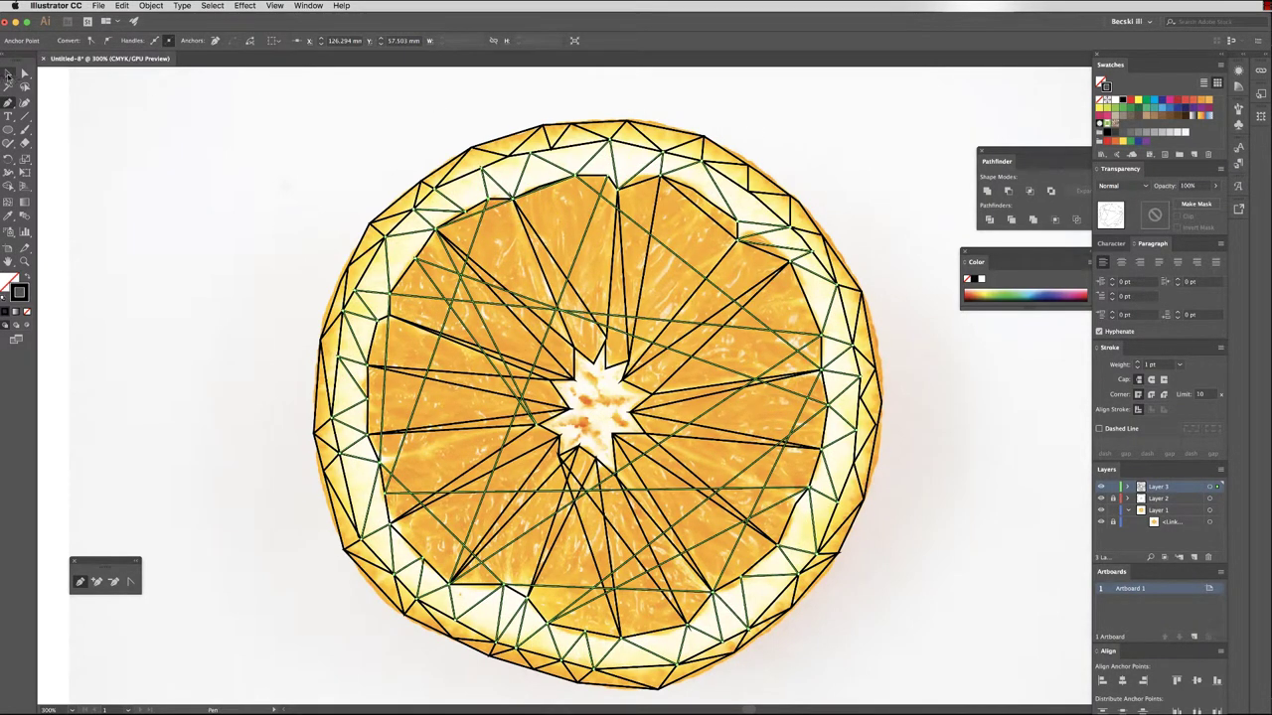
{"action": "left_click", "coordinate": [8, 75]}
{"action": "left_click", "coordinate": [943, 473]}
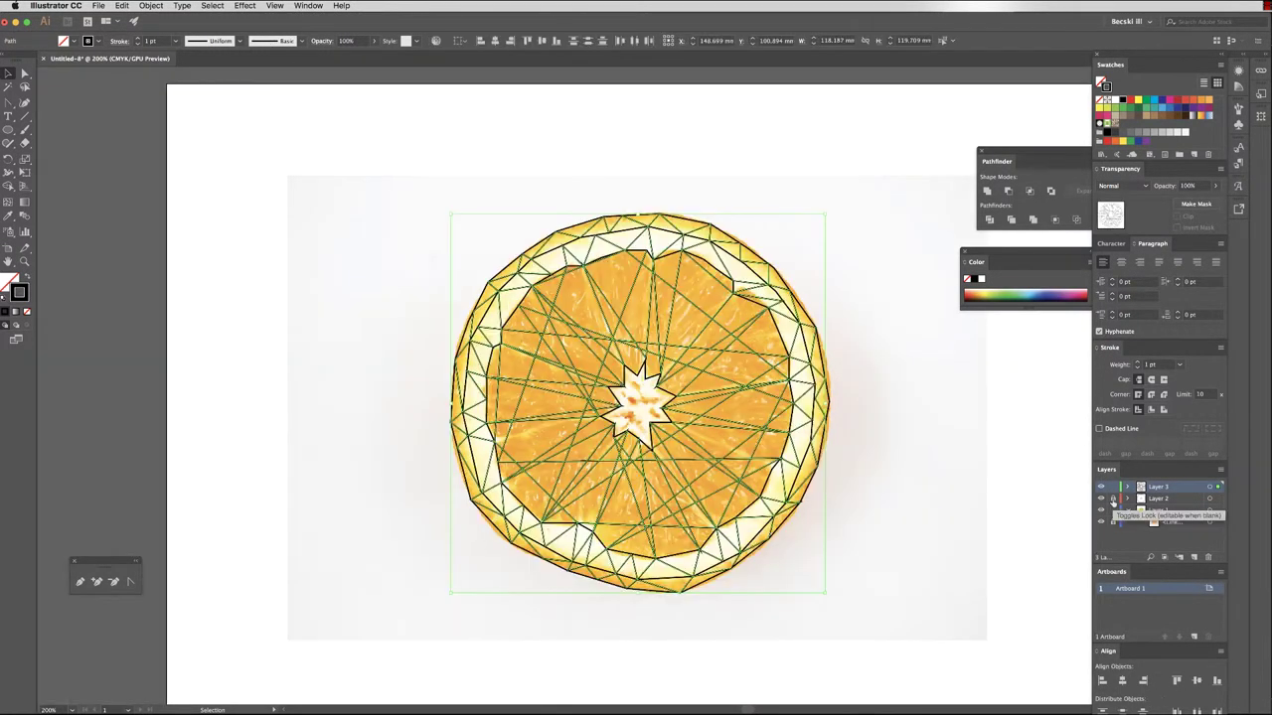
Unlock Layer 2, select its outlines together with the Layer 3 paths, and split them all with Pathfinder Divide.
{"action": "left_click", "coordinate": [1113, 500]}
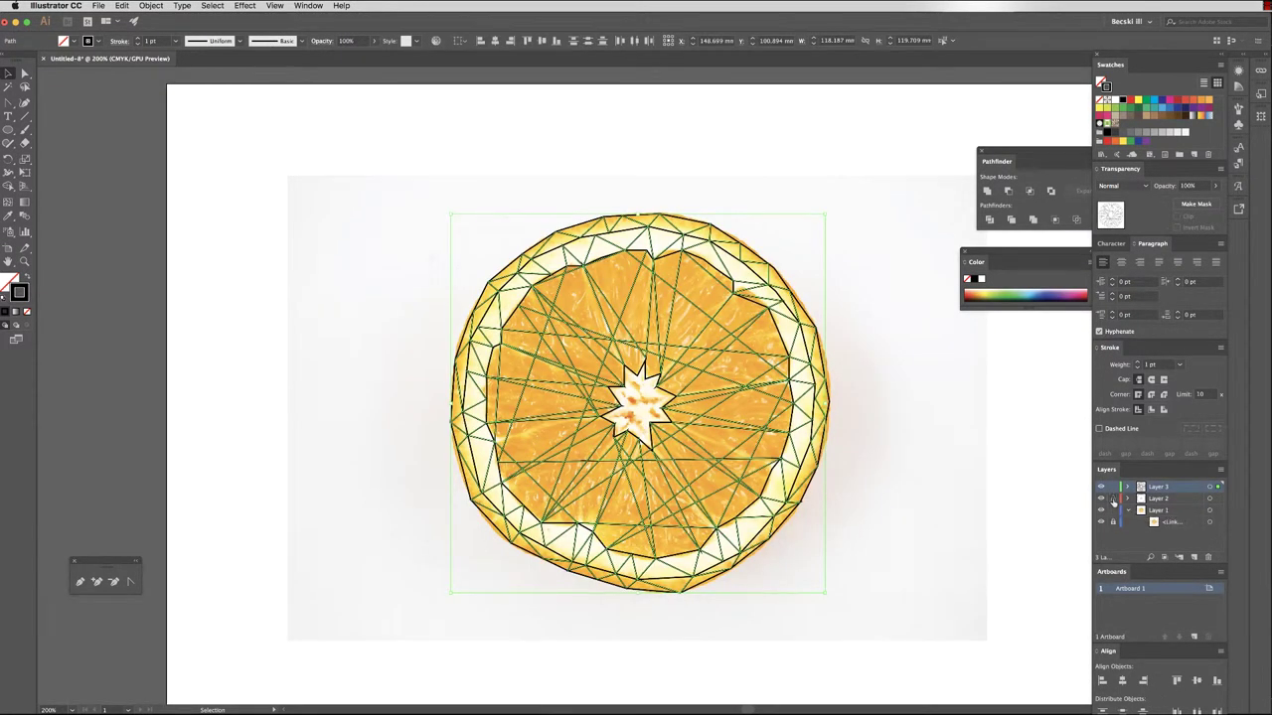
{"action": "left_click_drag", "start_coordinate": [898, 604], "coordinate": [898, 602]}
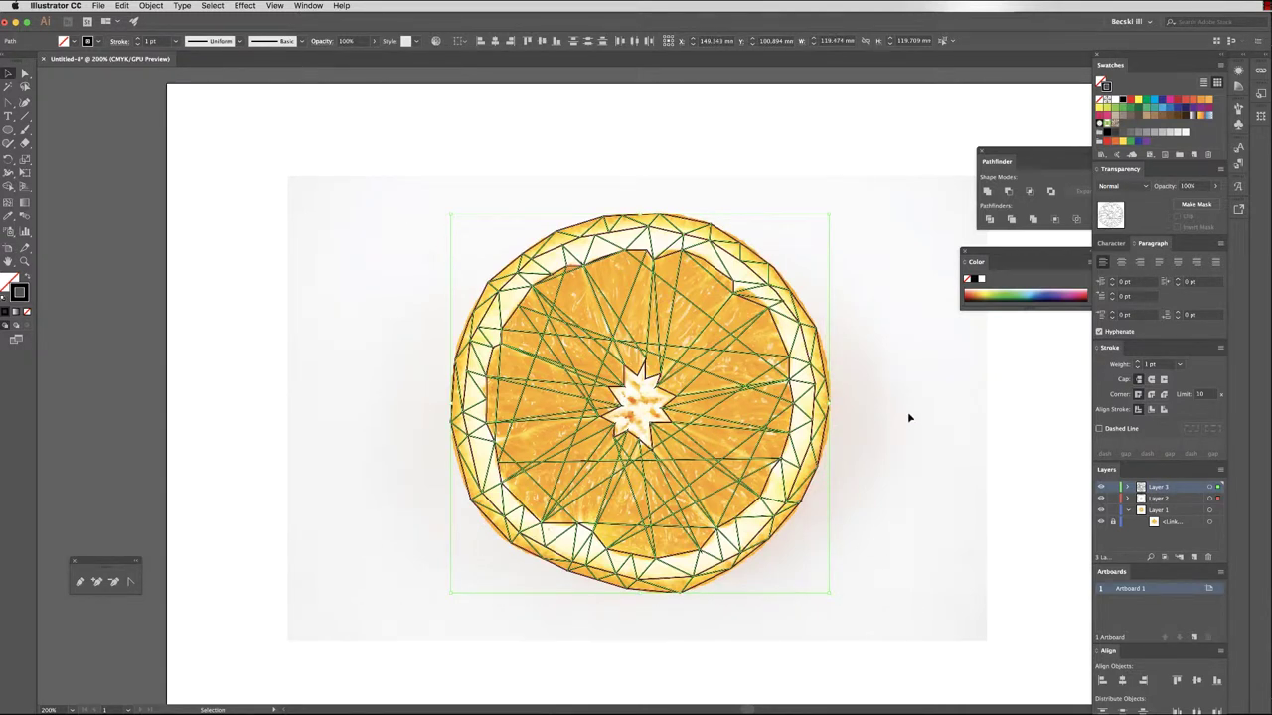
{"action": "left_click_drag", "start_coordinate": [1033, 152], "coordinate": [953, 148]}
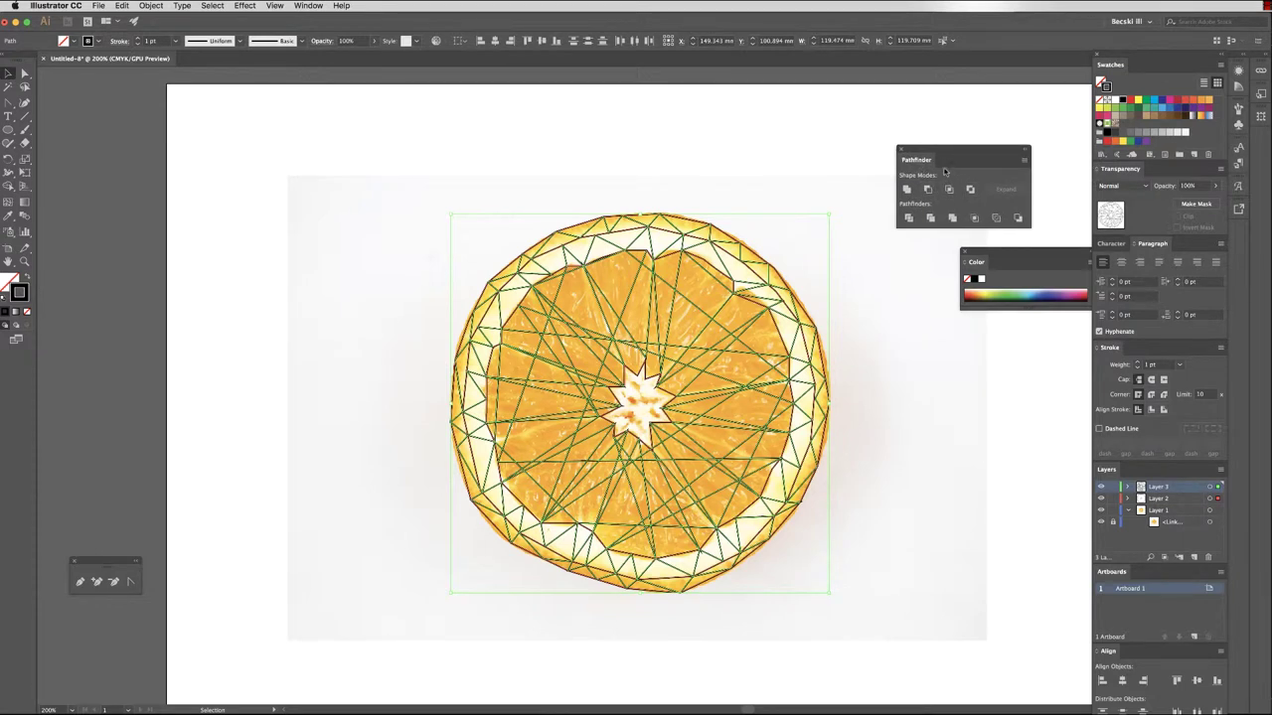
{"action": "left_click", "coordinate": [901, 150]}
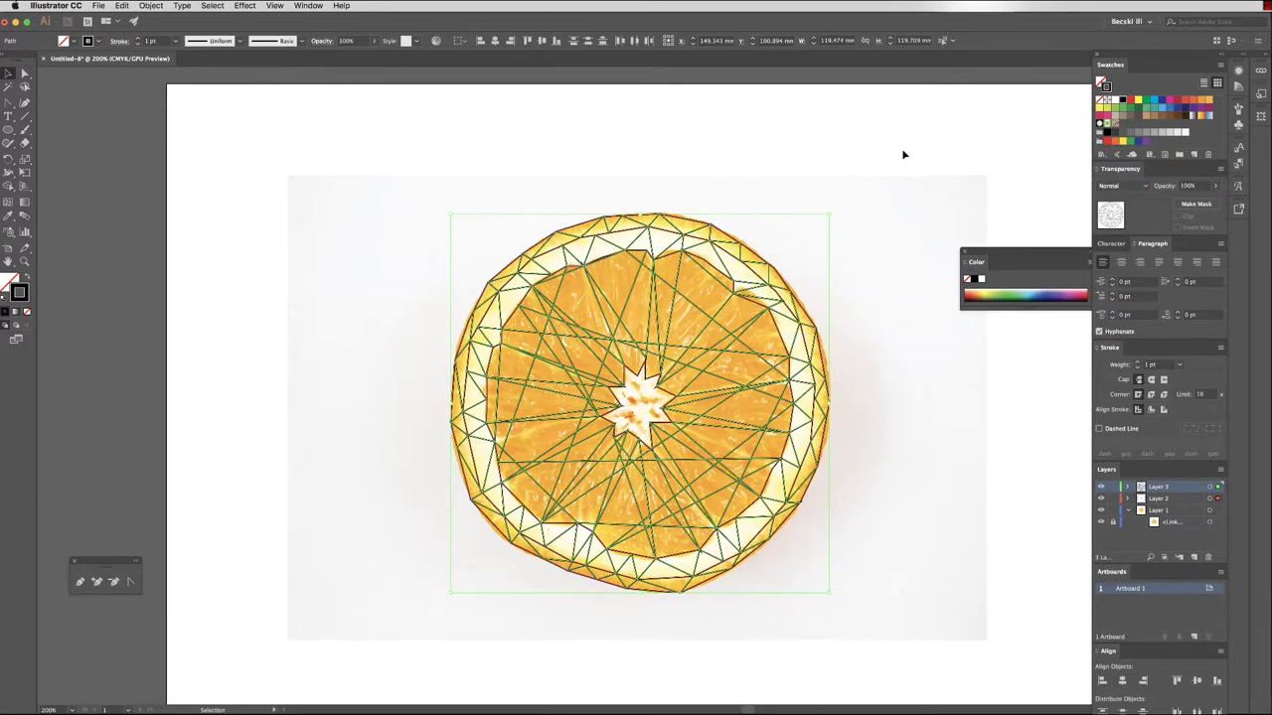
{"action": "left_click", "coordinate": [308, 6]}
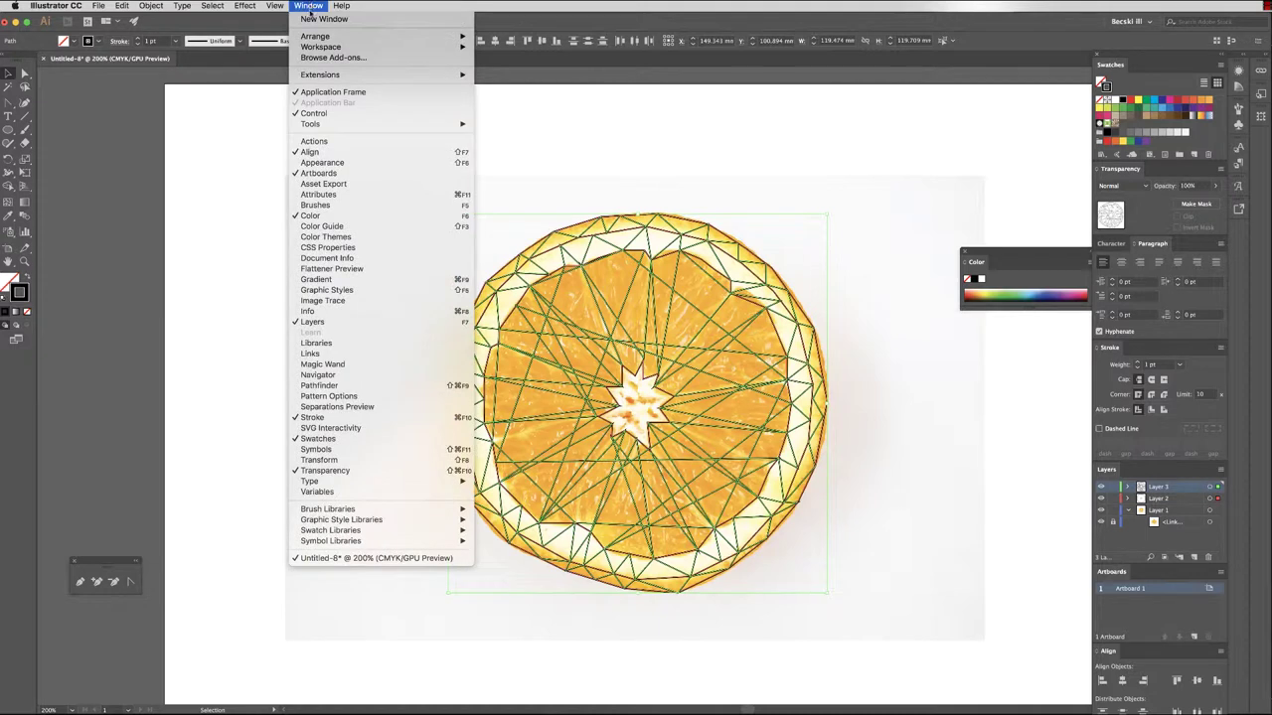
{"action": "left_click", "coordinate": [319, 386]}
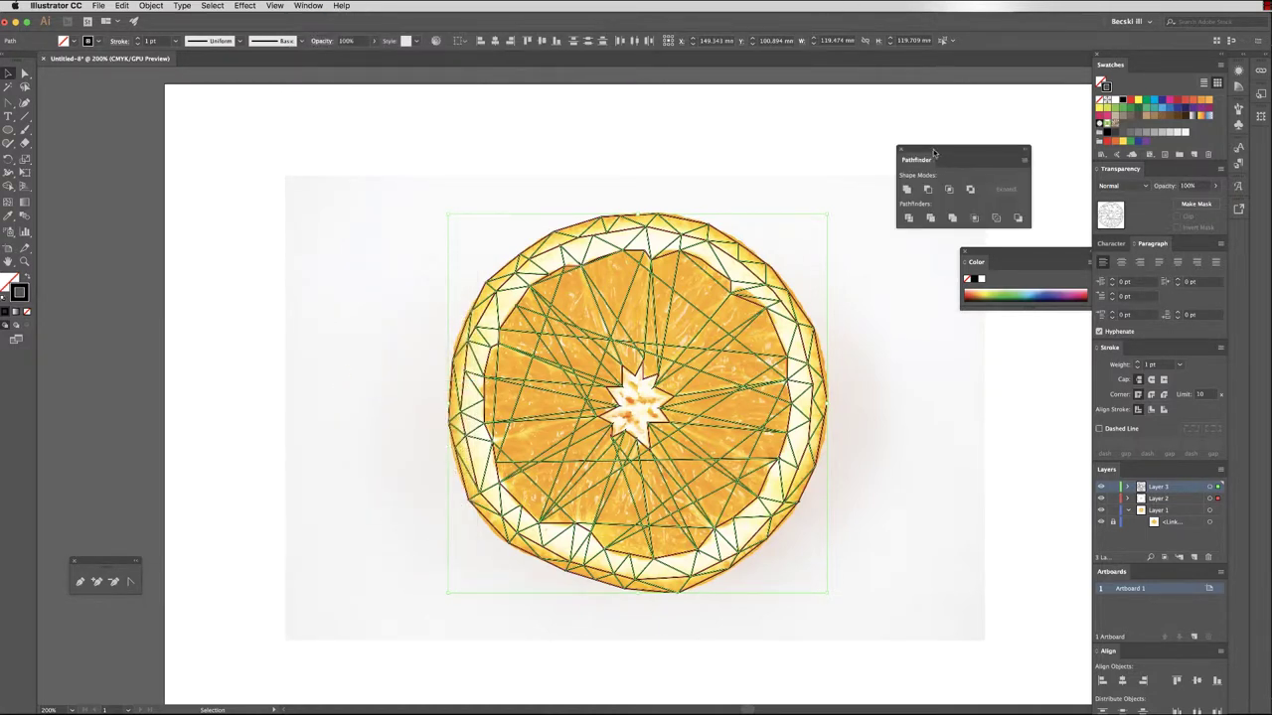
{"action": "left_click_drag", "start_coordinate": [935, 152], "coordinate": [902, 116]}
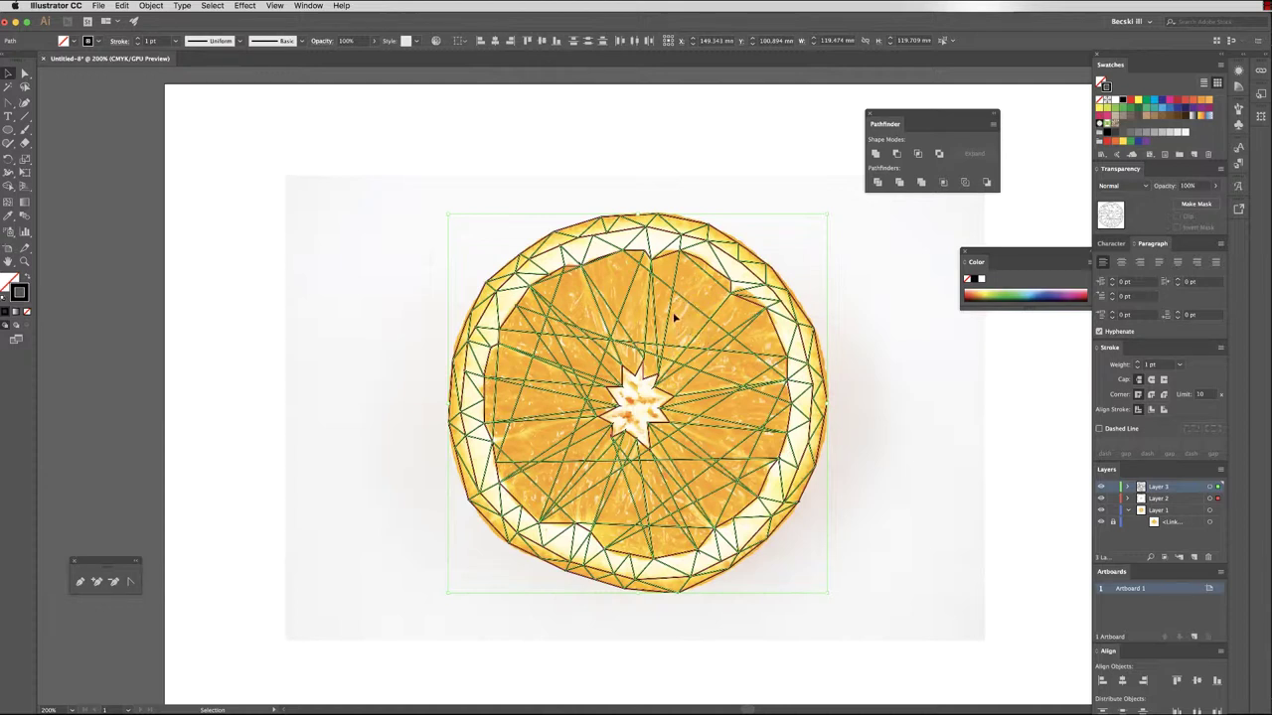
{"action": "left_click", "coordinate": [877, 184]}
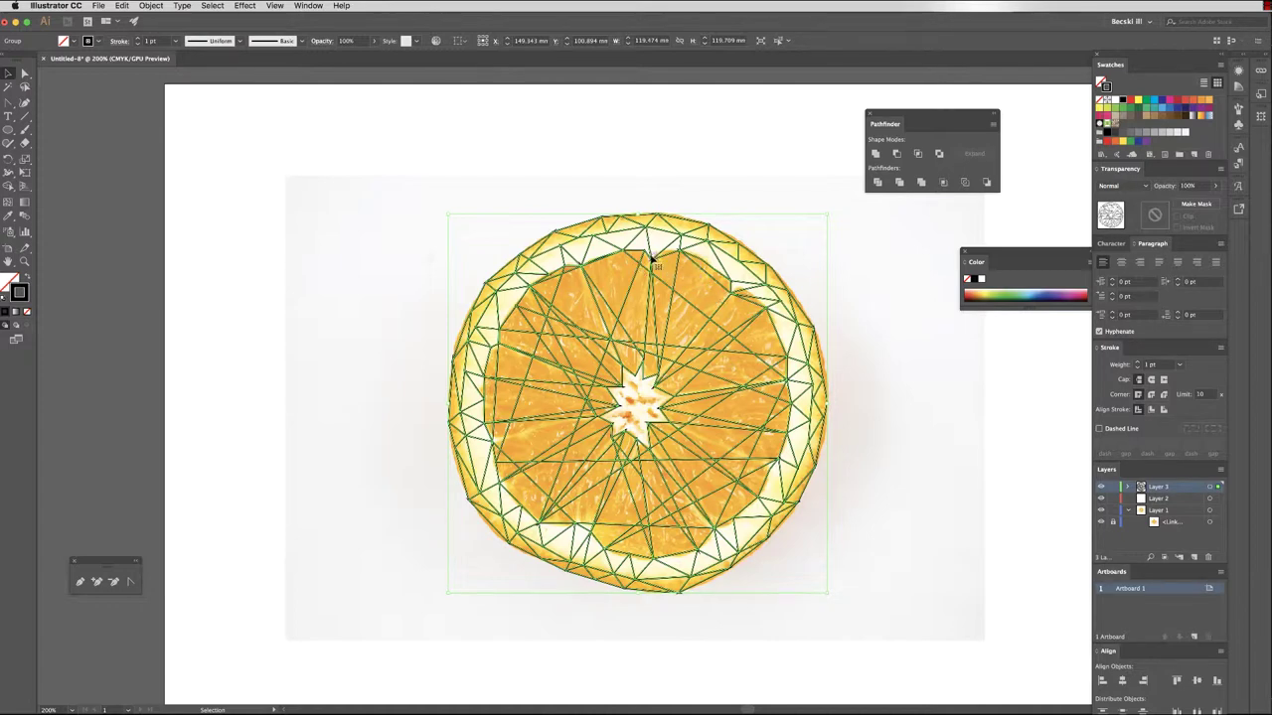
Isolate the divided group and select individual pulp and rind pieces to check how they are separated, exiting isolation mode when done.
{"action": "left_click", "coordinate": [759, 175]}
{"action": "left_click", "coordinate": [685, 257]}
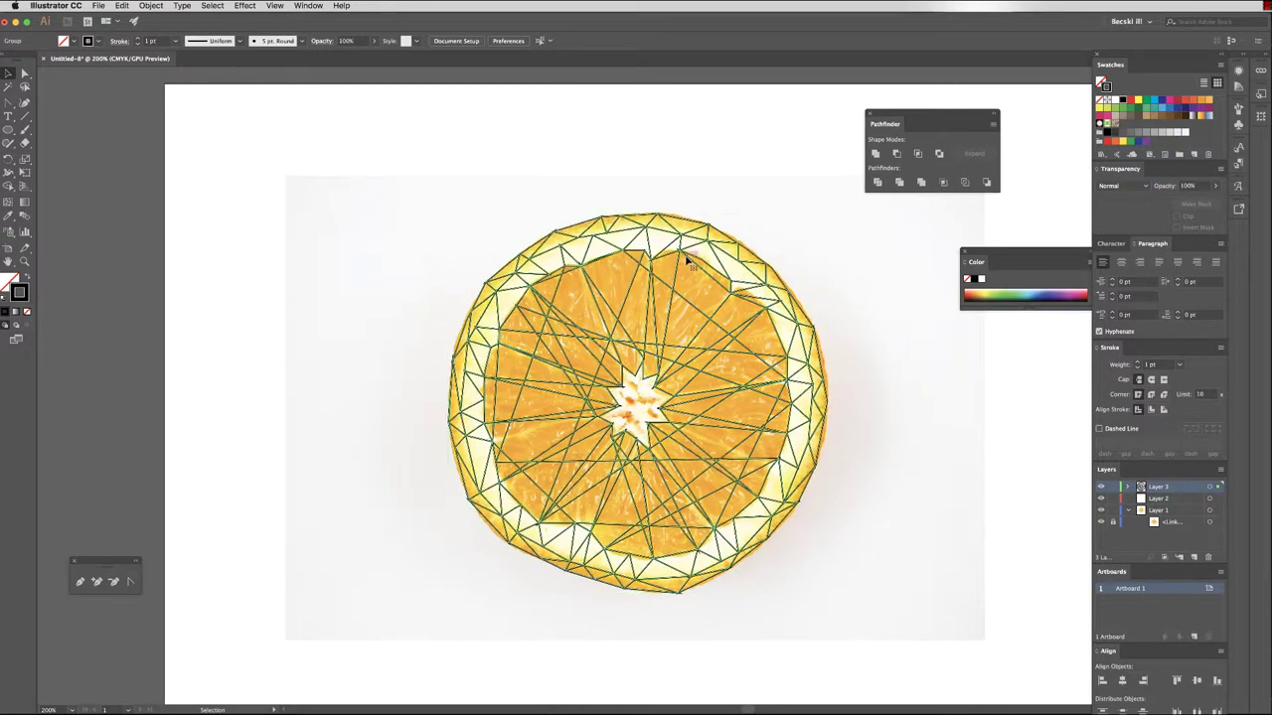
{"action": "double_click", "coordinate": [689, 261]}
{"action": "left_click", "coordinate": [696, 270]}
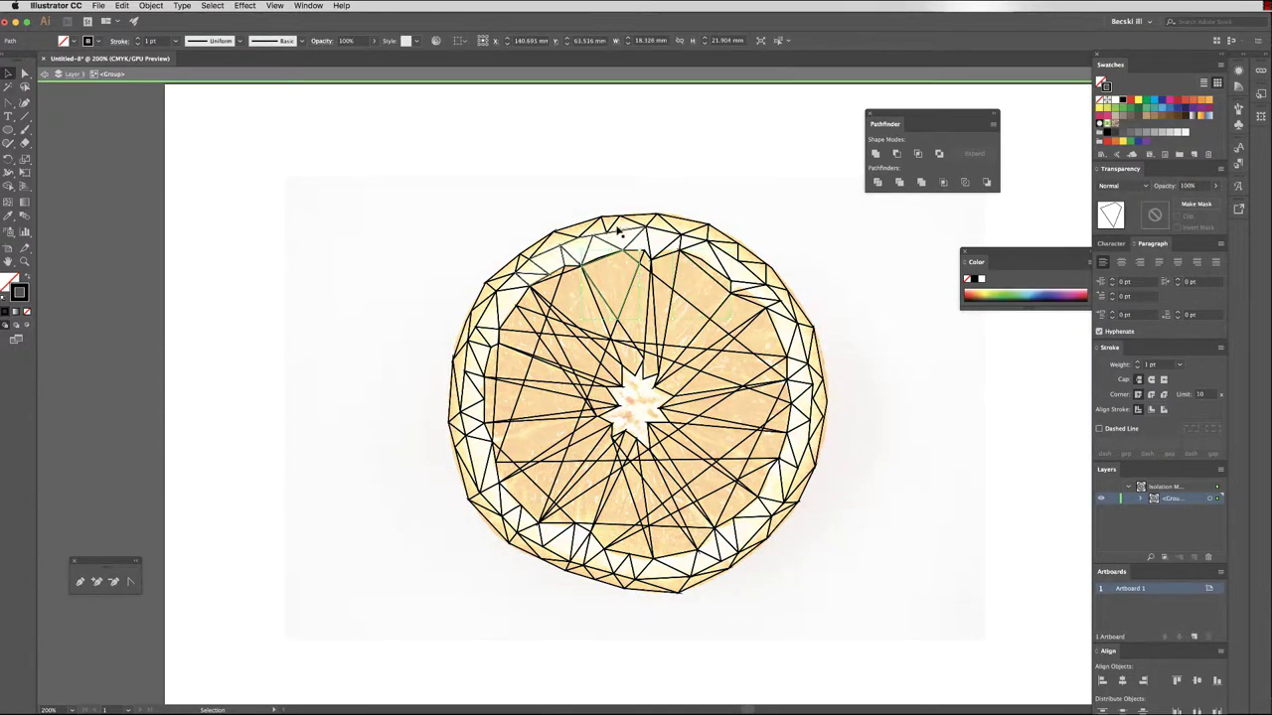
{"action": "left_click", "coordinate": [620, 225]}
{"action": "left_click", "coordinate": [665, 226]}
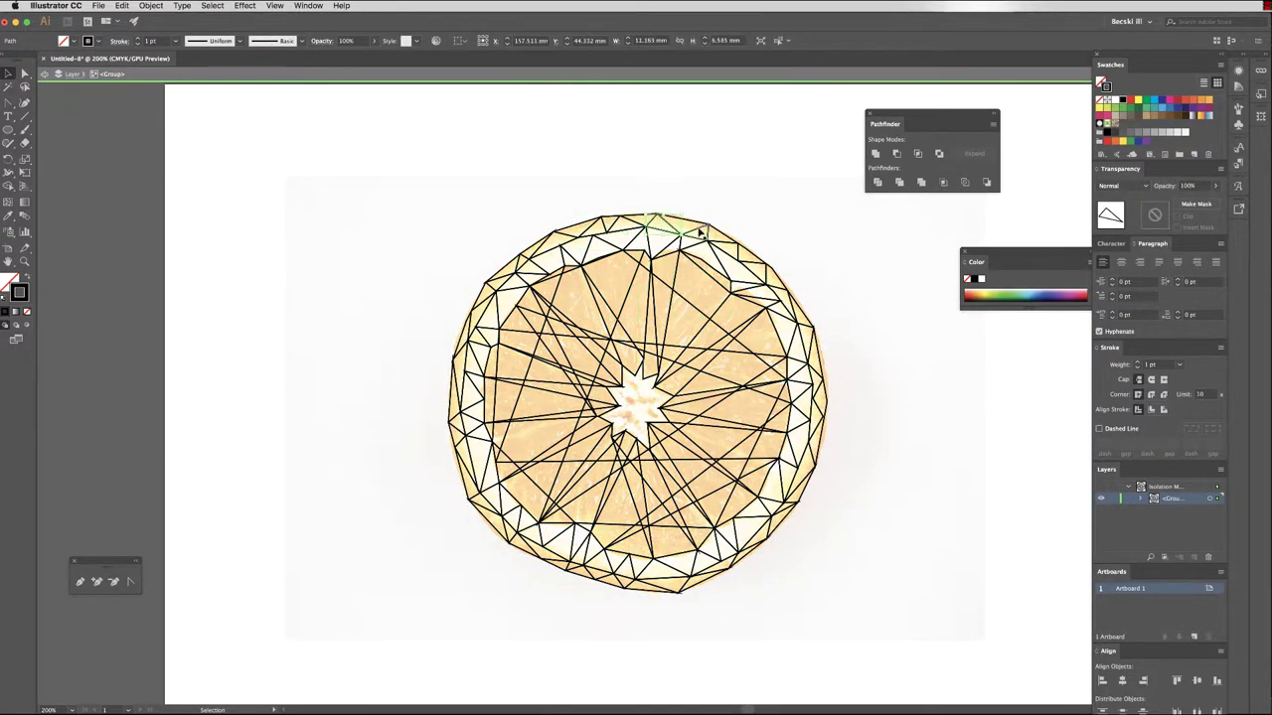
{"action": "left_click", "coordinate": [702, 232]}
{"action": "left_click", "coordinate": [741, 245]}
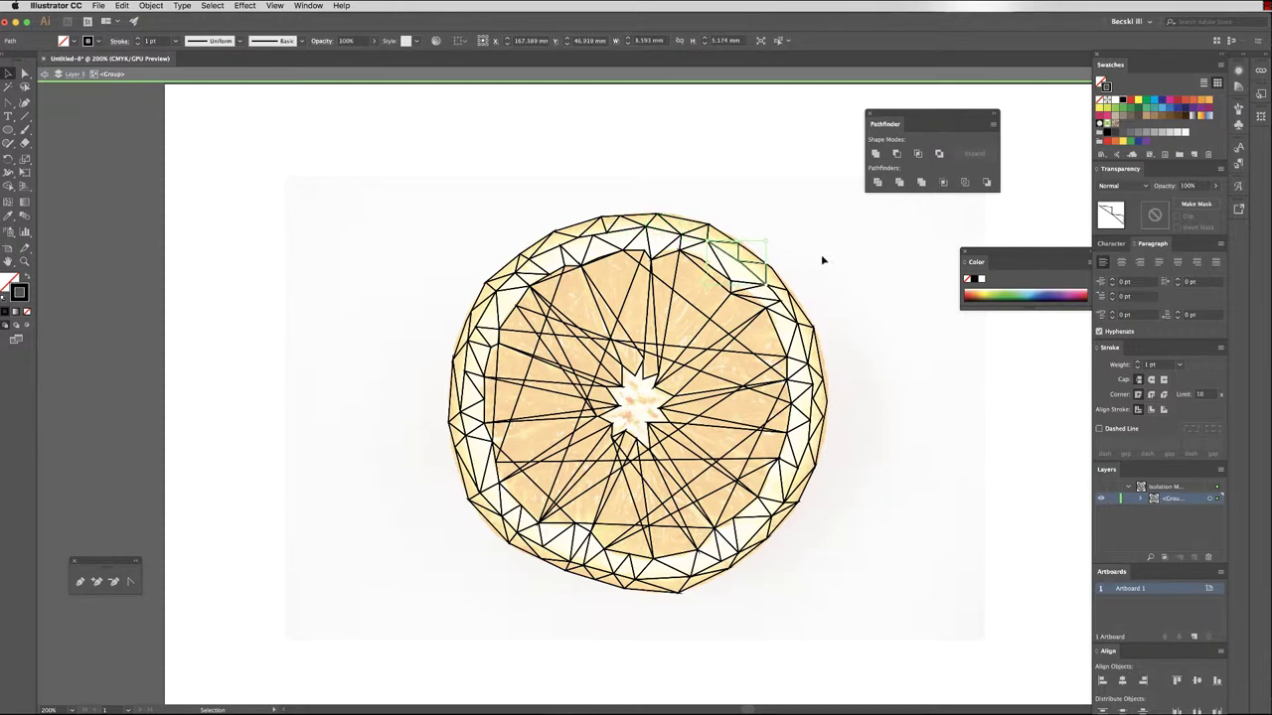
{"action": "left_click", "coordinate": [764, 159]}
{"action": "left_click_drag", "start_coordinate": [870, 116], "coordinate": [990, 109]}
{"action": "double_click", "coordinate": [784, 212]}
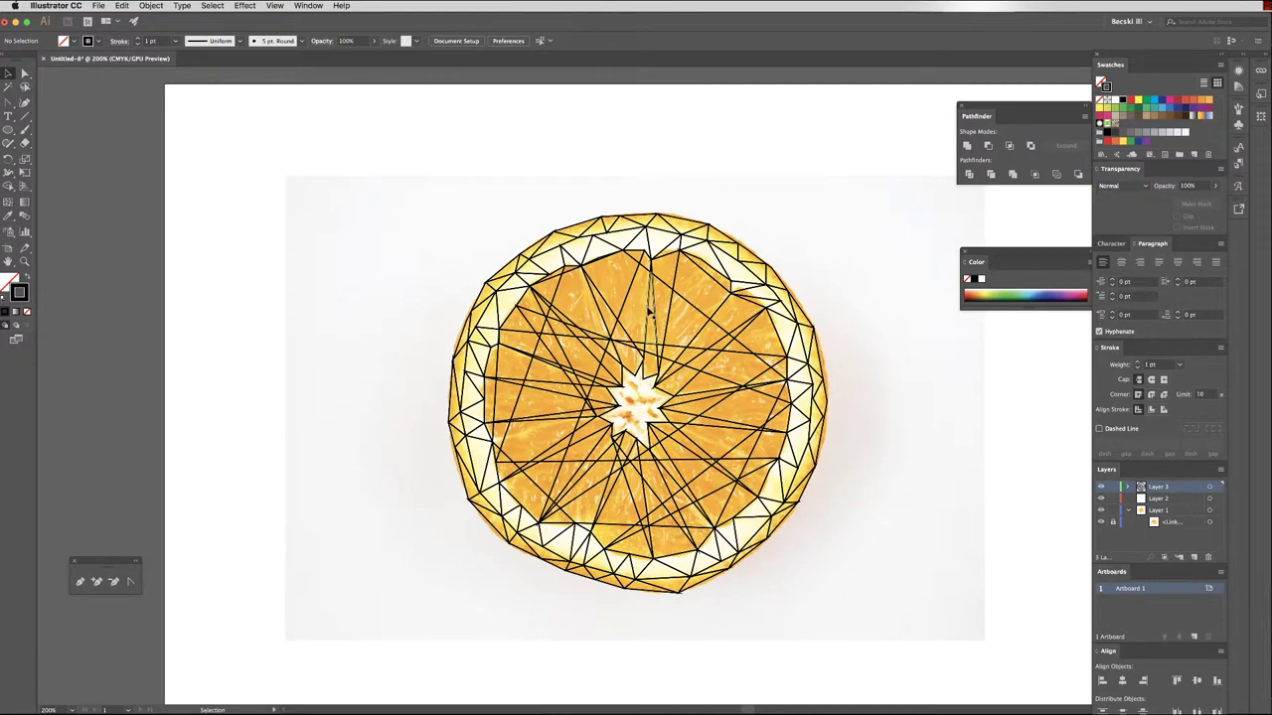
Ungroup the divided orange slice artwork and deselect it.
{"action": "left_click", "coordinate": [648, 310]}
{"action": "right_click", "coordinate": [650, 311]}
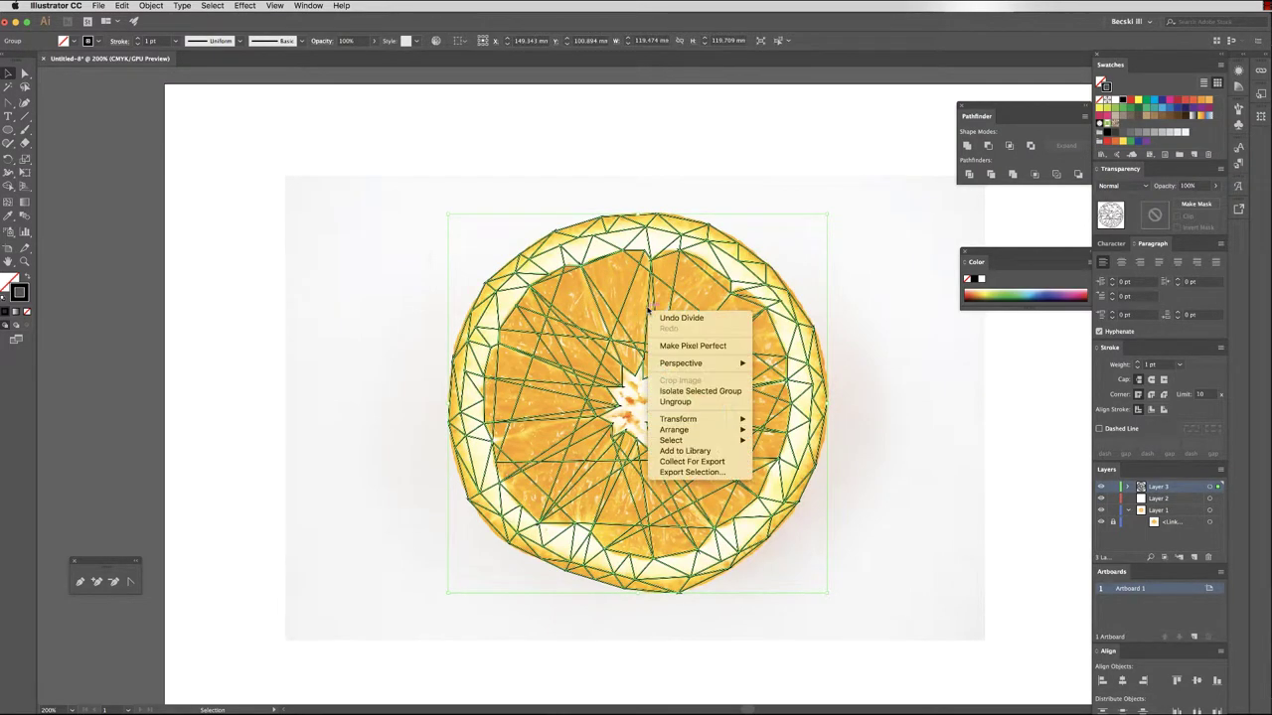
{"action": "left_click", "coordinate": [719, 405]}
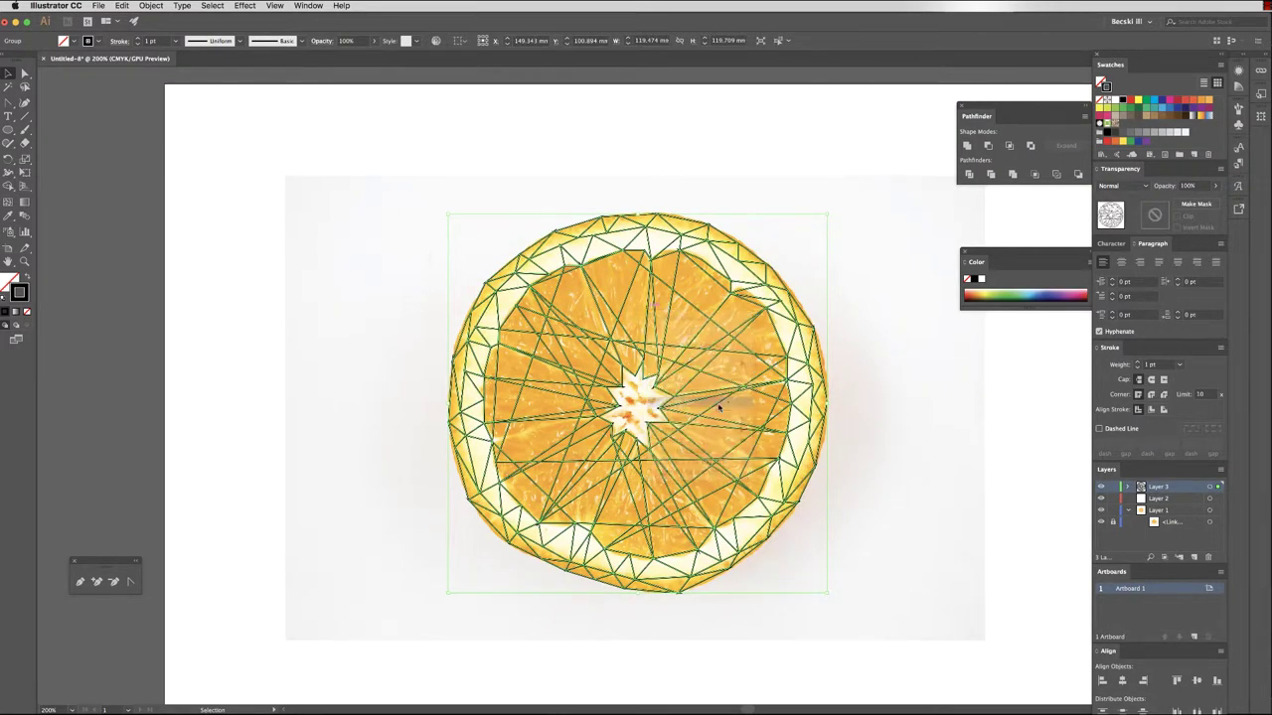
{"action": "left_click", "coordinate": [872, 298]}
Fill the small pulp piece at the slice's right edge with a light yellow sampled from the photo using the Eyedropper.
{"action": "left_click", "coordinate": [779, 408]}
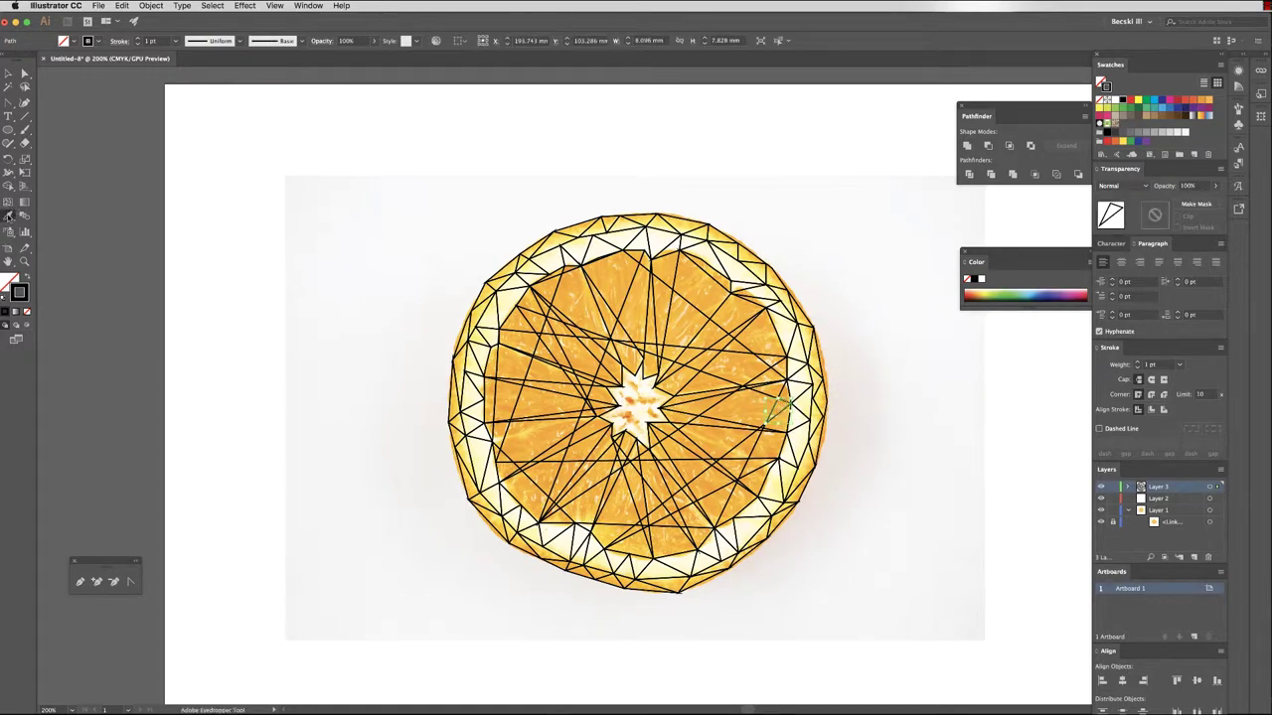
{"action": "left_click", "coordinate": [9, 217]}
{"action": "left_click", "coordinate": [59, 216]}
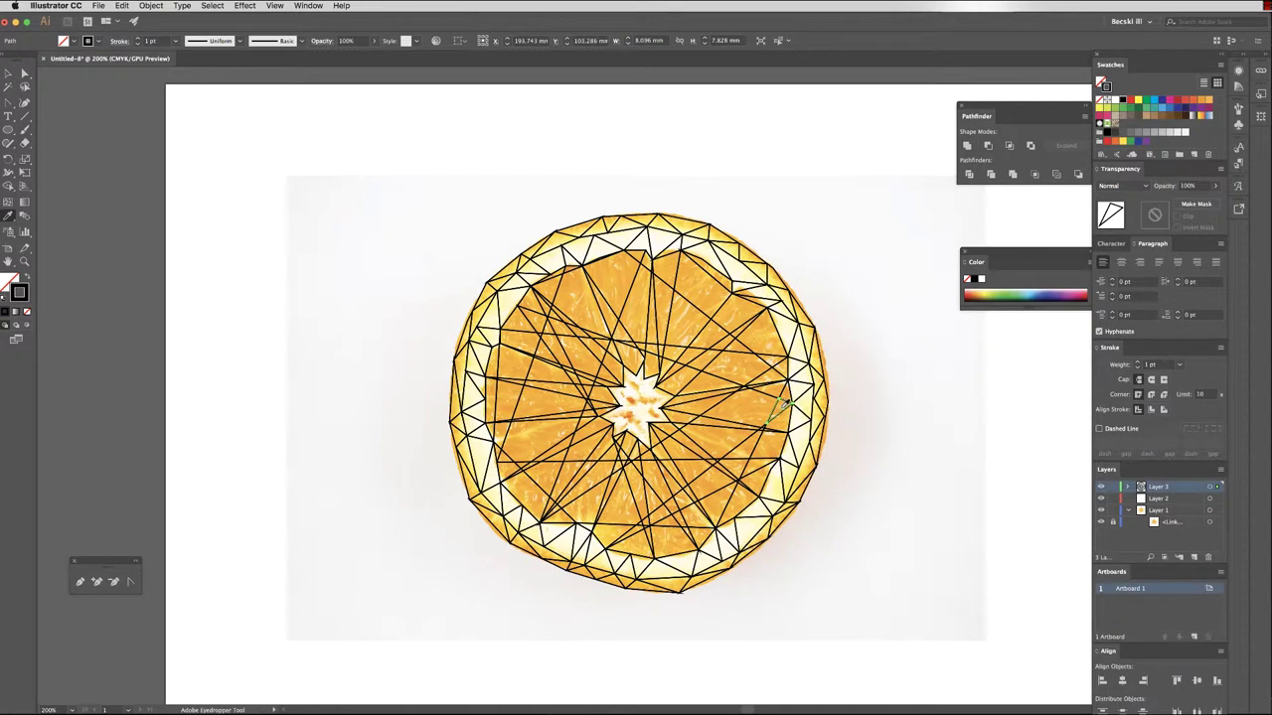
{"action": "left_click", "coordinate": [784, 404]}
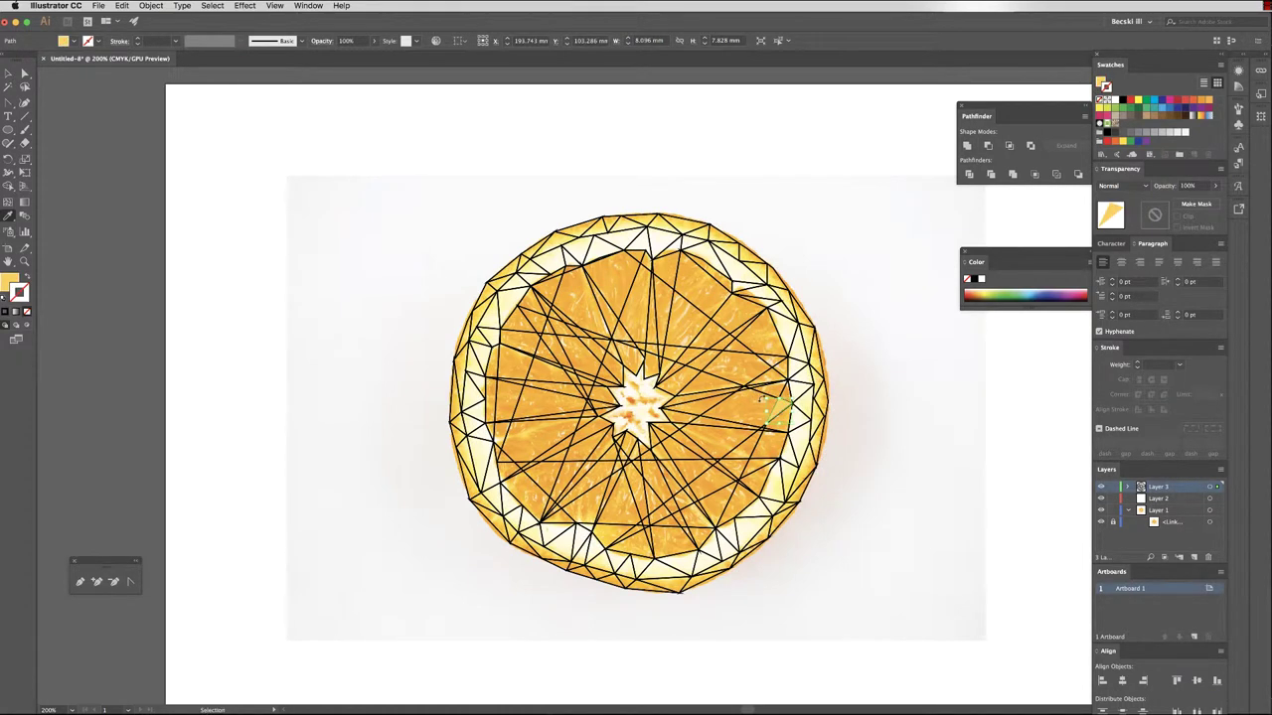
Fill the large piece, narrow sliver and neighbouring pieces along the pulp's top with orange tones sampled from the photo using the Eyedropper.
{"action": "left_click", "coordinate": [23, 73]}
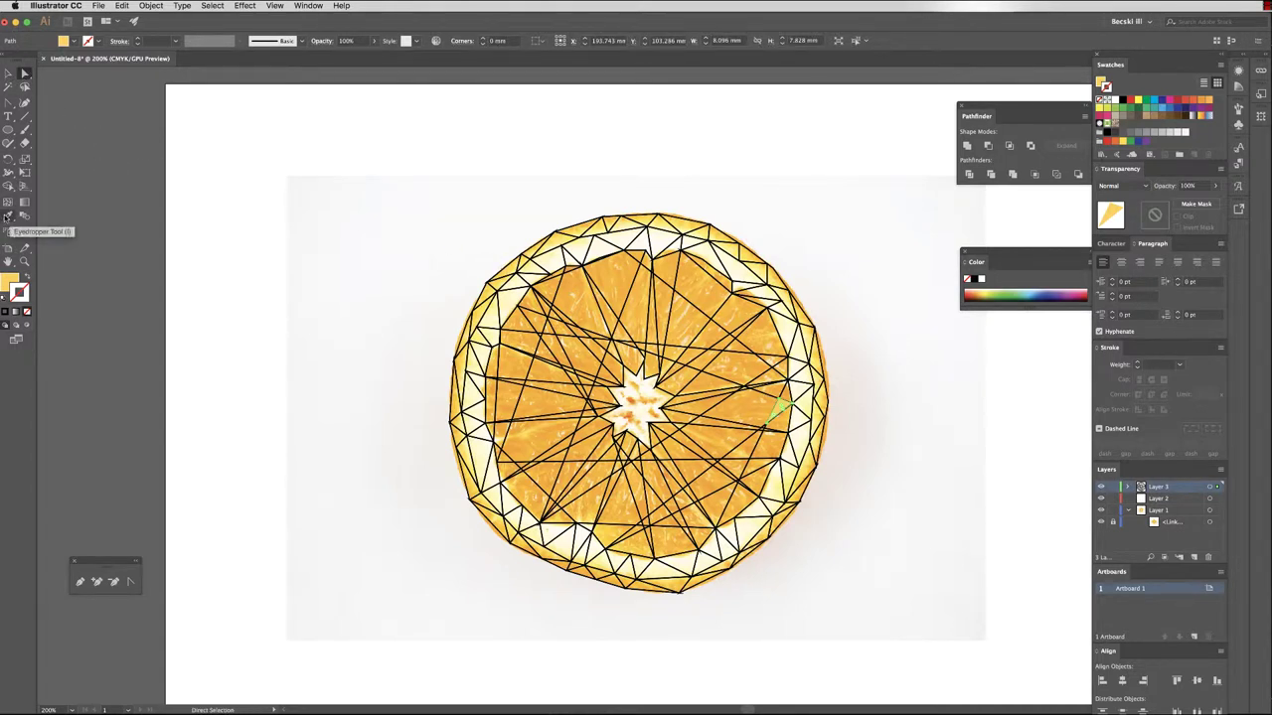
{"action": "left_click", "coordinate": [633, 290]}
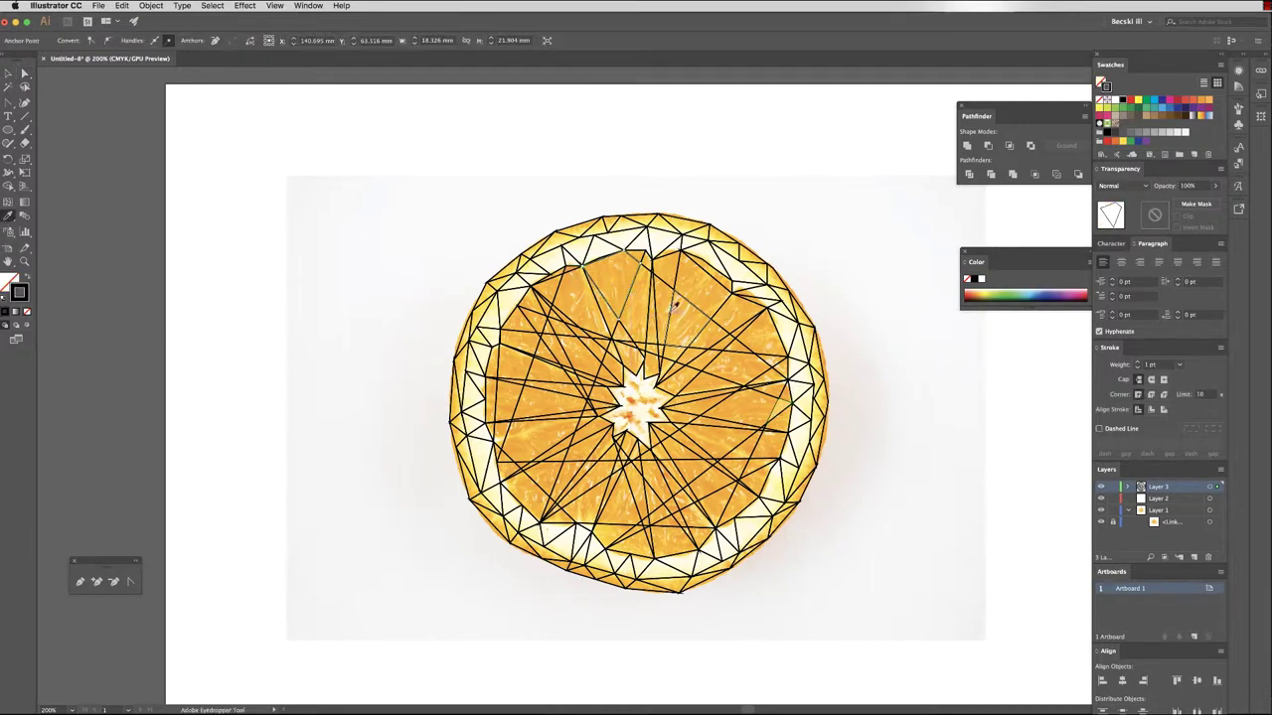
{"action": "left_click", "coordinate": [625, 280]}
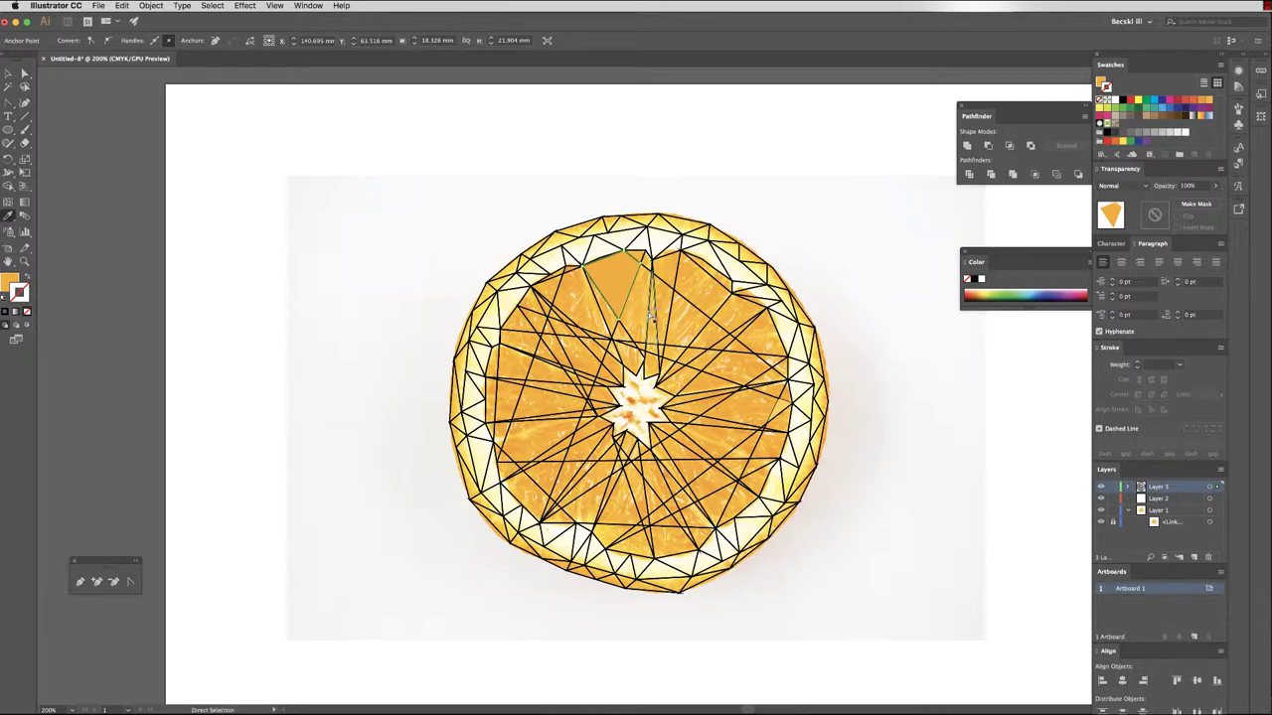
{"action": "left_click", "coordinate": [649, 313]}
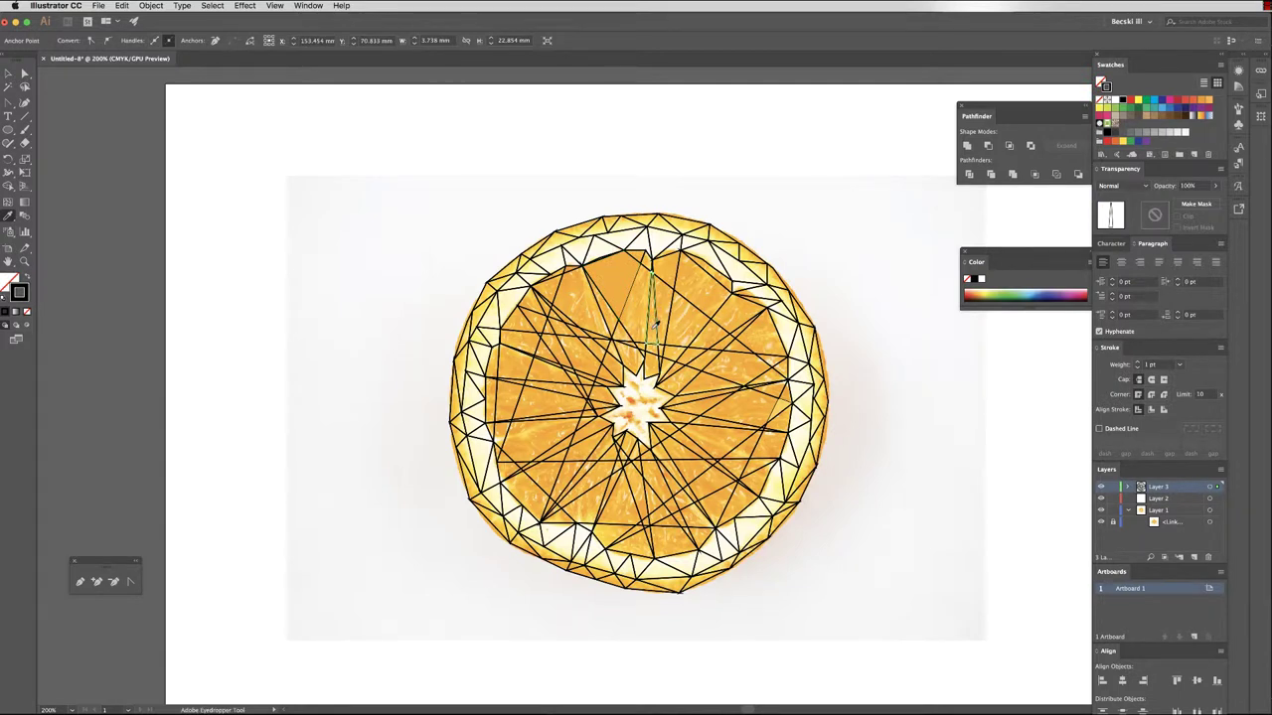
{"action": "left_click", "coordinate": [657, 322]}
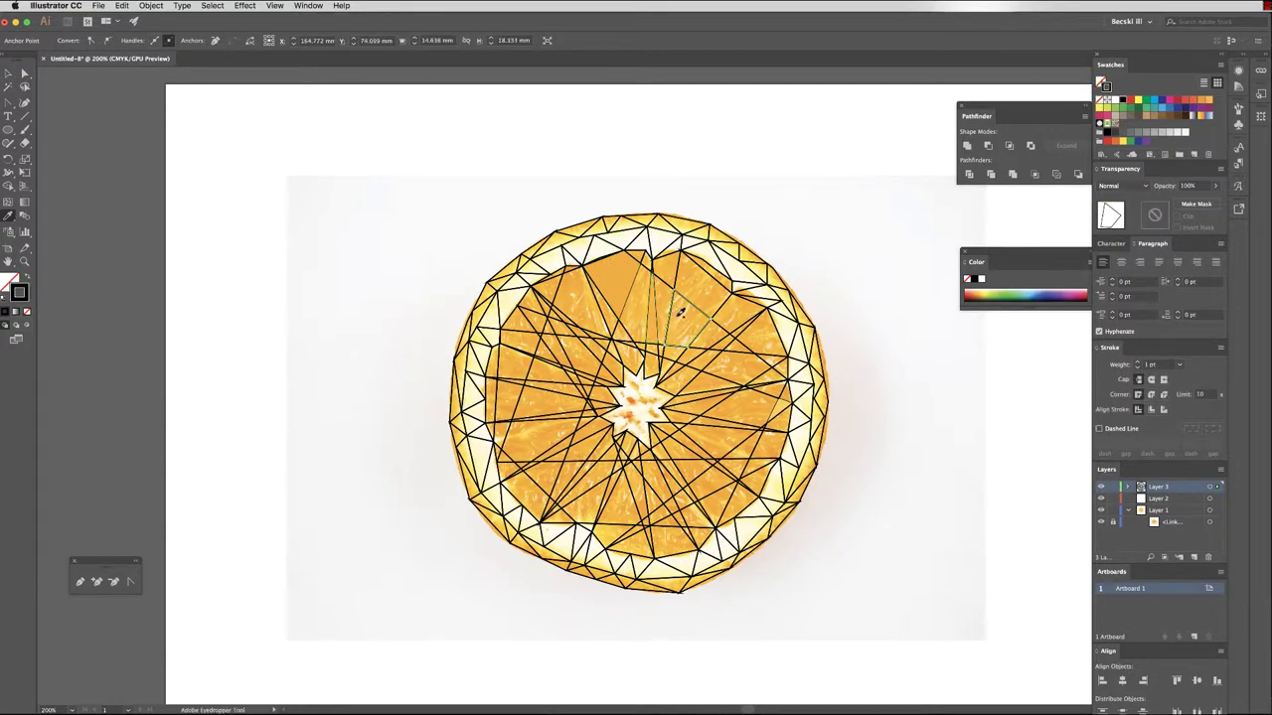
{"action": "left_click", "coordinate": [710, 292]}
{"action": "left_click", "coordinate": [715, 294]}
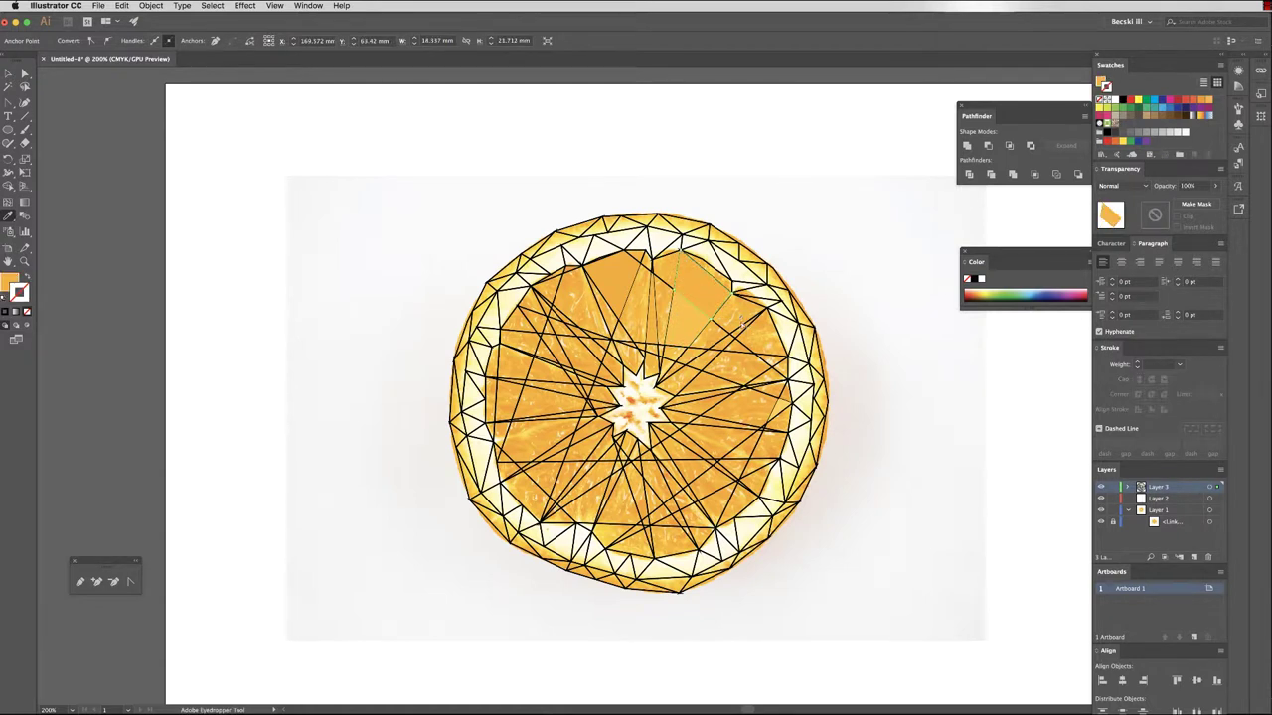
Fill the pulp pieces along the slice's upper-right edge with yellow and orange tones sampled from the photo using the Eyedropper.
{"action": "left_click", "coordinate": [741, 329]}
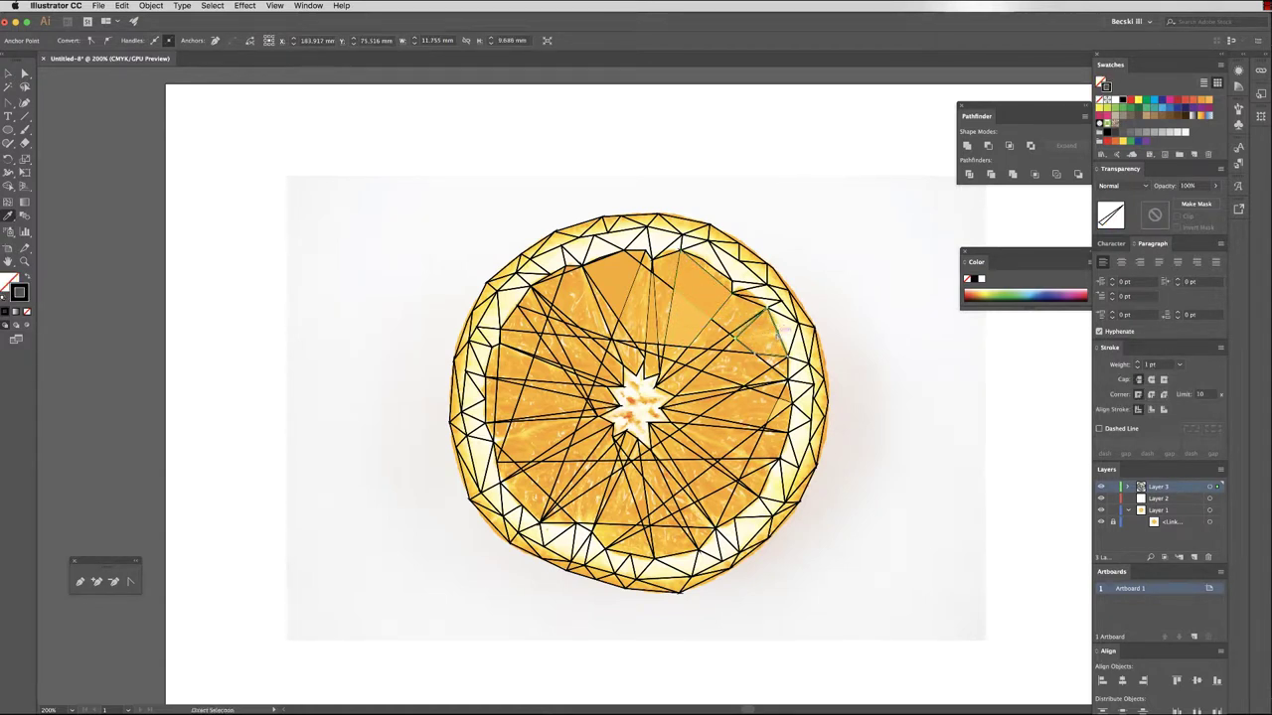
{"action": "left_click", "coordinate": [767, 332]}
{"action": "left_click", "coordinate": [747, 306], "text": "super"}
{"action": "left_click", "coordinate": [741, 314]}
{"action": "left_click", "coordinate": [722, 348], "text": "super"}
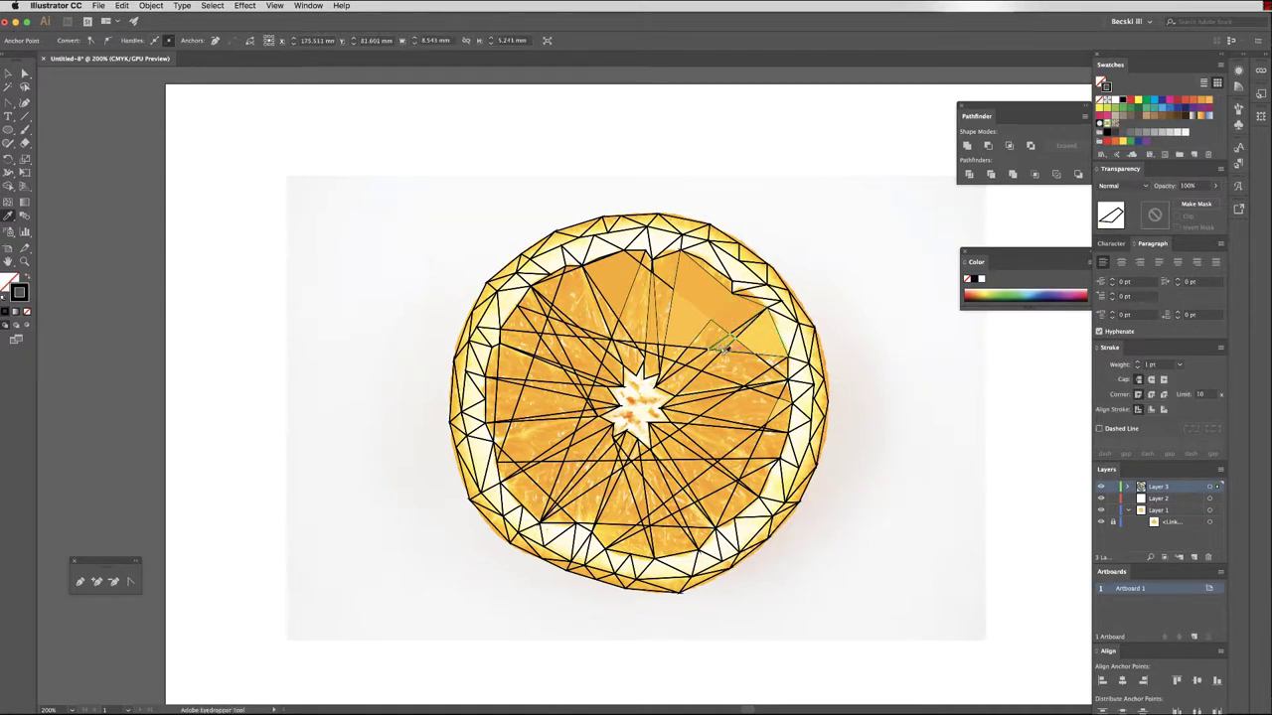
{"action": "left_click", "coordinate": [720, 347]}
{"action": "left_click", "coordinate": [723, 352], "text": "super"}
Fill the pulp pieces between the core and the slice's right rind with orange tones sampled from the photo.
{"action": "left_click", "coordinate": [731, 359]}
{"action": "left_click", "coordinate": [731, 370], "text": "super"}
{"action": "left_click", "coordinate": [729, 372]}
{"action": "left_click", "coordinate": [727, 380], "text": "super"}
{"action": "left_click", "coordinate": [731, 376]}
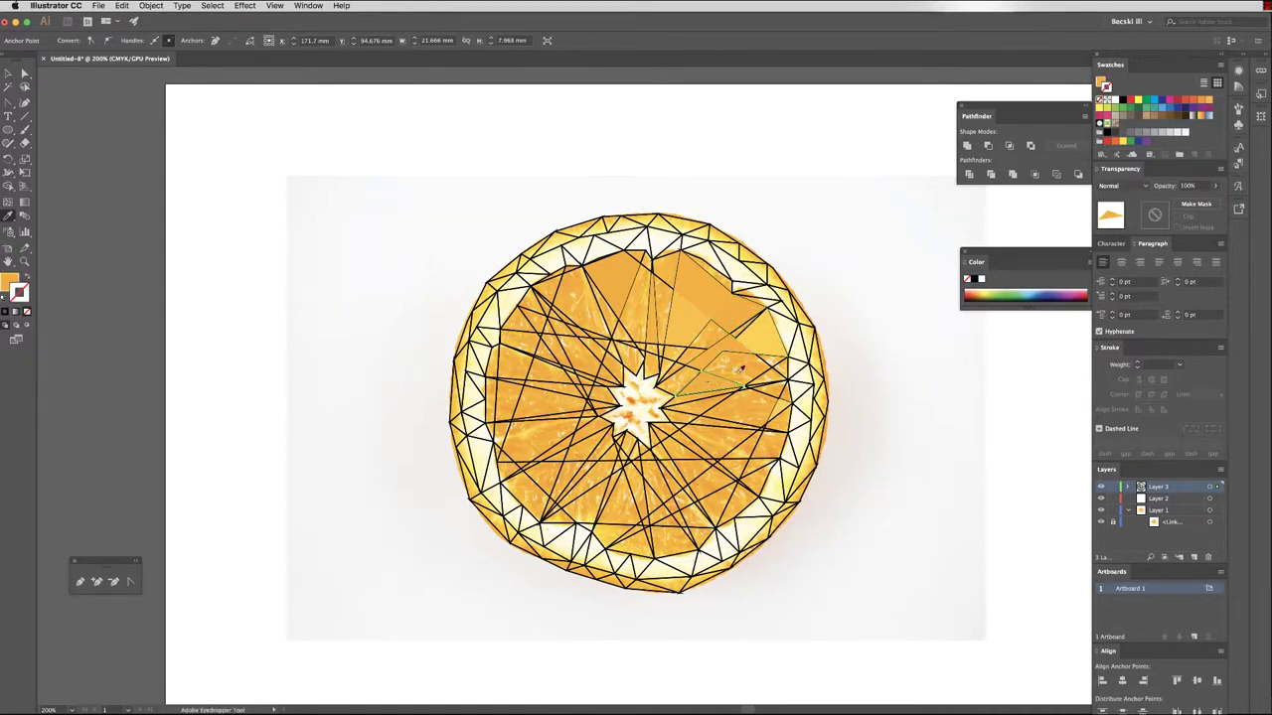
{"action": "left_click", "coordinate": [748, 382], "text": "super"}
{"action": "left_click", "coordinate": [760, 374]}
{"action": "left_click", "coordinate": [769, 364], "text": "super"}
{"action": "left_click", "coordinate": [775, 363]}
Fill the inner rind pieces down the slice's right side with pale yellow and cream tones sampled from the photo.
{"action": "left_click", "coordinate": [785, 336], "text": "super"}
{"action": "left_click", "coordinate": [799, 343]}
{"action": "left_click", "coordinate": [800, 368], "text": "super"}
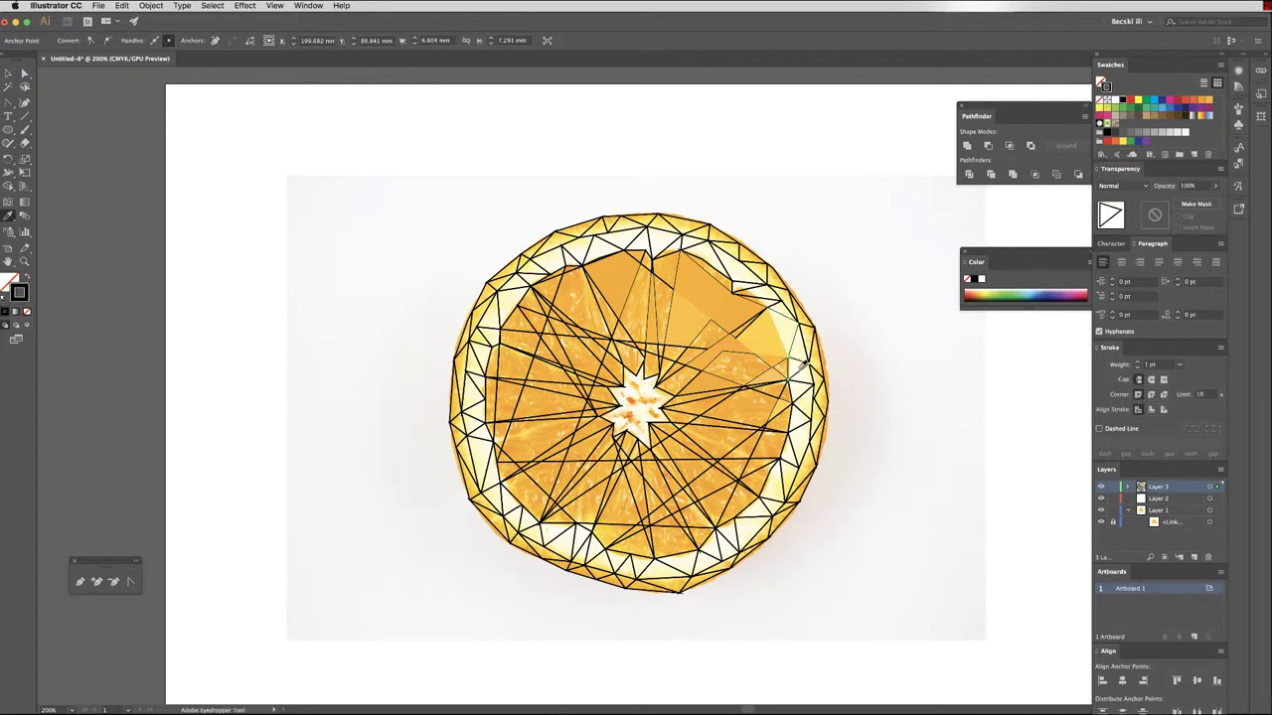
{"action": "left_click", "coordinate": [801, 366]}
{"action": "left_click", "coordinate": [801, 382], "text": "super"}
{"action": "left_click", "coordinate": [802, 385]}
{"action": "left_click", "coordinate": [803, 410], "text": "super"}
{"action": "left_click", "coordinate": [803, 412]}
Fill the outer peel pieces from the slice's right edge down to its lower right with yellow tones sampled from the photo.
{"action": "left_click", "coordinate": [819, 396], "text": "super"}
{"action": "left_click", "coordinate": [823, 397]}
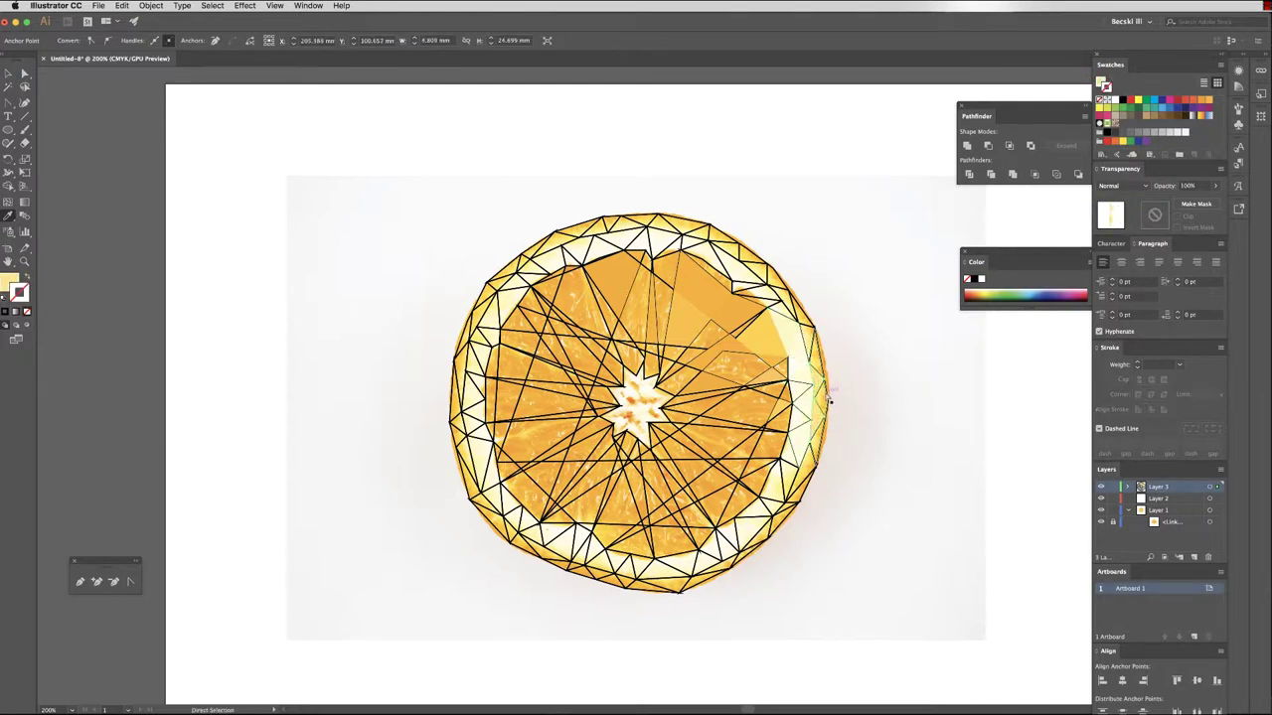
{"action": "left_click", "coordinate": [828, 398], "text": "super"}
{"action": "left_click", "coordinate": [826, 400]}
{"action": "left_click", "coordinate": [810, 481], "text": "super"}
{"action": "left_click", "coordinate": [809, 483]}
{"action": "left_click", "coordinate": [792, 505], "text": "super"}
{"action": "left_click", "coordinate": [792, 507]}
{"action": "left_click", "coordinate": [783, 513], "text": "super"}
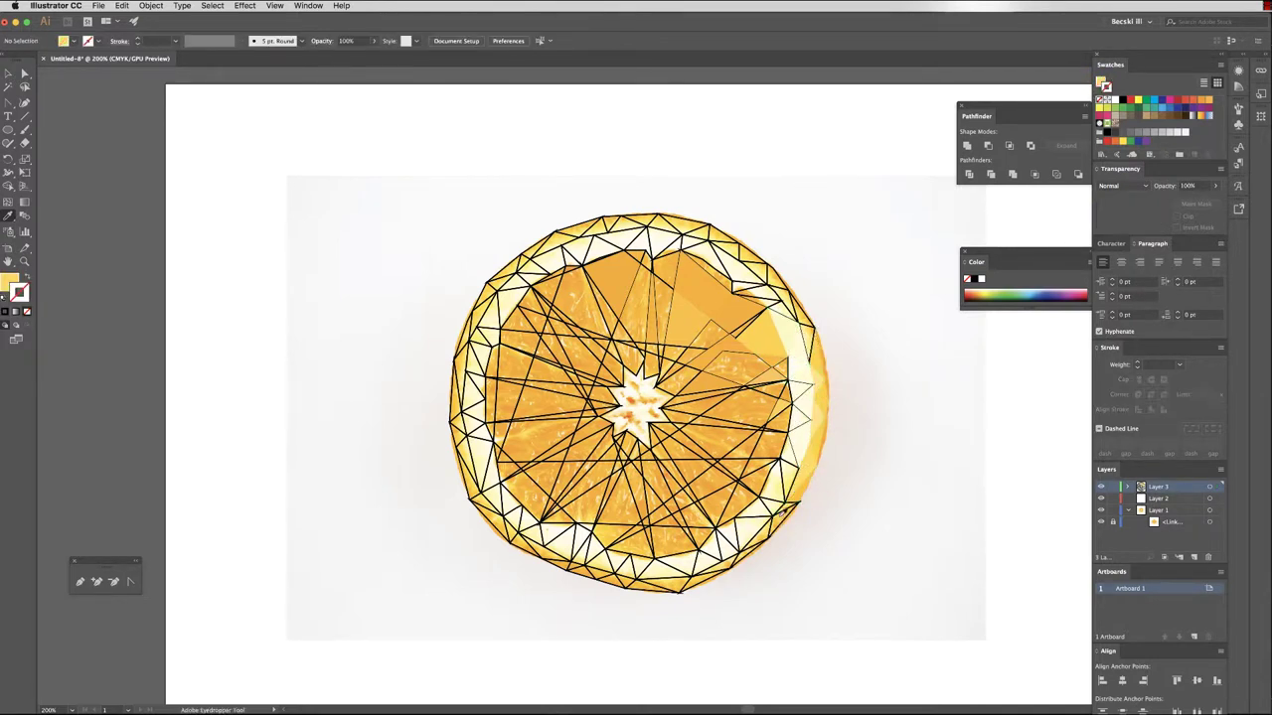
Fill pulp pieces to the lower right of the core and just above it with orange tones sampled from the photo.
{"action": "left_click", "coordinate": [698, 471], "text": "super"}
{"action": "left_click", "coordinate": [703, 475]}
{"action": "left_click", "coordinate": [677, 448], "text": "super"}
{"action": "left_click", "coordinate": [676, 444]}
{"action": "left_click", "coordinate": [686, 426], "text": "super"}
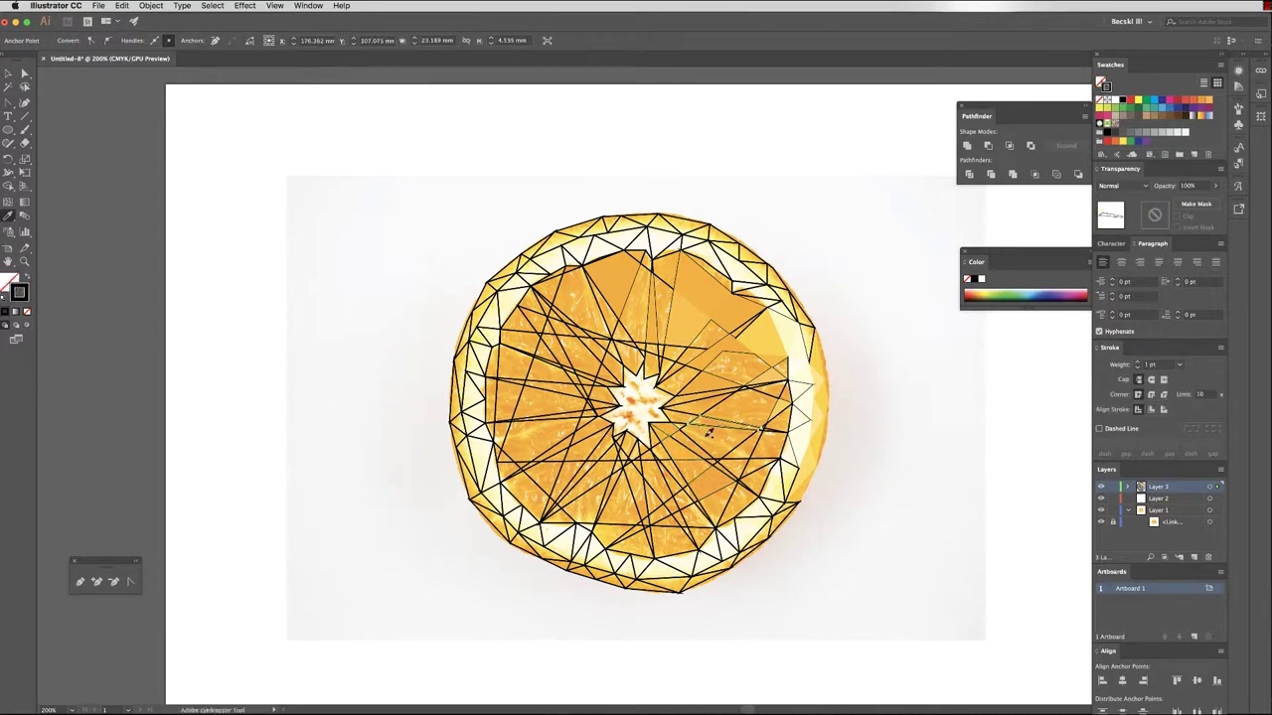
{"action": "left_click", "coordinate": [691, 424]}
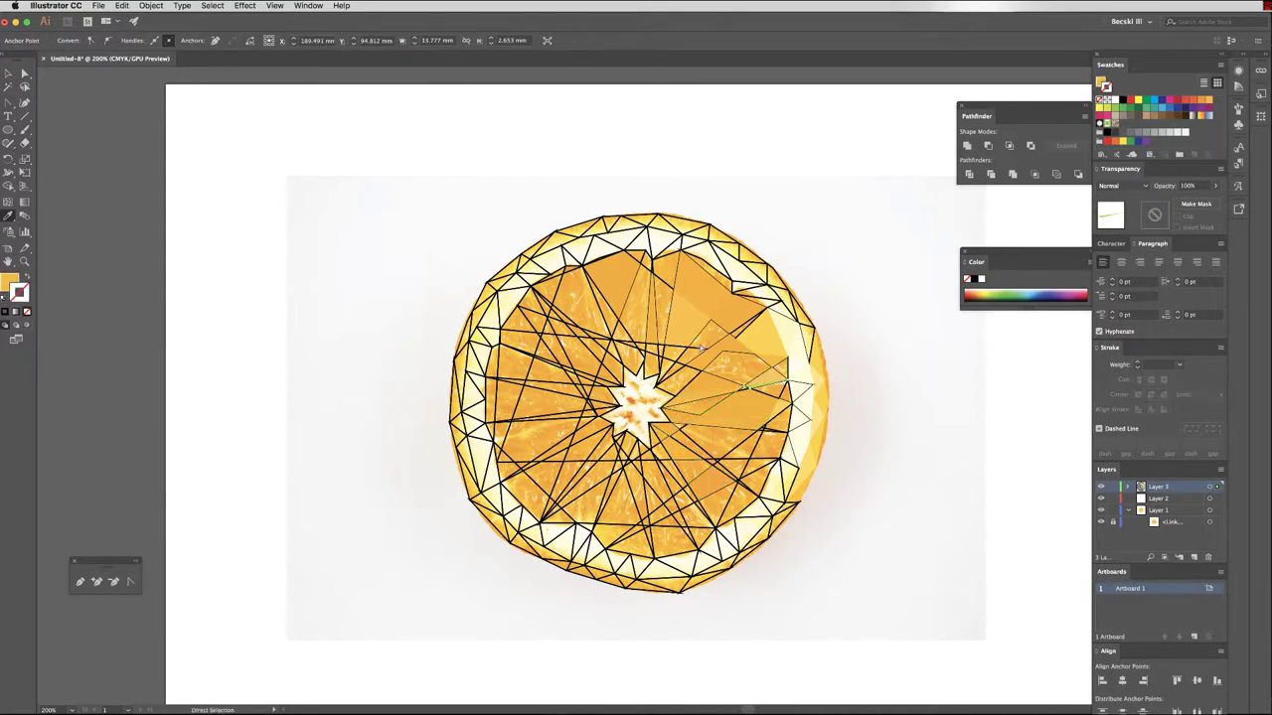
{"action": "left_click", "coordinate": [653, 350], "text": "ctrl"}
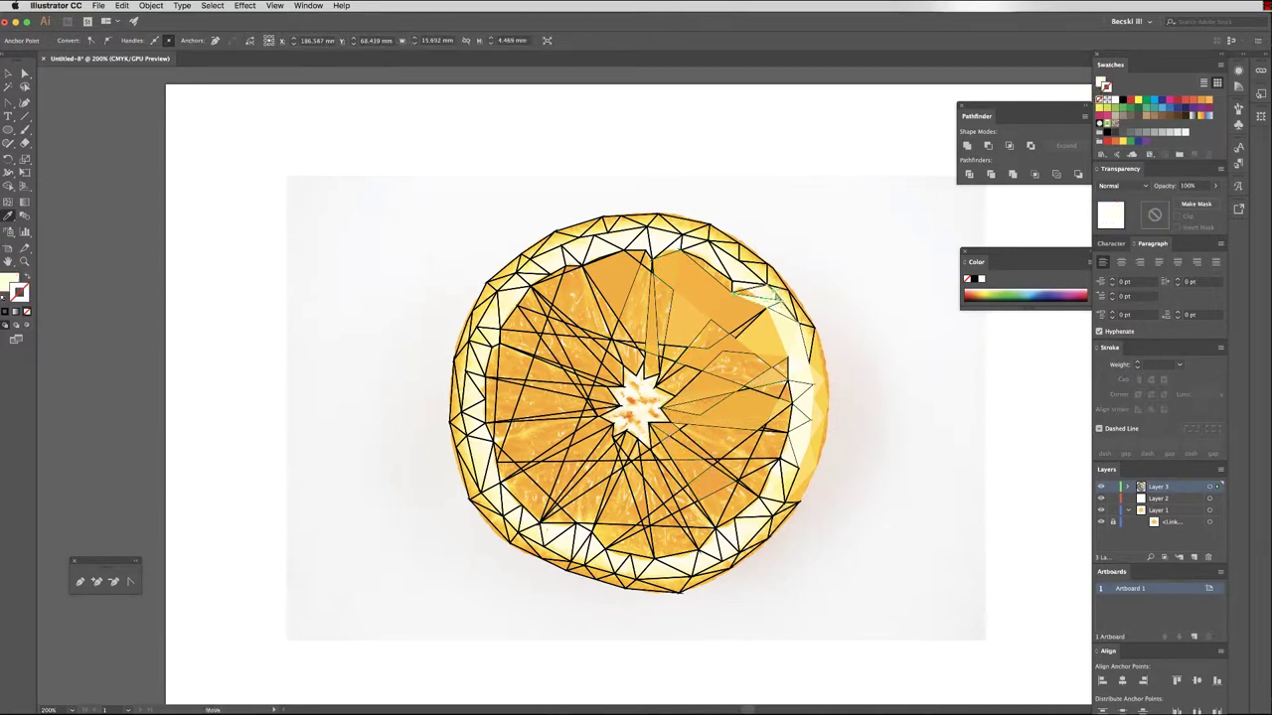
Fill the rind and peel pieces from the slice's upper right to its top with cream and yellow tones sampled from the photo.
{"action": "left_click", "coordinate": [737, 290], "text": "ctrl"}
{"action": "left_click", "coordinate": [740, 284], "text": "ctrl"}
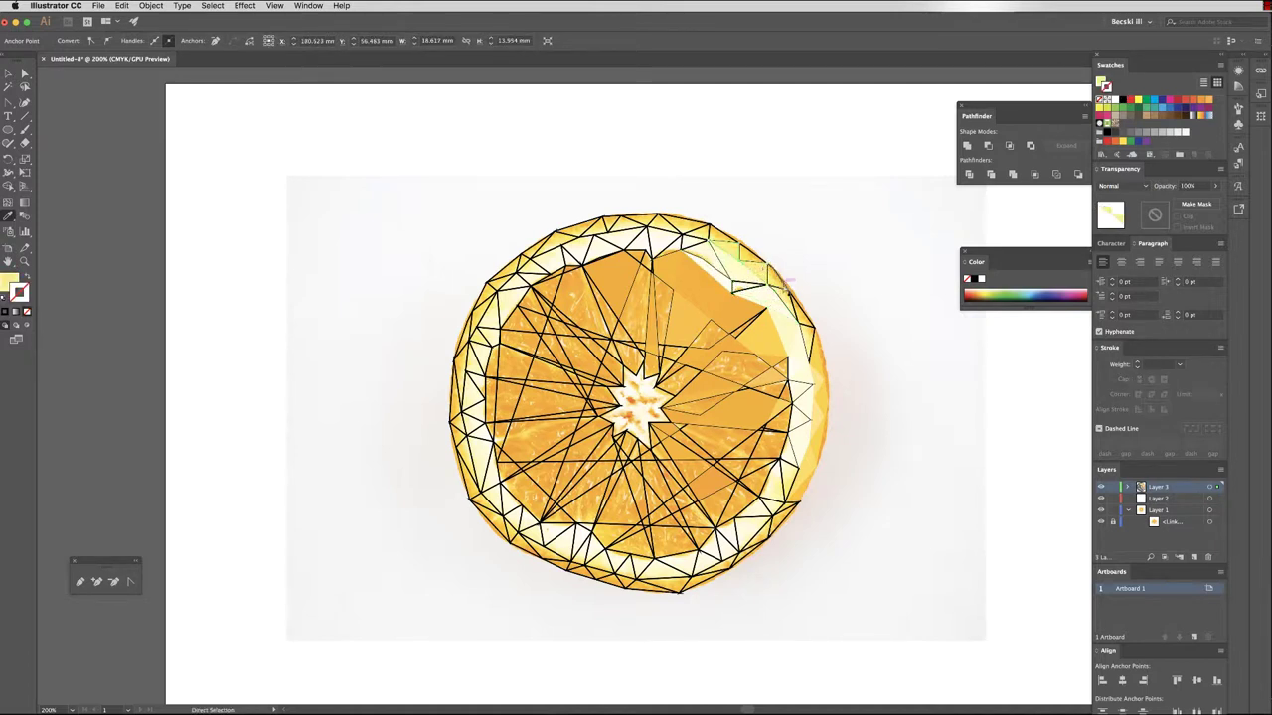
{"action": "left_click", "coordinate": [700, 228], "text": "ctrl"}
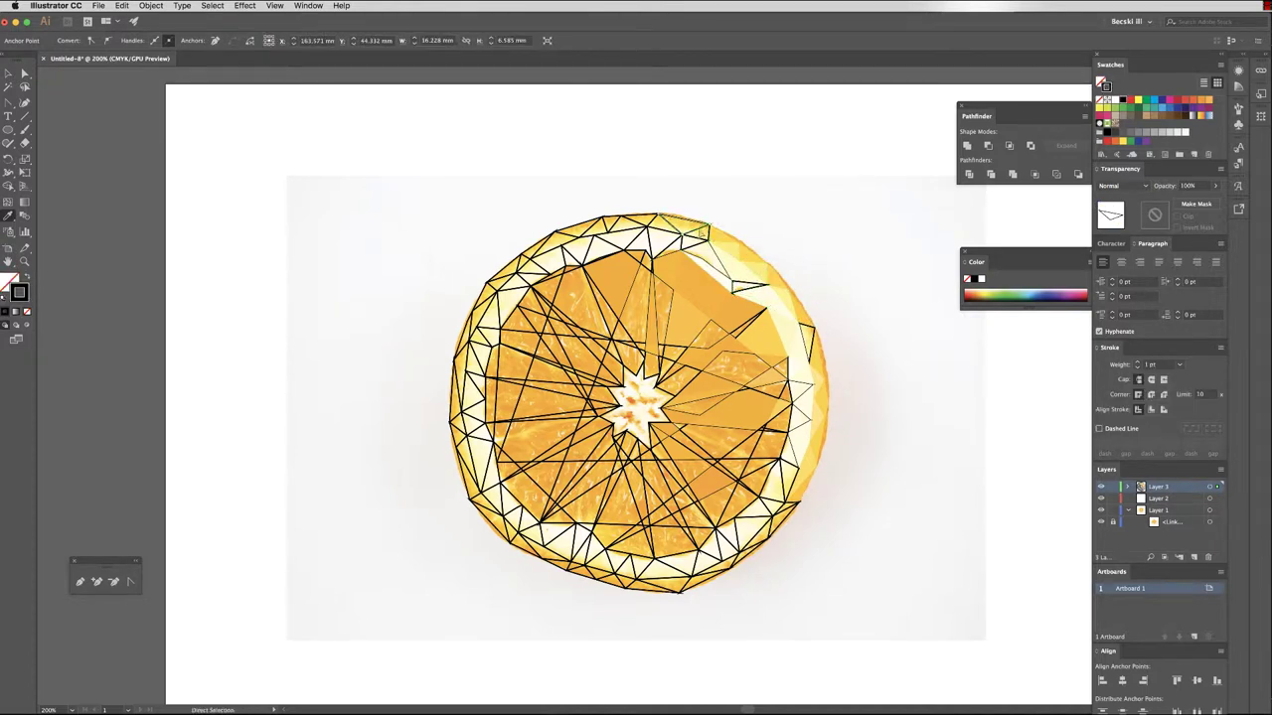
{"action": "left_click", "coordinate": [650, 215], "text": "ctrl"}
Fill the outer peel pieces along the slice's upper-left edge and down its left side with yellow tones sampled from the photo.
{"action": "left_click", "coordinate": [537, 245], "text": "super"}
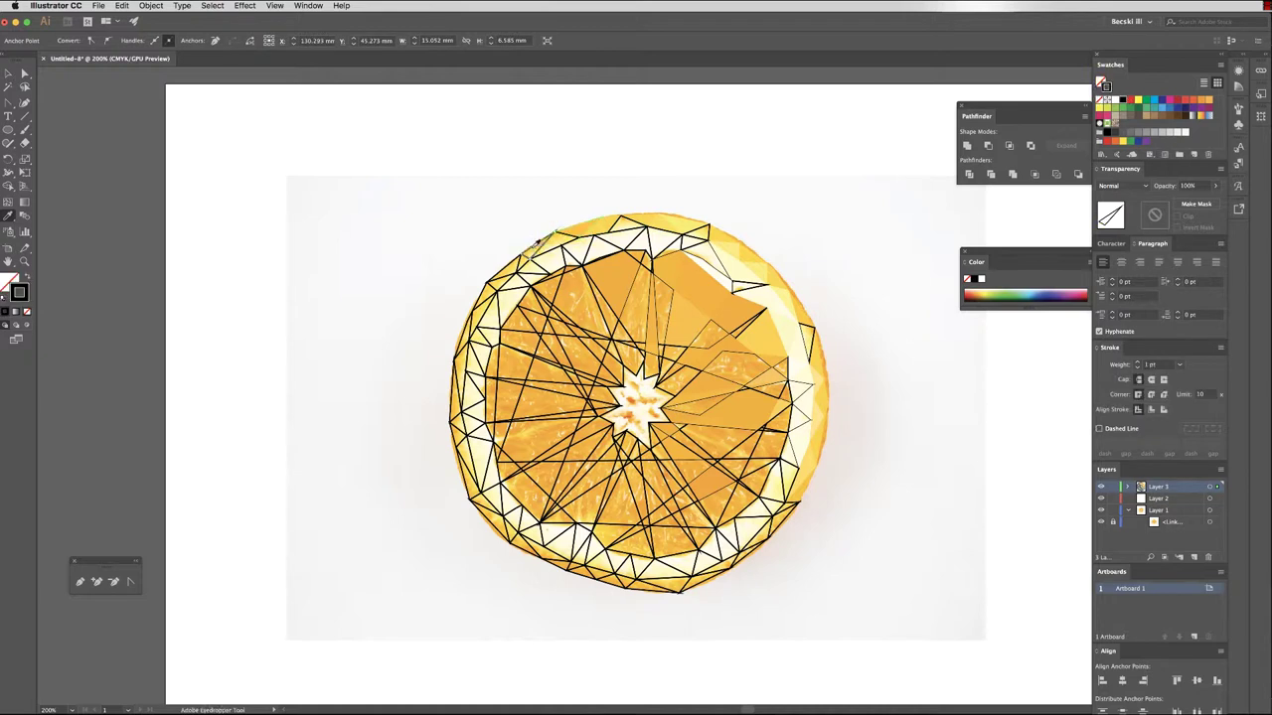
{"action": "left_click", "coordinate": [533, 248]}
{"action": "left_click", "coordinate": [515, 261], "text": "super"}
{"action": "left_click", "coordinate": [508, 265]}
{"action": "left_click", "coordinate": [504, 276], "text": "super"}
{"action": "left_click", "coordinate": [499, 278]}
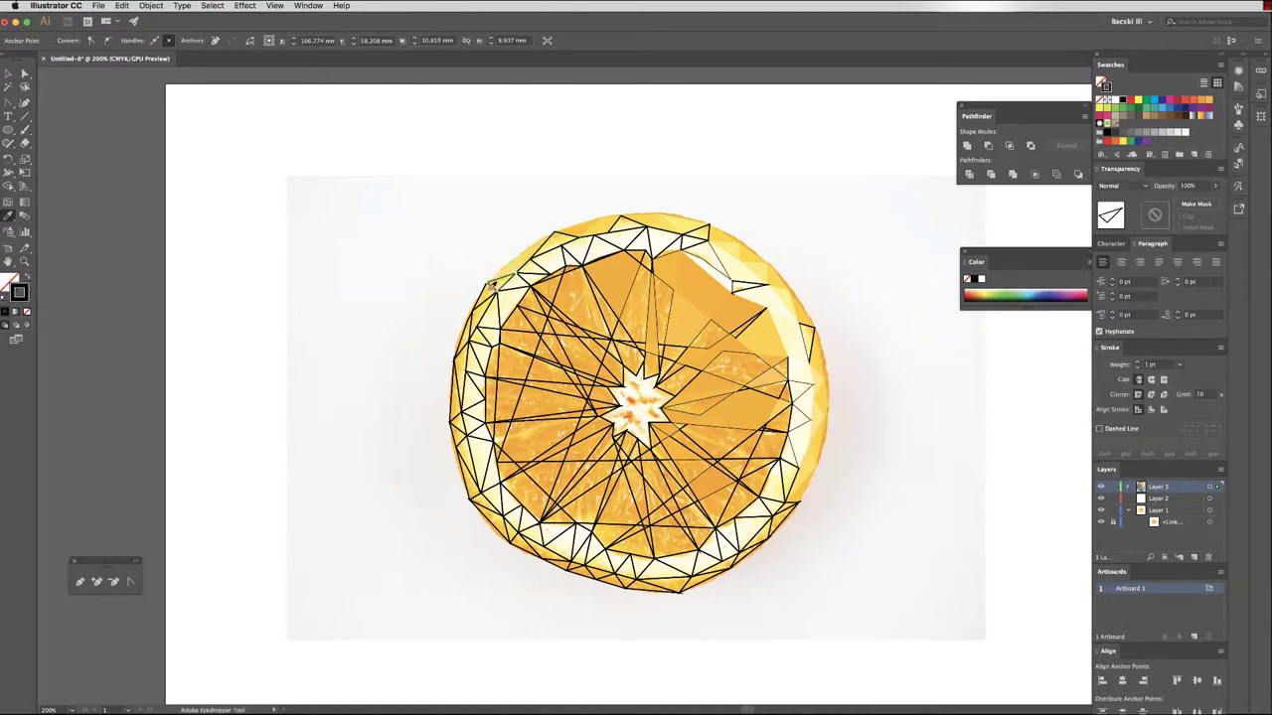
{"action": "left_click", "coordinate": [476, 304], "text": "super"}
{"action": "left_click", "coordinate": [470, 315]}
{"action": "left_click", "coordinate": [459, 379], "text": "super"}
{"action": "left_click", "coordinate": [456, 383]}
Fill inner rind pieces on the slice's left with pale yellow and neighbouring upper-left pulp pieces with orange, sampled from the photo.
{"action": "left_click", "coordinate": [467, 374], "text": "super"}
{"action": "left_click", "coordinate": [472, 369]}
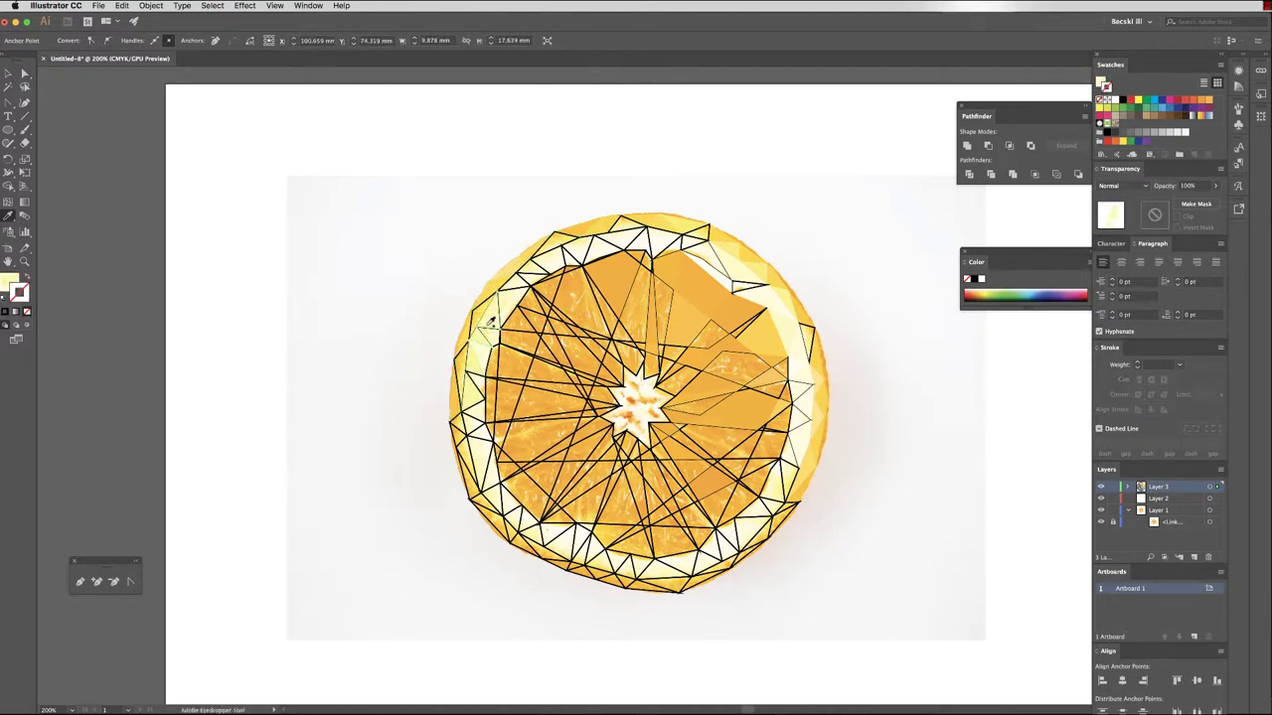
{"action": "left_click", "coordinate": [546, 295]}
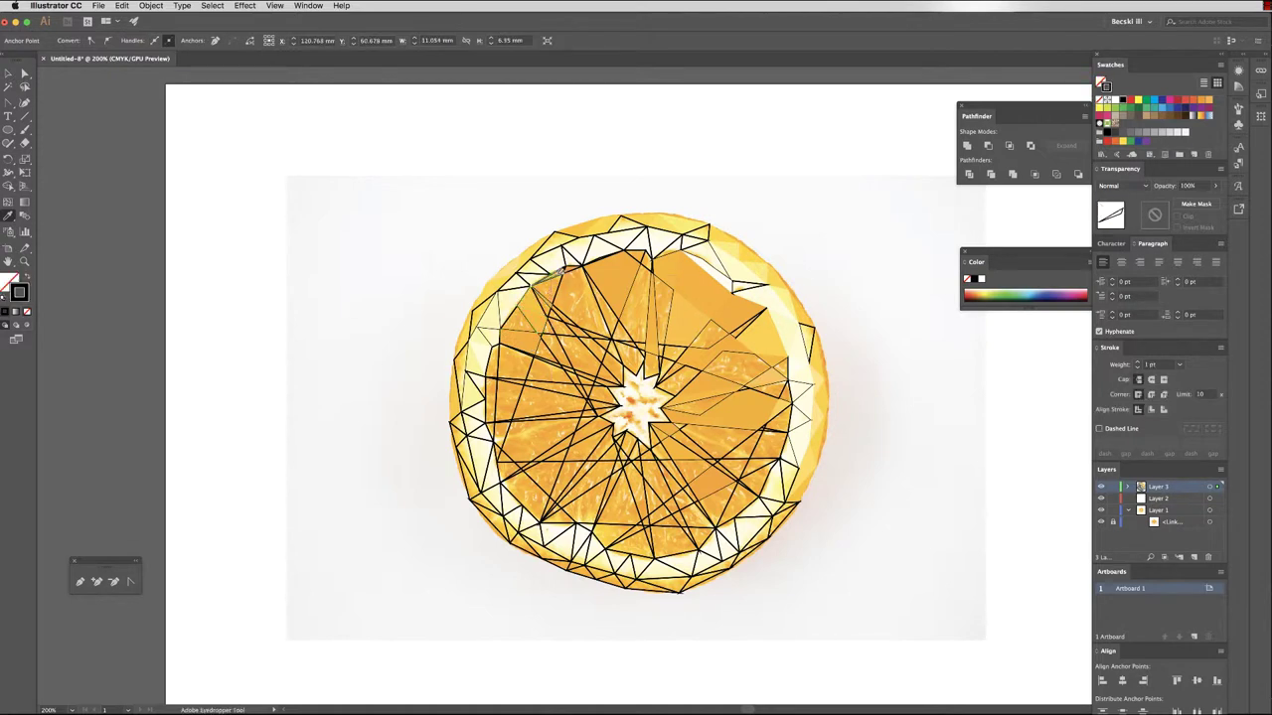
Fill the inner rind pieces along the slice's upper-left curve, down to the pulp border, with pale tones sampled from the photo.
{"action": "left_click", "coordinate": [542, 274], "text": "super"}
{"action": "left_click", "coordinate": [544, 265]}
{"action": "left_click", "coordinate": [555, 261], "text": "super"}
{"action": "left_click", "coordinate": [556, 254]}
{"action": "left_click", "coordinate": [558, 245], "text": "super"}
{"action": "left_click", "coordinate": [562, 242]}
{"action": "left_click", "coordinate": [573, 266], "text": "super"}
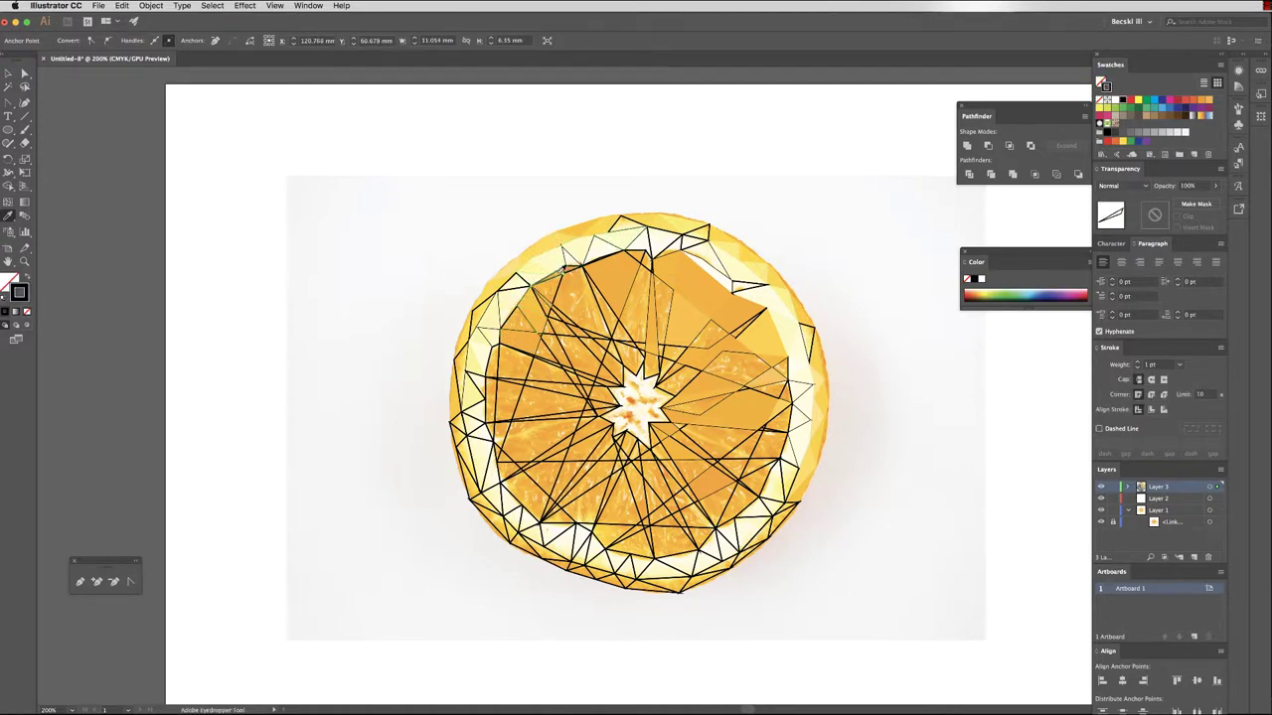
{"action": "left_click", "coordinate": [569, 269]}
Fill the pulp pieces running from the upper-left rind to the top of the core with orange tones sampled from the photo.
{"action": "left_click", "coordinate": [590, 280], "text": "super"}
{"action": "left_click", "coordinate": [599, 298]}
{"action": "left_click", "coordinate": [617, 335], "text": "super"}
{"action": "left_click", "coordinate": [623, 334]}
{"action": "left_click", "coordinate": [639, 345], "text": "super"}
{"action": "left_click", "coordinate": [641, 335]}
{"action": "left_click", "coordinate": [620, 356]}
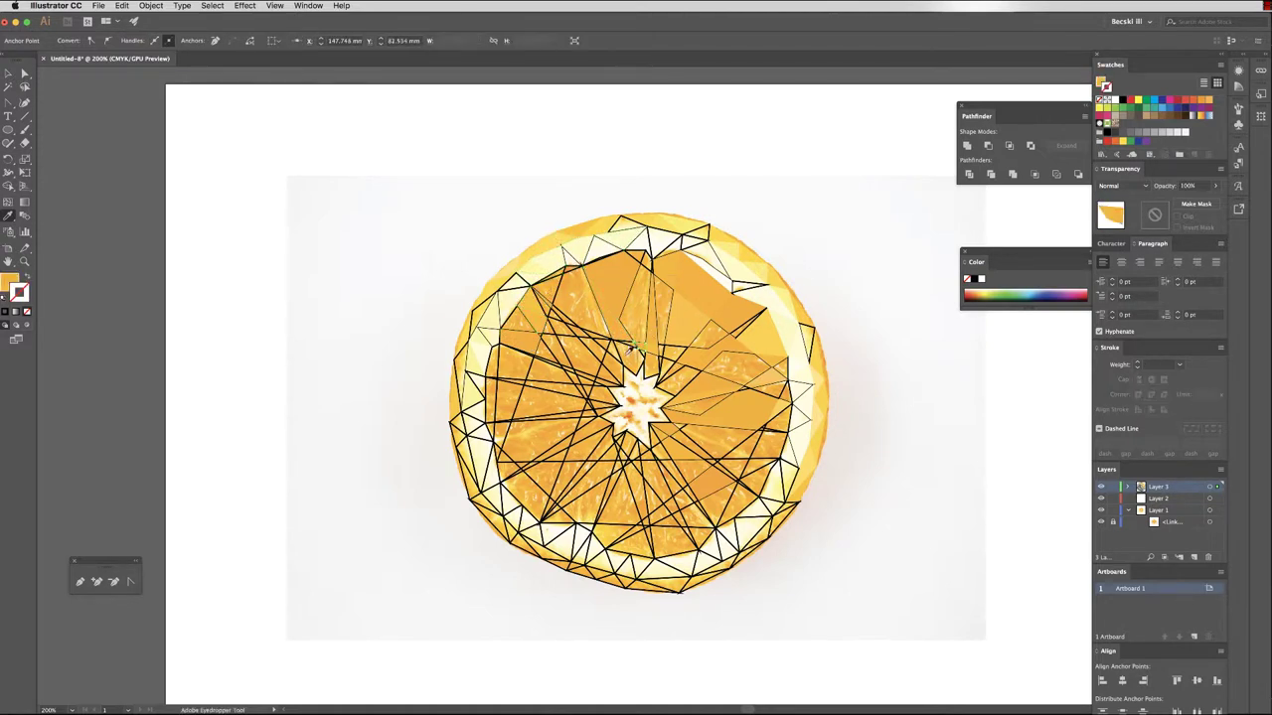
Fill the remaining rind and peel pieces at the slice's top and upper right with cream and yellow sampled from the photo.
{"action": "key", "text": "a"}
{"action": "left_click", "coordinate": [637, 228]}
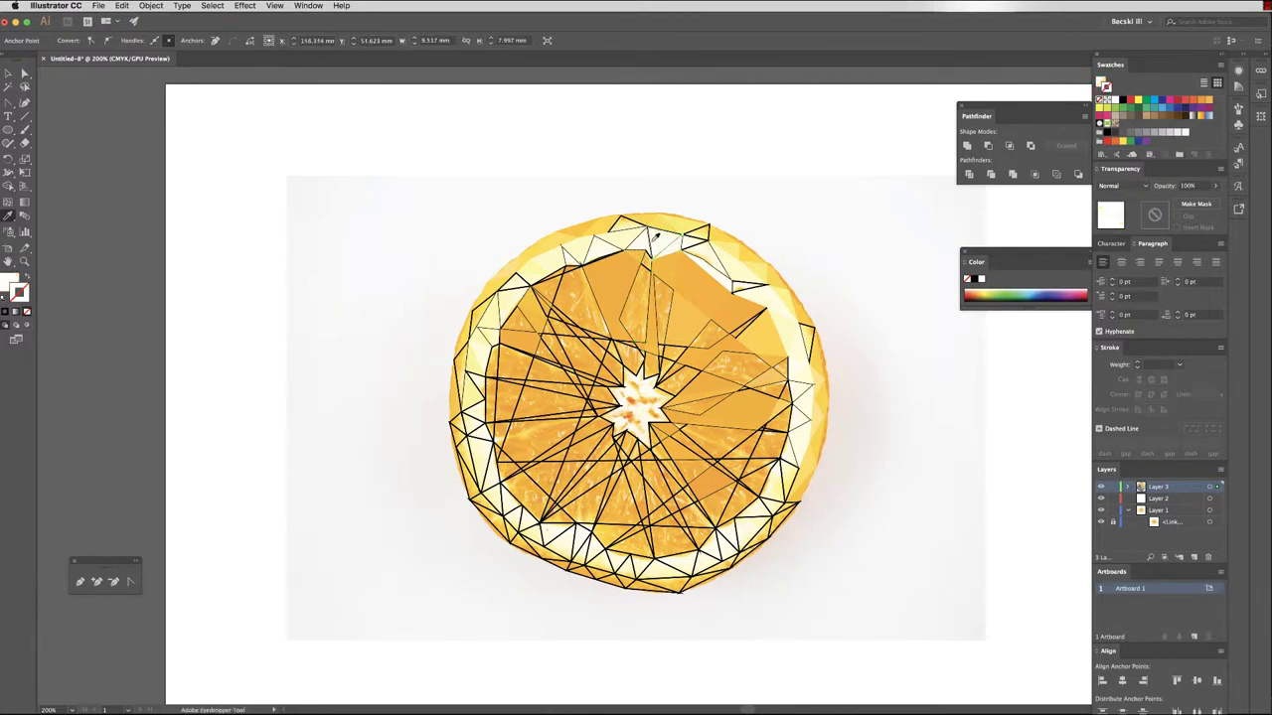
{"action": "left_click", "coordinate": [636, 228], "text": "super"}
{"action": "left_click", "coordinate": [655, 222]}
{"action": "left_click", "coordinate": [708, 230], "text": "super"}
{"action": "left_click", "coordinate": [705, 234]}
{"action": "left_click", "coordinate": [811, 335], "text": "super"}
{"action": "left_click", "coordinate": [808, 342]}
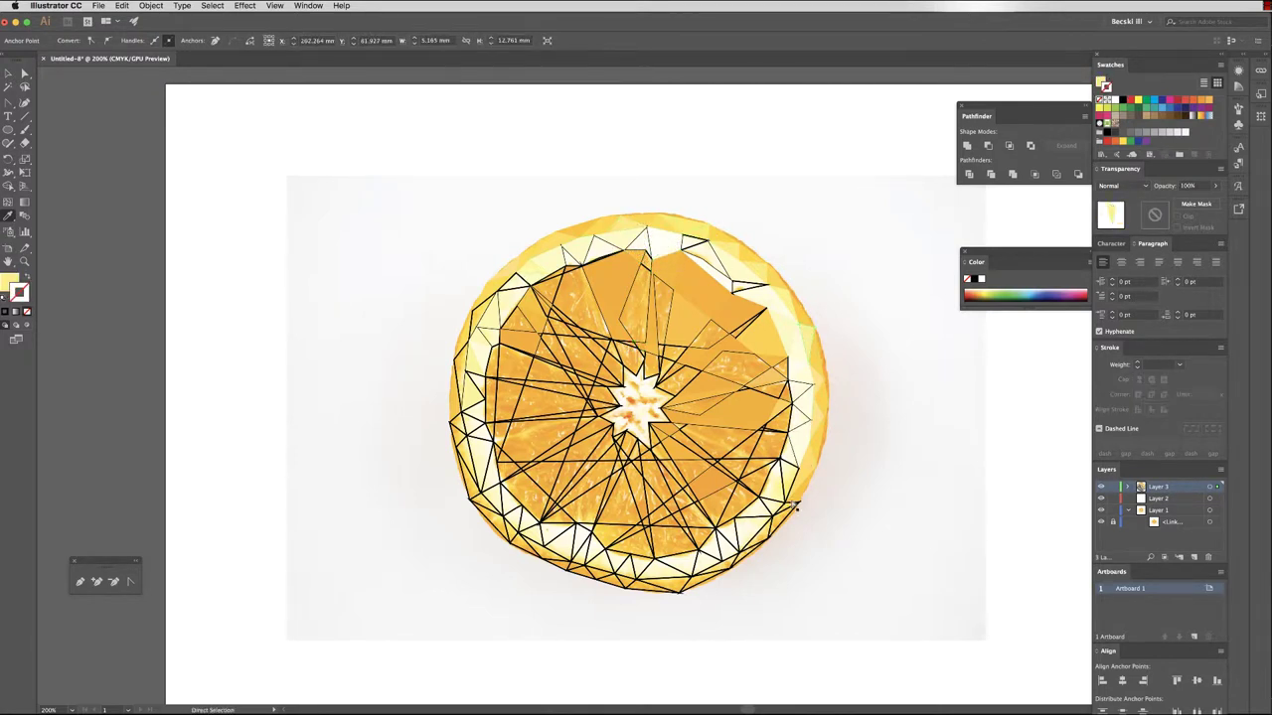
Fill the peel and rind pieces at the slice's lower right with yellow tones sampled from the photo.
{"action": "left_click", "coordinate": [792, 508], "text": "super"}
{"action": "left_click", "coordinate": [787, 516]}
{"action": "left_click", "coordinate": [792, 484], "text": "super"}
{"action": "left_click", "coordinate": [789, 483]}
Fill the pulp pieces from the lower-right rind back to the core with orange tones sampled from the photo.
{"action": "left_click", "coordinate": [771, 475], "text": "super"}
{"action": "left_click", "coordinate": [765, 479]}
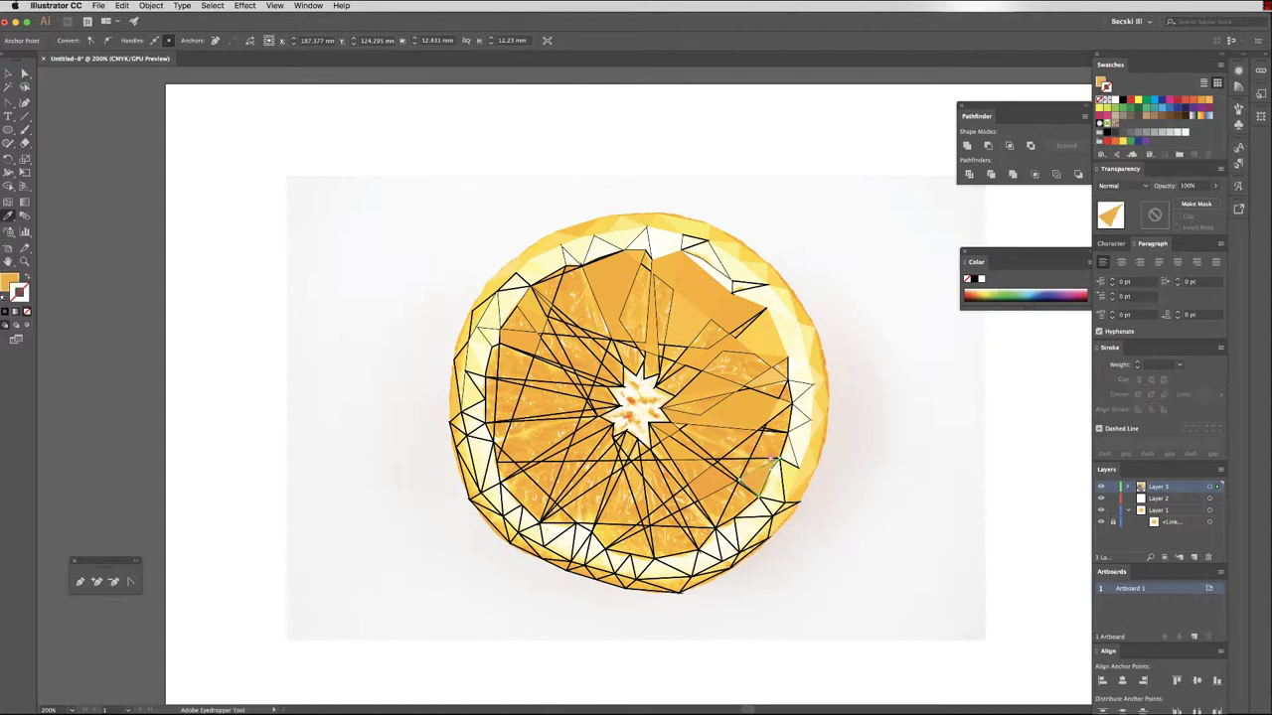
{"action": "left_click", "coordinate": [755, 444], "text": "super"}
{"action": "left_click", "coordinate": [749, 452]}
{"action": "left_click", "coordinate": [688, 425]}
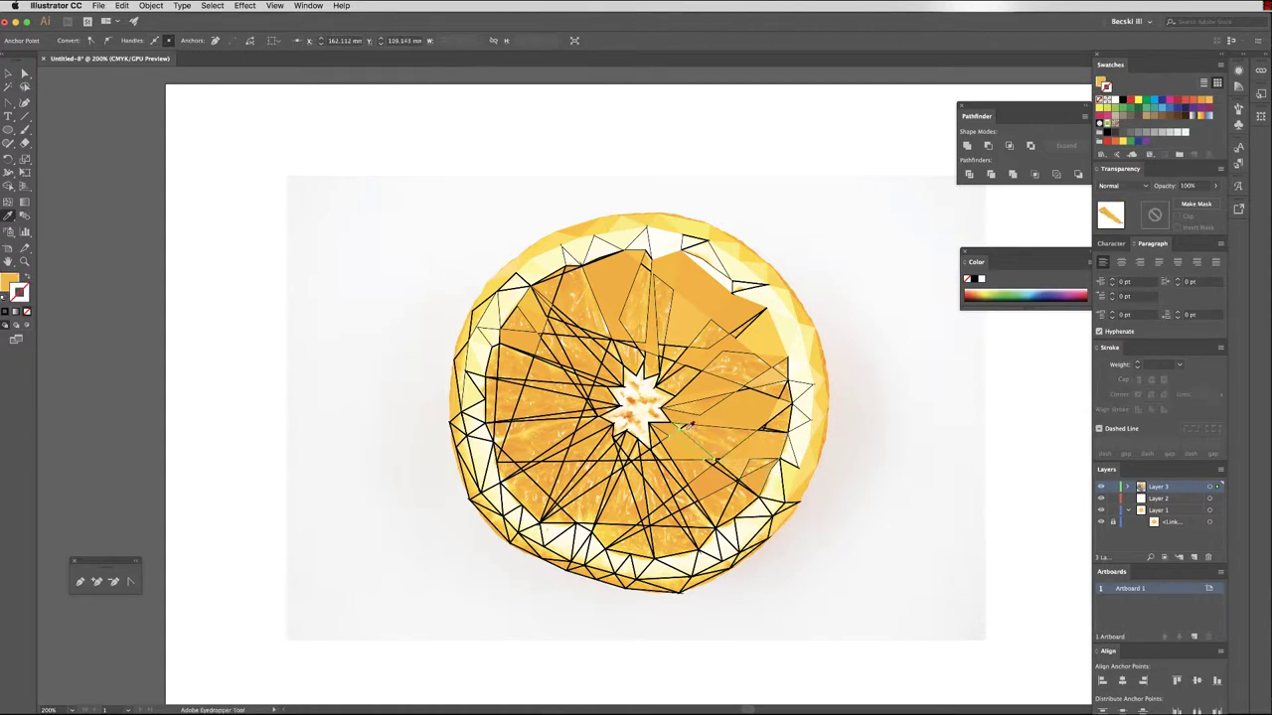
Fill the narrow pulp pieces directly below the core with orange tones sampled from the photo.
{"action": "left_click", "coordinate": [655, 477], "text": "super"}
{"action": "left_click", "coordinate": [663, 477]}
{"action": "left_click", "coordinate": [658, 456], "text": "super"}
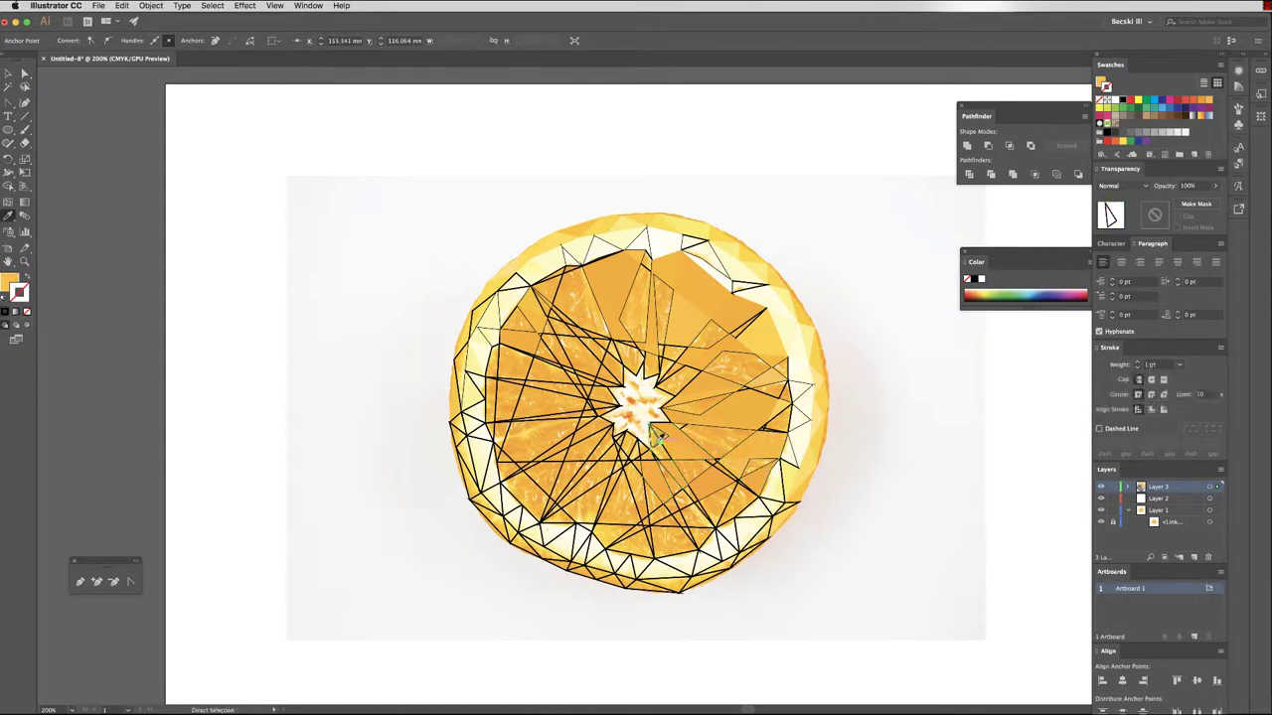
{"action": "left_click", "coordinate": [652, 445]}
{"action": "left_click", "coordinate": [638, 460], "text": "super"}
{"action": "left_click", "coordinate": [637, 485]}
Fill the pulp pieces at the bottom and lower left of the slice with orange and light yellow tones sampled from the photo.
{"action": "left_click", "coordinate": [628, 494], "text": "super"}
{"action": "left_click", "coordinate": [617, 497], "text": "super"}
{"action": "left_click", "coordinate": [620, 509]}
{"action": "left_click", "coordinate": [627, 531], "text": "super"}
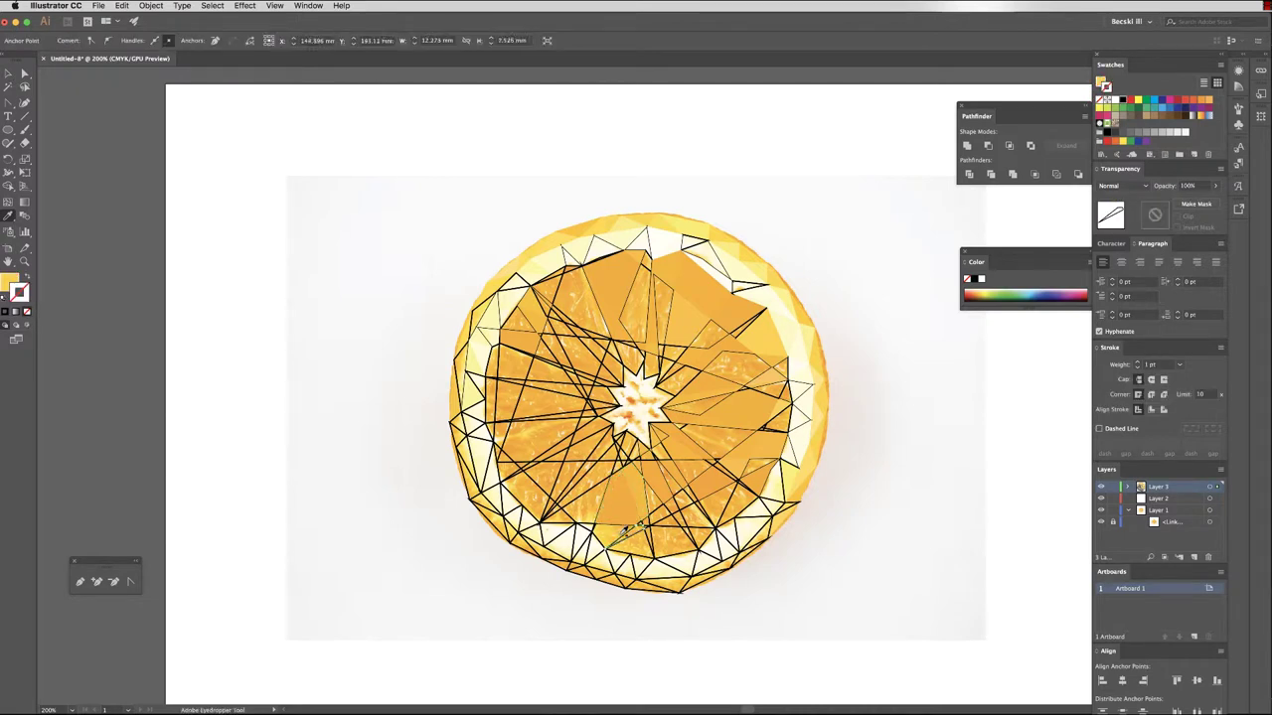
{"action": "left_click", "coordinate": [630, 538]}
{"action": "left_click", "coordinate": [647, 533], "text": "super"}
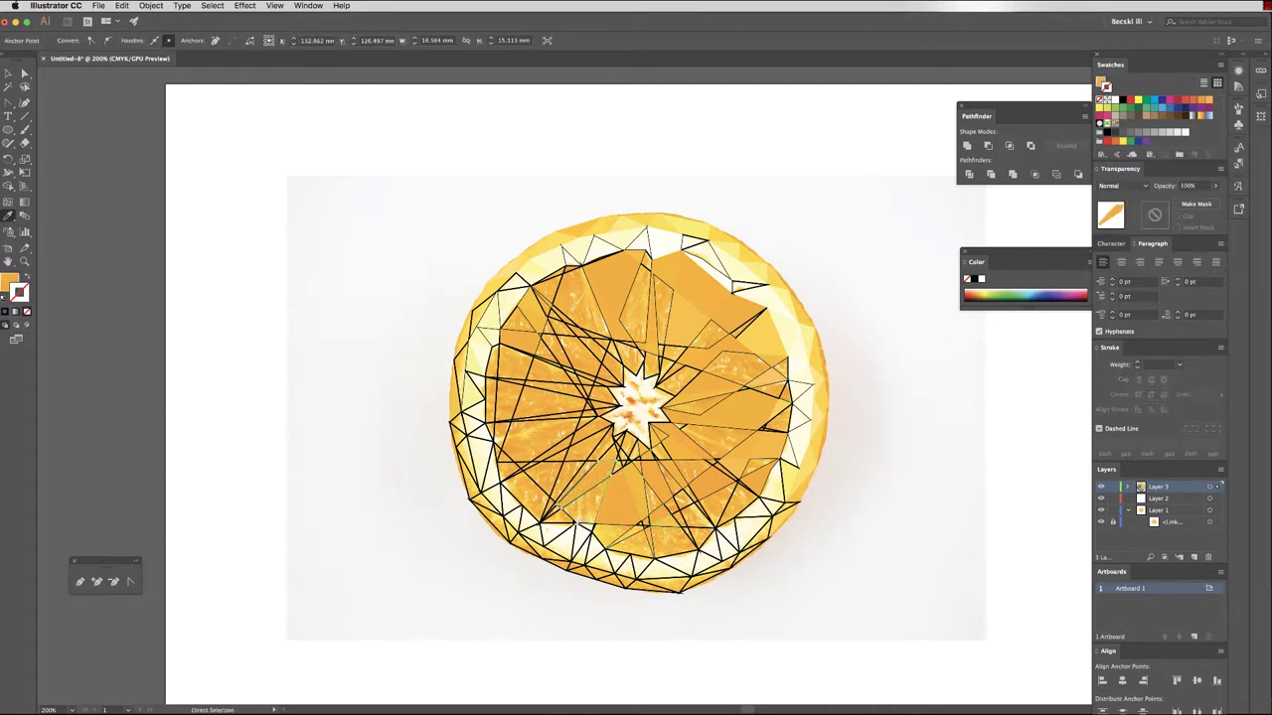
{"action": "left_click", "coordinate": [575, 519]}
{"action": "left_click", "coordinate": [579, 512]}
Fill the pulp pieces between the core and the slice's lower-left rind with orange tones sampled from the photo.
{"action": "left_click", "coordinate": [570, 454], "text": "super"}
{"action": "left_click", "coordinate": [568, 444]}
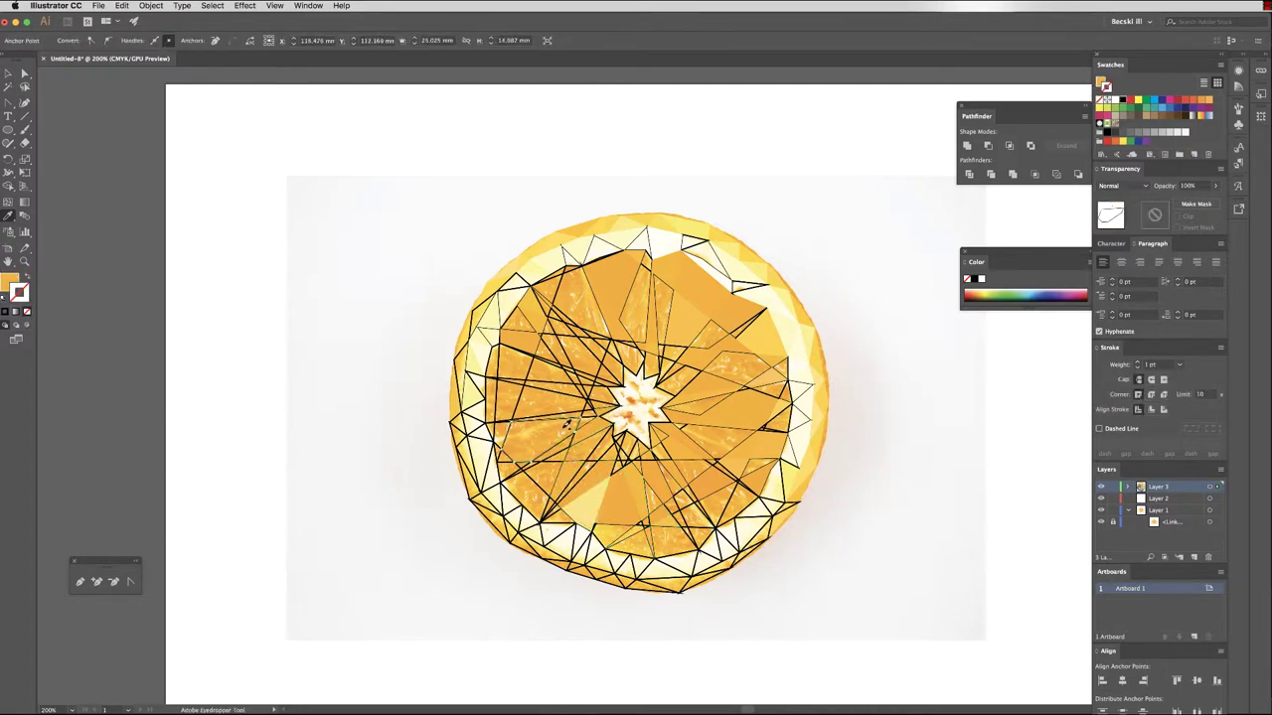
{"action": "left_click", "coordinate": [562, 445], "text": "super"}
{"action": "left_click", "coordinate": [560, 446]}
{"action": "left_click", "coordinate": [541, 495], "text": "super"}
{"action": "left_click", "coordinate": [537, 495]}
{"action": "left_click", "coordinate": [511, 463], "text": "super"}
{"action": "left_click", "coordinate": [505, 460]}
Fill the pulp pieces beside the slice's left rind with orange tones sampled from the photo.
{"action": "left_click", "coordinate": [497, 421], "text": "super"}
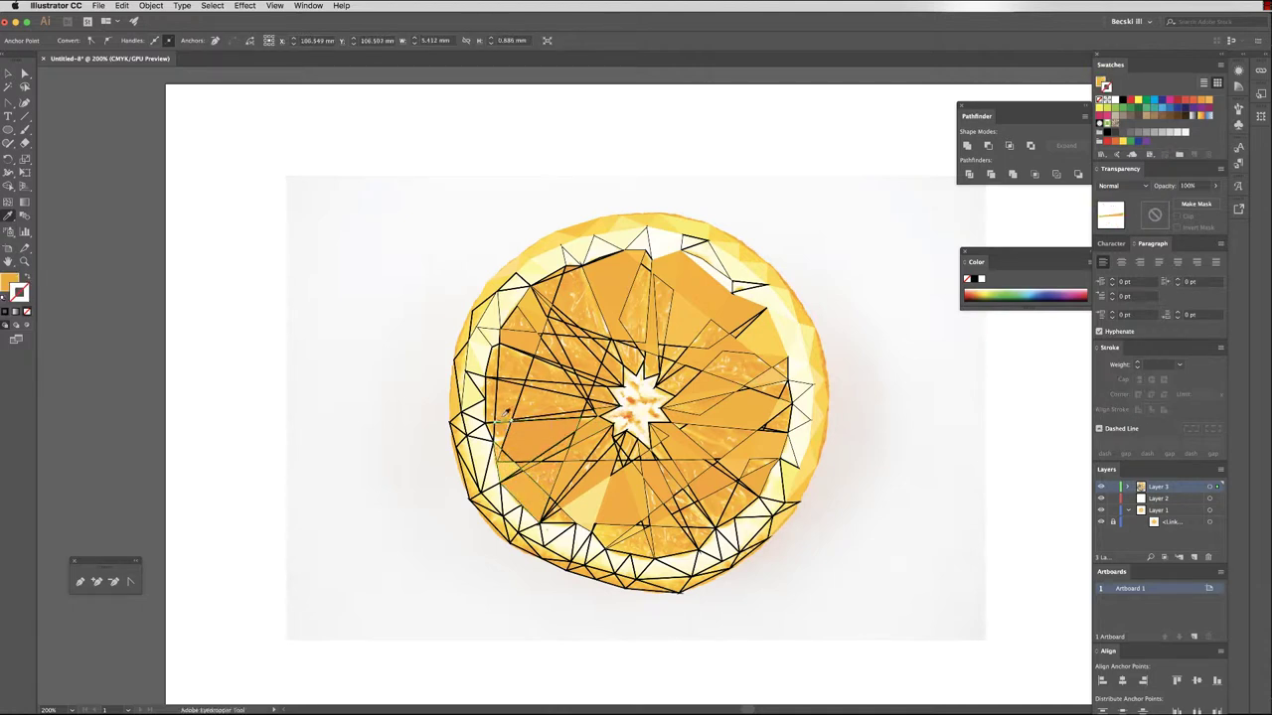
{"action": "left_click", "coordinate": [495, 412]}
{"action": "left_click", "coordinate": [515, 416], "text": "super"}
{"action": "left_click", "coordinate": [512, 408]}
{"action": "left_click", "coordinate": [524, 385], "text": "super"}
{"action": "left_click", "coordinate": [529, 384]}
{"action": "left_click", "coordinate": [497, 352], "text": "super"}
{"action": "left_click", "coordinate": [496, 360]}
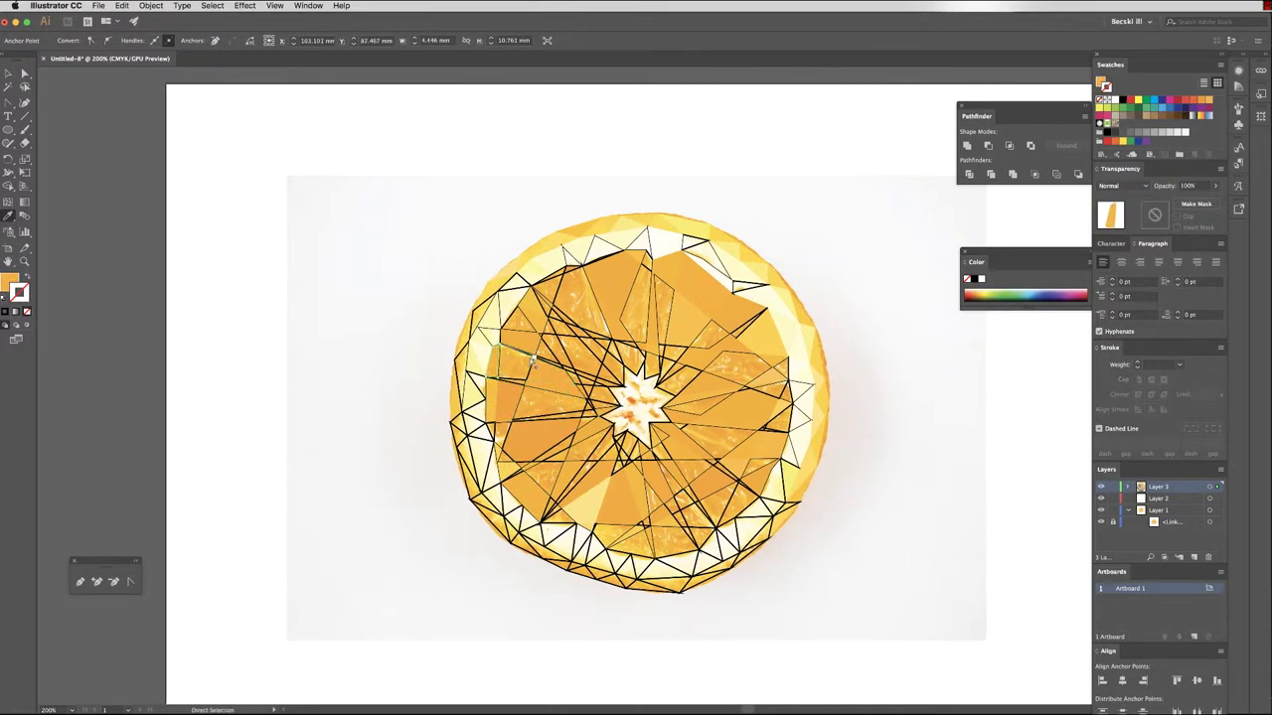
Fill the pulp pieces in the slice's upper-left segment with orange and golden tones sampled from the photo.
{"action": "left_click", "coordinate": [527, 352], "text": "super"}
{"action": "left_click", "coordinate": [523, 348]}
{"action": "left_click", "coordinate": [559, 330]}
{"action": "key", "text": "i"}
{"action": "left_click", "coordinate": [561, 336]}
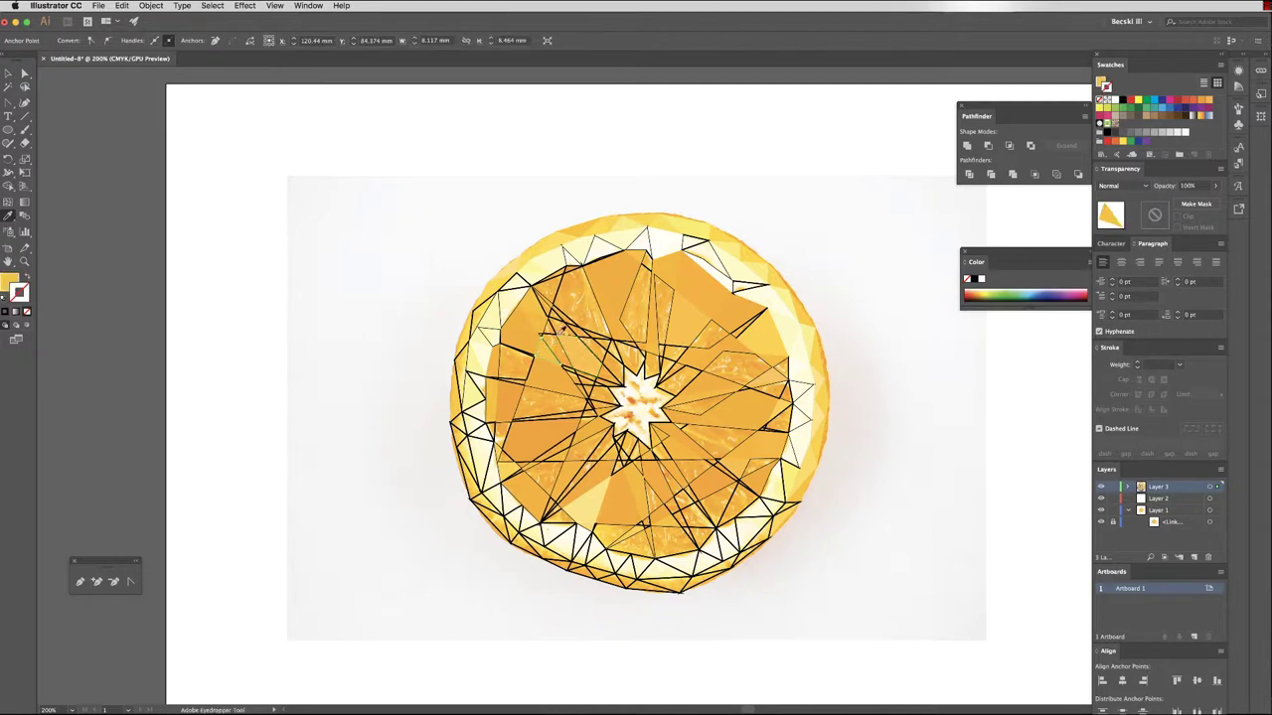
{"action": "left_click", "coordinate": [585, 334]}
Fill the small pulp slivers above and to the upper left of the core with orange tones sampled from the photo.
{"action": "left_click", "coordinate": [602, 350], "text": "super"}
{"action": "left_click", "coordinate": [608, 358]}
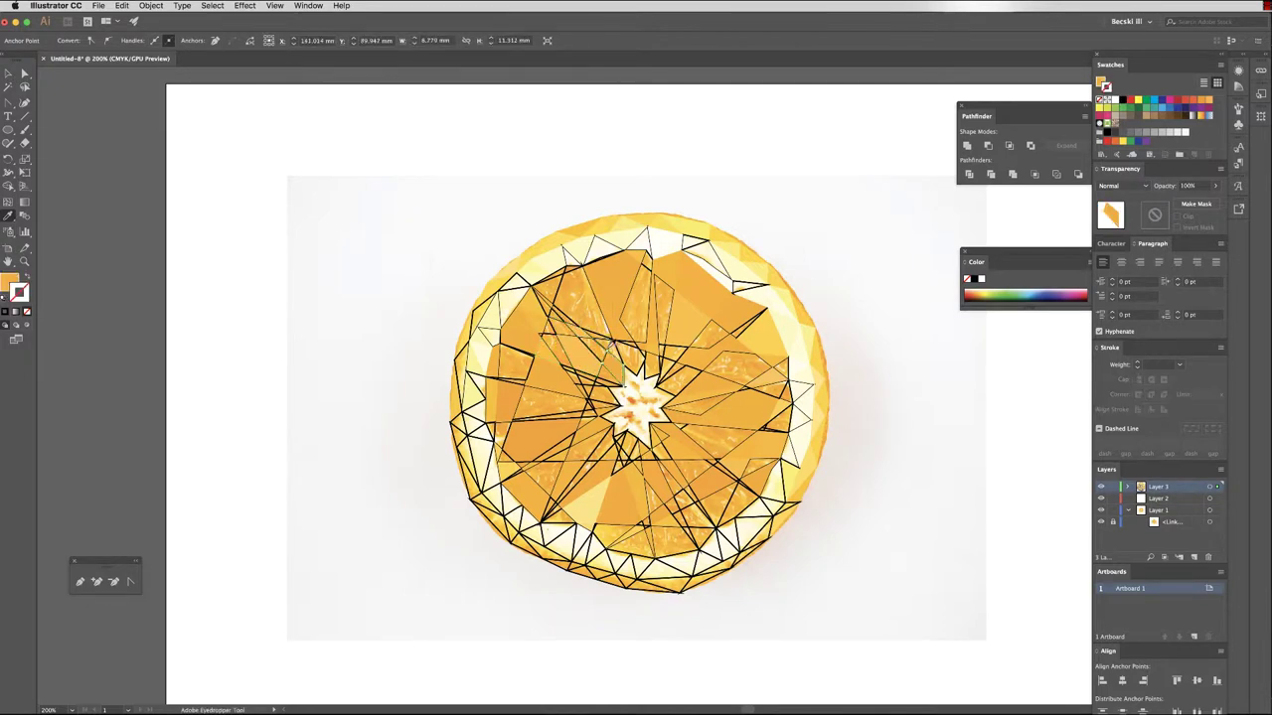
{"action": "left_click", "coordinate": [600, 341], "text": "super"}
{"action": "left_click", "coordinate": [608, 348]}
{"action": "left_click", "coordinate": [594, 338], "text": "super"}
{"action": "left_click", "coordinate": [600, 312]}
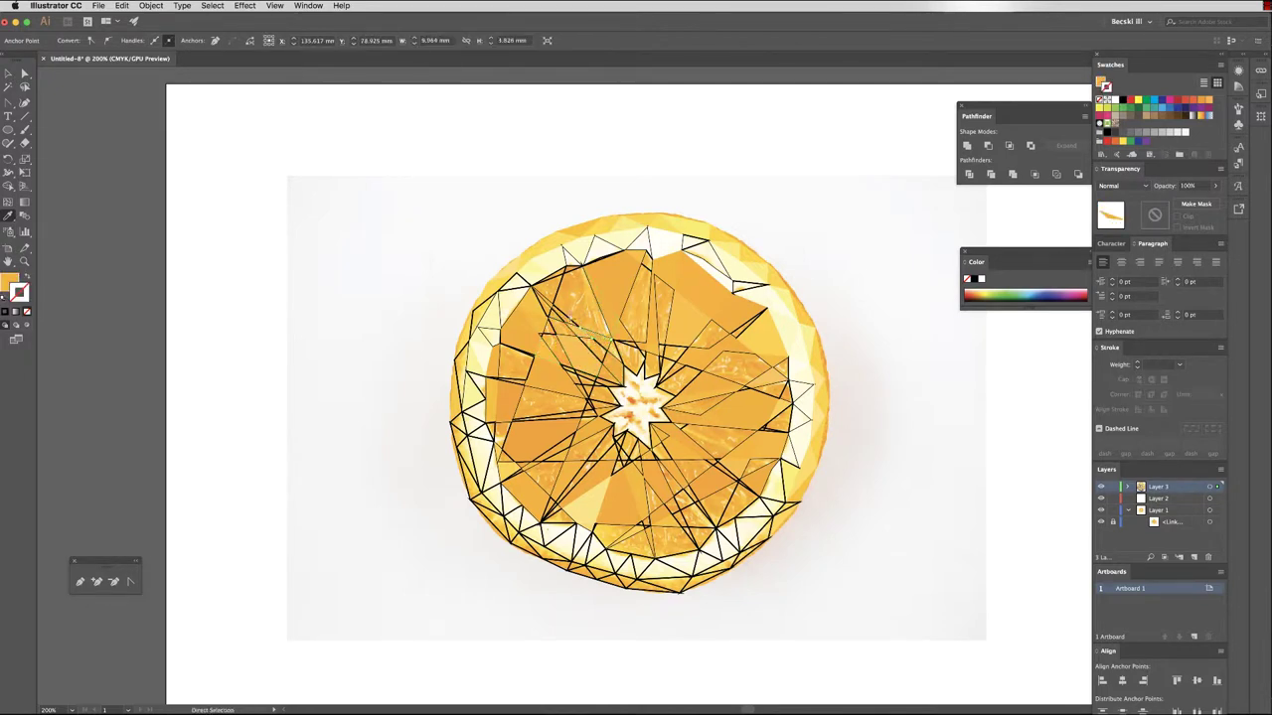
{"action": "left_click", "coordinate": [563, 314], "text": "super"}
{"action": "left_click", "coordinate": [573, 269], "text": "super"}
{"action": "left_click", "coordinate": [595, 285]}
Fill the star-shaped core with cream and the small piece at its top with a tone sampled from the photo.
{"action": "left_click", "coordinate": [652, 373], "text": "super"}
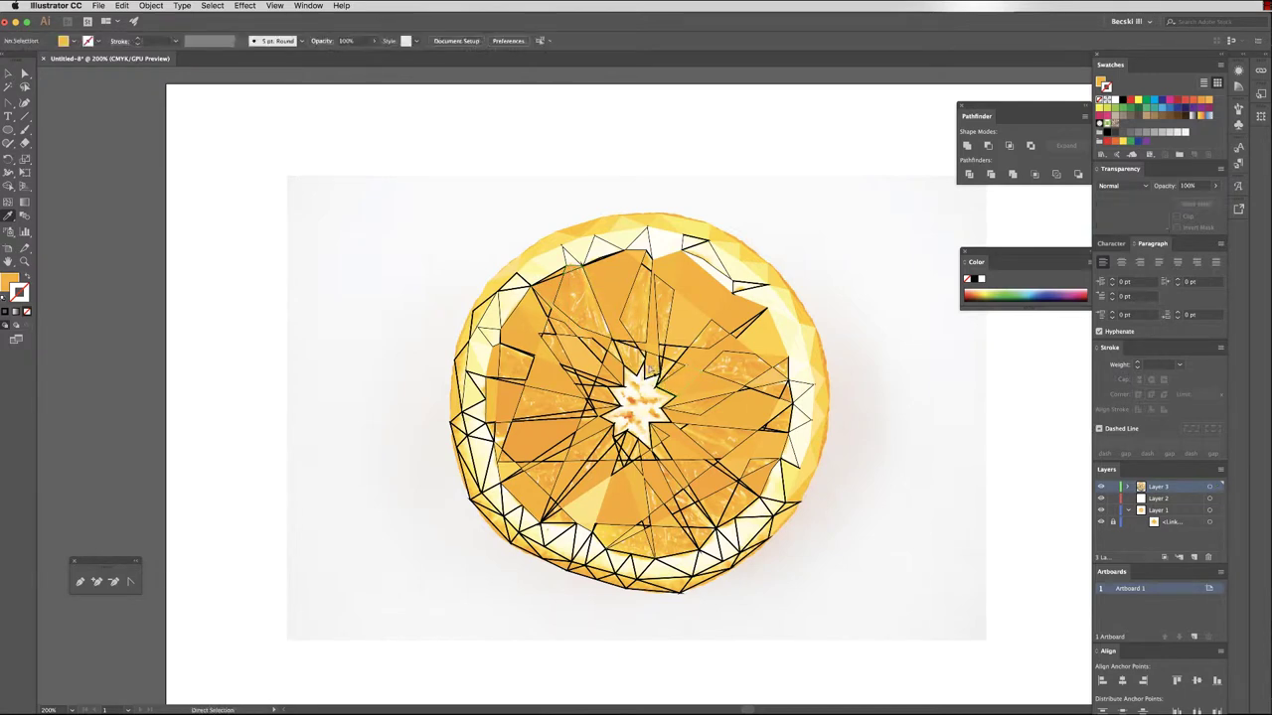
{"action": "left_click", "coordinate": [637, 375], "text": "super"}
{"action": "left_click", "coordinate": [636, 385]}
{"action": "left_click", "coordinate": [634, 361], "text": "super"}
{"action": "left_click", "coordinate": [626, 358]}
Fill leftover pulp slivers between the core and the left rind with orange tones sampled from the photo.
{"action": "left_click", "coordinate": [601, 359], "text": "super"}
{"action": "left_click", "coordinate": [587, 360]}
{"action": "left_click", "coordinate": [513, 379], "text": "super"}
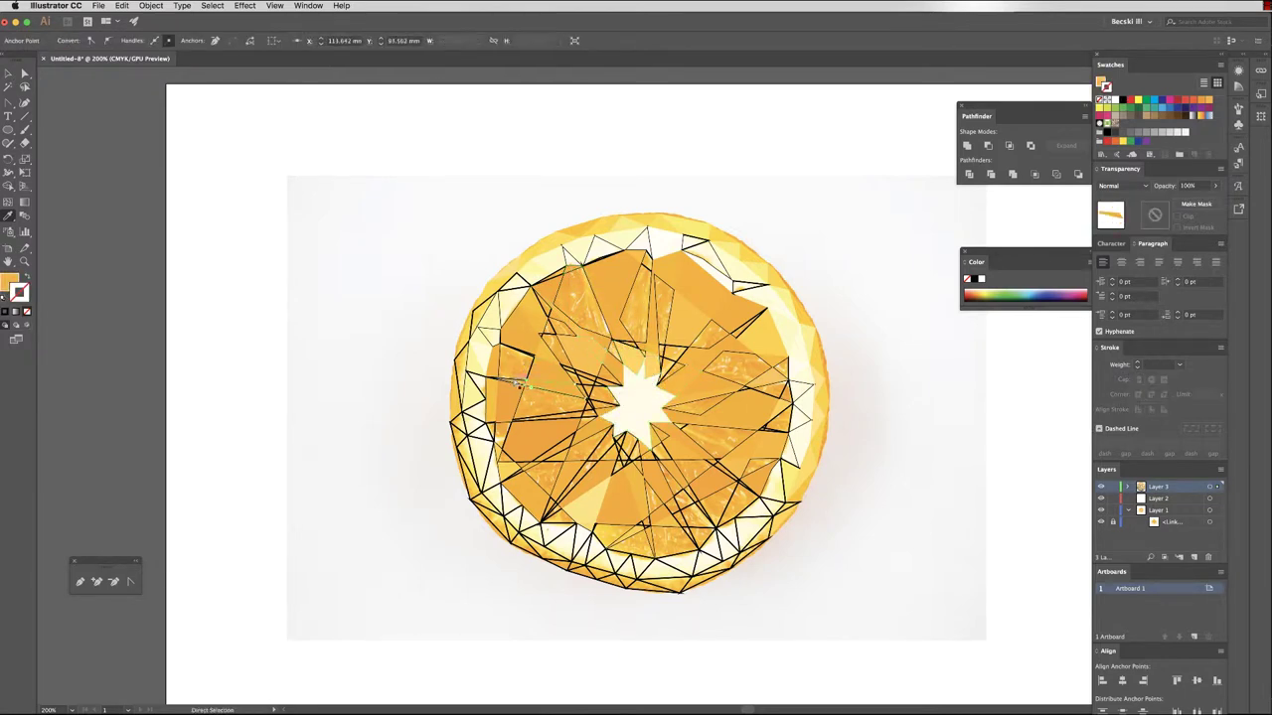
{"action": "left_click", "coordinate": [511, 385]}
{"action": "left_click", "coordinate": [516, 350], "text": "super"}
{"action": "left_click", "coordinate": [511, 359]}
Fill the remaining outlined peel pieces along the slice's left edge with yellow tones sampled from the photo.
{"action": "left_click", "coordinate": [488, 310], "text": "super"}
{"action": "left_click", "coordinate": [484, 313]}
{"action": "left_click", "coordinate": [466, 365], "text": "super"}
{"action": "left_click", "coordinate": [462, 376]}
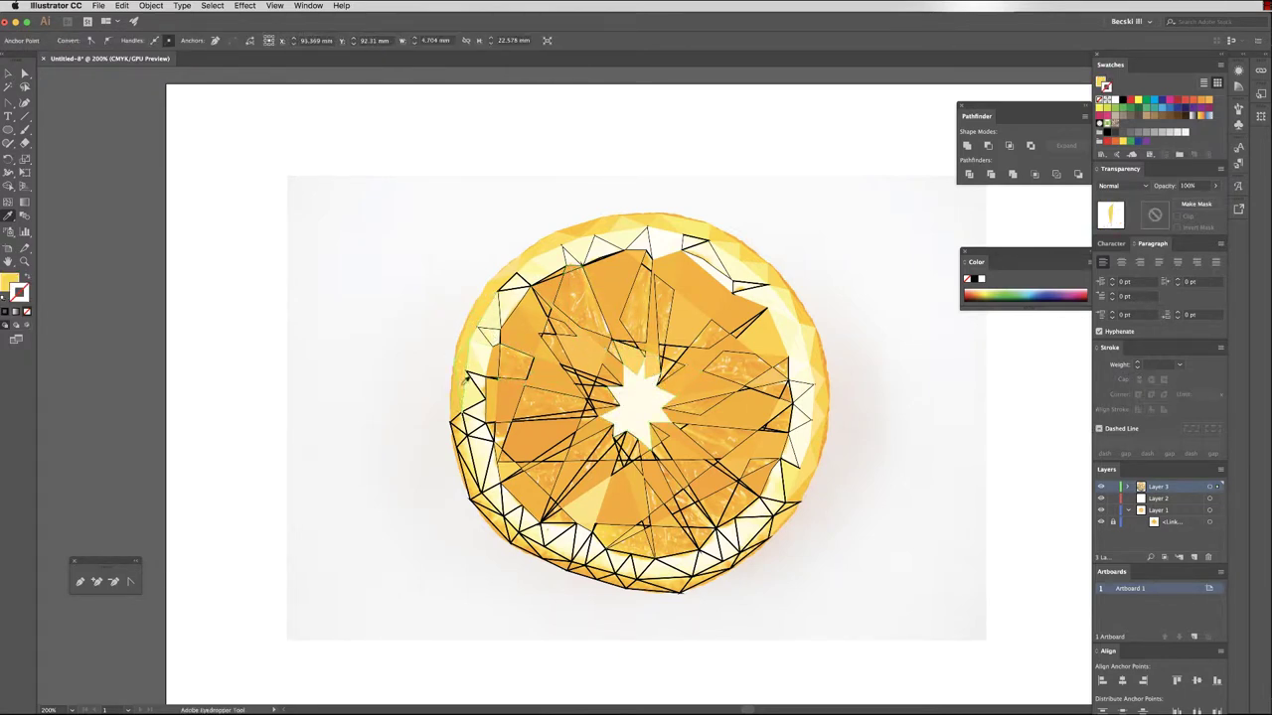
{"action": "left_click", "coordinate": [459, 416], "text": "super"}
{"action": "left_click", "coordinate": [458, 412]}
Fill the inner rind pieces on the slice's lower-left side with cream and pale yellow tones sampled from the photo.
{"action": "left_click", "coordinate": [475, 419], "text": "super"}
{"action": "left_click", "coordinate": [476, 409]}
{"action": "left_click", "coordinate": [483, 431], "text": "super"}
{"action": "left_click", "coordinate": [479, 427]}
{"action": "left_click", "coordinate": [484, 450], "text": "super"}
{"action": "left_click", "coordinate": [480, 452]}
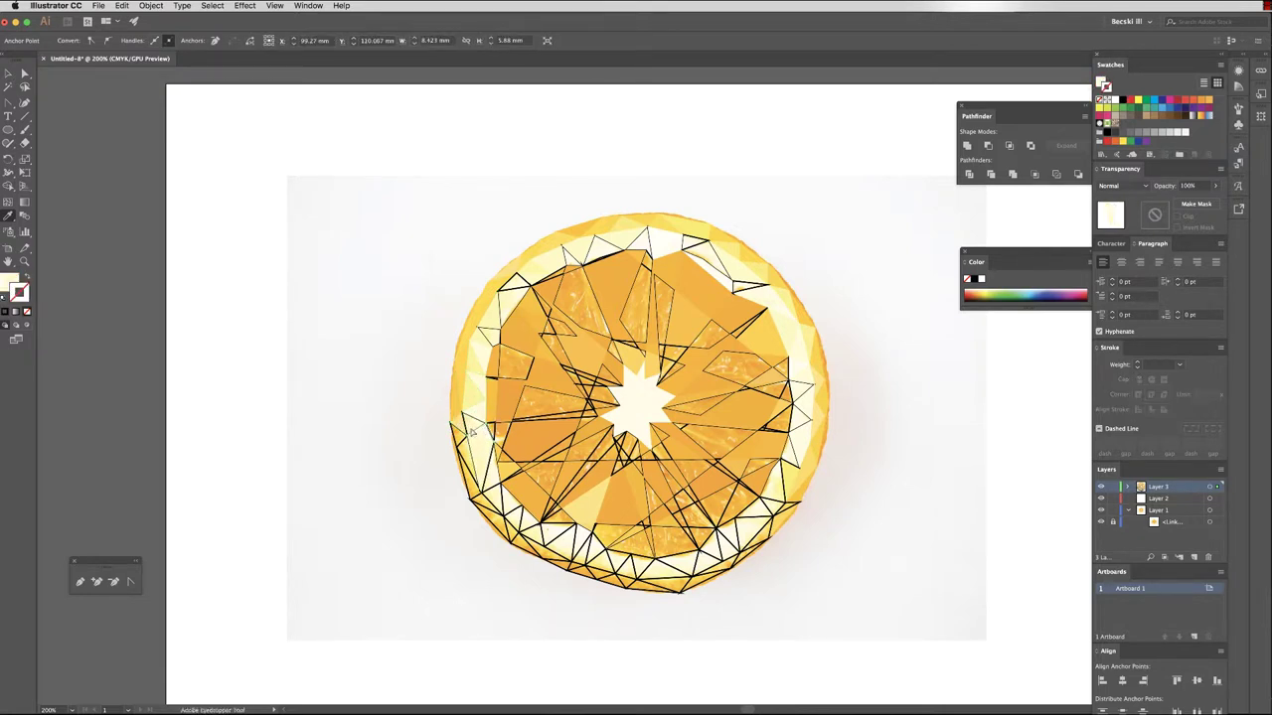
Fill the rind and peel pieces on the slice's lower-left edge with pale yellow and yellow tones sampled from the photo.
{"action": "left_click", "coordinate": [465, 429], "text": "super"}
{"action": "left_click", "coordinate": [465, 425]}
{"action": "left_click", "coordinate": [471, 452], "text": "super"}
{"action": "left_click", "coordinate": [472, 453]}
{"action": "left_click", "coordinate": [483, 502], "text": "super"}
{"action": "left_click", "coordinate": [482, 499]}
Fill the outer peel pieces curving from the lower-left edge toward the bottom with orange-yellow tones sampled from the photo.
{"action": "left_click", "coordinate": [492, 522], "text": "super"}
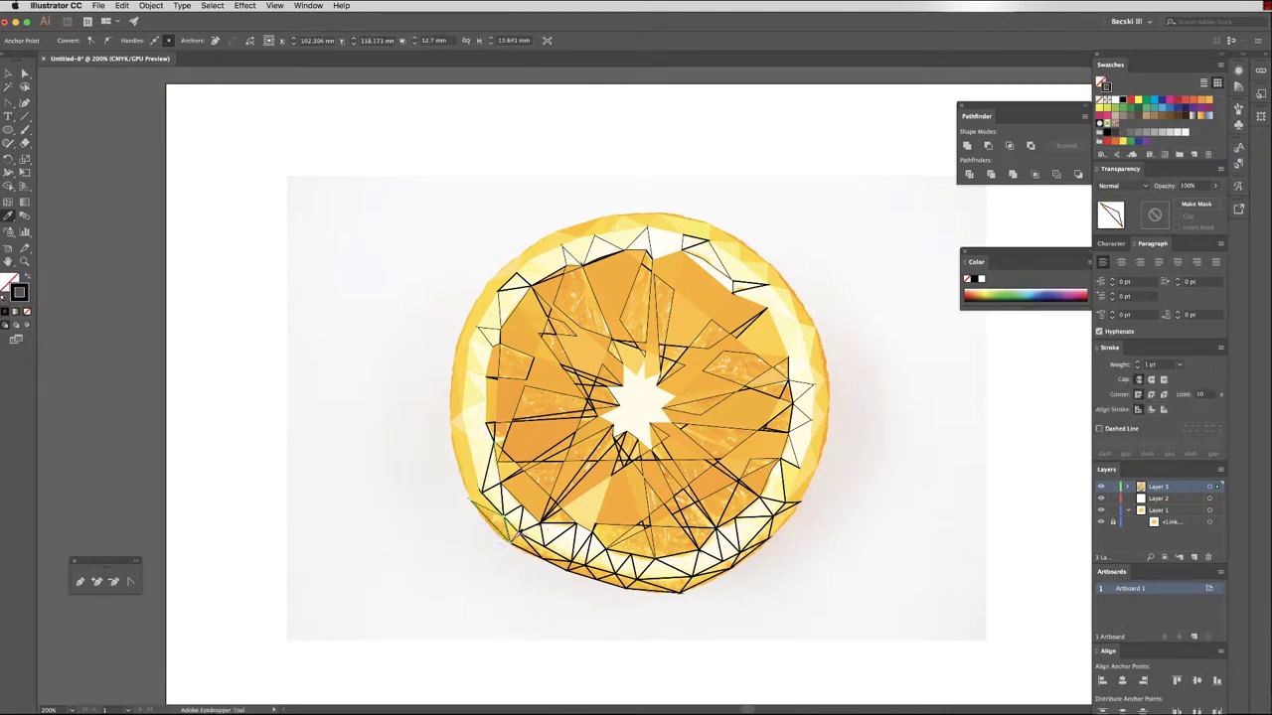
{"action": "left_click", "coordinate": [496, 520]}
{"action": "left_click", "coordinate": [509, 534], "text": "super"}
{"action": "left_click", "coordinate": [512, 532]}
{"action": "left_click", "coordinate": [528, 551], "text": "super"}
{"action": "left_click", "coordinate": [529, 547]}
{"action": "left_click", "coordinate": [565, 568], "text": "super"}
{"action": "left_click", "coordinate": [571, 568]}
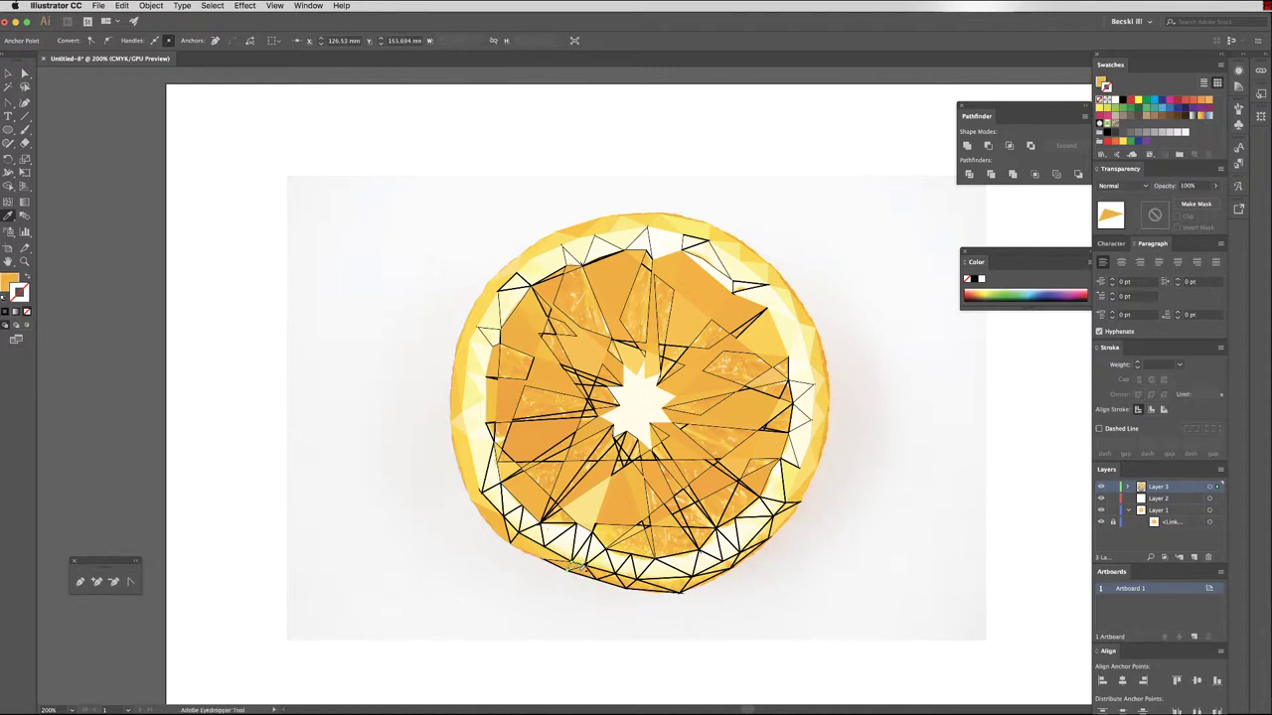
Fill a pulp piece at the slice's bottom and the neighbouring rind pieces with sampled orange and cream tones.
{"action": "left_click", "coordinate": [589, 570], "text": "super"}
{"action": "left_click", "coordinate": [599, 562]}
{"action": "left_click", "coordinate": [653, 546], "text": "super"}
{"action": "left_click", "coordinate": [680, 543]}
{"action": "left_click", "coordinate": [718, 559], "text": "super"}
{"action": "left_click", "coordinate": [709, 561]}
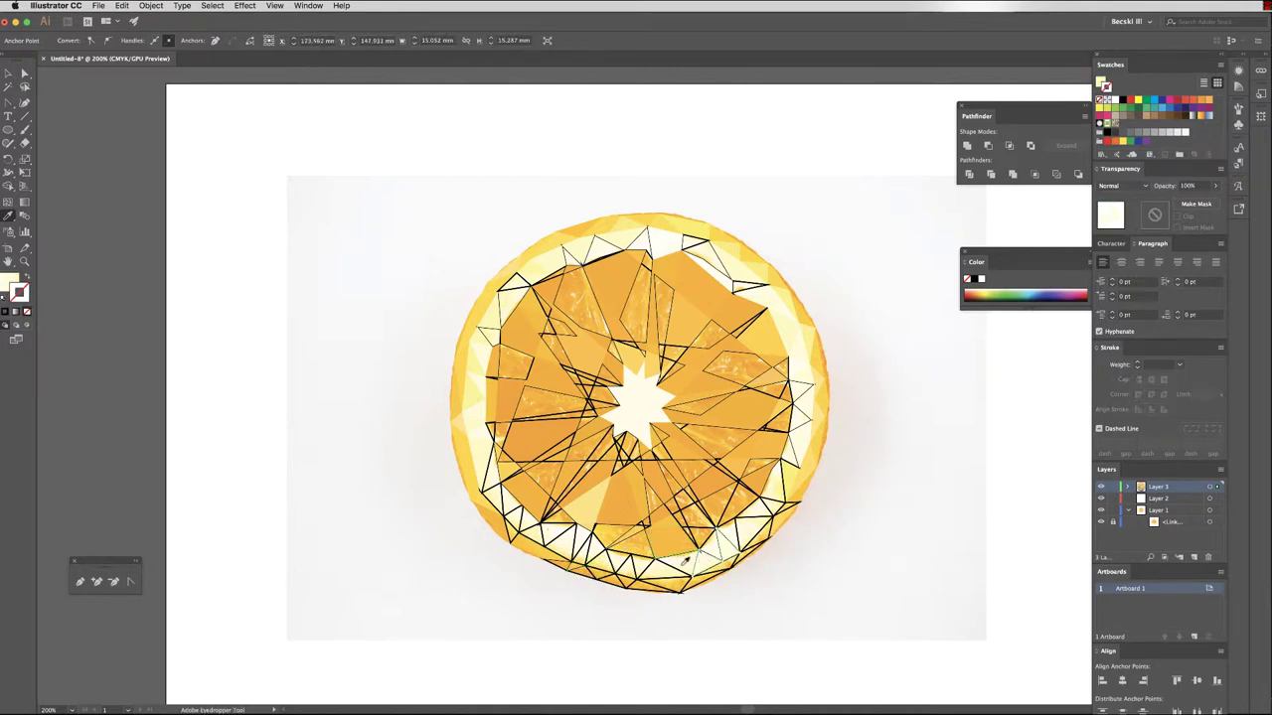
Fill the inner rind pieces along the slice's bottom with cream and pale yellow tones sampled from the photo.
{"action": "left_click", "coordinate": [680, 560], "text": "super"}
{"action": "left_click", "coordinate": [676, 567]}
{"action": "left_click", "coordinate": [623, 562], "text": "super"}
{"action": "left_click", "coordinate": [614, 569]}
{"action": "left_click", "coordinate": [598, 549], "text": "super"}
{"action": "left_click", "coordinate": [587, 556]}
Fill the outlined rind triangles from the bottom up the lower-left side with sampled cream and pale yellow tones.
{"action": "left_click", "coordinate": [566, 542], "text": "super"}
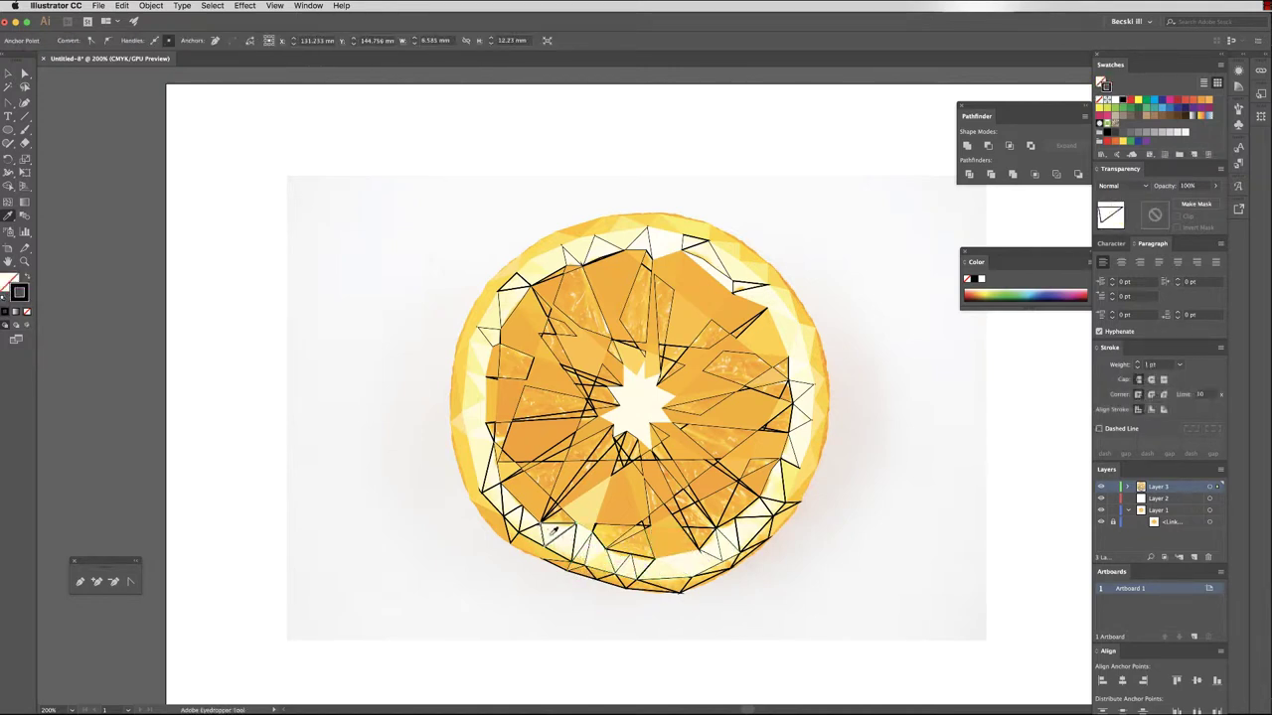
{"action": "left_click", "coordinate": [559, 542]}
{"action": "left_click", "coordinate": [535, 531], "text": "super"}
{"action": "left_click", "coordinate": [530, 532]}
{"action": "left_click", "coordinate": [511, 512], "text": "super"}
{"action": "left_click", "coordinate": [510, 507]}
{"action": "left_click", "coordinate": [515, 527], "text": "super"}
{"action": "left_click", "coordinate": [512, 521]}
{"action": "left_click", "coordinate": [499, 502], "text": "super"}
{"action": "left_click", "coordinate": [495, 499]}
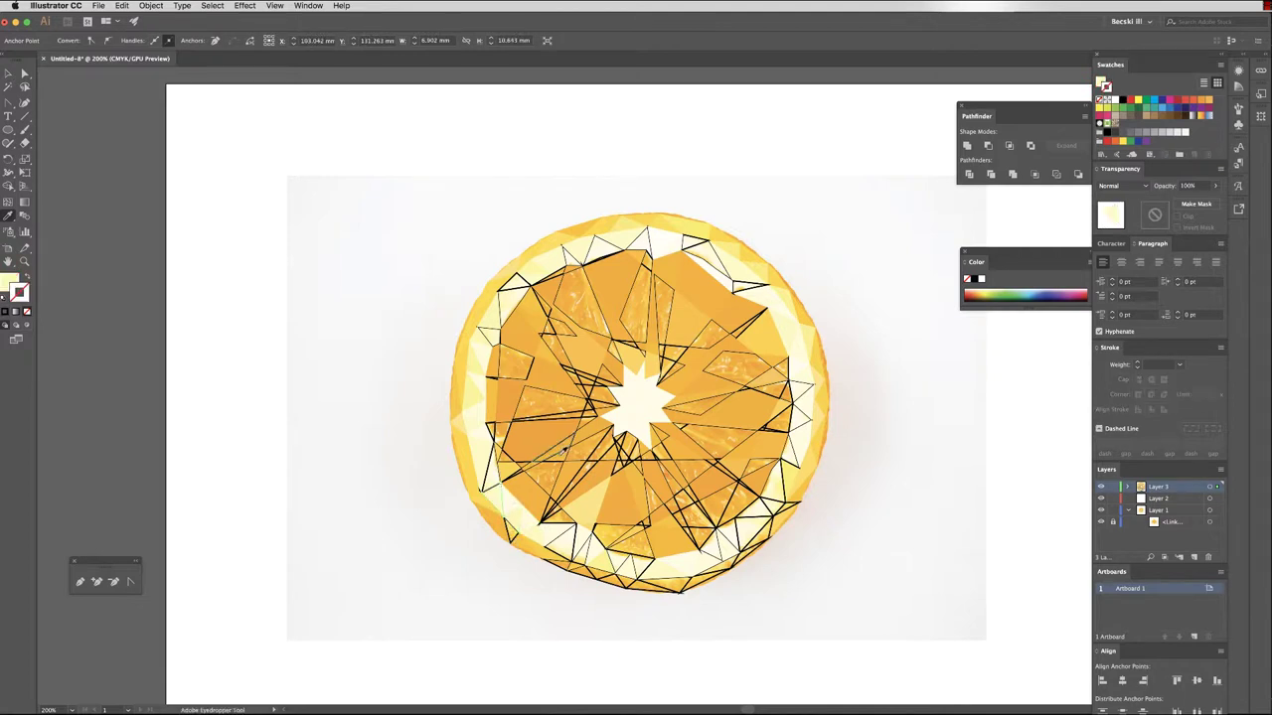
Fill the small slivers just below the star-shaped core with tones sampled from the photo.
{"action": "left_click", "coordinate": [621, 447], "text": "super"}
{"action": "left_click", "coordinate": [623, 450]}
{"action": "left_click", "coordinate": [624, 460], "text": "super"}
{"action": "left_click", "coordinate": [620, 463]}
{"action": "left_click", "coordinate": [607, 445], "text": "super"}
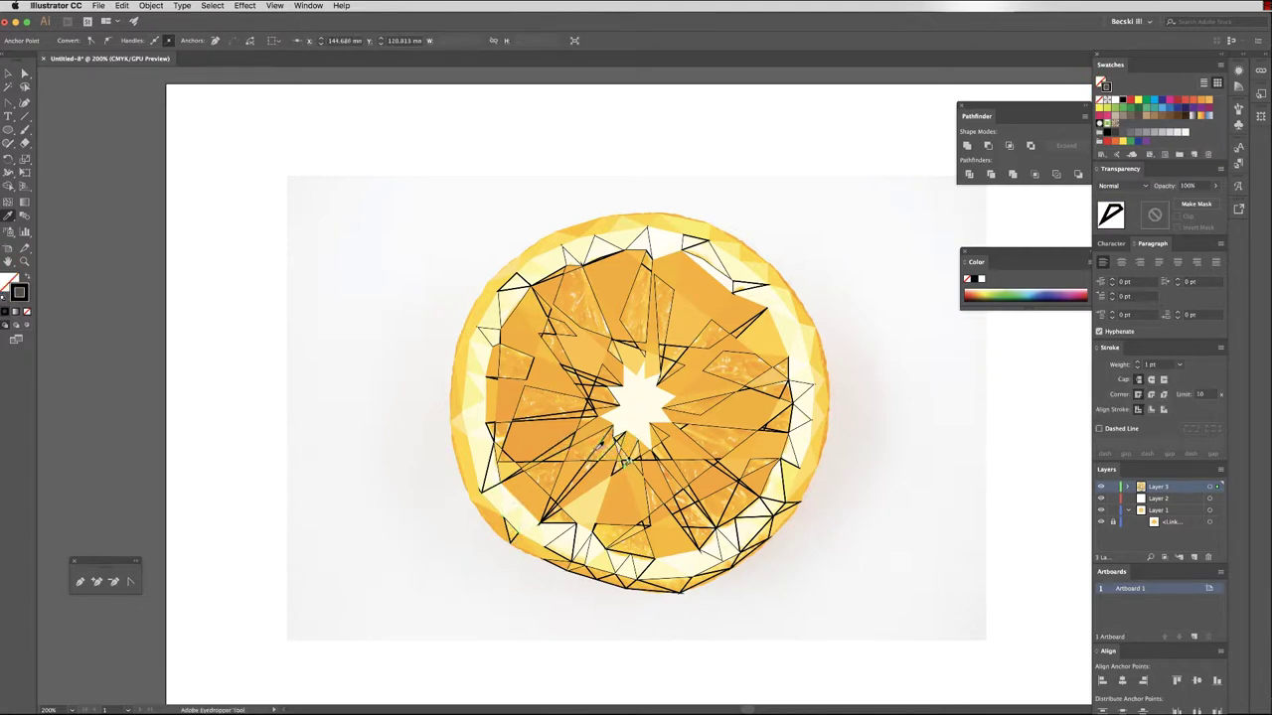
{"action": "left_click", "coordinate": [598, 453]}
Fill the long overlapping pulp pieces between the core and the lower-left rind with sampled orange tones.
{"action": "left_click", "coordinate": [581, 472], "text": "super"}
{"action": "left_click", "coordinate": [583, 492]}
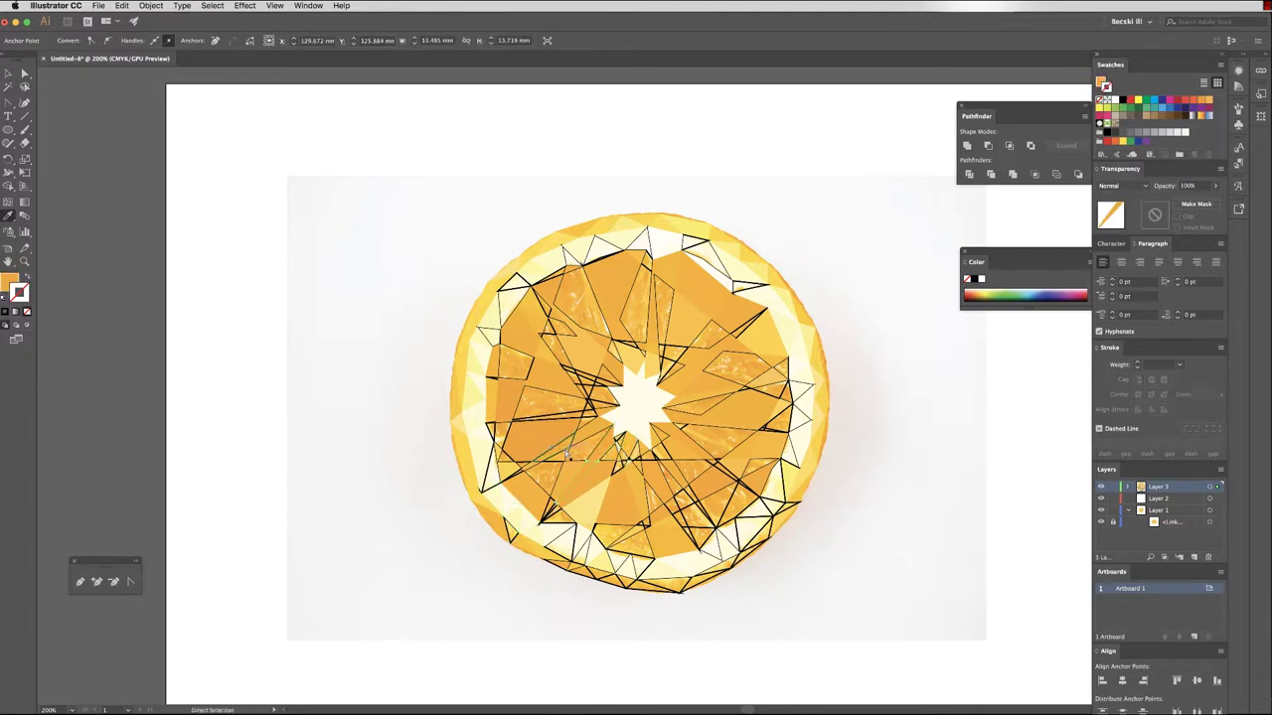
{"action": "left_click", "coordinate": [566, 445], "text": "super"}
{"action": "left_click", "coordinate": [582, 416]}
Fill the pulp pieces between the core and the right and upper-right rind with orange tones sampled from the photo.
{"action": "left_click", "coordinate": [683, 429], "text": "super"}
{"action": "left_click", "coordinate": [703, 405]}
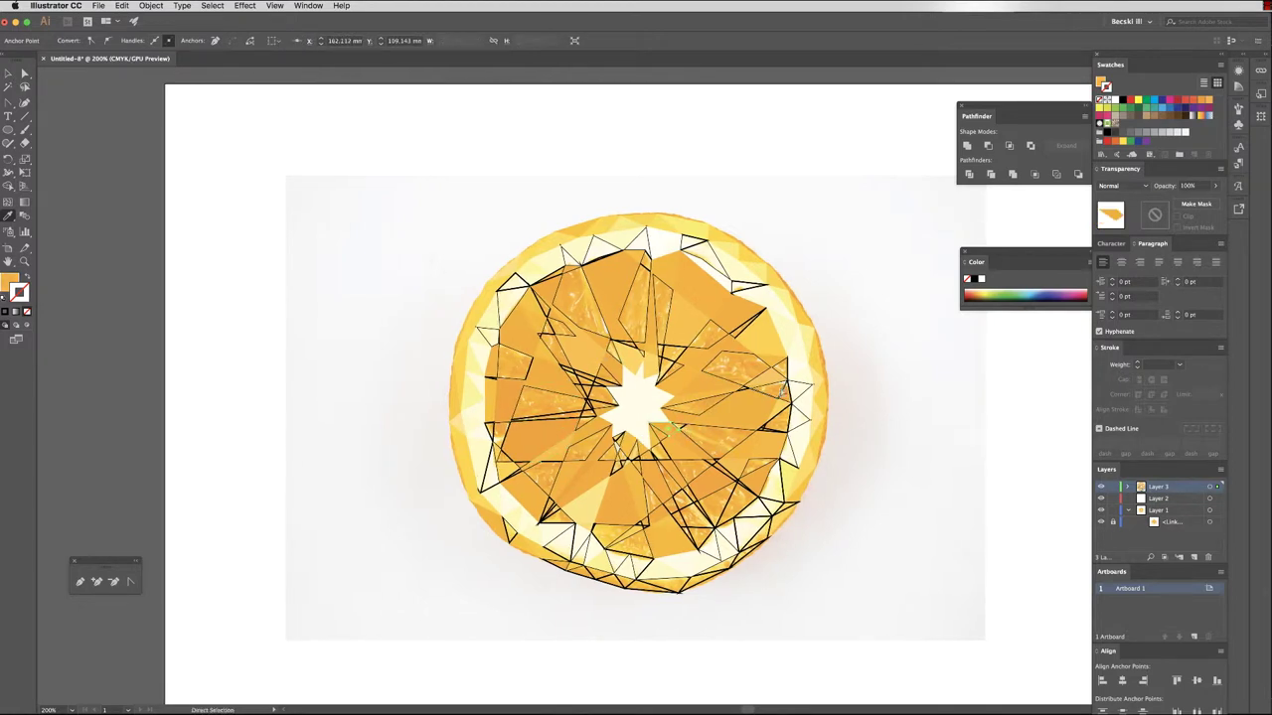
{"action": "left_click", "coordinate": [774, 388], "text": "super"}
{"action": "left_click", "coordinate": [770, 399]}
{"action": "left_click", "coordinate": [752, 320], "text": "super"}
{"action": "left_click", "coordinate": [738, 348]}
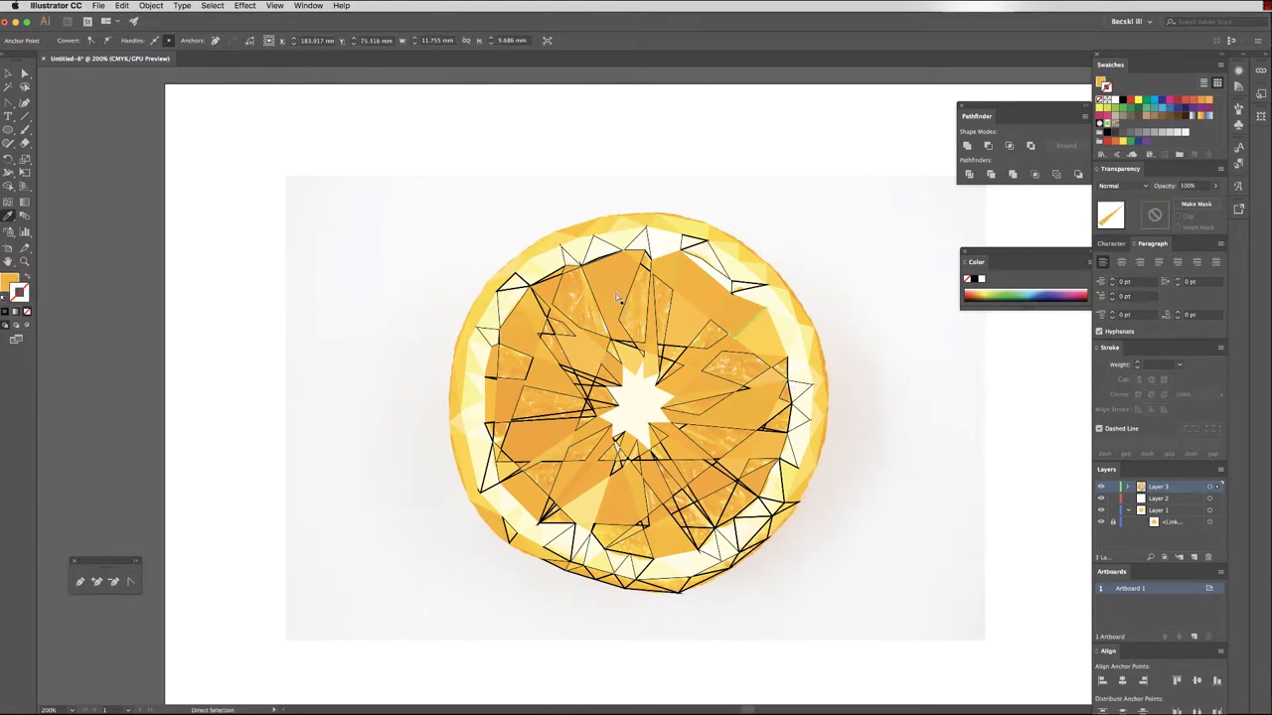
Fill the narrow pulp pieces above the core, near the top rind, with orange tones sampled from the photo.
{"action": "left_click", "coordinate": [617, 298], "text": "super"}
{"action": "left_click", "coordinate": [628, 298]}
{"action": "left_click", "coordinate": [651, 265], "text": "super"}
{"action": "left_click", "coordinate": [662, 283]}
{"action": "left_click", "coordinate": [693, 246], "text": "super"}
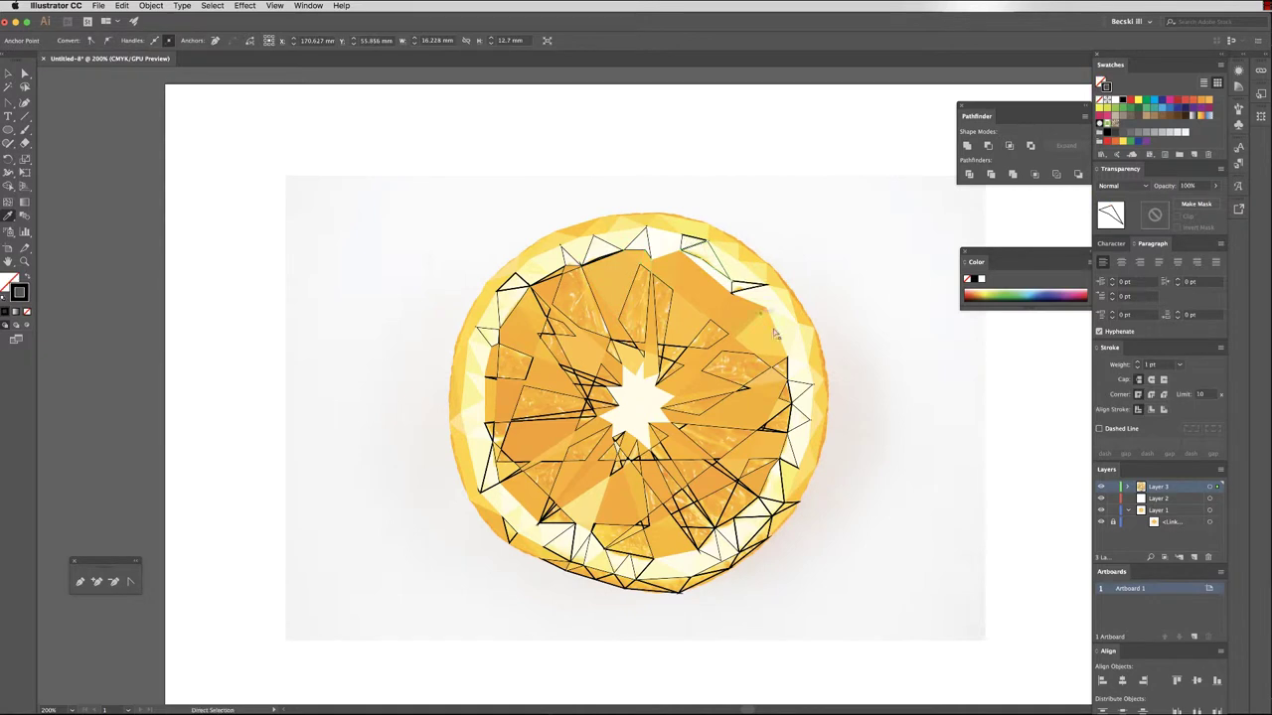
Fill the small pulp pieces beside the right rind with orange tones sampled from the photo.
{"action": "left_click", "coordinate": [791, 384], "text": "super"}
{"action": "left_click", "coordinate": [785, 396]}
{"action": "left_click", "coordinate": [788, 431], "text": "super"}
{"action": "left_click", "coordinate": [793, 433]}
{"action": "left_click", "coordinate": [791, 404], "text": "super"}
{"action": "left_click", "coordinate": [787, 418]}
{"action": "left_click", "coordinate": [760, 431], "text": "super"}
{"action": "left_click", "coordinate": [763, 427]}
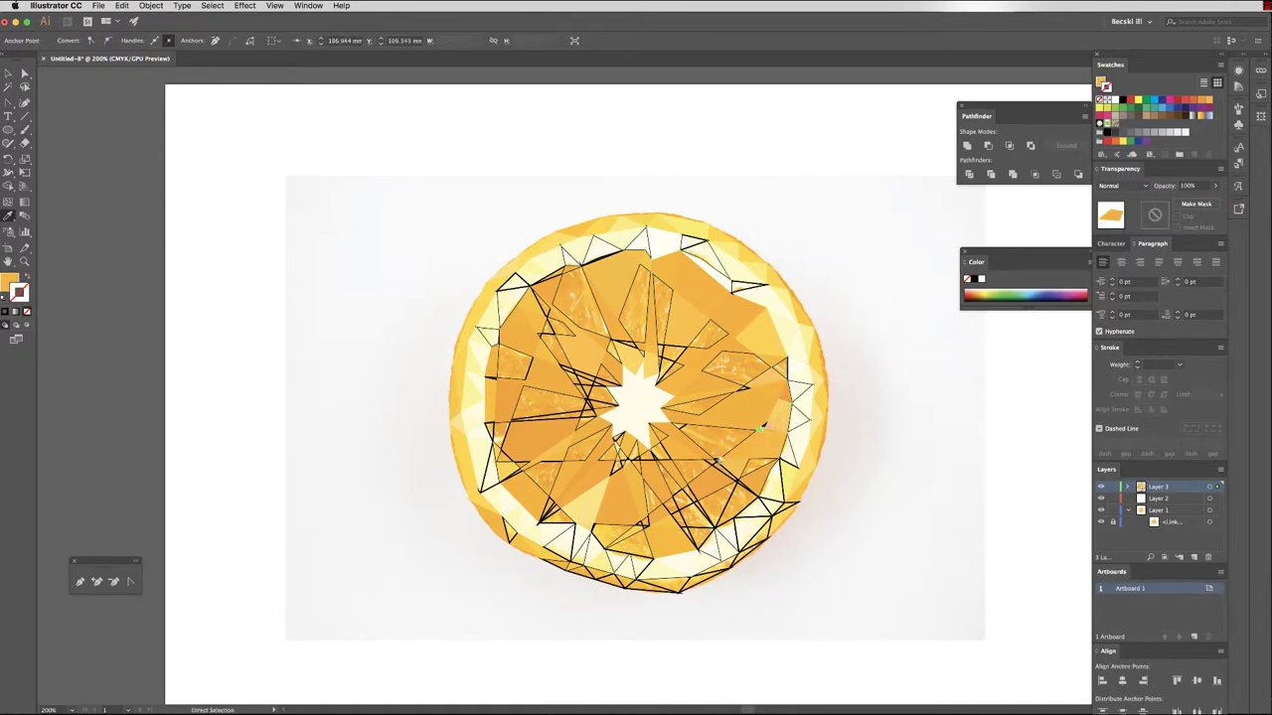
Fill the outlined pulp pieces near the lower-right rind with orange tones sampled from the photo.
{"action": "left_click", "coordinate": [752, 474], "text": "super"}
{"action": "left_click", "coordinate": [732, 500]}
{"action": "left_click", "coordinate": [703, 519], "text": "super"}
{"action": "left_click", "coordinate": [697, 528]}
{"action": "left_click", "coordinate": [679, 509], "text": "super"}
{"action": "left_click", "coordinate": [686, 510]}
{"action": "key", "text": "super+z"}
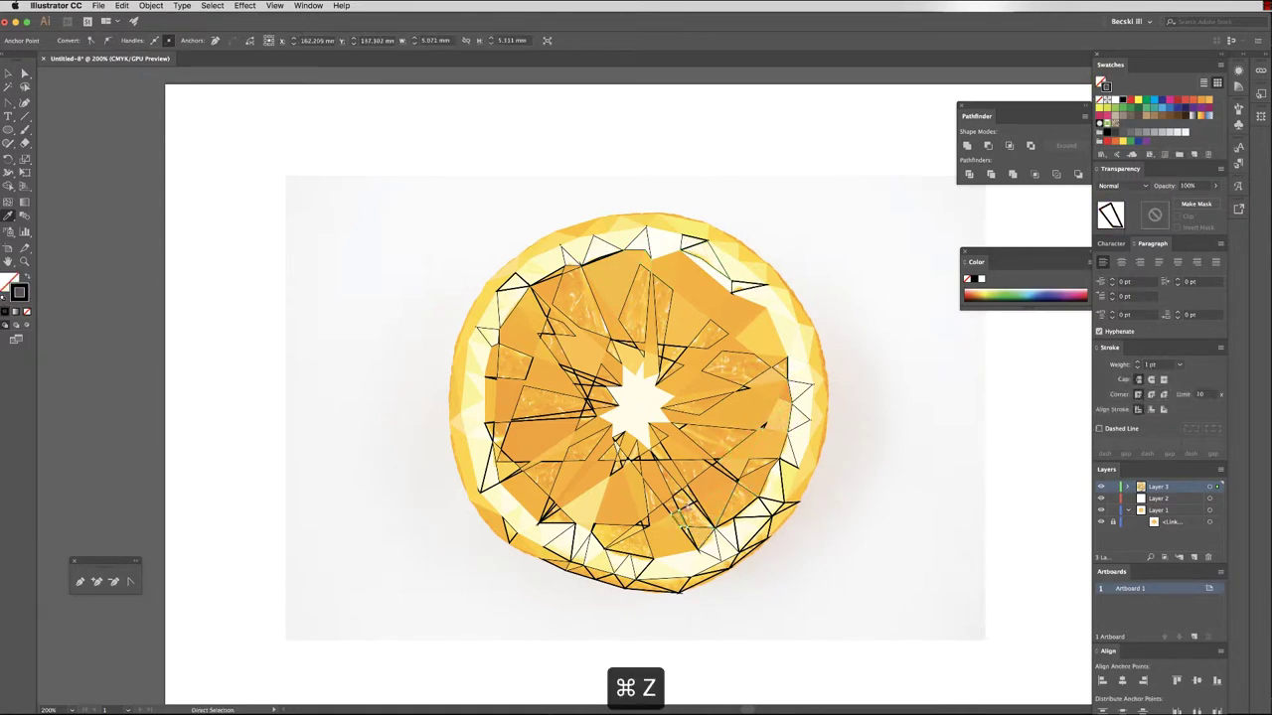
Fill the small overlapping pieces in the middle of the lower-right pulp with tones sampled from the photo.
{"action": "left_click", "coordinate": [684, 508], "text": "super"}
{"action": "left_click", "coordinate": [686, 497], "text": "super"}
{"action": "left_click", "coordinate": [702, 515]}
{"action": "left_click", "coordinate": [645, 527], "text": "super"}
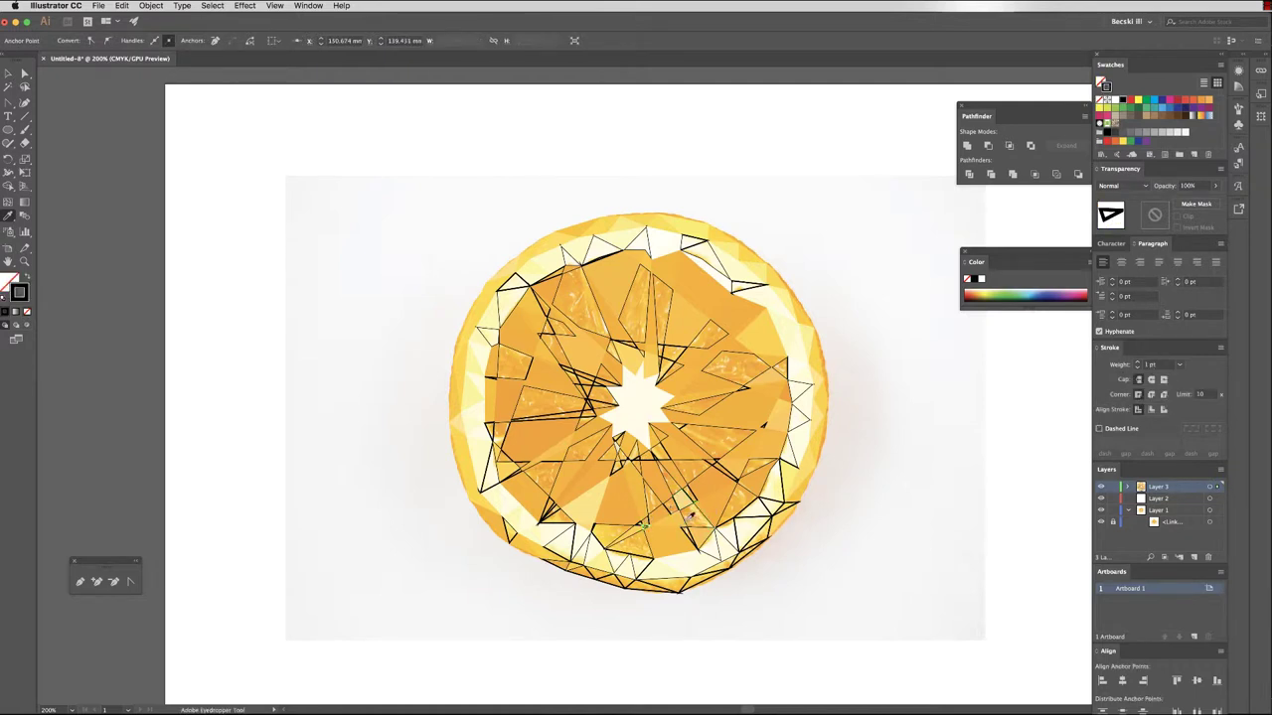
Fill leftover pulp and rind pieces on the slice's left side with sampled orange and pale tones.
{"action": "left_click", "coordinate": [549, 509], "text": "ctrl"}
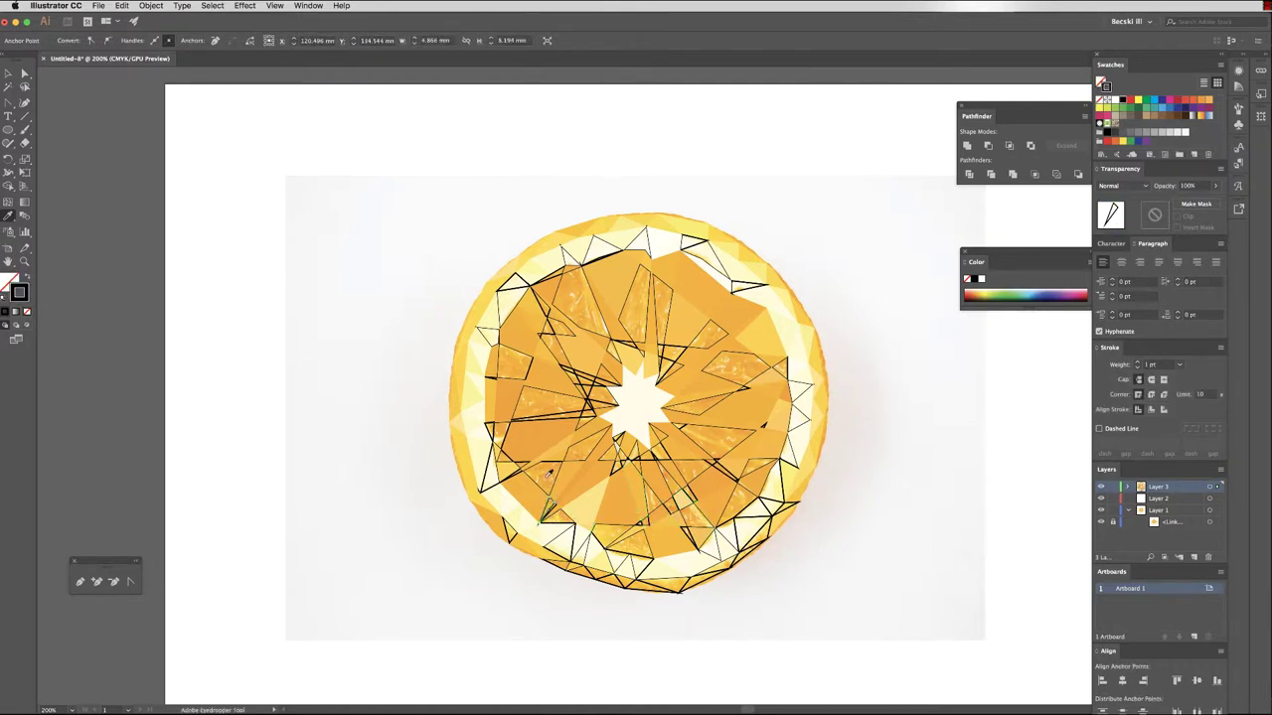
{"action": "left_click", "coordinate": [546, 478]}
{"action": "left_click", "coordinate": [495, 484], "text": "super"}
{"action": "left_click", "coordinate": [498, 474]}
{"action": "left_click", "coordinate": [491, 431], "text": "super"}
{"action": "left_click", "coordinate": [499, 434]}
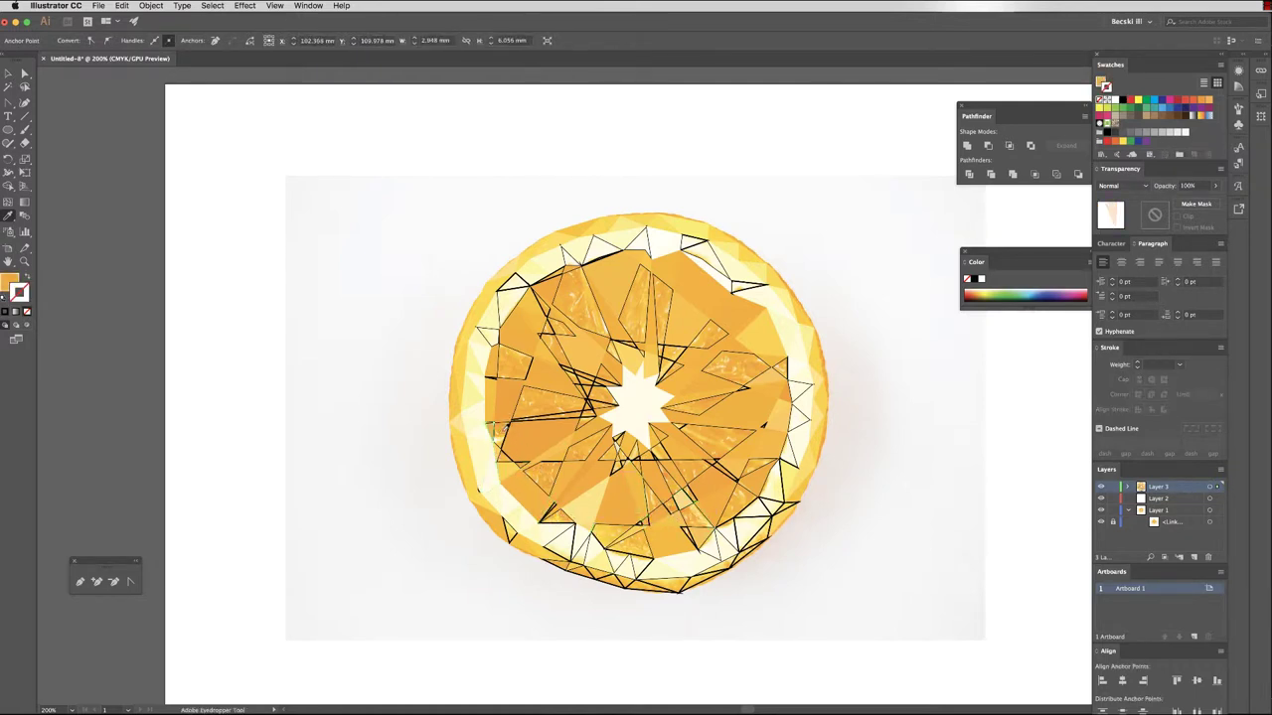
{"action": "left_click", "coordinate": [594, 406], "text": "ctrl"}
Fill the rind pieces on the slice's lower-right side with cream and yellow tones sampled from the photo.
{"action": "left_click", "coordinate": [769, 518], "text": "super"}
{"action": "left_click", "coordinate": [776, 506]}
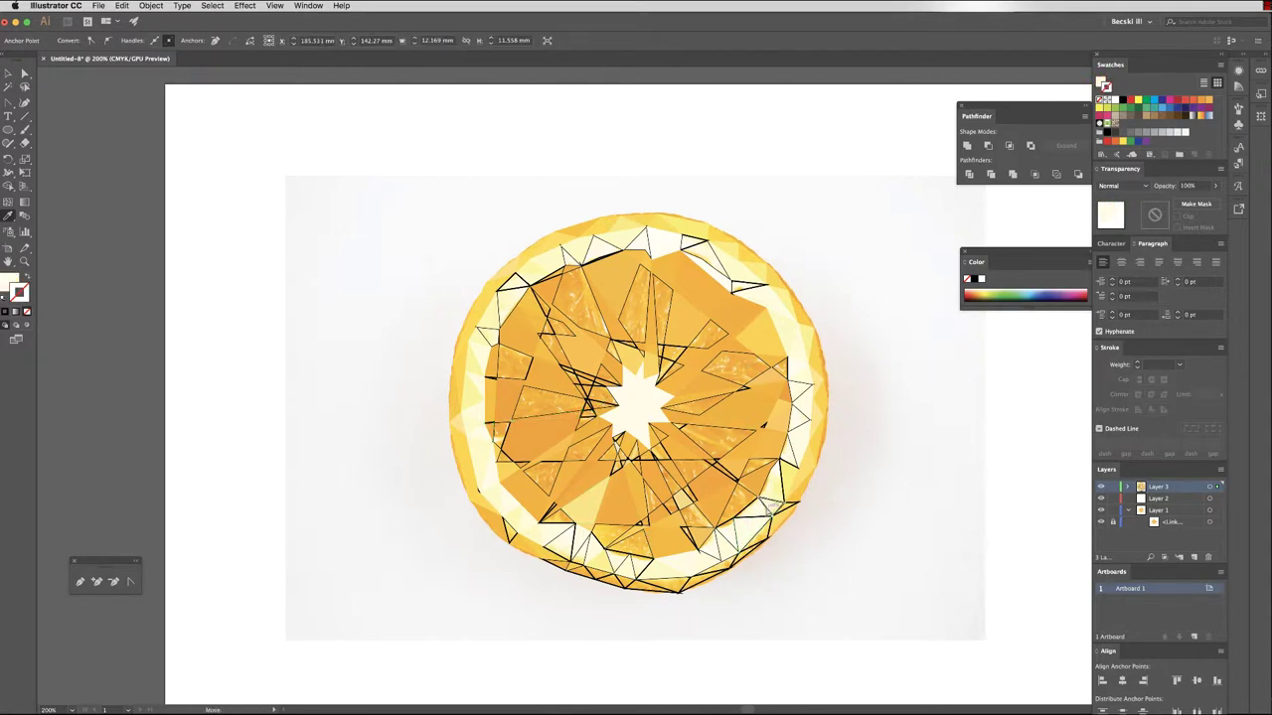
{"action": "left_click", "coordinate": [782, 489], "text": "super"}
{"action": "left_click", "coordinate": [788, 473]}
{"action": "left_click", "coordinate": [800, 450]}
{"action": "left_click", "coordinate": [787, 485], "text": "super"}
{"action": "left_click", "coordinate": [778, 489]}
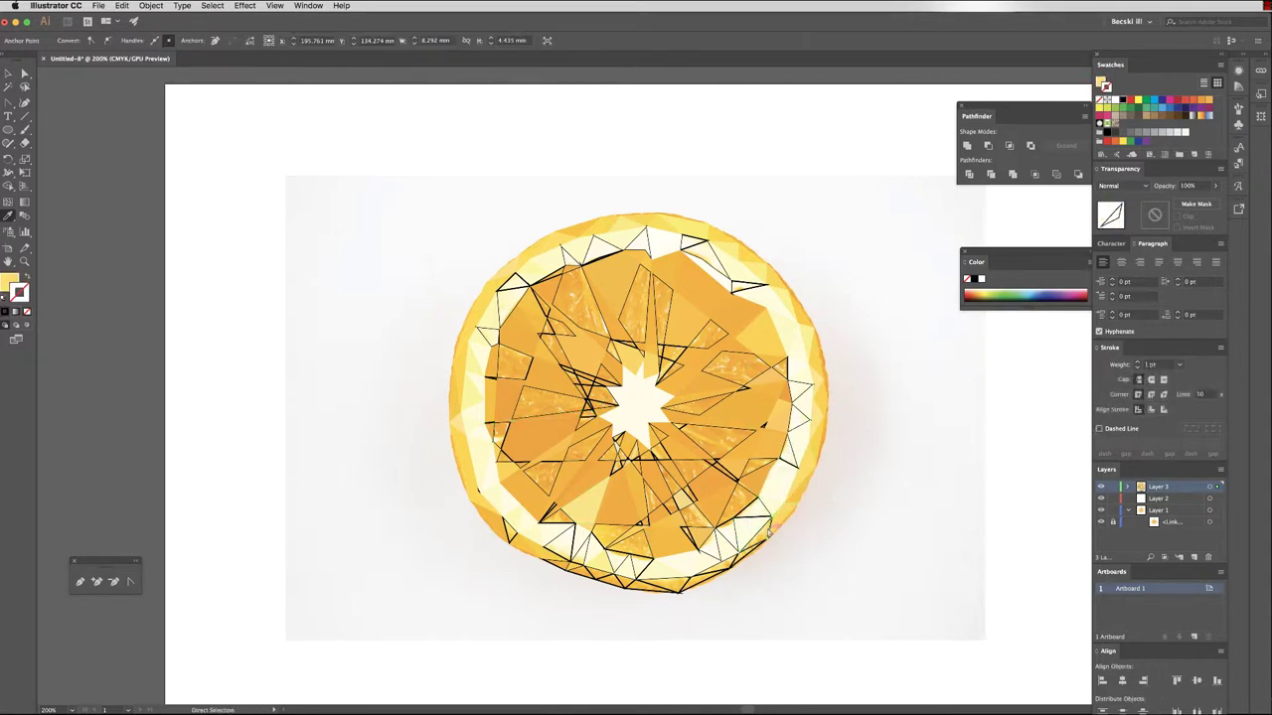
Fill the outer peel pieces along the slice's bottom edge with yellow-orange tones sampled from the photo.
{"action": "left_click", "coordinate": [668, 590], "text": "ctrl"}
{"action": "left_click", "coordinate": [669, 587]}
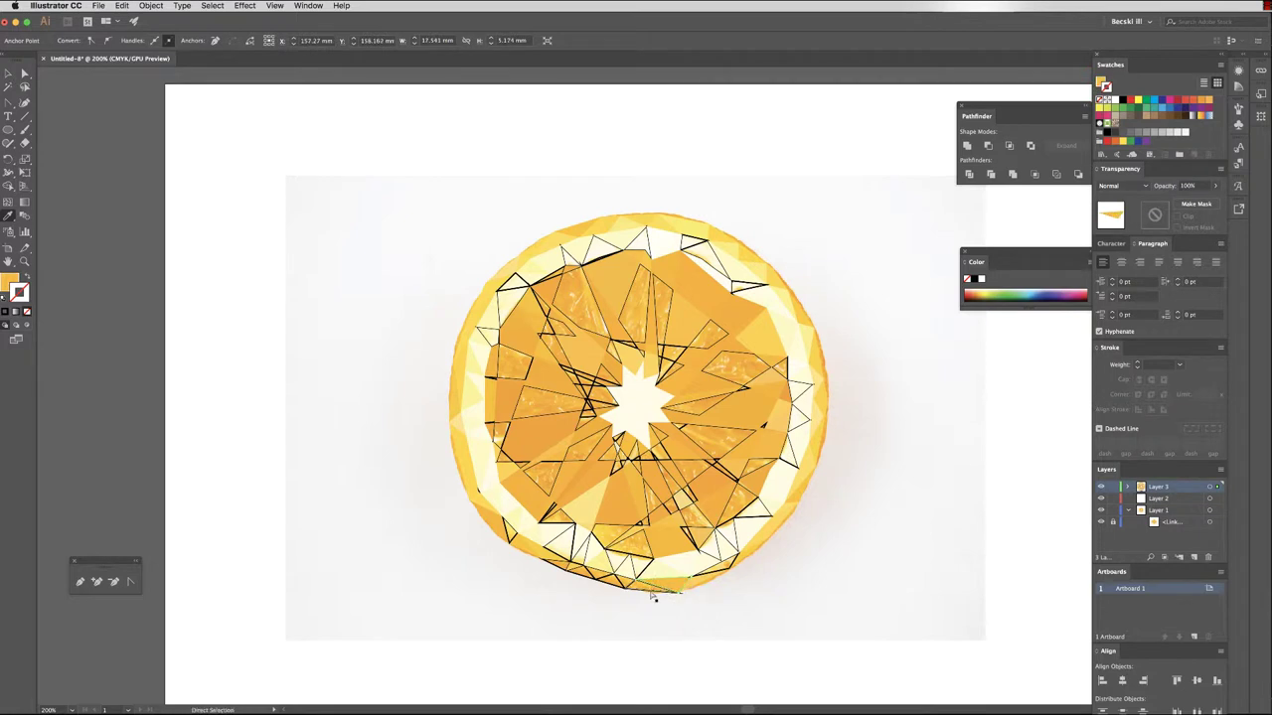
{"action": "left_click", "coordinate": [653, 591], "text": "super"}
{"action": "left_click", "coordinate": [641, 586]}
{"action": "left_click", "coordinate": [603, 578], "text": "super"}
{"action": "left_click", "coordinate": [587, 577]}
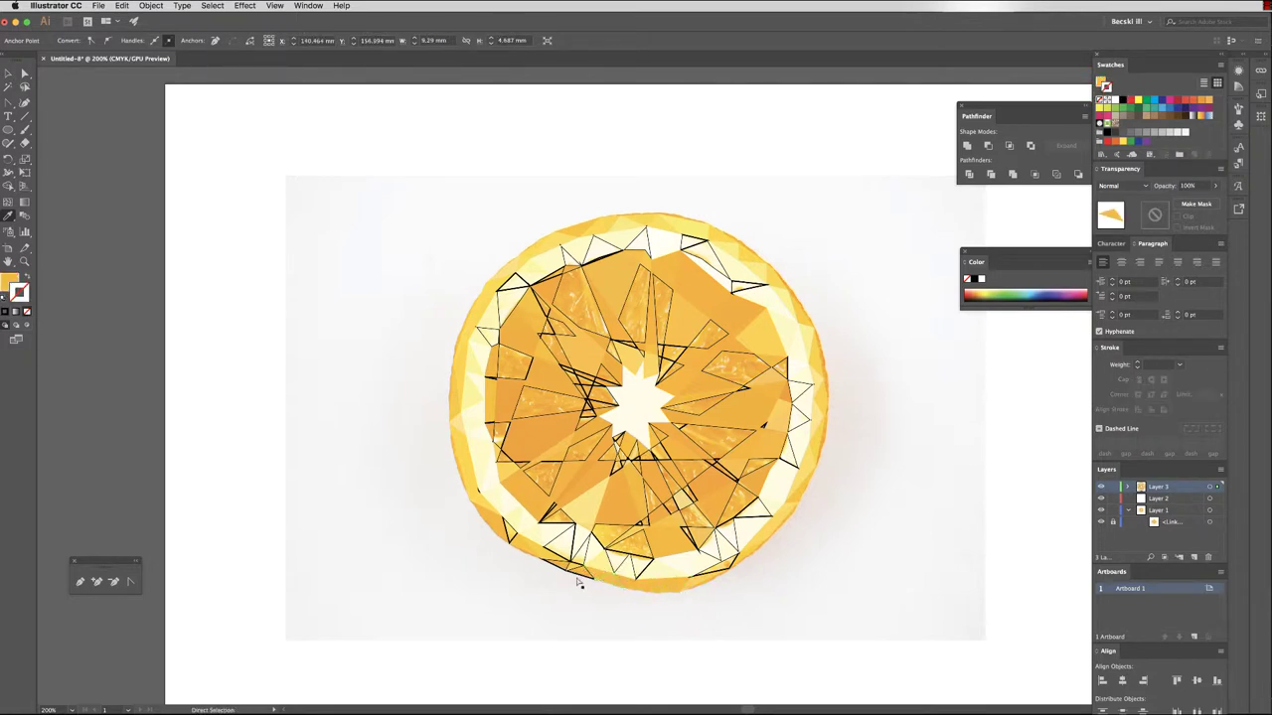
Fill the remaining peel slivers along the lower-left edge with yellow-orange tones sampled from the photo.
{"action": "left_click", "coordinate": [579, 575], "text": "super"}
{"action": "left_click", "coordinate": [564, 567]}
{"action": "left_click", "coordinate": [557, 563], "text": "super"}
{"action": "left_click", "coordinate": [538, 552]}
{"action": "left_click", "coordinate": [509, 537], "text": "super"}
{"action": "left_click", "coordinate": [505, 532]}
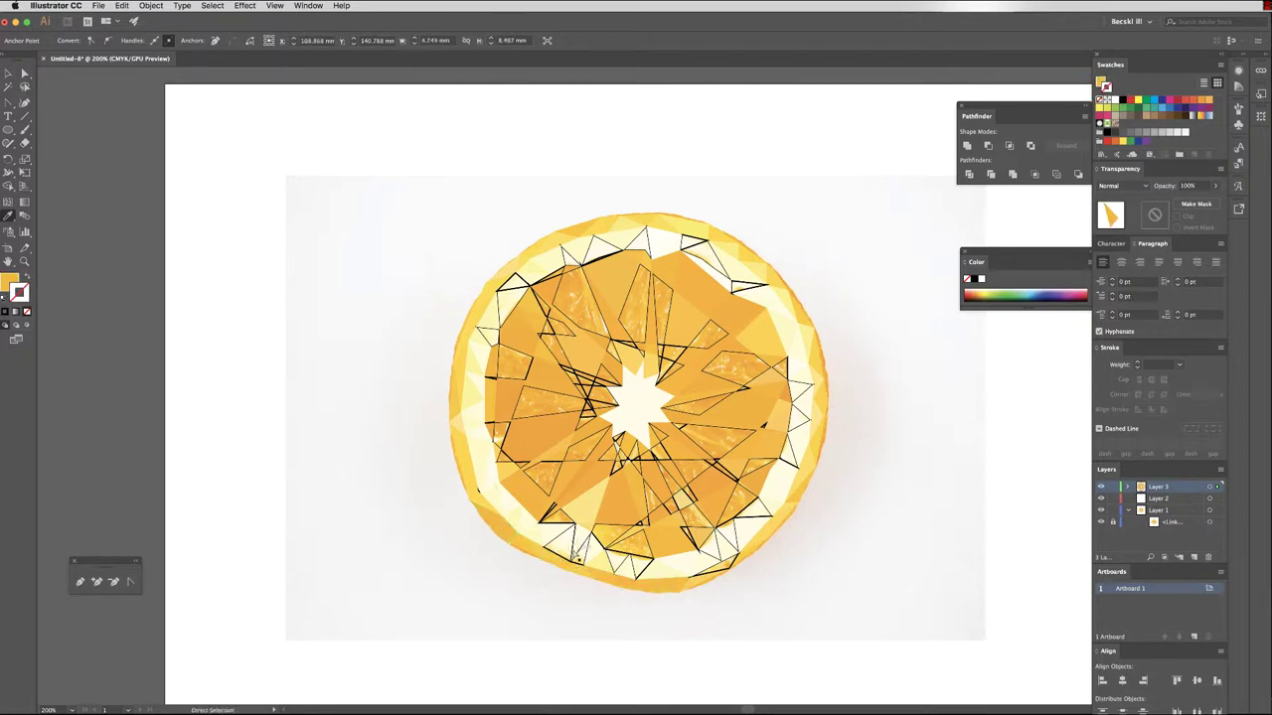
Fill the lower-left rind triangle with a pale tone and the pulp piece above it with sampled orange.
{"action": "left_click", "coordinate": [572, 552], "text": "super"}
{"action": "left_click", "coordinate": [563, 535]}
{"action": "left_click", "coordinate": [565, 523], "text": "super"}
{"action": "left_click", "coordinate": [564, 514]}
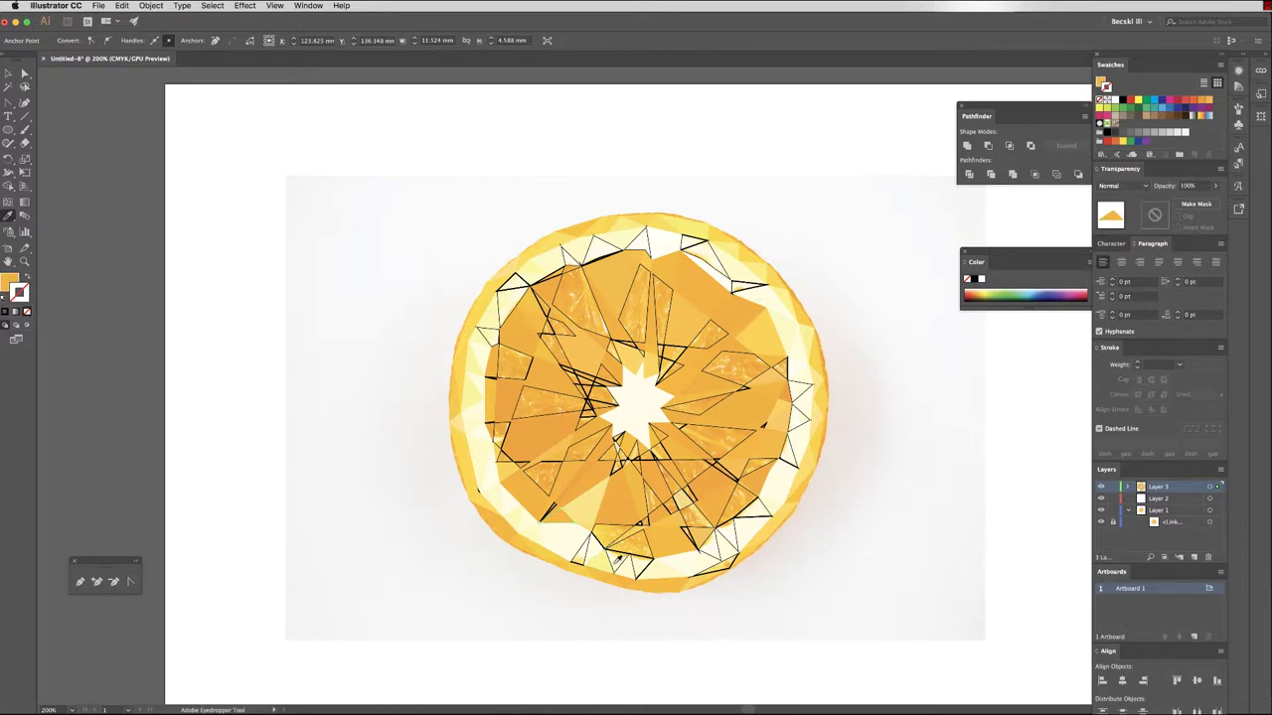
Fill the leftover rind pieces at the bottom left and a rind piece at the upper left with sampled yellow tones.
{"action": "left_click", "coordinate": [582, 566], "text": "ctrl"}
{"action": "left_click", "coordinate": [583, 566]}
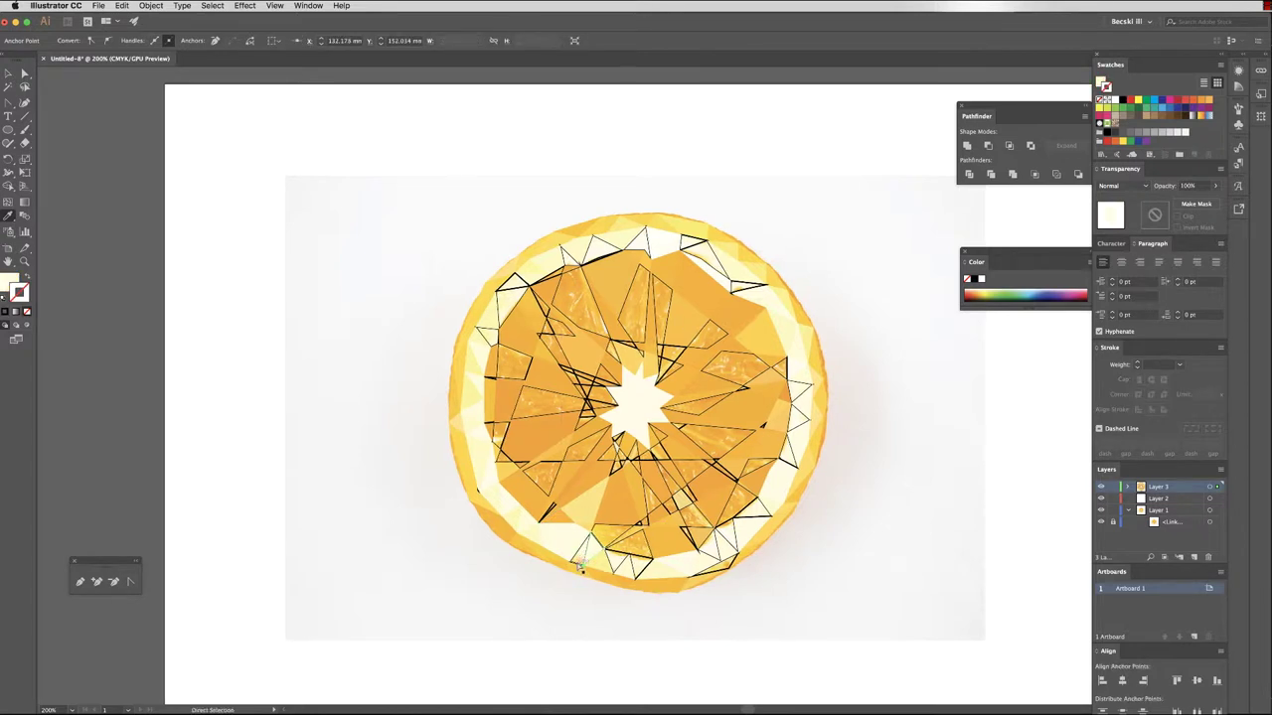
{"action": "left_click", "coordinate": [586, 561], "text": "super"}
{"action": "left_click", "coordinate": [584, 559]}
{"action": "scroll", "coordinate": [541, 405], "scroll_direction": "right", "scroll_amount": 1}
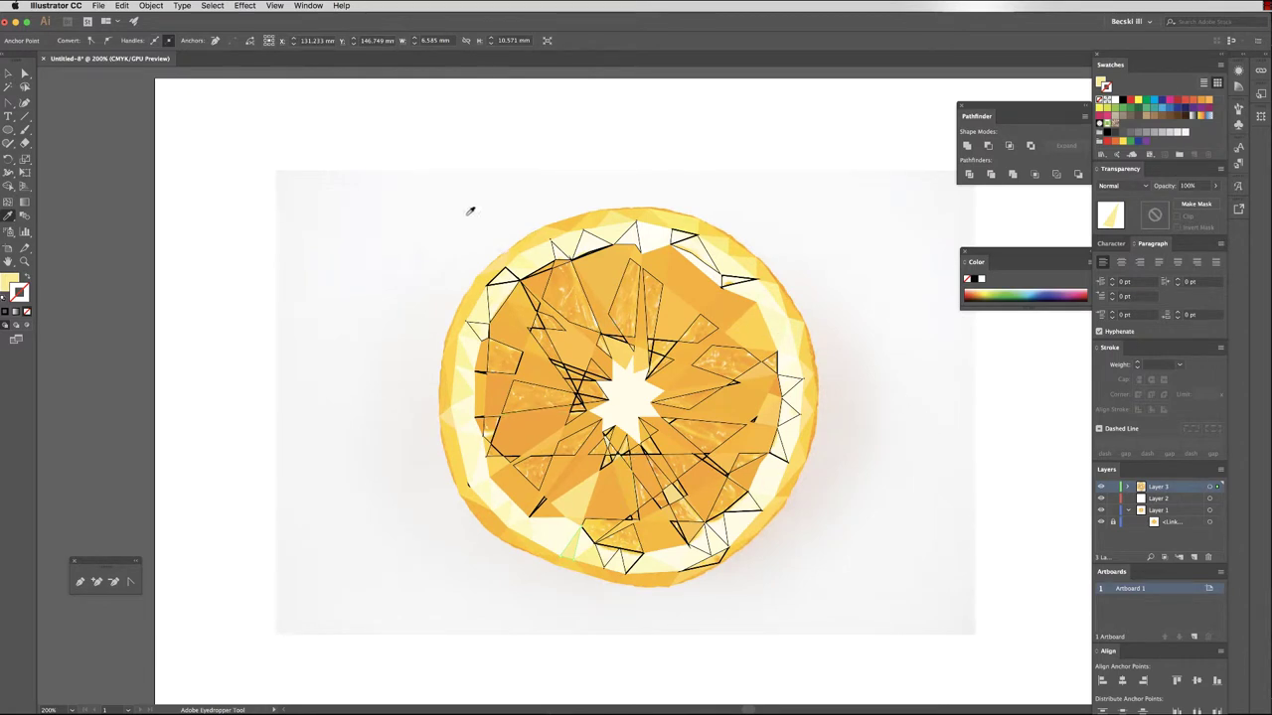
{"action": "left_click", "coordinate": [511, 279], "text": "ctrl"}
{"action": "left_click", "coordinate": [574, 264]}
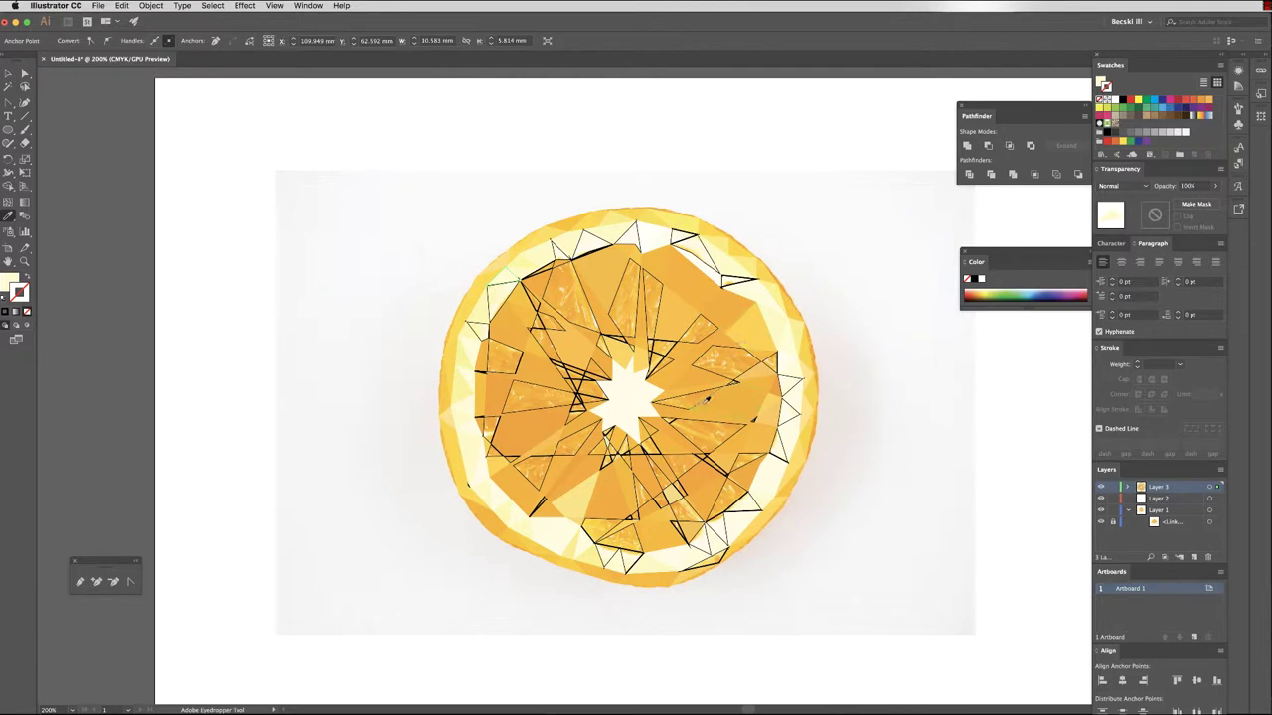
Fill small pulp slivers to the left of and above the star-shaped core with orange tones sampled from the photo.
{"action": "left_click", "coordinate": [578, 391], "text": "super"}
{"action": "left_click", "coordinate": [586, 389]}
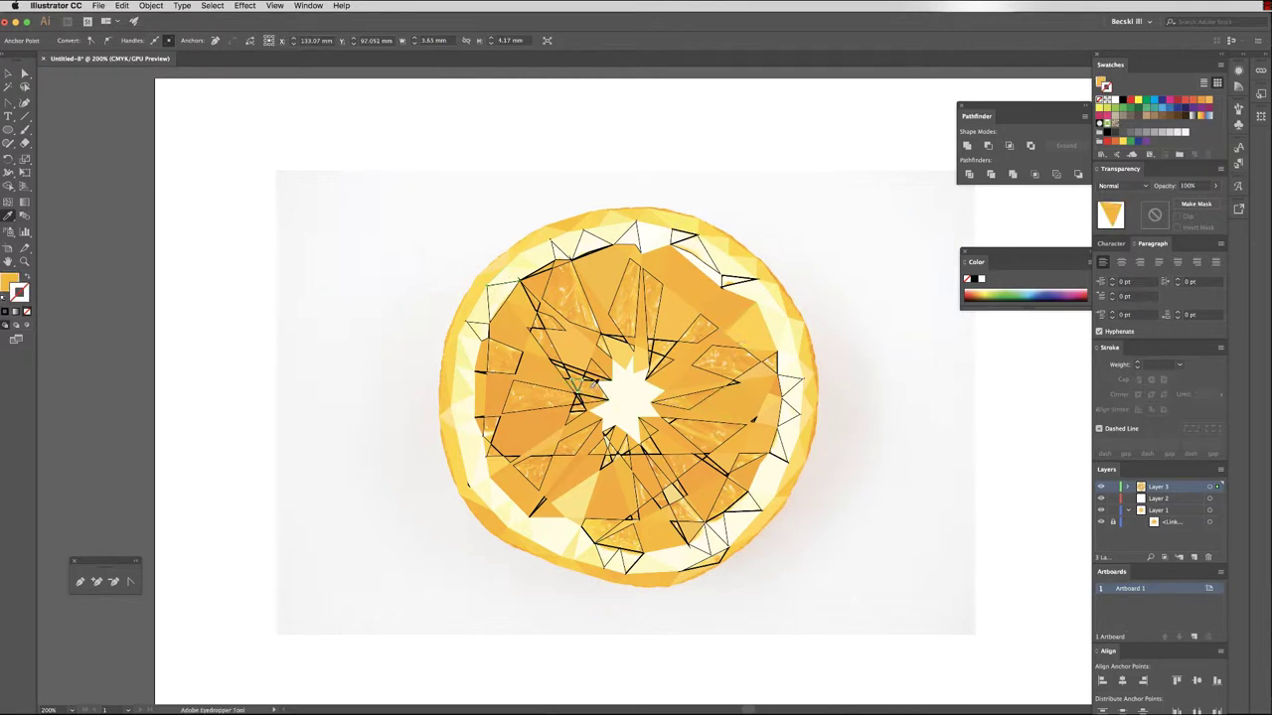
{"action": "left_click", "coordinate": [593, 376], "text": "super"}
{"action": "left_click", "coordinate": [592, 375]}
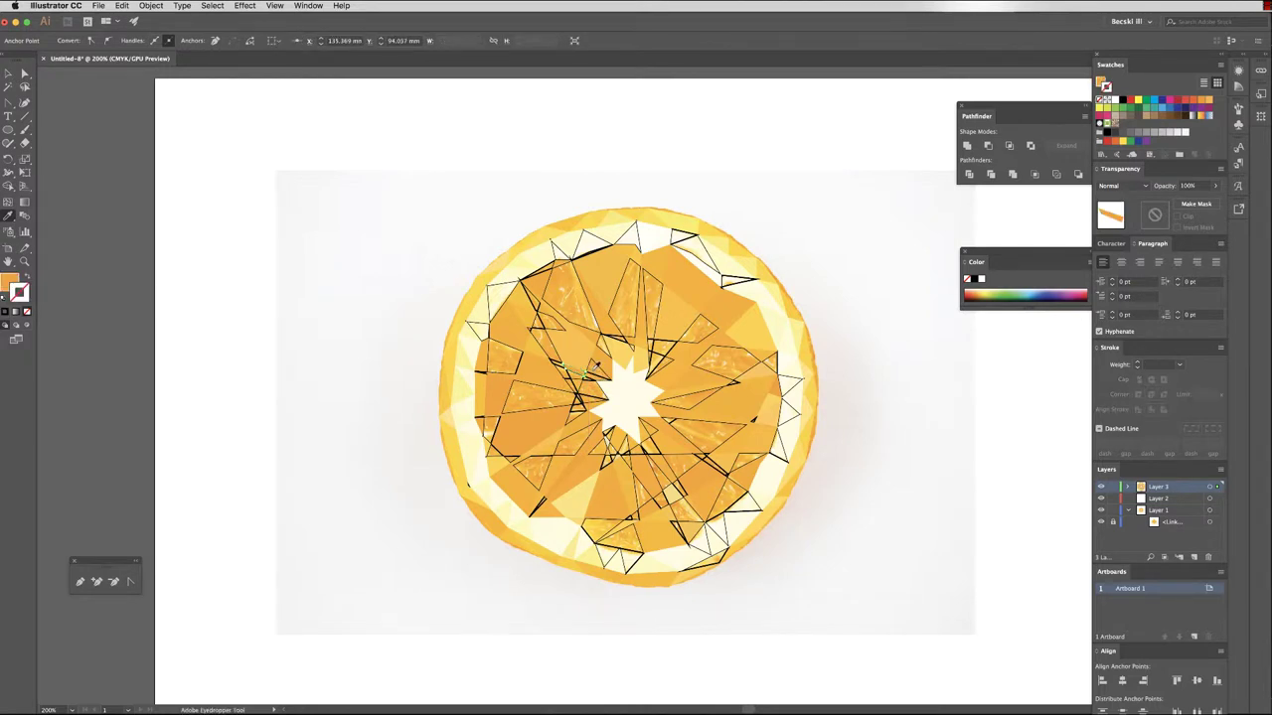
{"action": "left_click", "coordinate": [557, 363], "text": "super"}
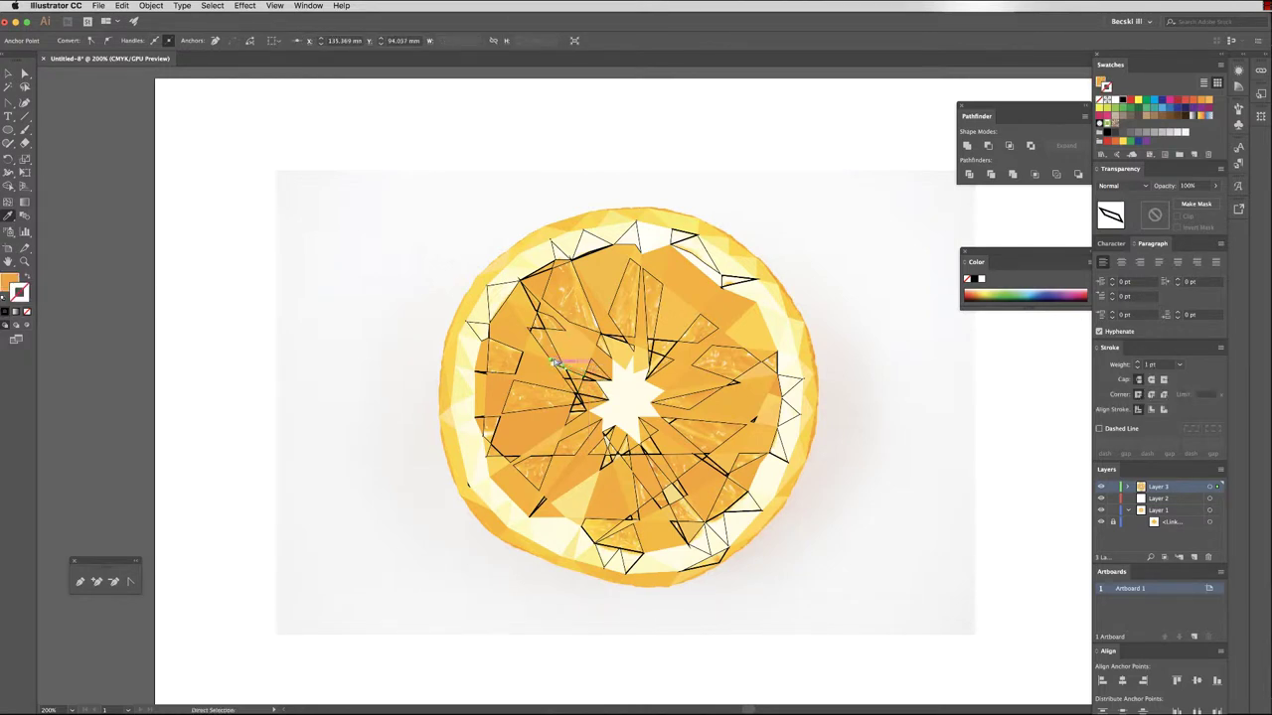
{"action": "left_click", "coordinate": [564, 360]}
{"action": "left_click", "coordinate": [662, 342], "text": "ctrl"}
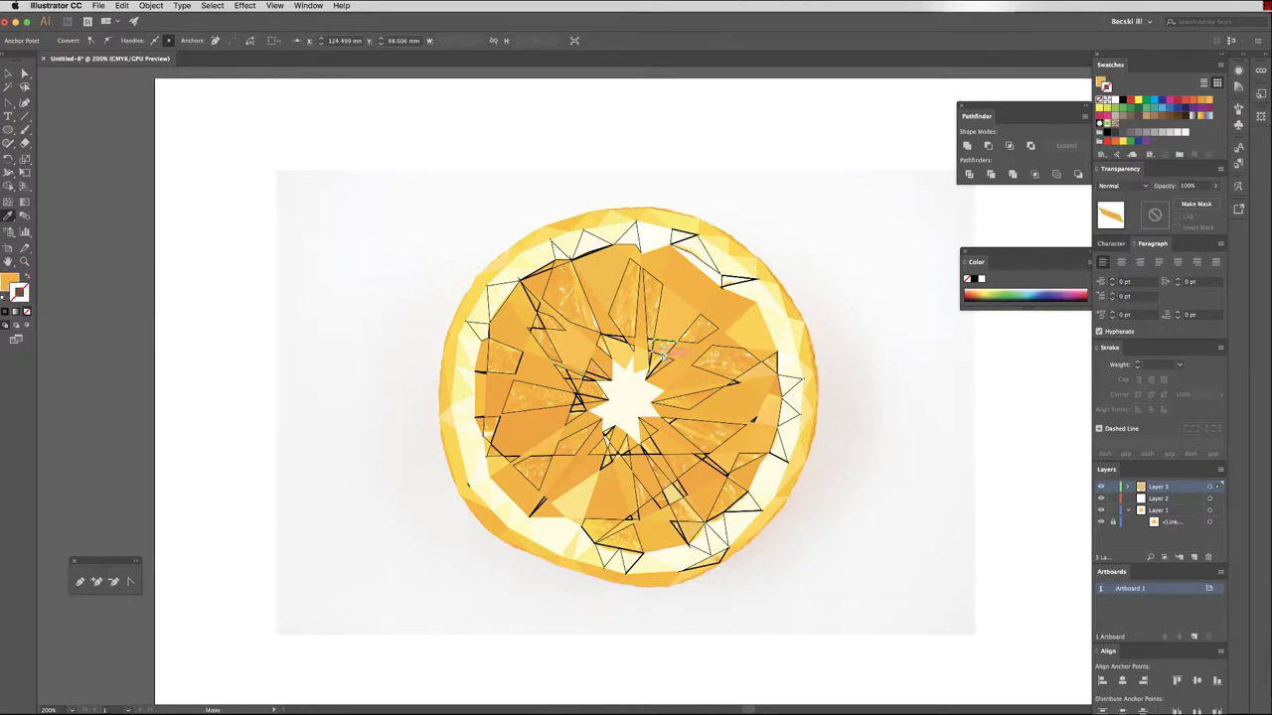
{"action": "left_click", "coordinate": [664, 345]}
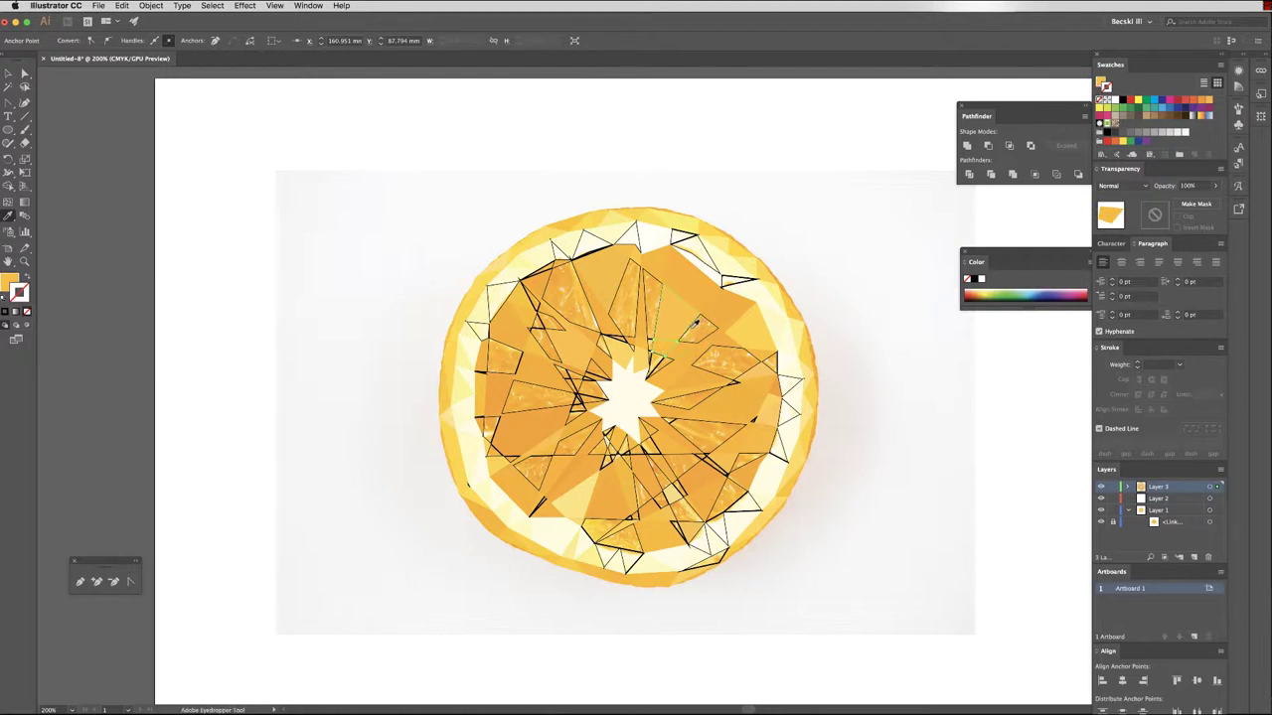
Expand Layer 3, then undock and enlarge the layer list to show its individual paths.
{"action": "left_click", "coordinate": [1127, 487]}
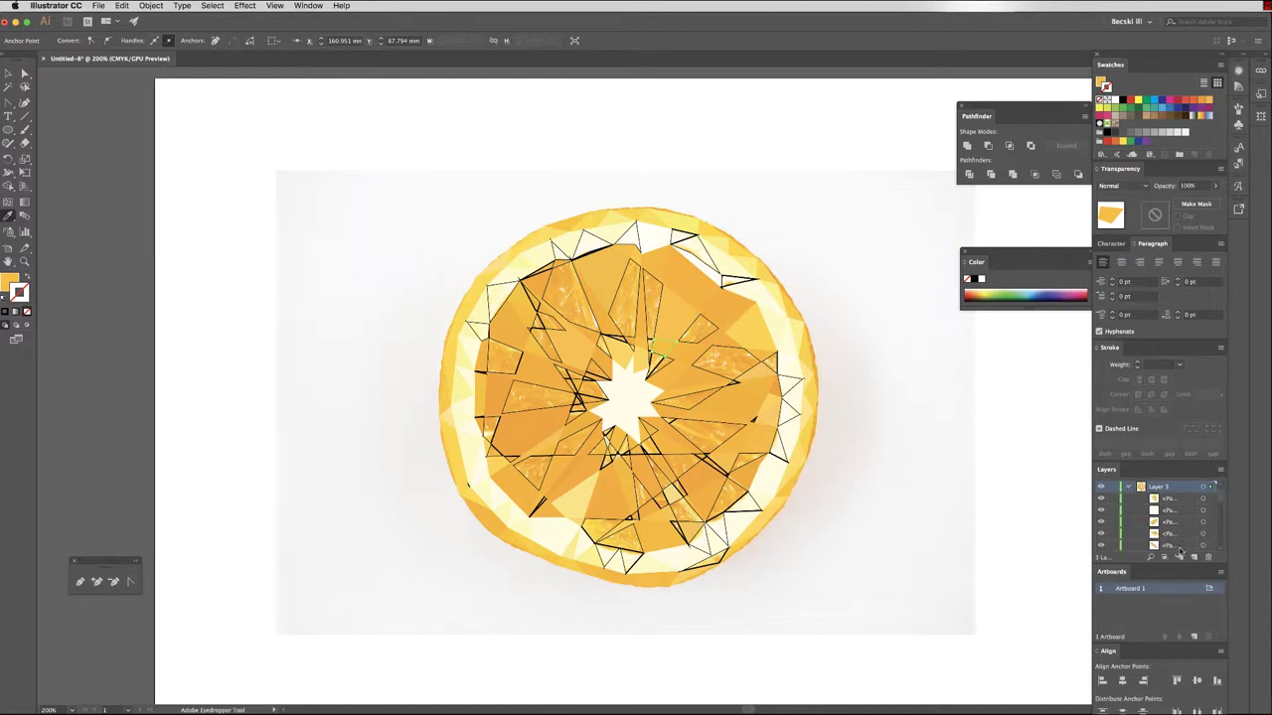
{"action": "left_click_drag", "start_coordinate": [1103, 471], "coordinate": [866, 326]}
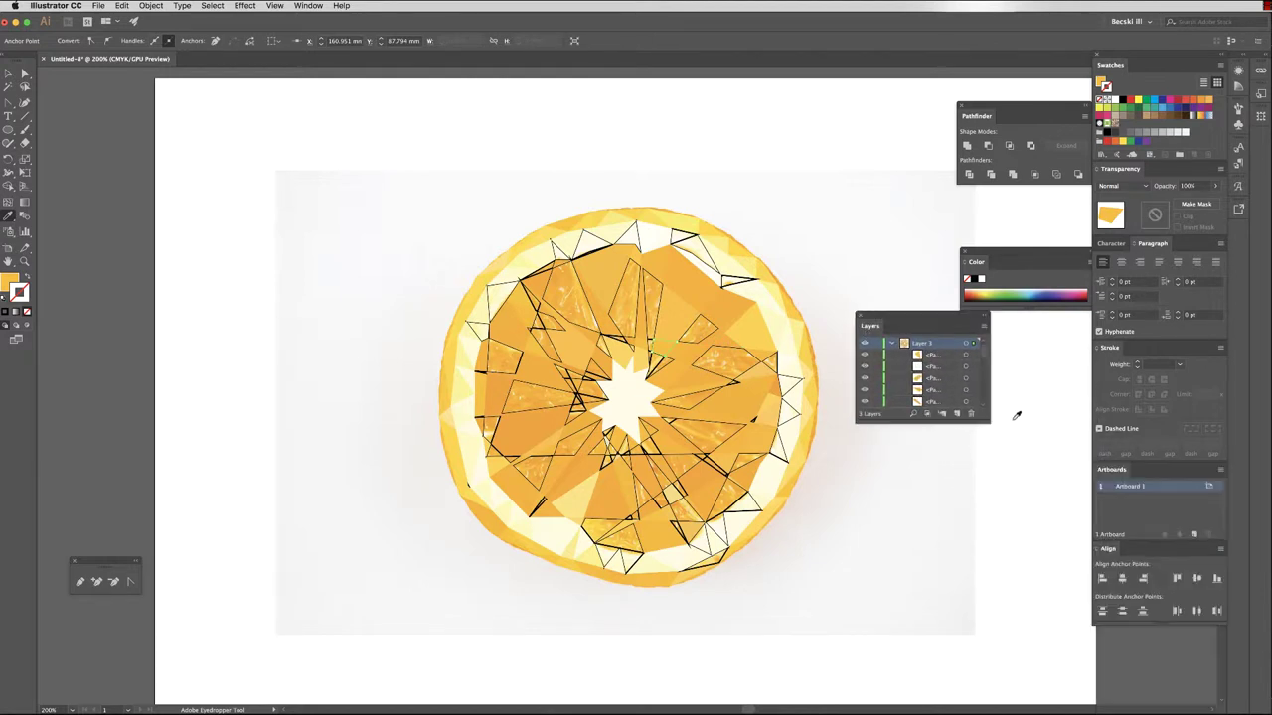
{"action": "left_click_drag", "start_coordinate": [981, 422], "coordinate": [1041, 652]}
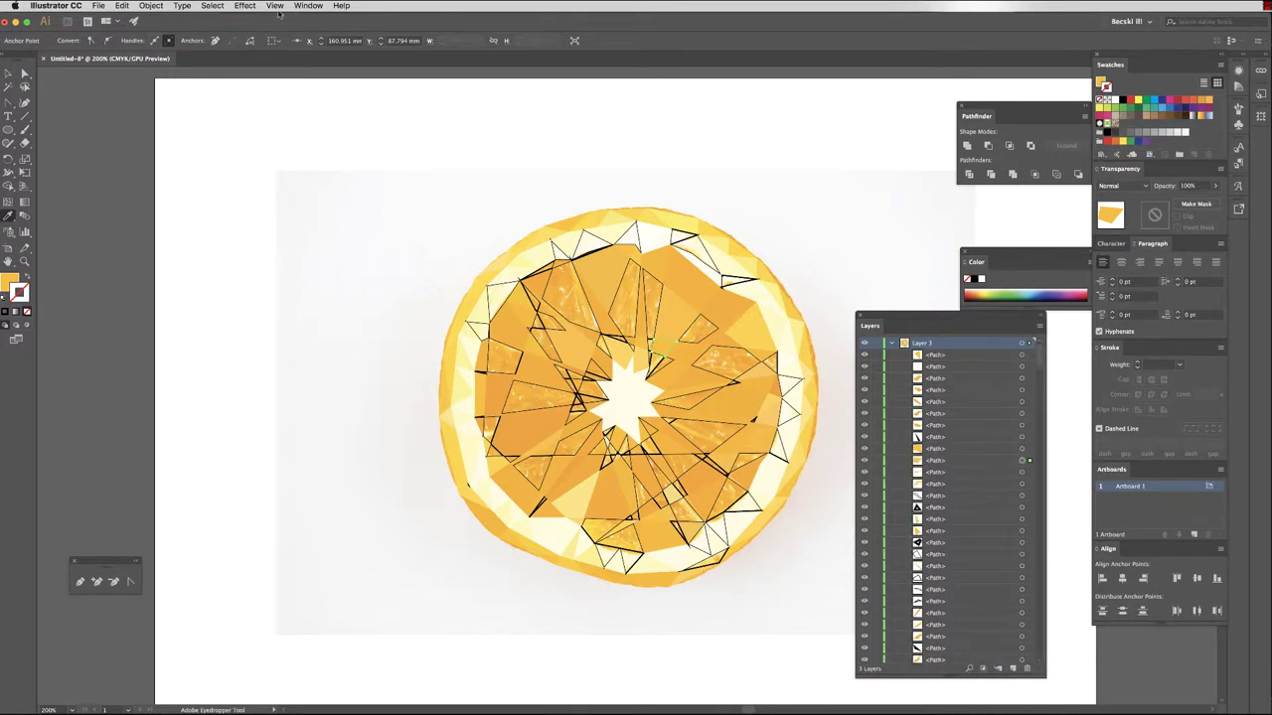
{"action": "left_click", "coordinate": [308, 6]}
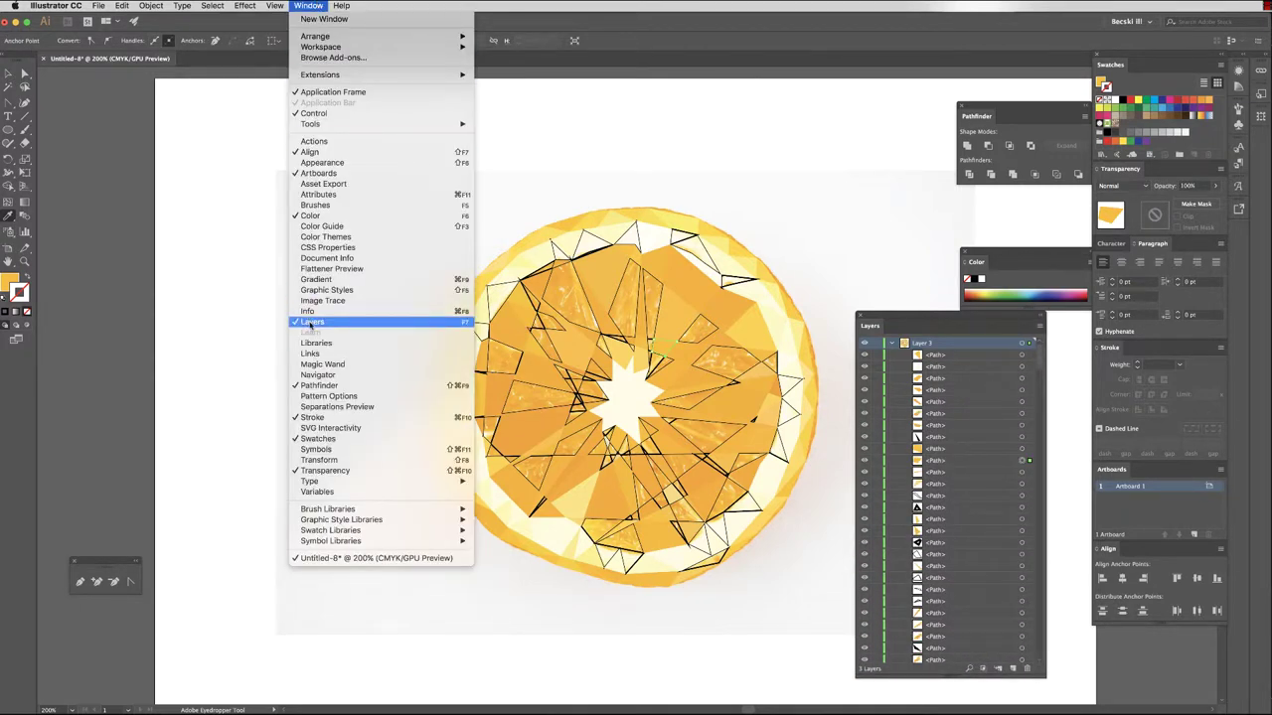
{"action": "left_click", "coordinate": [953, 319]}
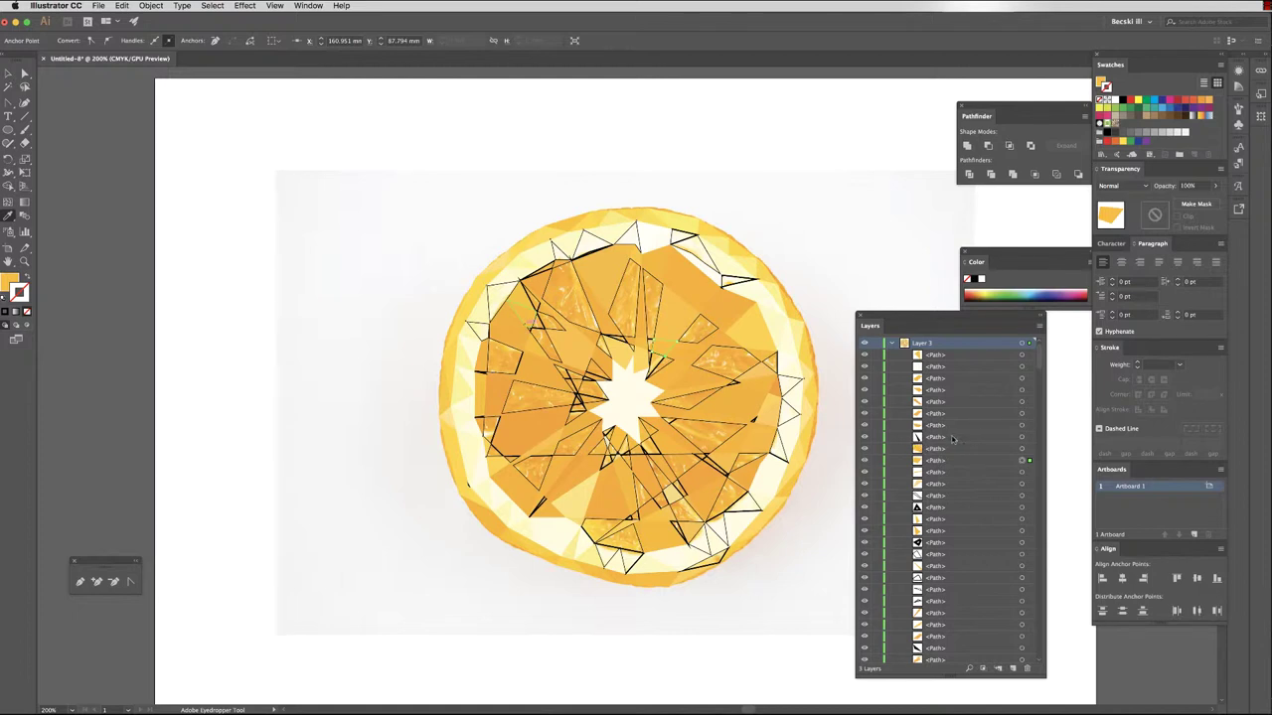
Fill the unfilled Layer 3 slivers at the pulp's upper edge, lower right and just below the core with sampled orange tones.
{"action": "left_click", "coordinate": [1024, 438]}
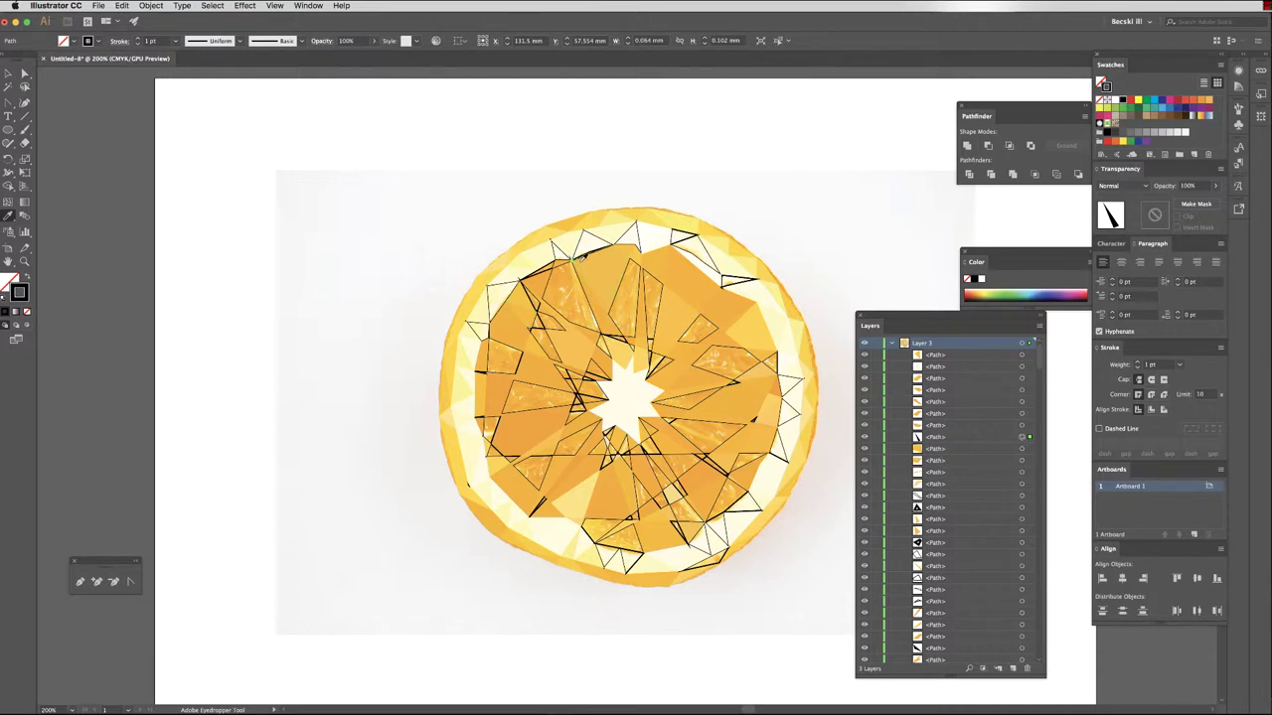
{"action": "left_click", "coordinate": [614, 260]}
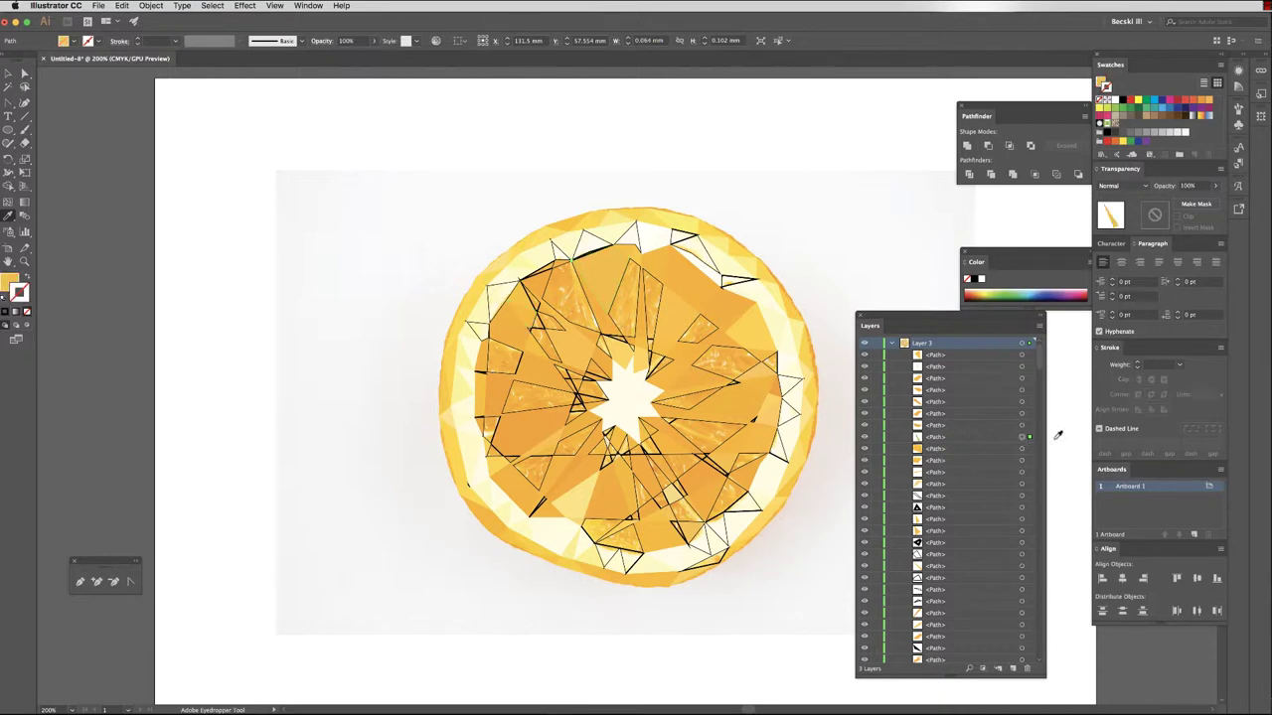
{"action": "left_click", "coordinate": [1022, 496]}
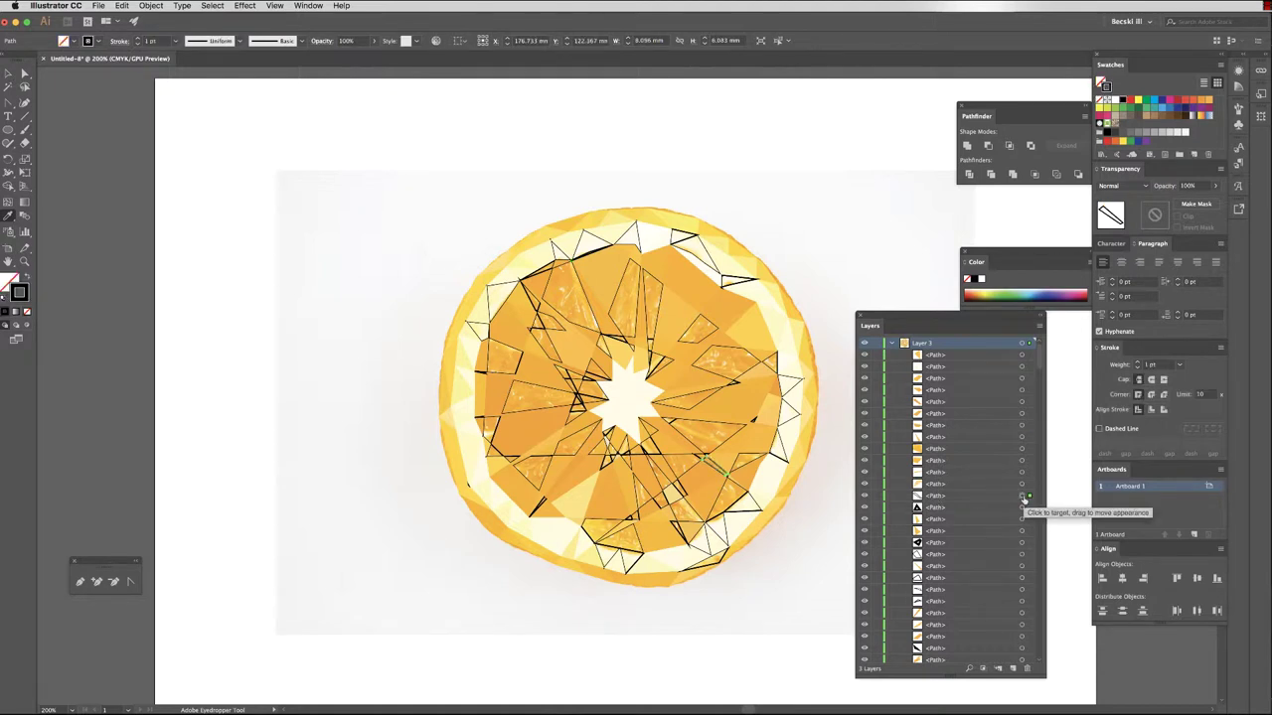
{"action": "left_click", "coordinate": [709, 426]}
{"action": "left_click", "coordinate": [1023, 508]}
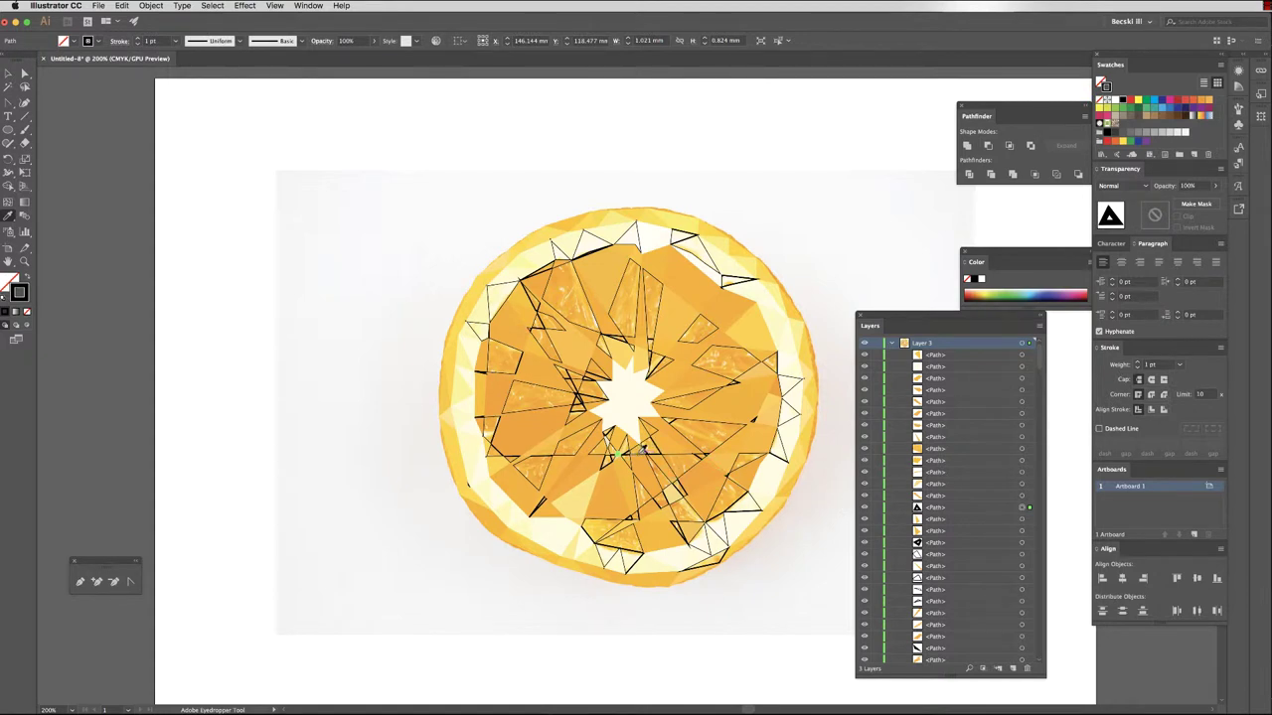
{"action": "left_click", "coordinate": [671, 446]}
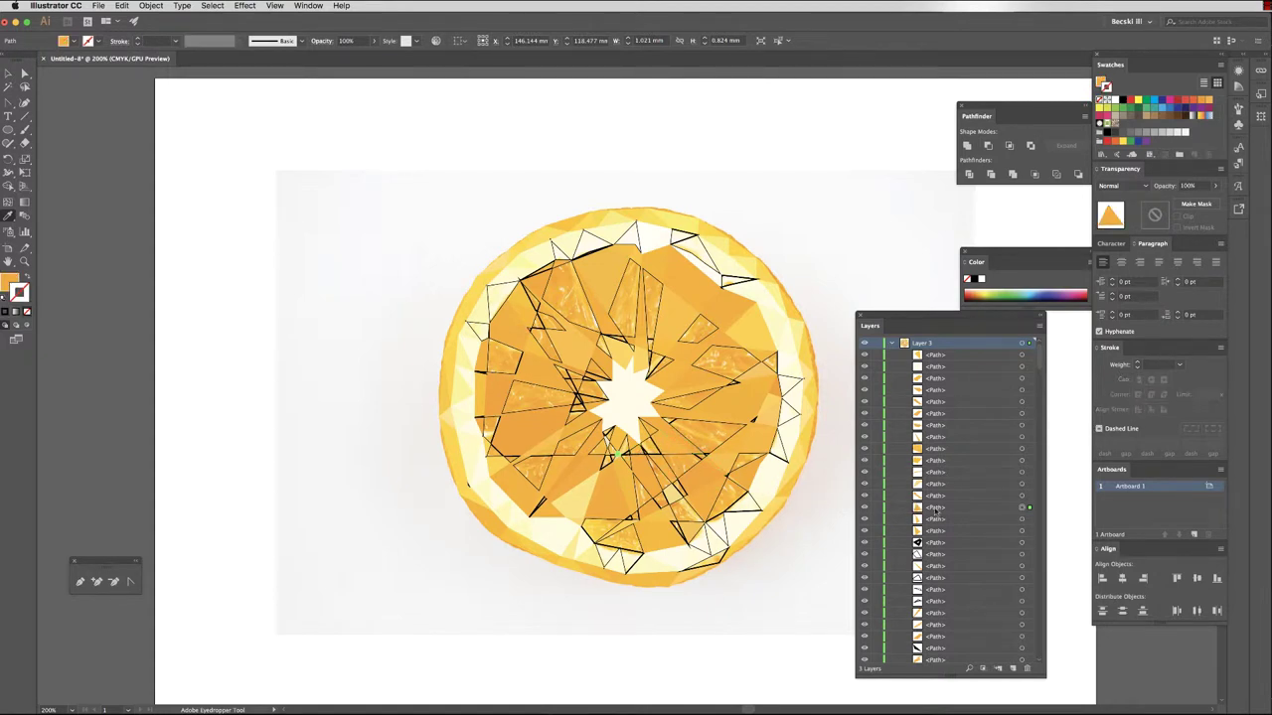
Fill the tiny outlined piece in the lower-right pulp and the one under the core's lower tip with sampled orange.
{"action": "left_click", "coordinate": [1022, 544]}
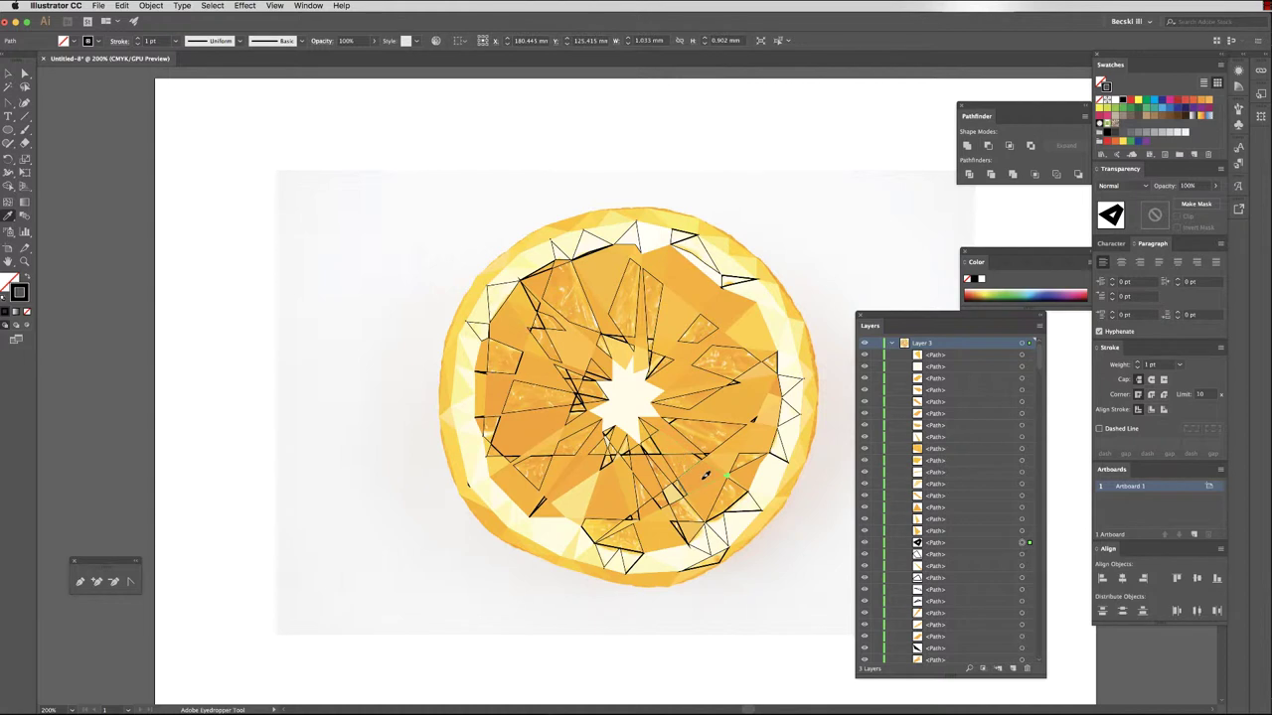
{"action": "left_click", "coordinate": [731, 476]}
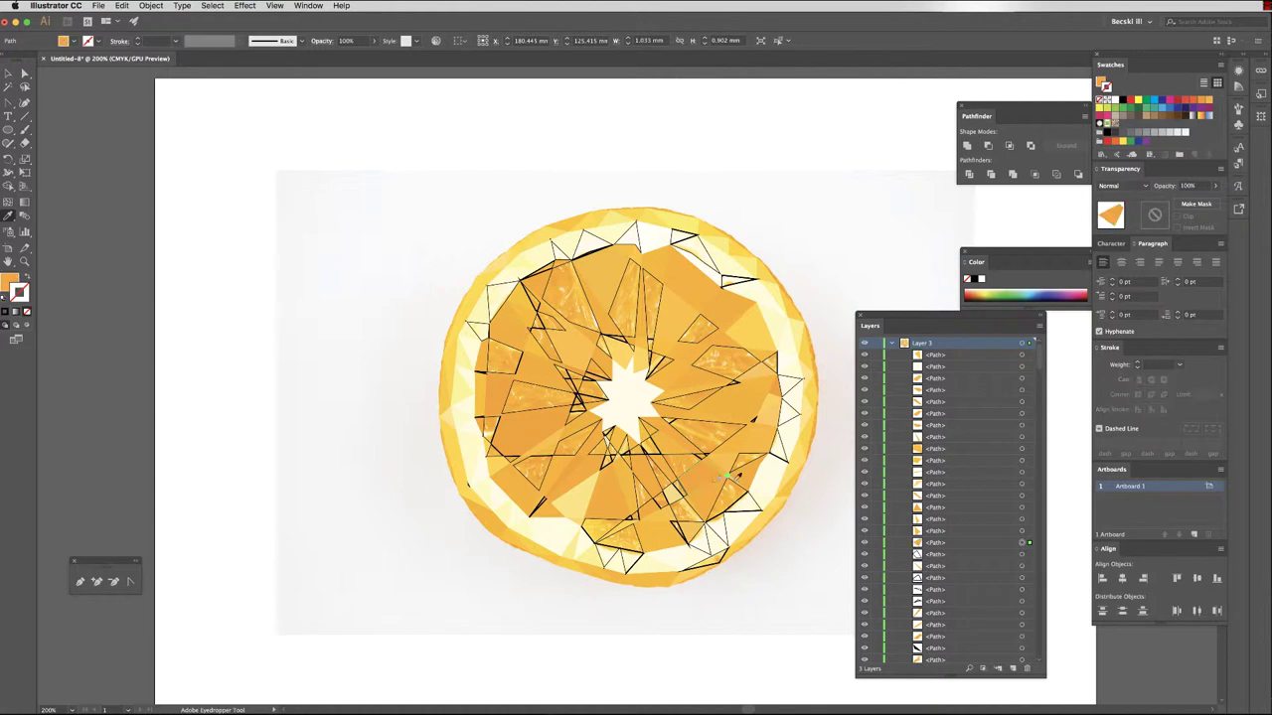
{"action": "left_click", "coordinate": [1022, 554]}
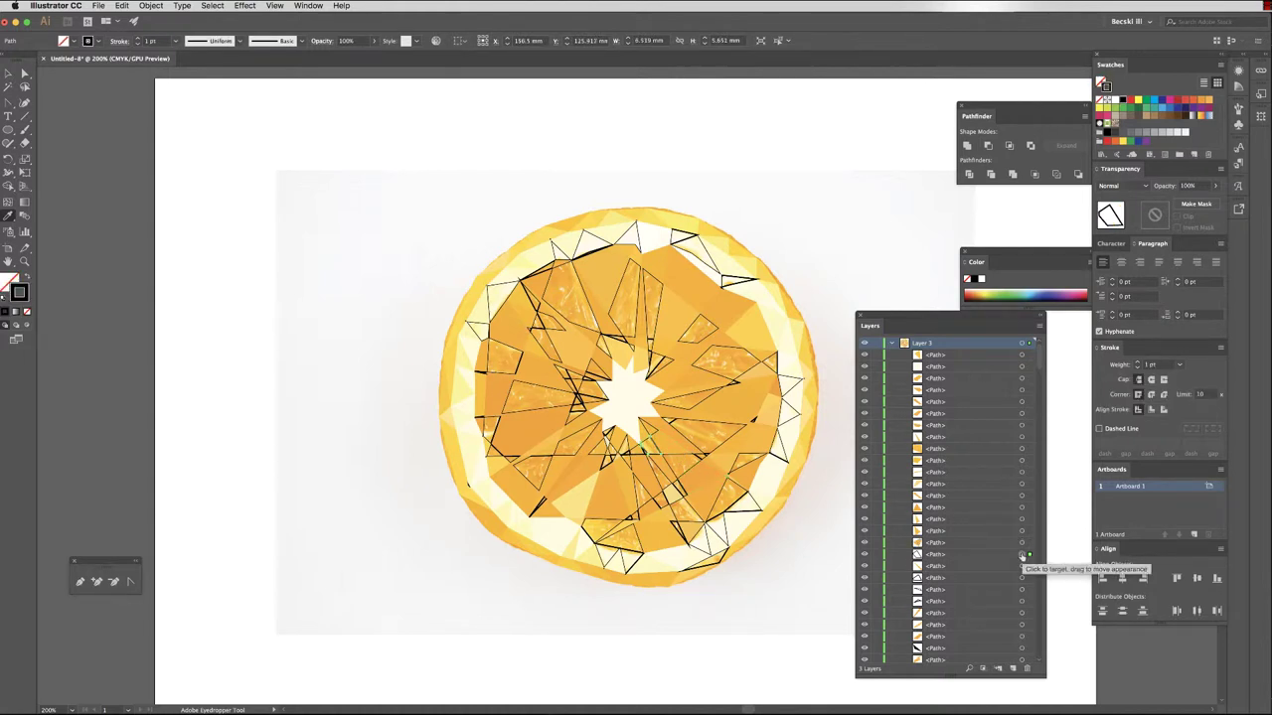
{"action": "left_click", "coordinate": [663, 442]}
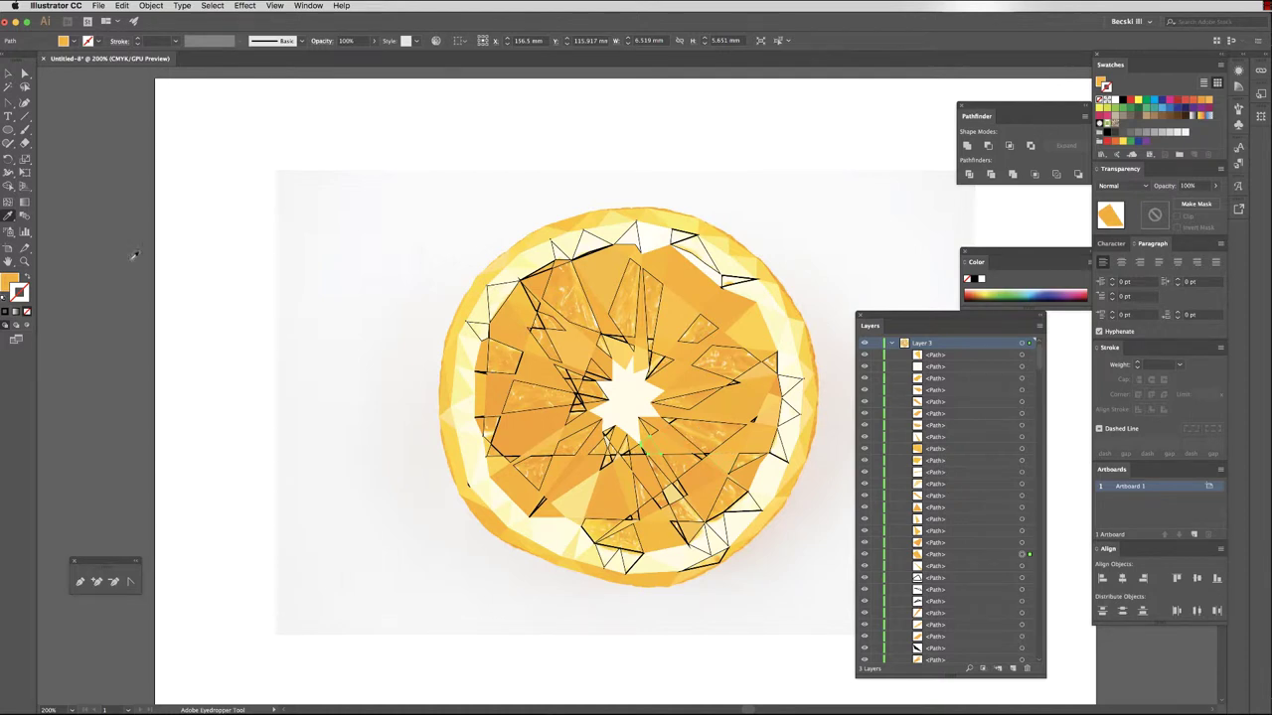
Target an outlined path below the core and select every path that has the same stroke colour.
{"action": "left_click", "coordinate": [8, 74]}
{"action": "left_click", "coordinate": [1021, 579]}
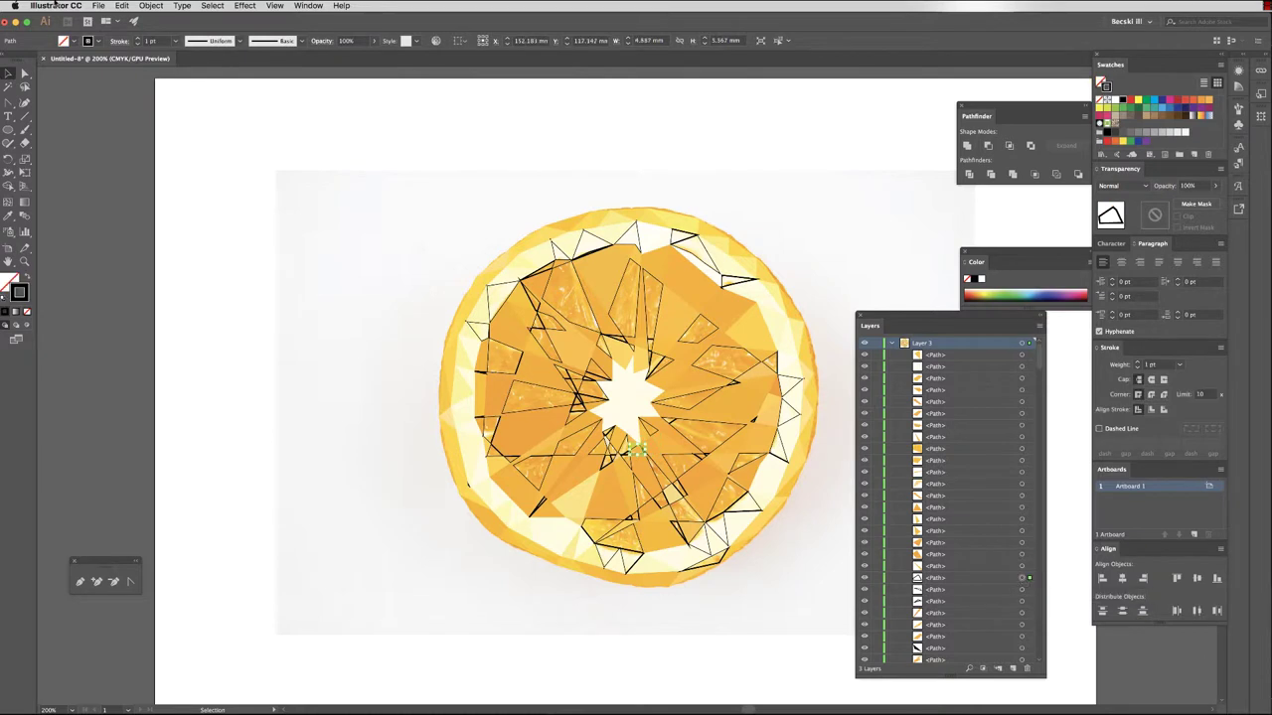
{"action": "left_click", "coordinate": [215, 6]}
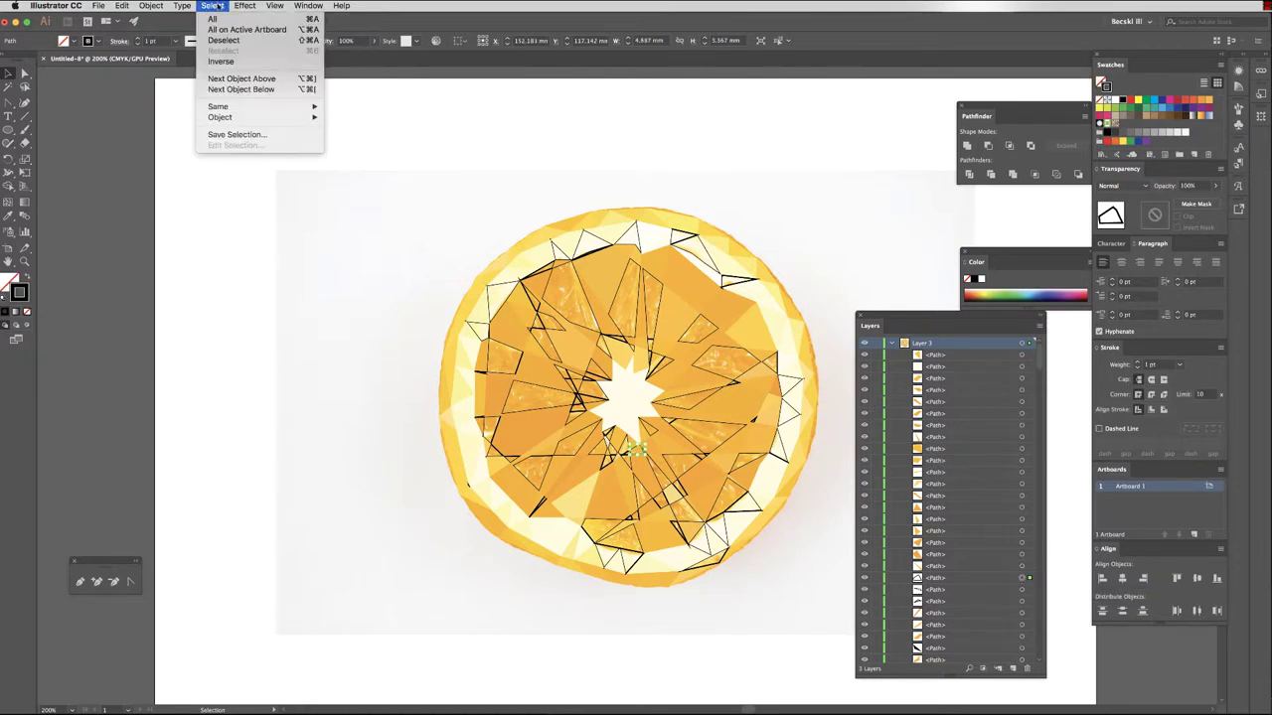
{"action": "mouse_move", "coordinate": [236, 110]}
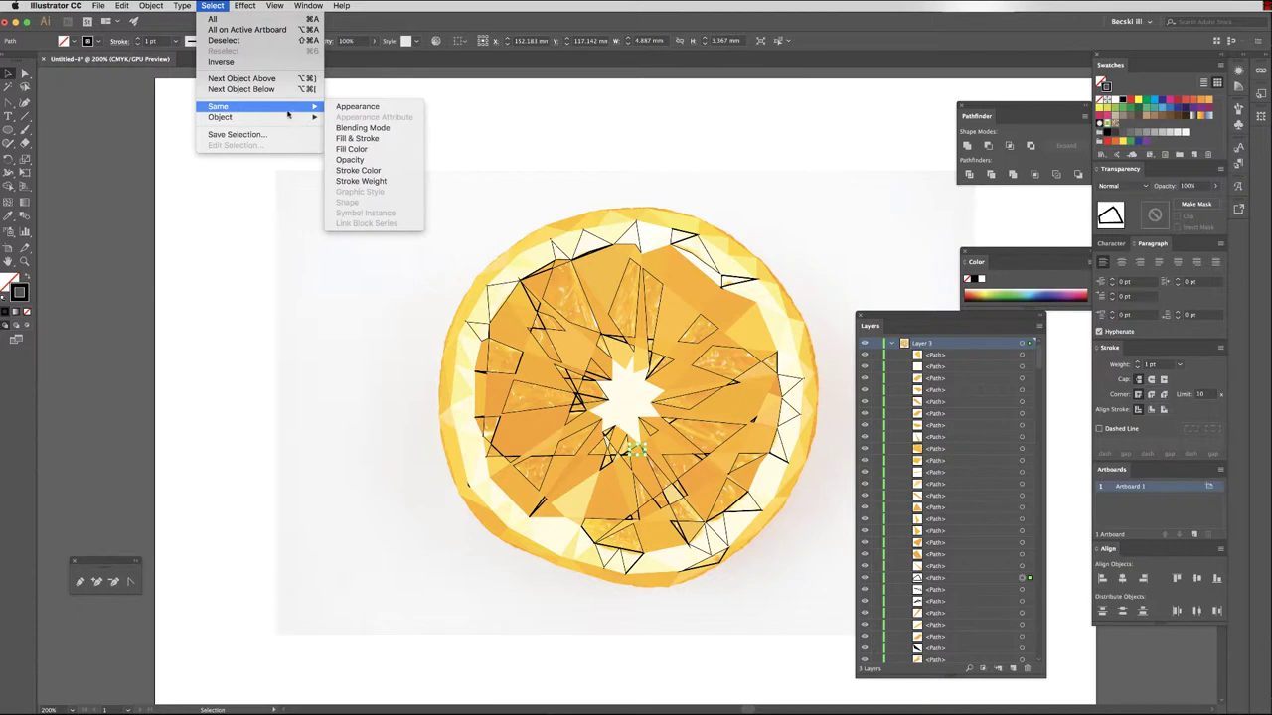
{"action": "left_click", "coordinate": [360, 171]}
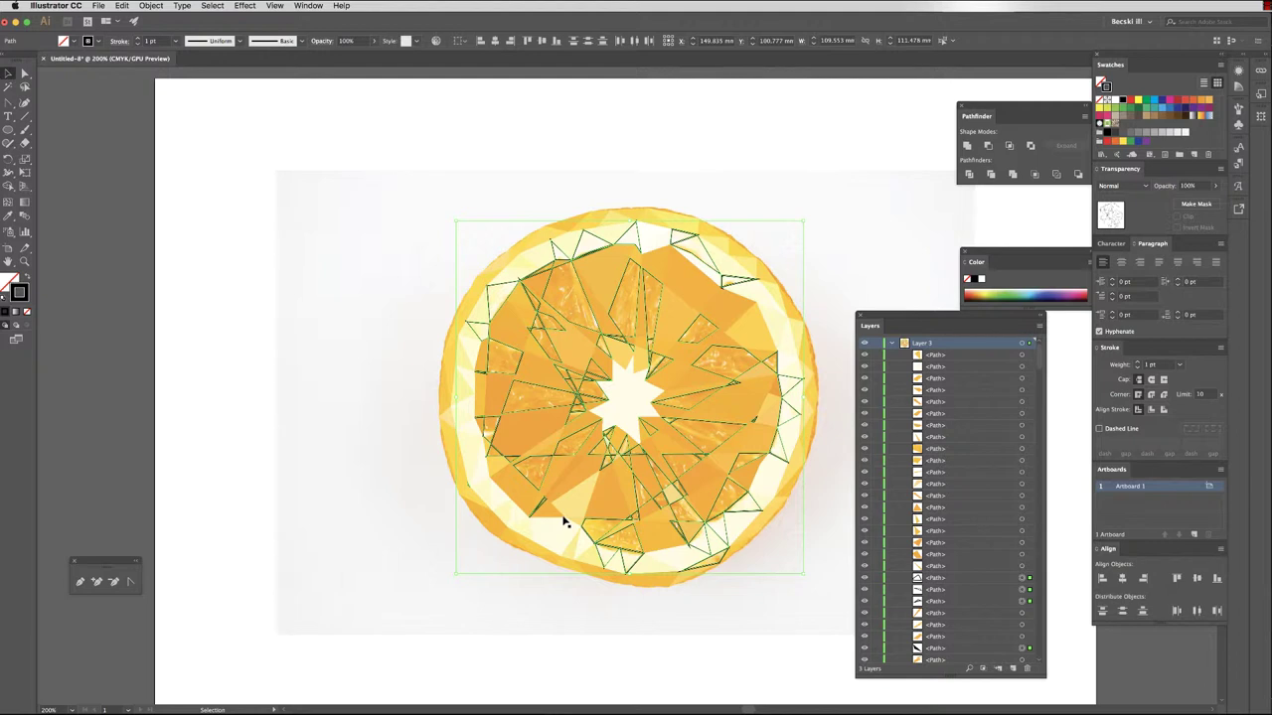
Bring all selected black-outlined paths to the front of the stacking order.
{"action": "right_click", "coordinate": [589, 447]}
{"action": "mouse_move", "coordinate": [651, 602]}
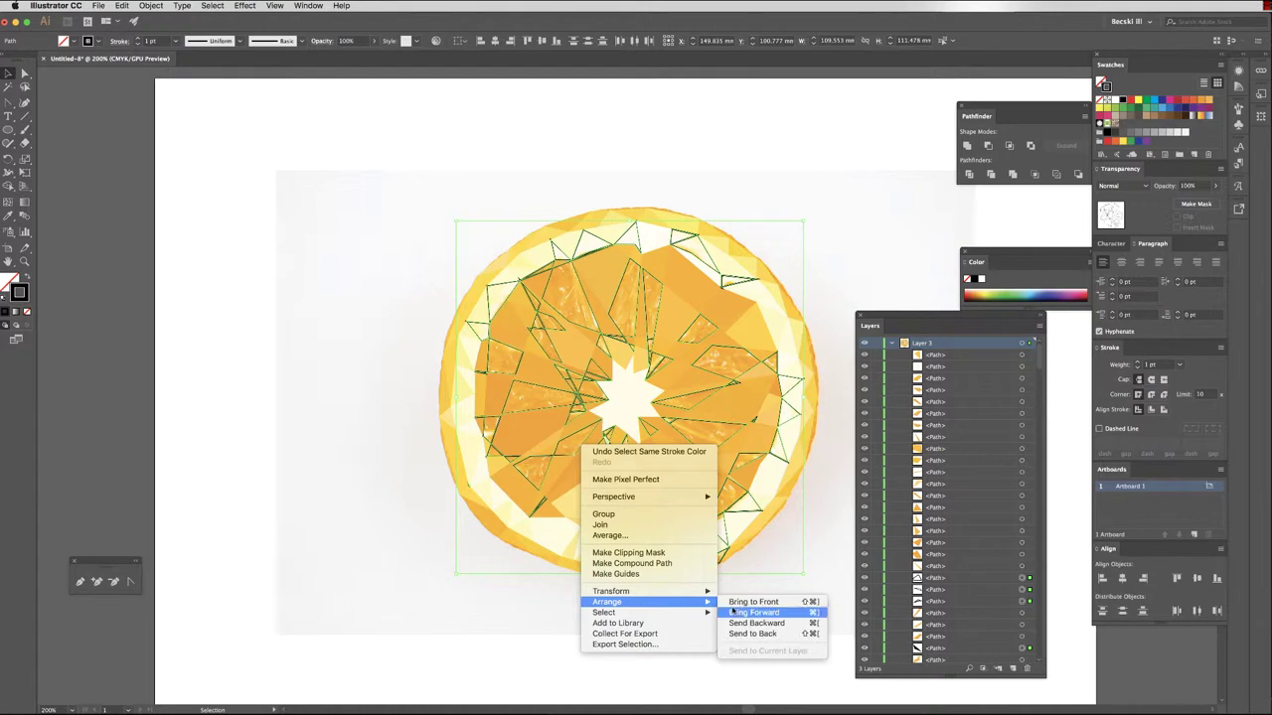
{"action": "left_click", "coordinate": [733, 602]}
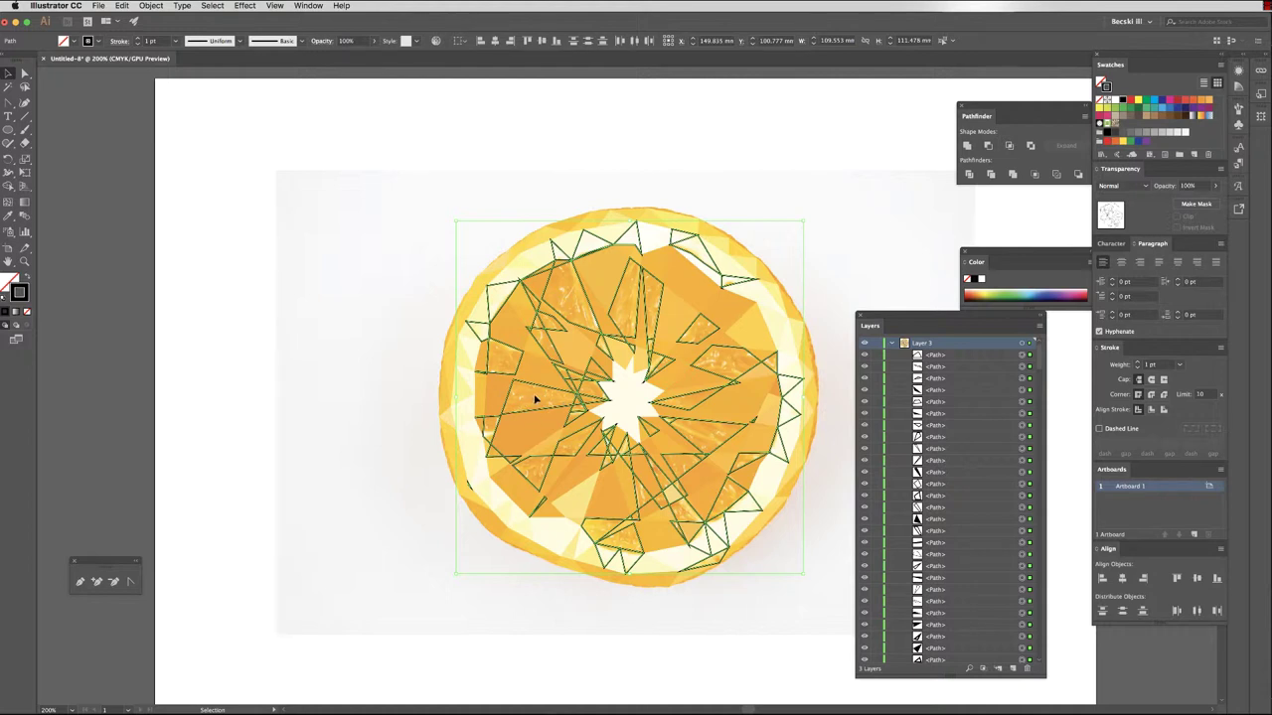
Swap fill and stroke on the selected paths so the unfinished pieces are solid black, and deselect them.
{"action": "left_click", "coordinate": [28, 279]}
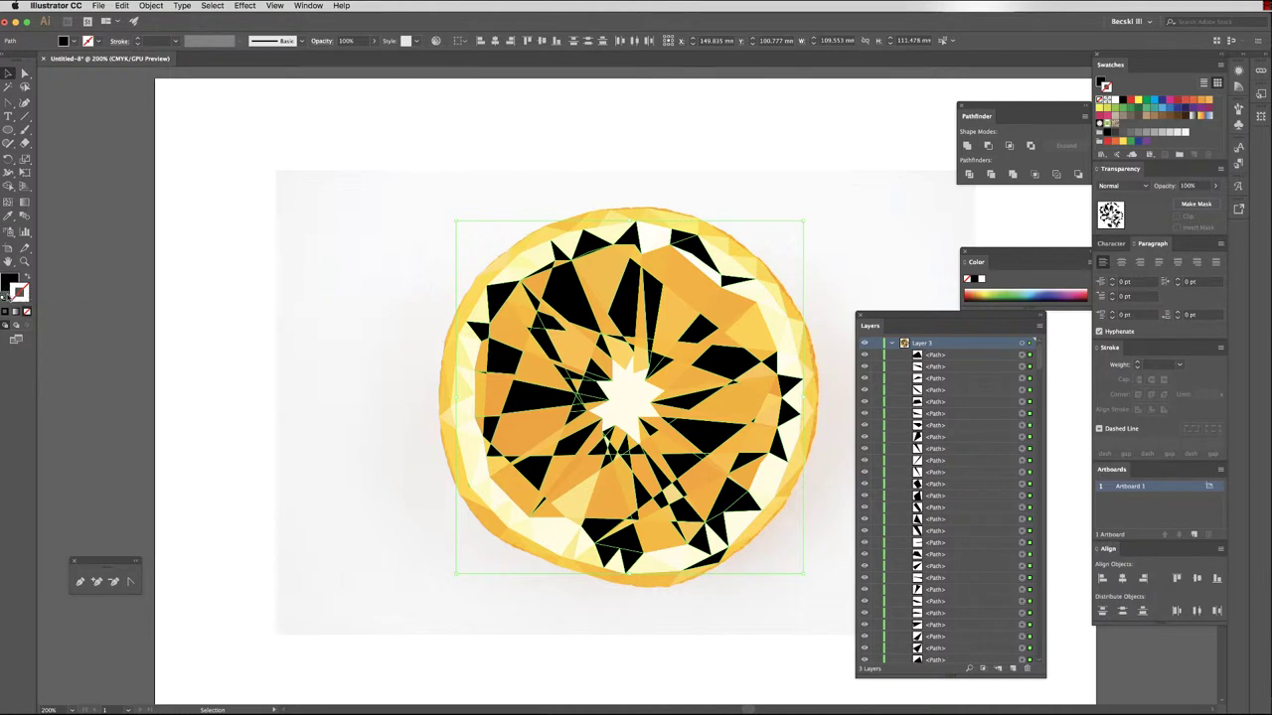
{"action": "left_click", "coordinate": [8, 285]}
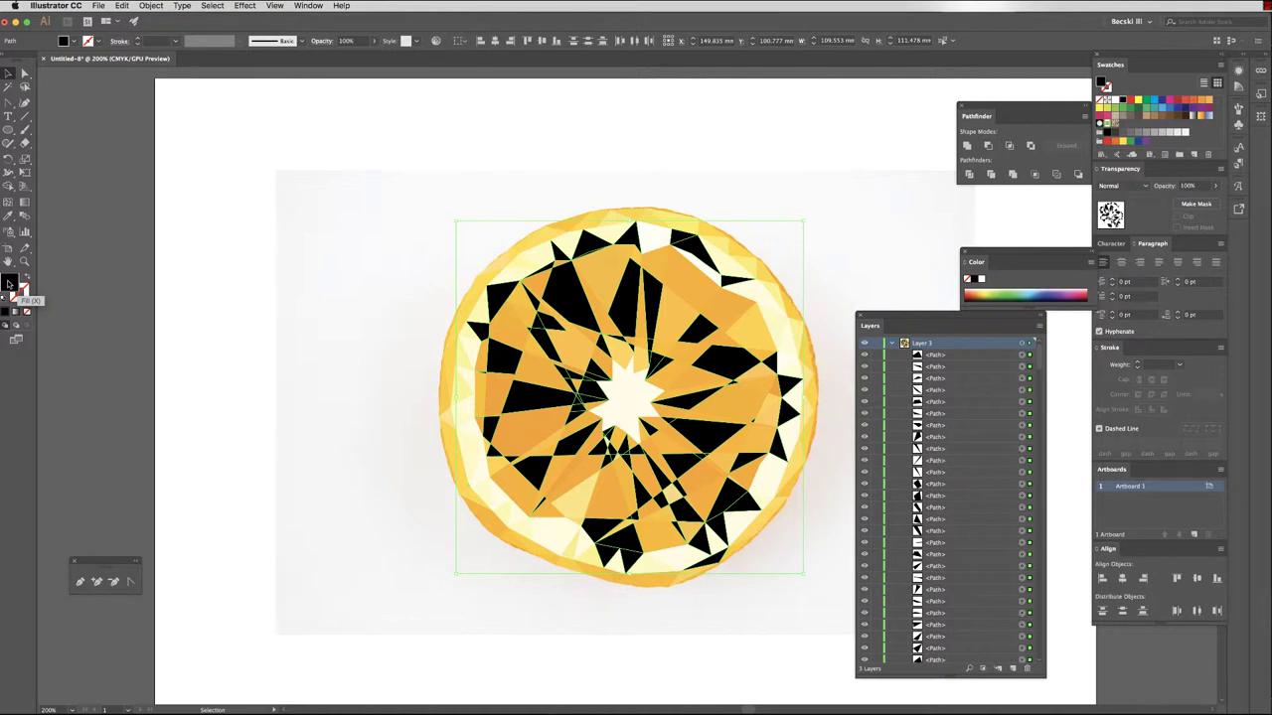
{"action": "left_click", "coordinate": [839, 226]}
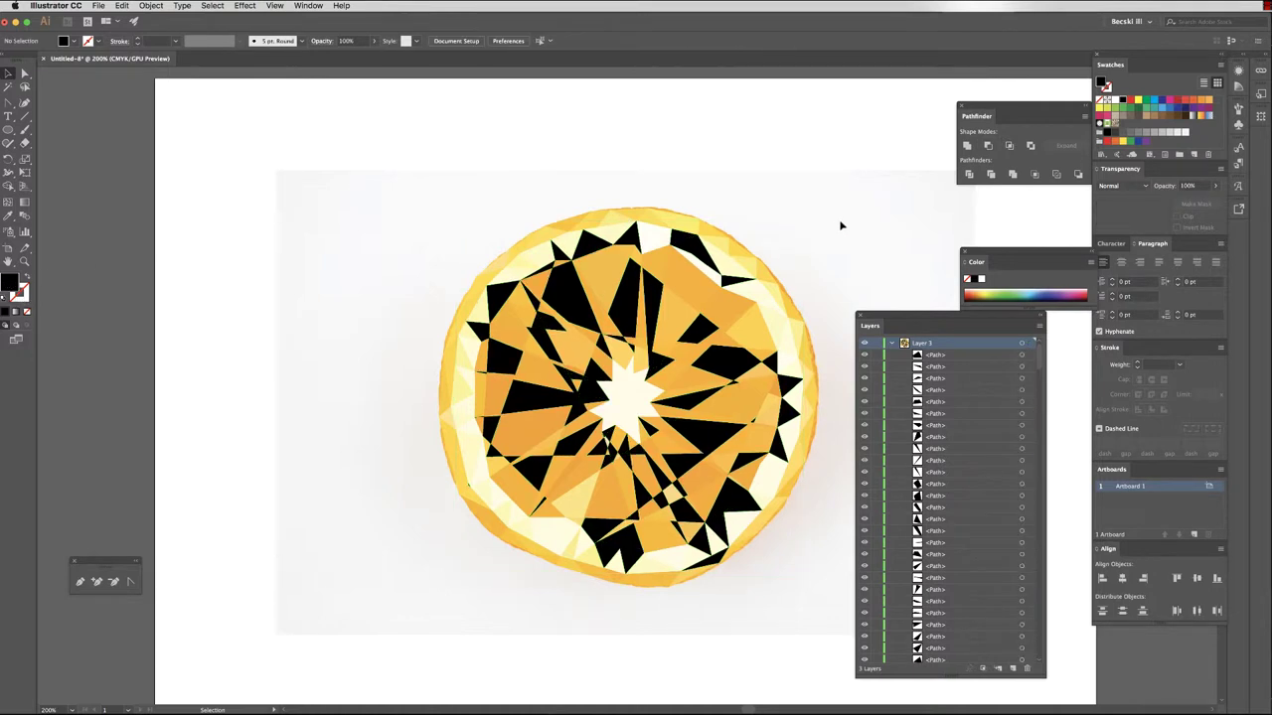
Fill the two large black pulp pieces above and to the upper left of the core with sampled orange tones.
{"action": "left_click", "coordinate": [584, 307]}
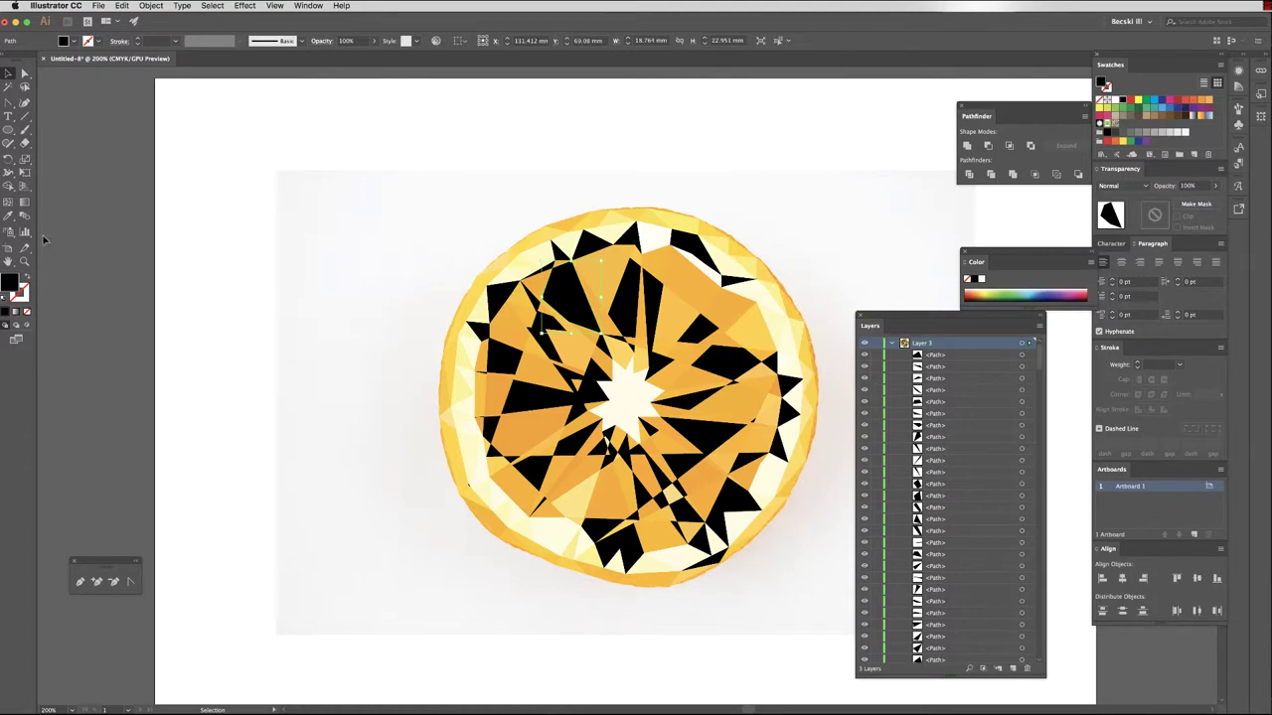
{"action": "left_click", "coordinate": [8, 216]}
{"action": "left_click", "coordinate": [608, 278]}
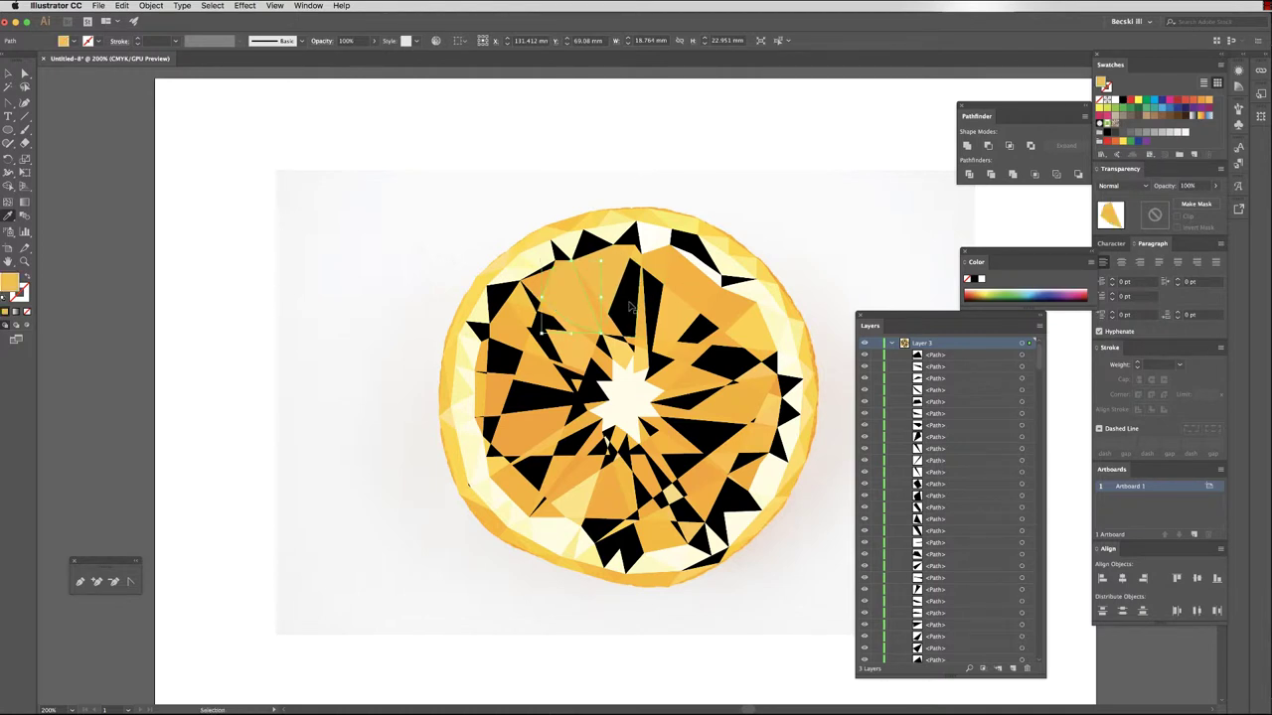
{"action": "left_click", "coordinate": [661, 291]}
{"action": "left_click", "coordinate": [684, 278]}
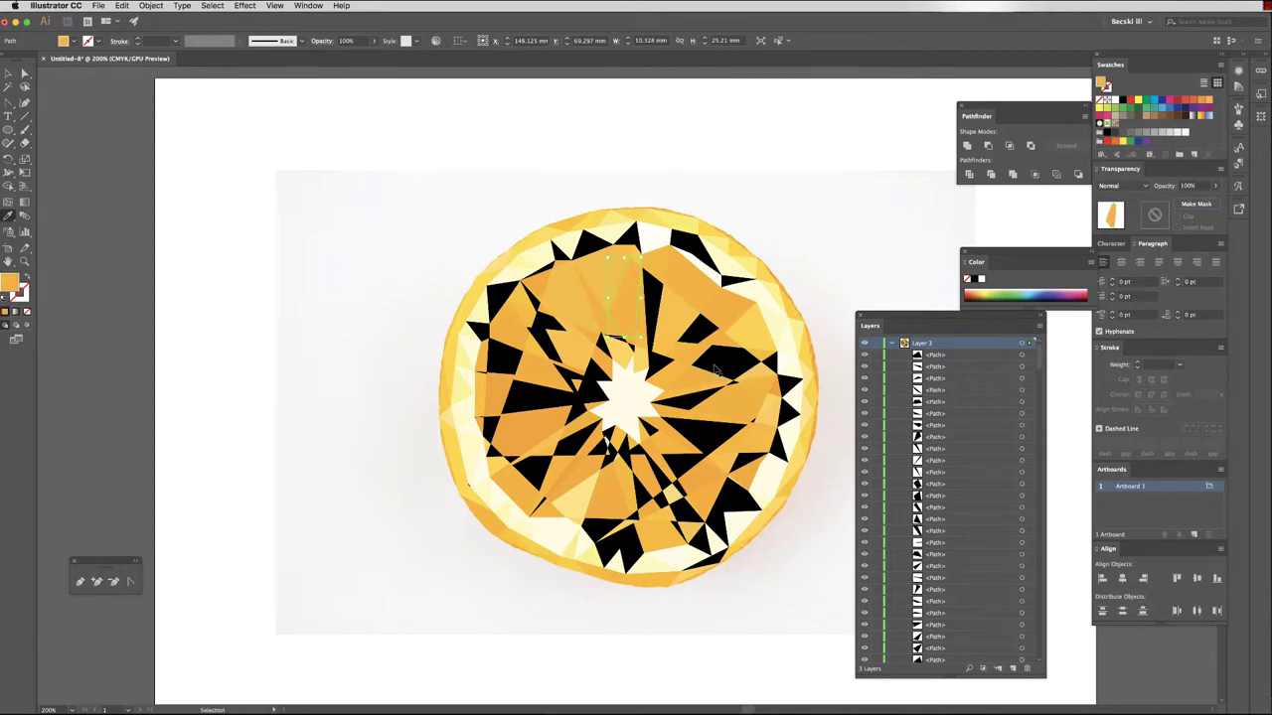
Fill the black pulp pieces to the right and upper right of the core with orange tones from neighbouring pieces.
{"action": "left_click", "coordinate": [716, 367]}
{"action": "key", "text": "i"}
{"action": "left_click", "coordinate": [693, 374]}
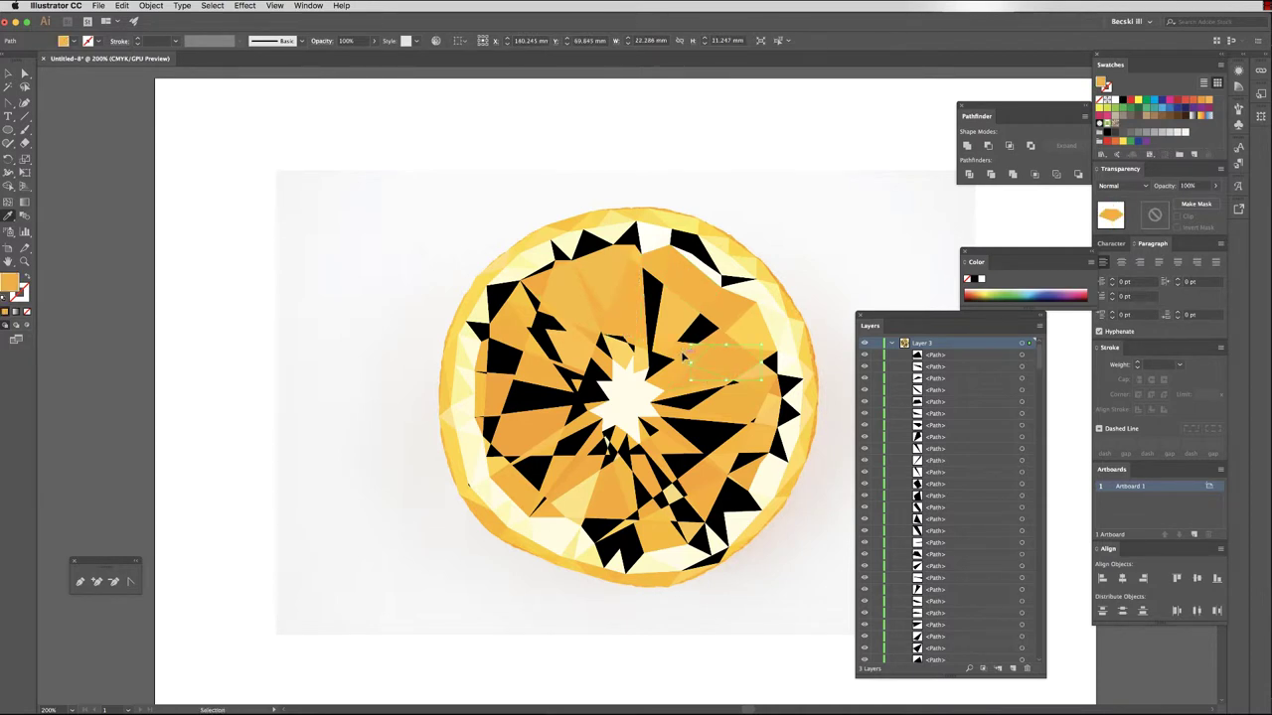
{"action": "left_click", "coordinate": [697, 329]}
{"action": "left_click", "coordinate": [677, 367], "text": "super"}
{"action": "left_click", "coordinate": [689, 357], "text": "super"}
{"action": "left_click", "coordinate": [684, 344]}
{"action": "left_click", "coordinate": [701, 328], "text": "super"}
{"action": "left_click", "coordinate": [728, 326]}
{"action": "left_click", "coordinate": [772, 365], "text": "super"}
{"action": "left_click", "coordinate": [763, 350]}
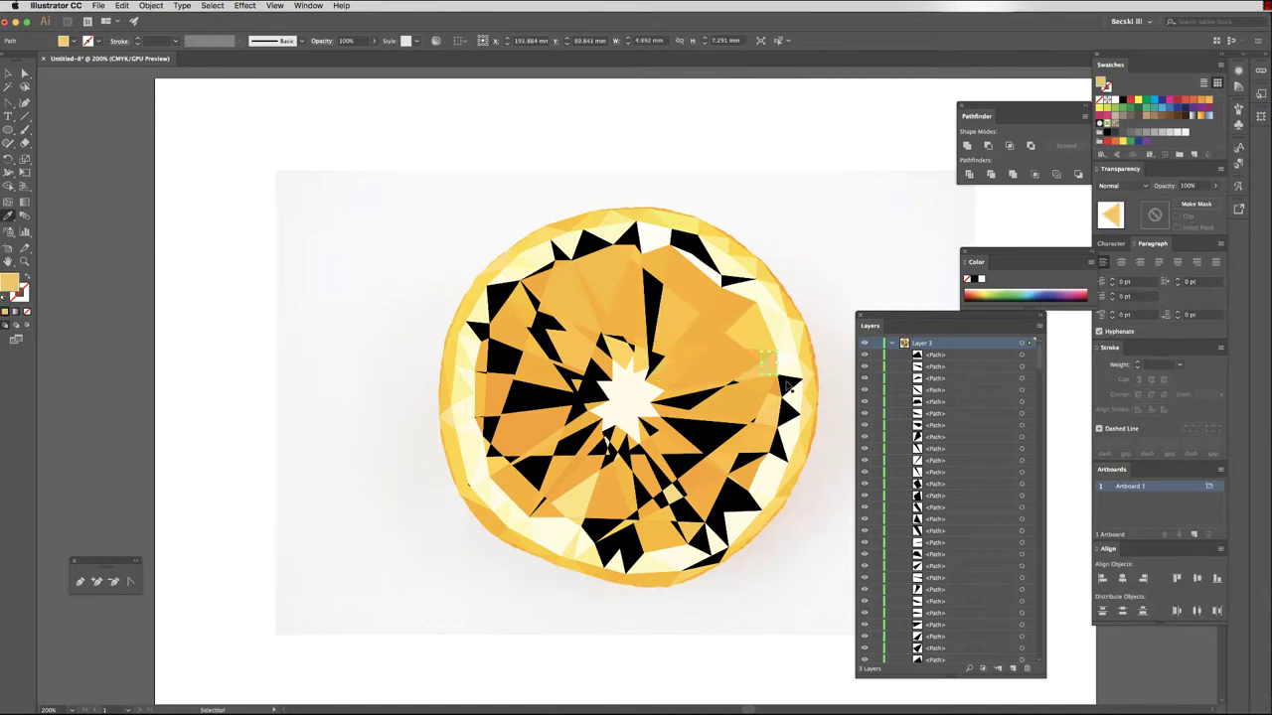
Fill the black inner-rind pieces along the slice's right and lower-right edge with sampled pale yellow tones.
{"action": "left_click", "coordinate": [788, 384], "text": "super"}
{"action": "left_click", "coordinate": [794, 396]}
{"action": "left_click", "coordinate": [789, 411], "text": "super"}
{"action": "left_click", "coordinate": [792, 431]}
{"action": "left_click", "coordinate": [781, 446], "text": "super"}
{"action": "left_click", "coordinate": [780, 464]}
{"action": "left_click", "coordinate": [747, 504], "text": "super"}
{"action": "left_click", "coordinate": [738, 527]}
{"action": "left_click", "coordinate": [718, 537], "text": "super"}
{"action": "left_click", "coordinate": [726, 528]}
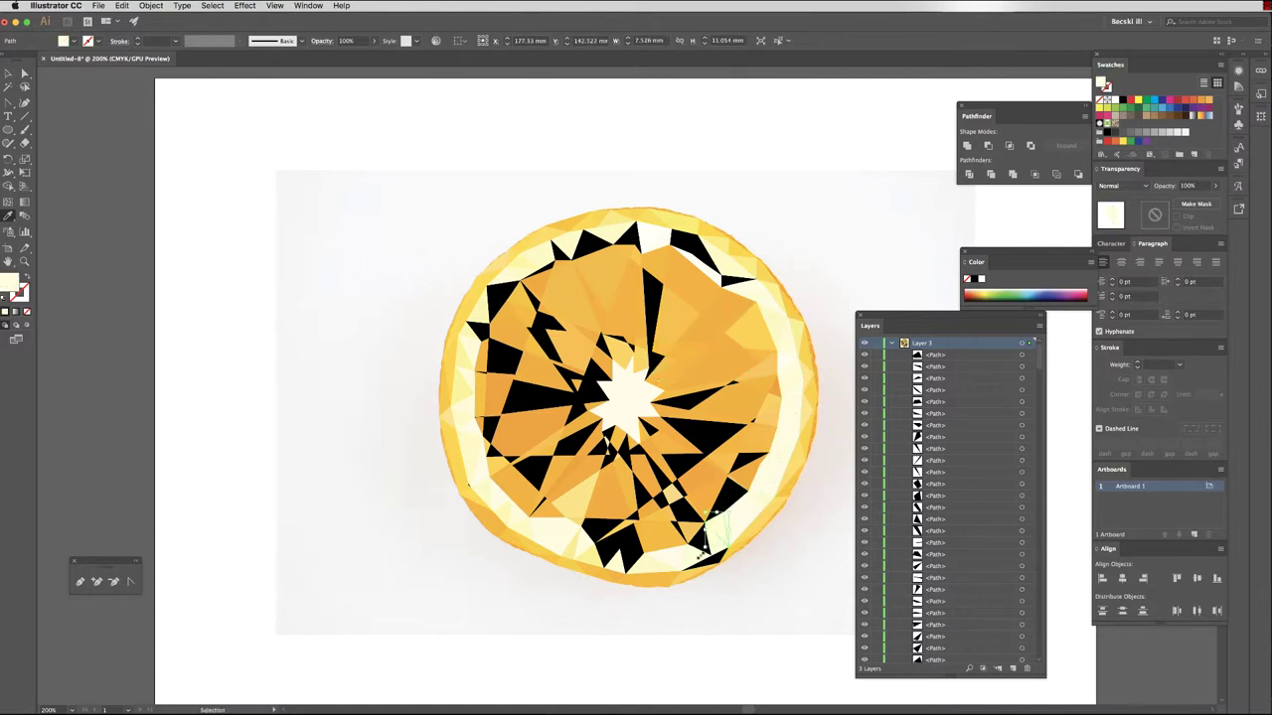
Fill the remaining black pieces of the slice's bottom rind and the tiny lower-left rind piece with neighbouring pale tones.
{"action": "left_click", "coordinate": [701, 541], "text": "super"}
{"action": "left_click", "coordinate": [629, 560], "text": "super"}
{"action": "left_click", "coordinate": [588, 553]}
{"action": "left_click", "coordinate": [470, 487], "text": "super"}
{"action": "left_click", "coordinate": [478, 493]}
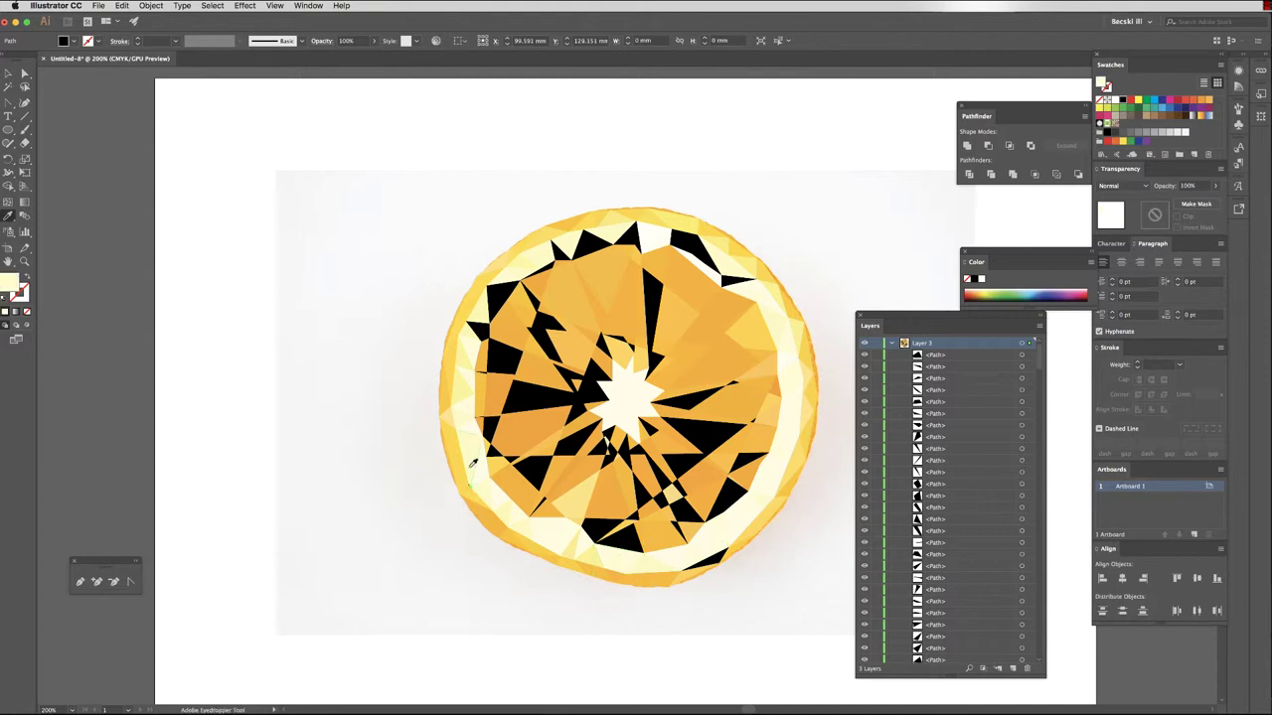
Fill the lower-left pulp triangle with sampled orange and the black pieces at the pulp's bottom edge with neighbouring tones.
{"action": "left_click", "coordinate": [542, 504], "text": "super"}
{"action": "left_click", "coordinate": [549, 493]}
{"action": "left_click", "coordinate": [602, 530], "text": "super"}
{"action": "left_click", "coordinate": [593, 547]}
{"action": "left_click", "coordinate": [624, 543], "text": "super"}
{"action": "left_click", "coordinate": [645, 541]}
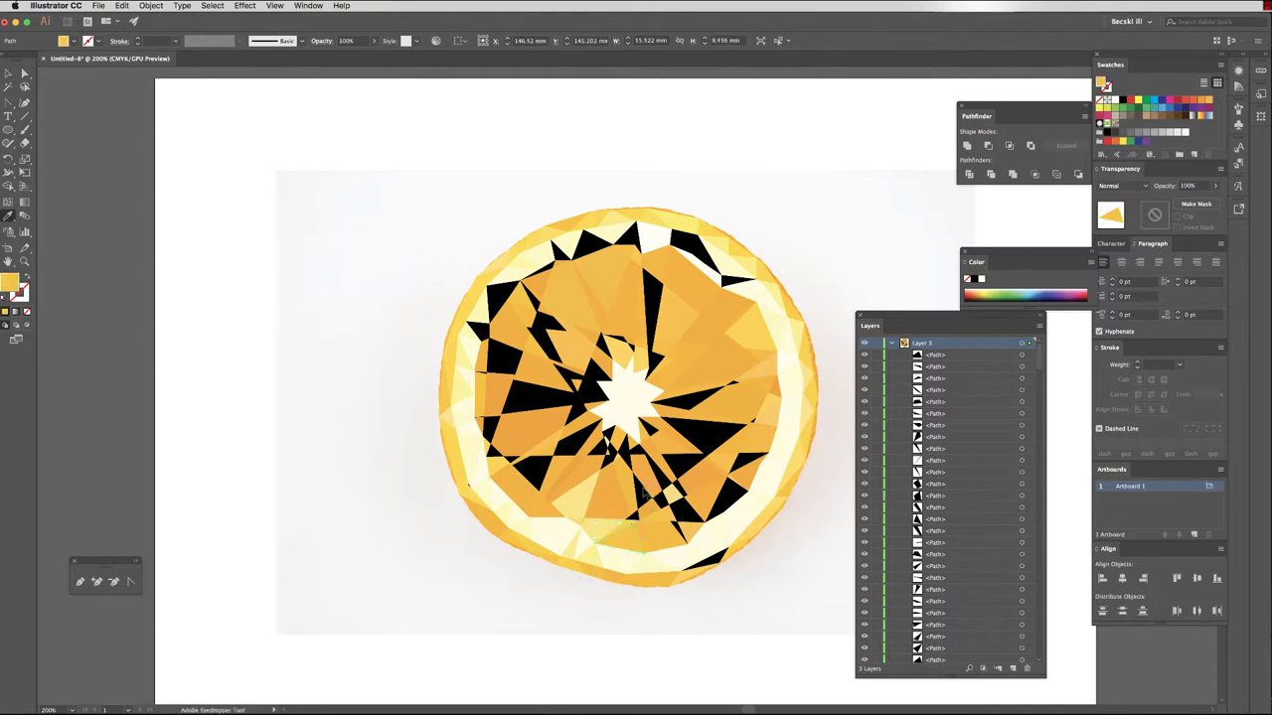
Fill the long black piece below the core and the pulp piece to its right with sampled orange.
{"action": "left_click", "coordinate": [645, 487], "text": "super"}
{"action": "left_click", "coordinate": [653, 481]}
{"action": "left_click", "coordinate": [682, 464], "text": "super"}
{"action": "left_click", "coordinate": [717, 455]}
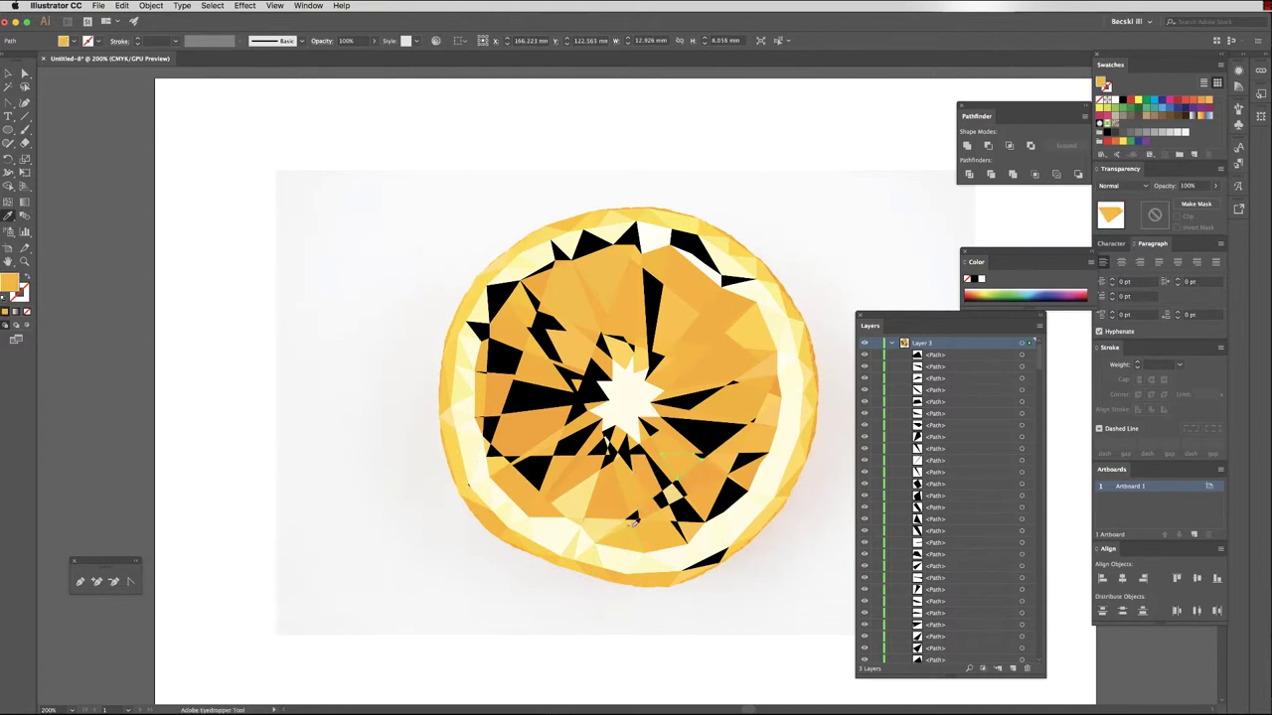
Fill the small black piece near the pulp's bottom edge and the slivers directly below the core with sampled orange.
{"action": "left_click", "coordinate": [634, 516], "text": "super"}
{"action": "left_click", "coordinate": [640, 496]}
{"action": "left_click", "coordinate": [606, 456], "text": "super"}
{"action": "left_click", "coordinate": [599, 459]}
{"action": "left_click", "coordinate": [624, 454], "text": "super"}
{"action": "left_click", "coordinate": [630, 463]}
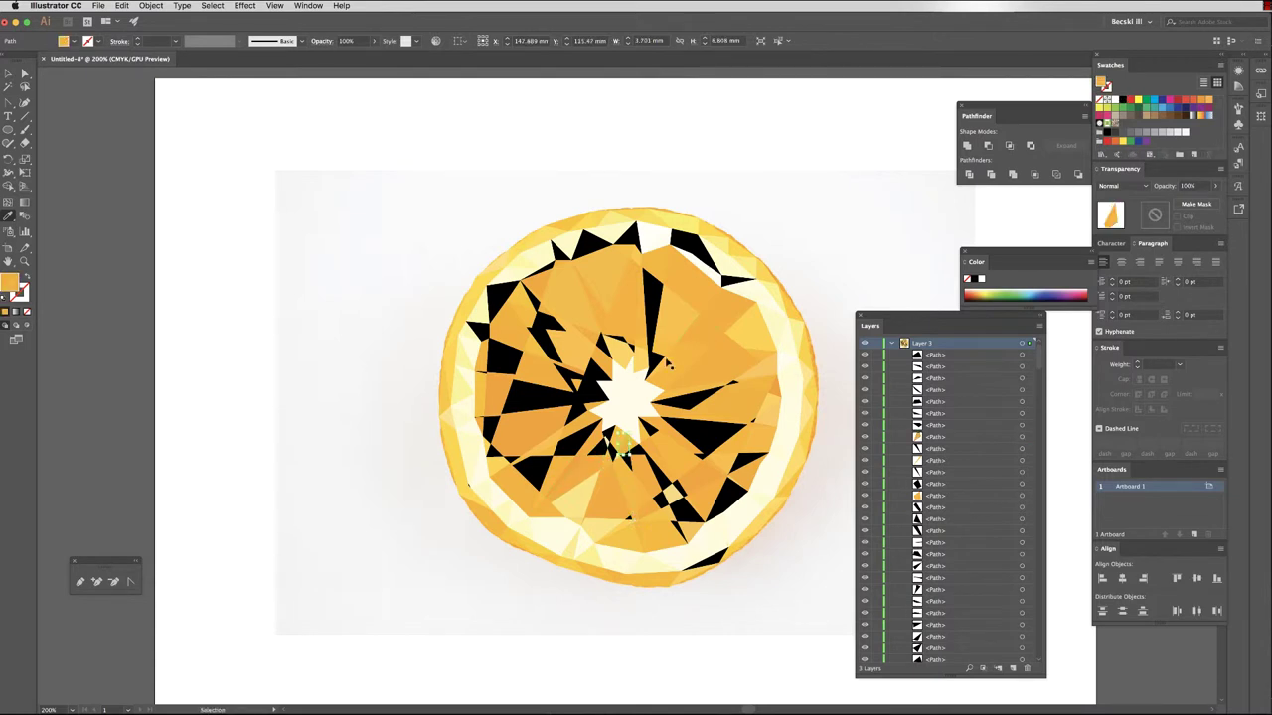
Fill the black spikes above the core and the two long pulp pieces to its right with orange from adjacent pieces.
{"action": "left_click", "coordinate": [653, 363], "text": "super"}
{"action": "left_click", "coordinate": [665, 363]}
{"action": "left_click", "coordinate": [651, 302], "text": "super"}
{"action": "left_click", "coordinate": [637, 297]}
{"action": "left_click", "coordinate": [700, 394], "text": "super"}
{"action": "left_click", "coordinate": [761, 414]}
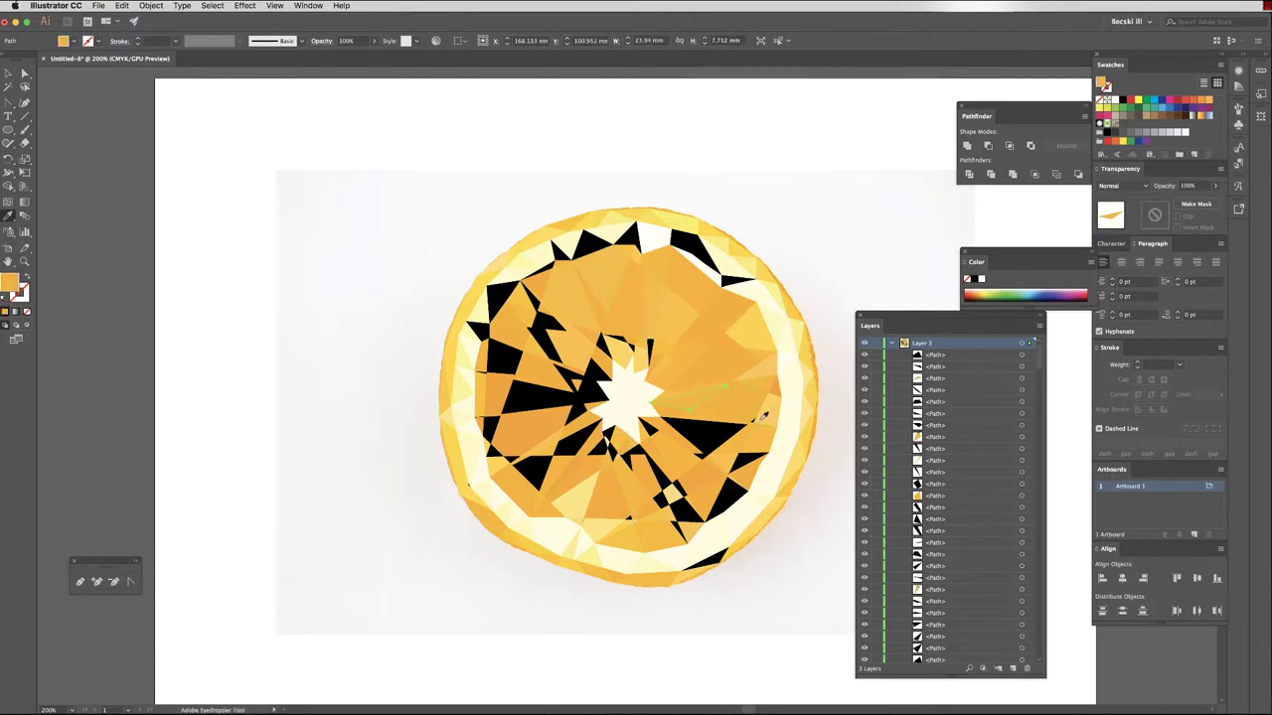
{"action": "left_click", "coordinate": [709, 438], "text": "super"}
{"action": "left_click", "coordinate": [772, 398]}
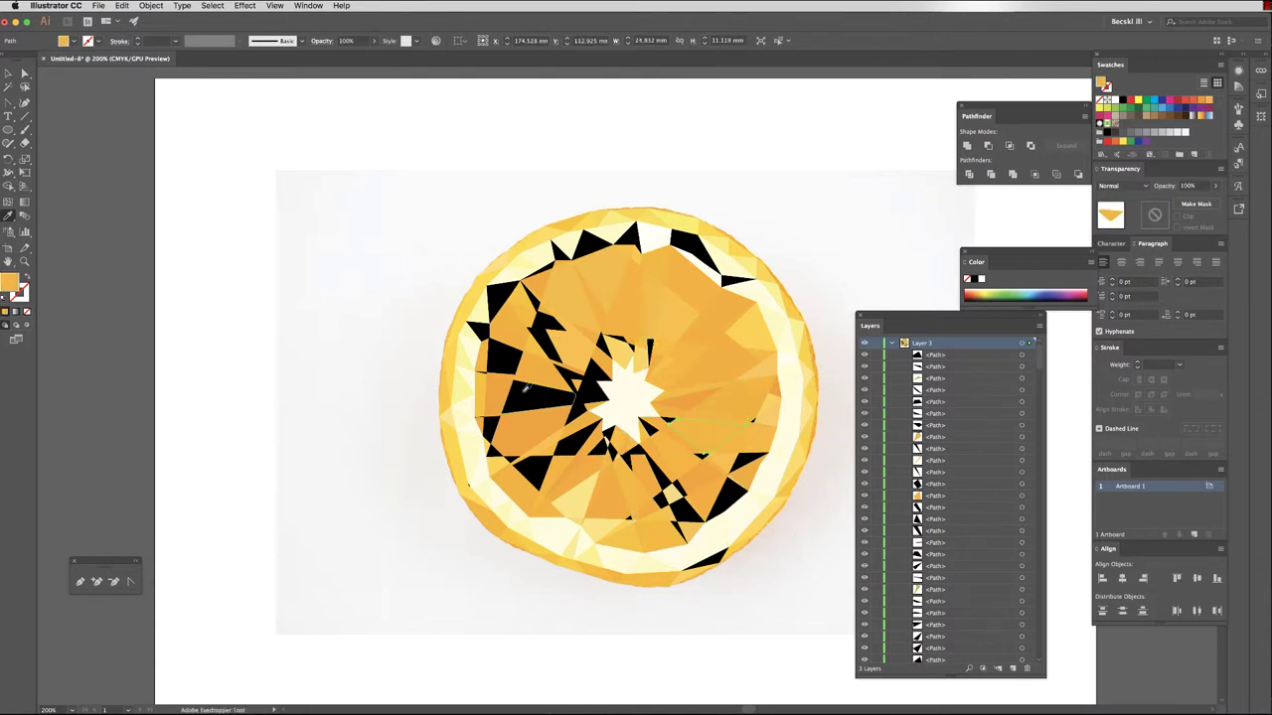
Select several black pulp pieces left of, above and below the core together and fill them with one sampled orange.
{"action": "left_click", "coordinate": [525, 386], "text": "super"}
{"action": "left_click", "coordinate": [505, 357], "text": "shift+super"}
{"action": "left_click", "coordinate": [547, 325], "text": "shift+super"}
{"action": "left_click", "coordinate": [593, 389], "text": "shift+super"}
{"action": "left_click", "coordinate": [609, 343], "text": "shift+super"}
{"action": "left_click", "coordinate": [651, 347], "text": "shift+super"}
{"action": "left_click", "coordinate": [731, 498], "text": "shift+super"}
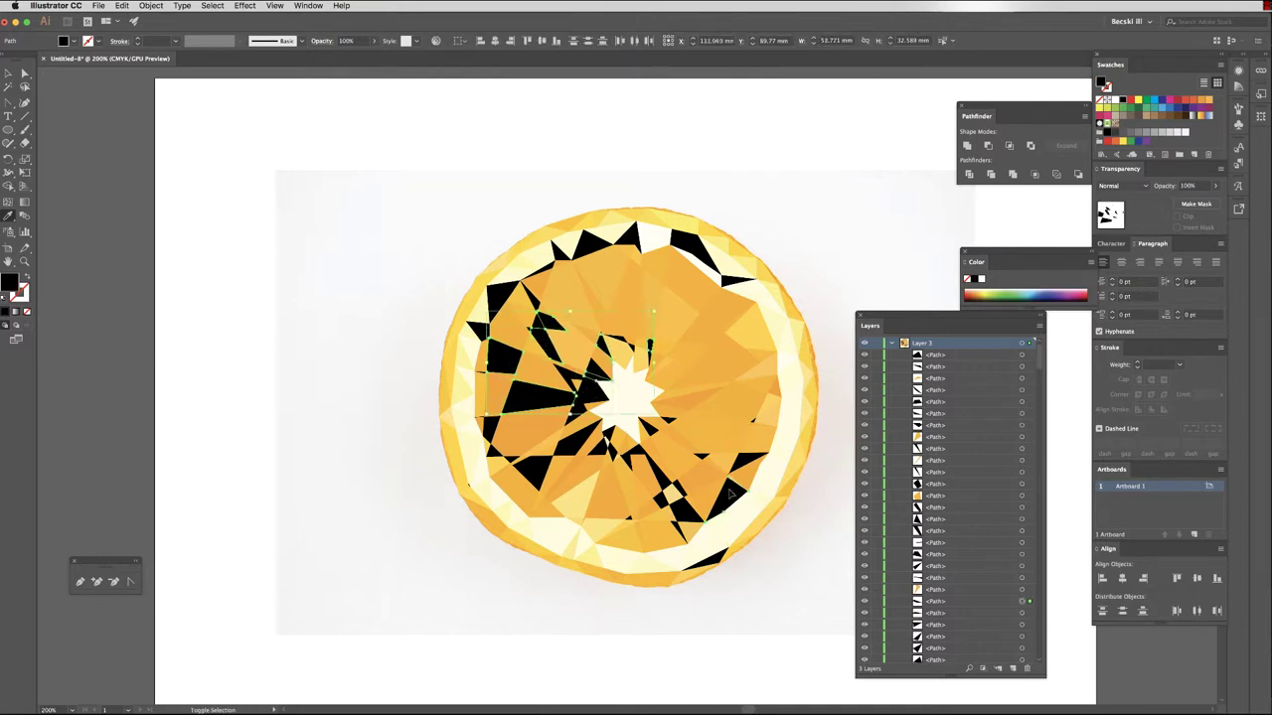
{"action": "left_click", "coordinate": [537, 471], "text": "shift+super"}
{"action": "left_click", "coordinate": [637, 286]}
Select scattered small black pulp pieces around the core and near the rind together and fill them with sampled orange.
{"action": "left_click", "coordinate": [594, 393], "text": "super"}
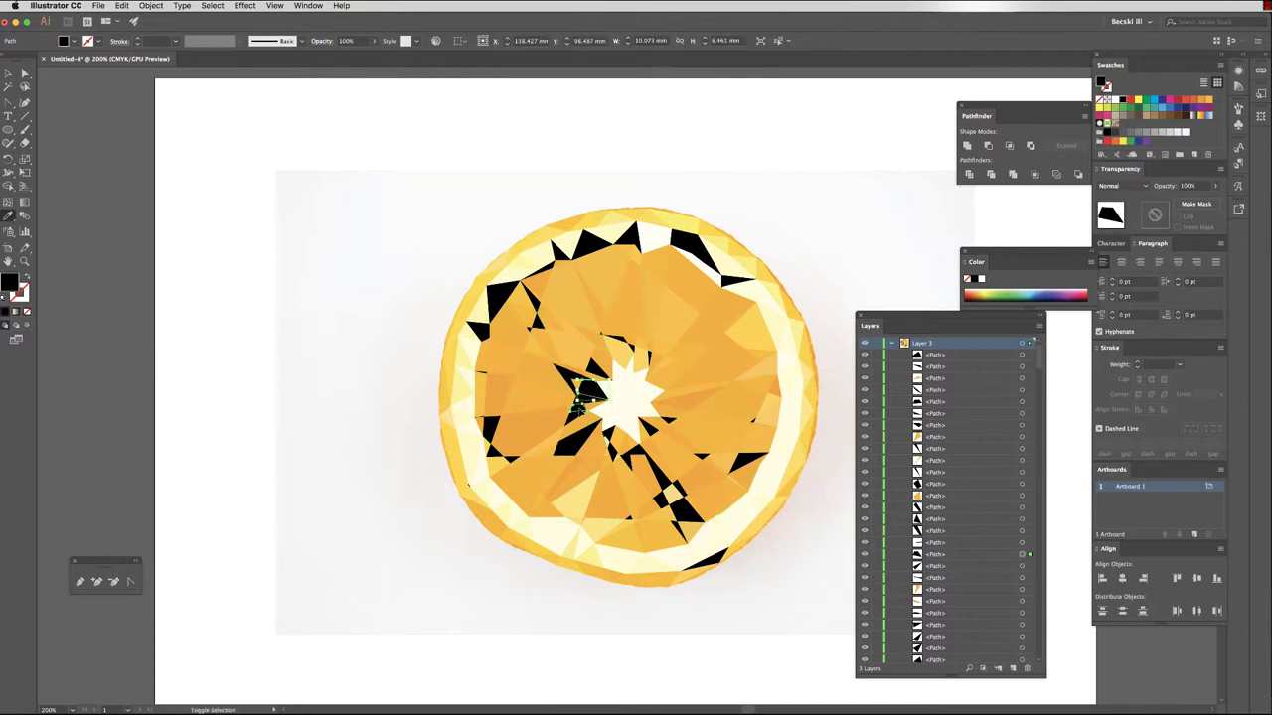
{"action": "left_click", "coordinate": [577, 409], "text": "shift+super"}
{"action": "left_click", "coordinate": [610, 450], "text": "shift+super"}
{"action": "left_click", "coordinate": [633, 452], "text": "shift+super"}
{"action": "left_click", "coordinate": [681, 507], "text": "shift+super"}
{"action": "left_click", "coordinate": [750, 462], "text": "shift+super"}
{"action": "left_click", "coordinate": [491, 431], "text": "shift+super"}
{"action": "left_click", "coordinate": [620, 341], "text": "shift+super"}
{"action": "left_click", "coordinate": [532, 298], "text": "shift+super"}
{"action": "left_click", "coordinate": [702, 286]}
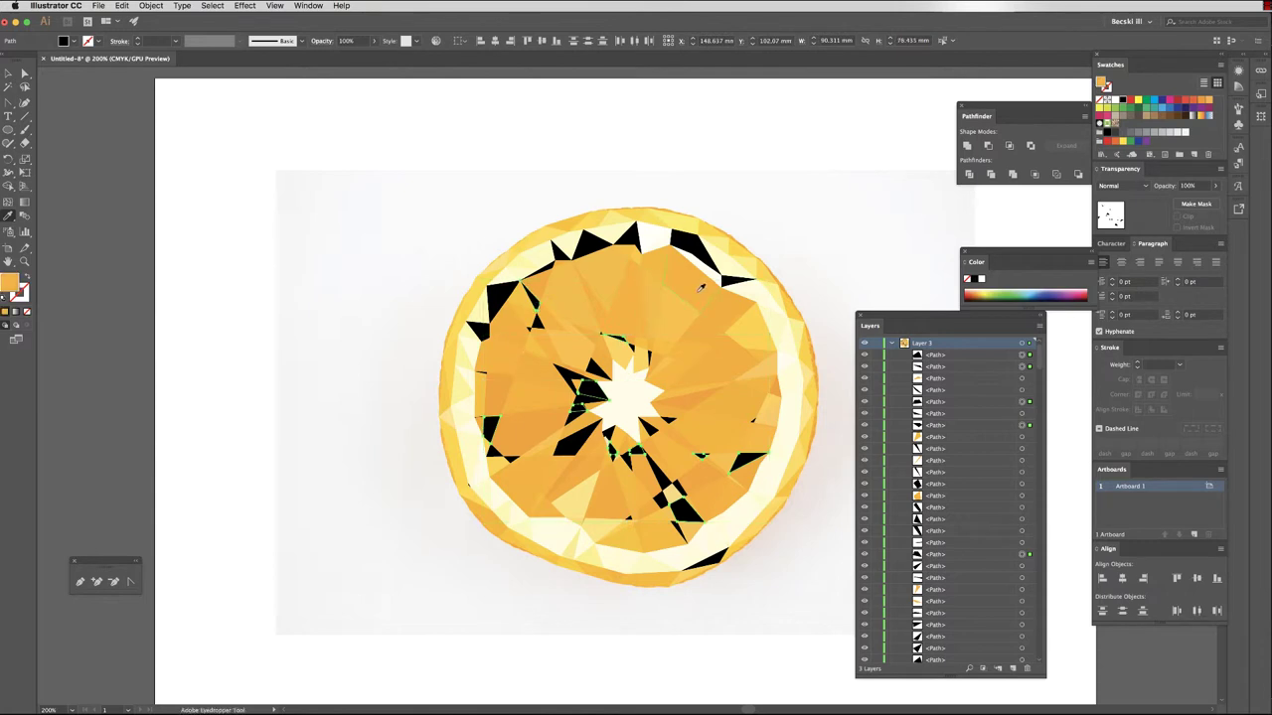
Select the black pieces left of the core, at the pulp's left edge and below the core, and fill them with sampled orange.
{"action": "left_click", "coordinate": [580, 428], "text": "super"}
{"action": "left_click", "coordinate": [577, 417], "text": "shift+super"}
{"action": "left_click", "coordinate": [589, 399], "text": "shift+super"}
{"action": "left_click", "coordinate": [570, 380], "text": "shift+super"}
{"action": "left_click", "coordinate": [509, 458], "text": "shift+super"}
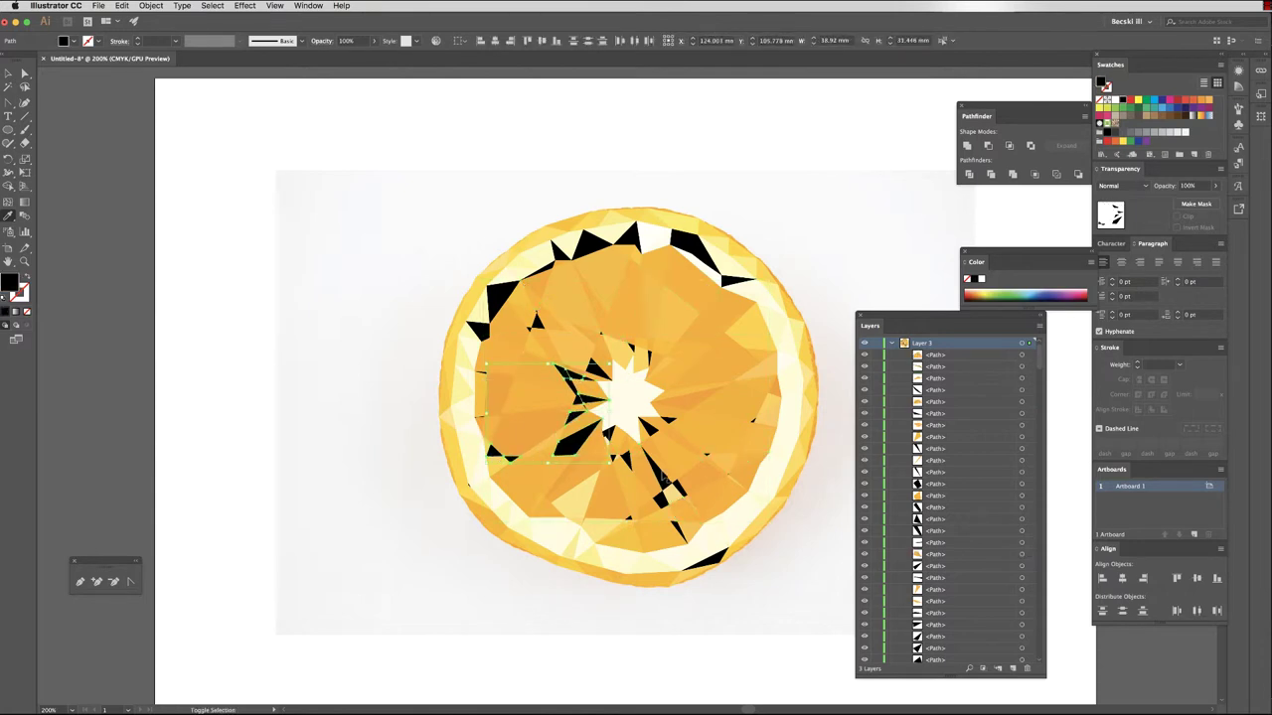
{"action": "left_click", "coordinate": [658, 474], "text": "shift+super"}
{"action": "left_click", "coordinate": [768, 342]}
Fill the larger black pieces around and below the core, and the one in the upper-left pulp, with orange sampled from the pulp.
{"action": "left_click", "coordinate": [680, 489], "text": "super"}
{"action": "left_click", "coordinate": [661, 500], "text": "shift+super"}
{"action": "left_click", "coordinate": [679, 531], "text": "shift+super"}
{"action": "left_click", "coordinate": [627, 461], "text": "shift+super"}
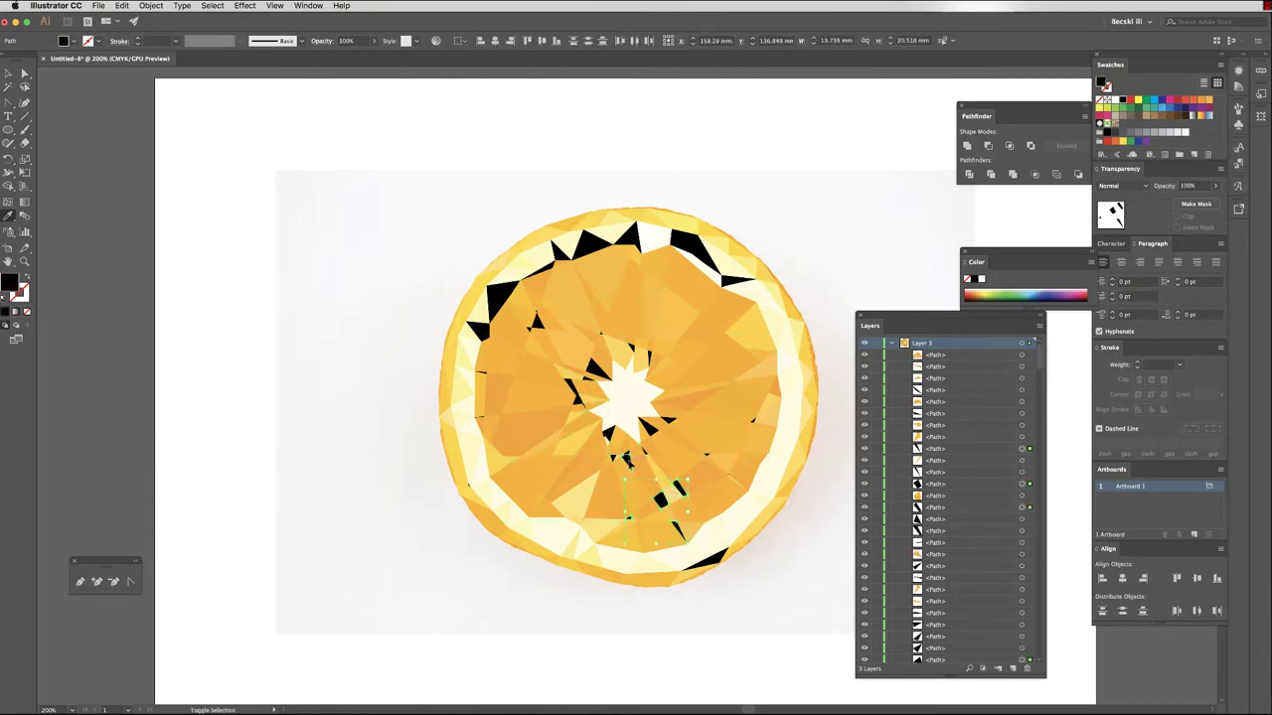
{"action": "left_click", "coordinate": [649, 429], "text": "shift+super"}
{"action": "left_click", "coordinate": [668, 422], "text": "shift+super"}
{"action": "left_click", "coordinate": [597, 371], "text": "shift+super"}
{"action": "left_click", "coordinate": [573, 388], "text": "shift+super"}
{"action": "left_click", "coordinate": [632, 348], "text": "shift+super"}
{"action": "left_click", "coordinate": [650, 358], "text": "shift+super"}
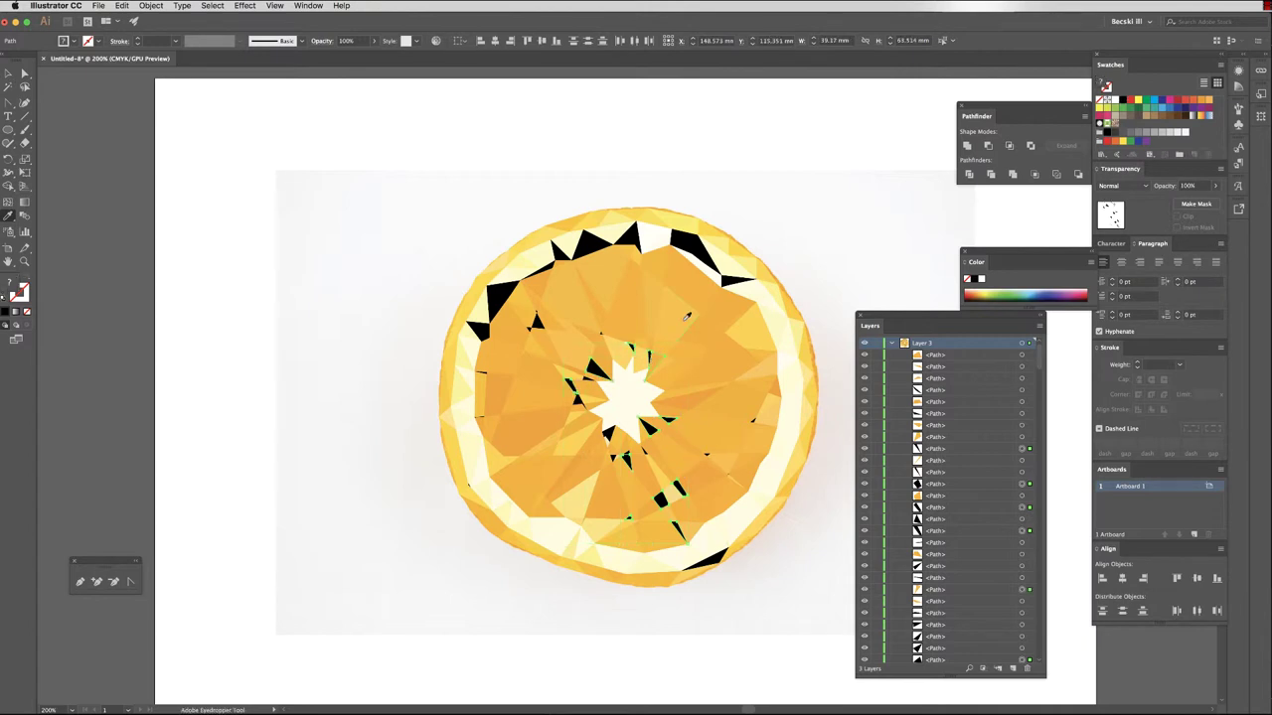
{"action": "left_click", "coordinate": [608, 320]}
{"action": "left_click", "coordinate": [537, 321], "text": "super"}
{"action": "left_click", "coordinate": [549, 314]}
Select the black pieces along the upper pith ring together and fill them with cream sampled from the pith.
{"action": "left_click", "coordinate": [480, 331], "text": "super"}
{"action": "left_click", "coordinate": [500, 296], "text": "shift+super"}
{"action": "left_click", "coordinate": [541, 270], "text": "shift+super"}
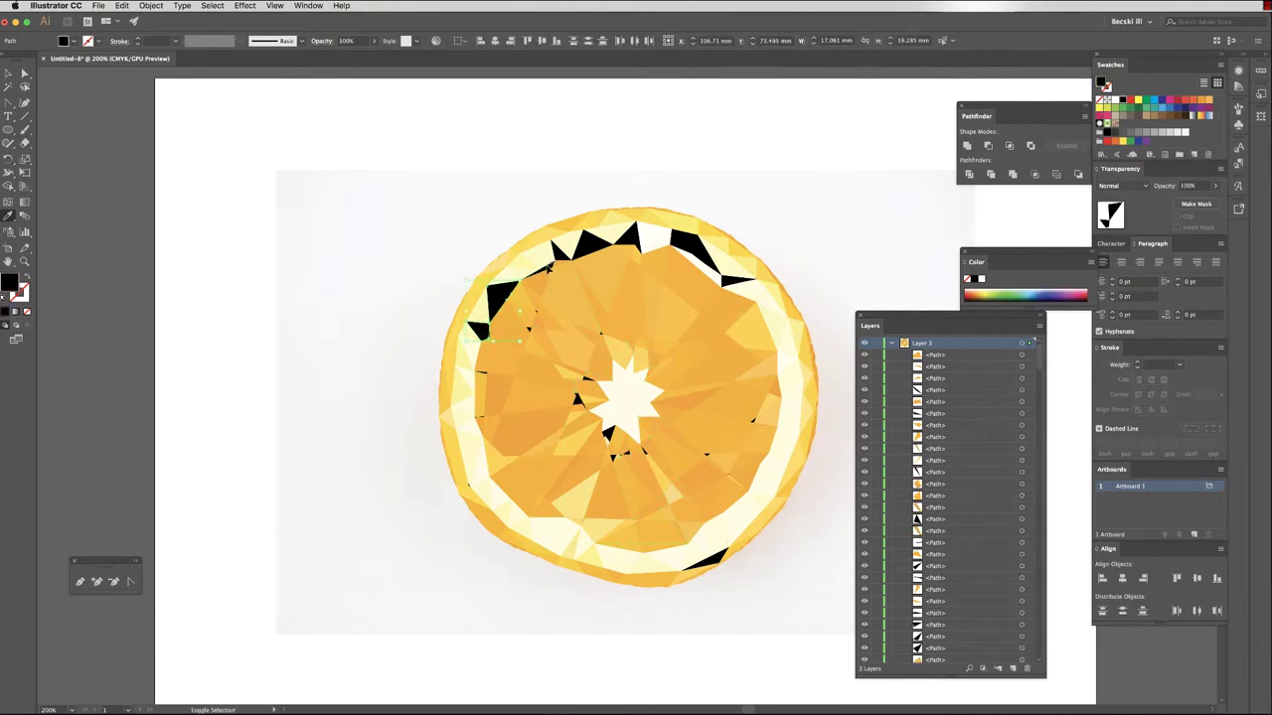
{"action": "left_click", "coordinate": [561, 254], "text": "shift+super"}
{"action": "left_click", "coordinate": [591, 245], "text": "shift+super"}
{"action": "left_click", "coordinate": [628, 236], "text": "shift+super"}
{"action": "left_click", "coordinate": [681, 237], "text": "shift+super"}
{"action": "left_click", "coordinate": [736, 280], "text": "shift+super"}
{"action": "left_click", "coordinate": [761, 290]}
Fill the two leftover upper pith pieces with sampled cream and the black piece on the lower-right rind with sampled orange.
{"action": "left_click", "coordinate": [704, 252], "text": "super"}
{"action": "left_click", "coordinate": [758, 282]}
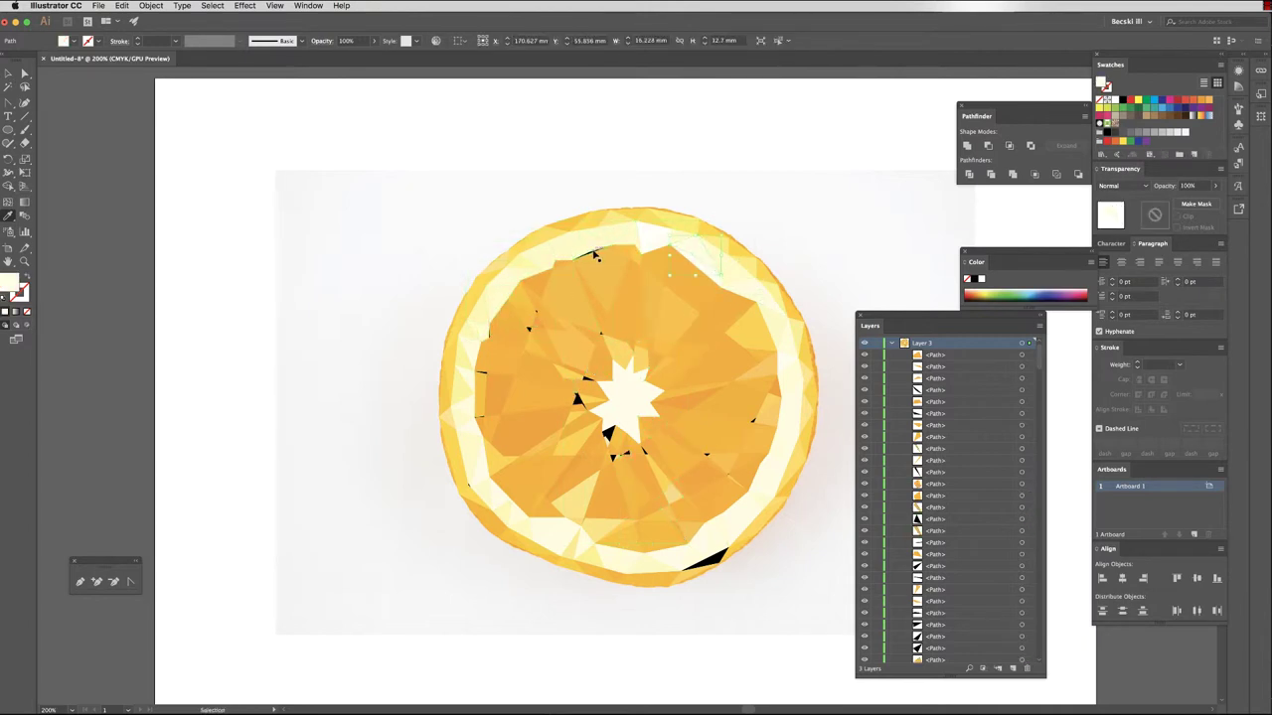
{"action": "left_click", "coordinate": [591, 255], "text": "super"}
{"action": "left_click", "coordinate": [597, 242]}
{"action": "left_click", "coordinate": [711, 543], "text": "super"}
{"action": "left_click", "coordinate": [594, 440]}
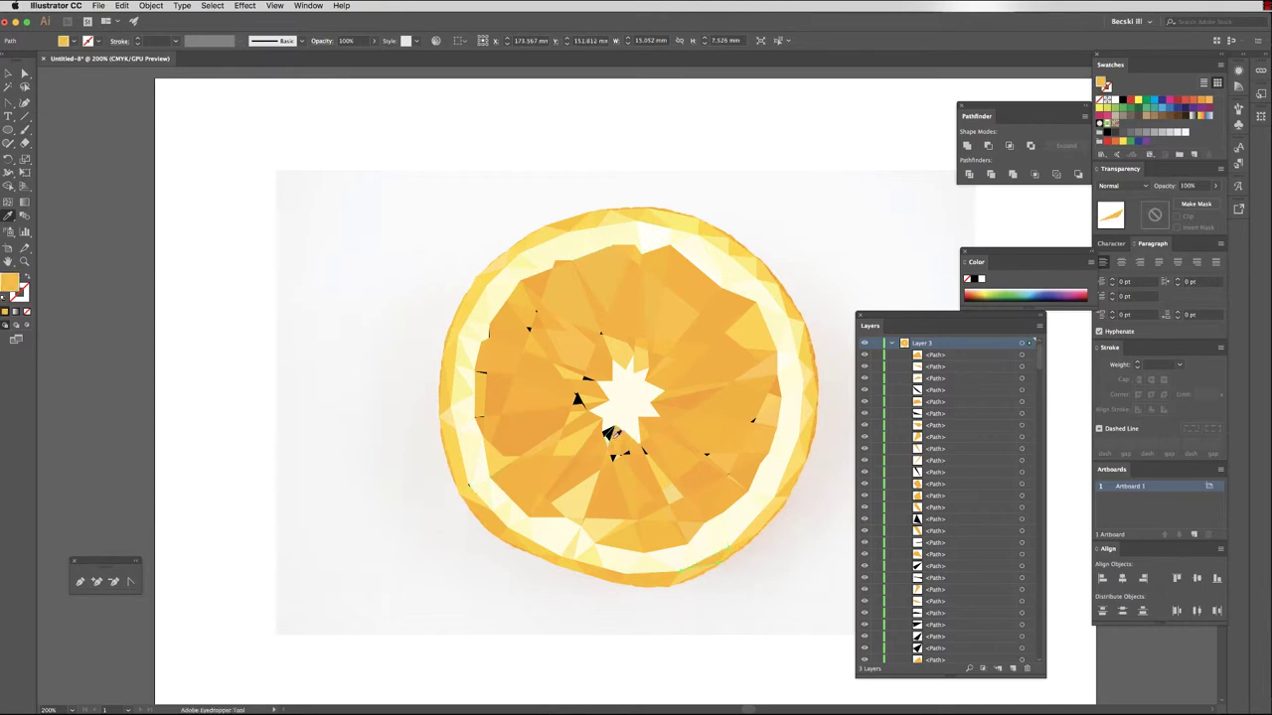
Select all remaining black pieces by their same fill color, recolour them with orange sampled from the upper pulp, and deselect.
{"action": "key", "text": "v"}
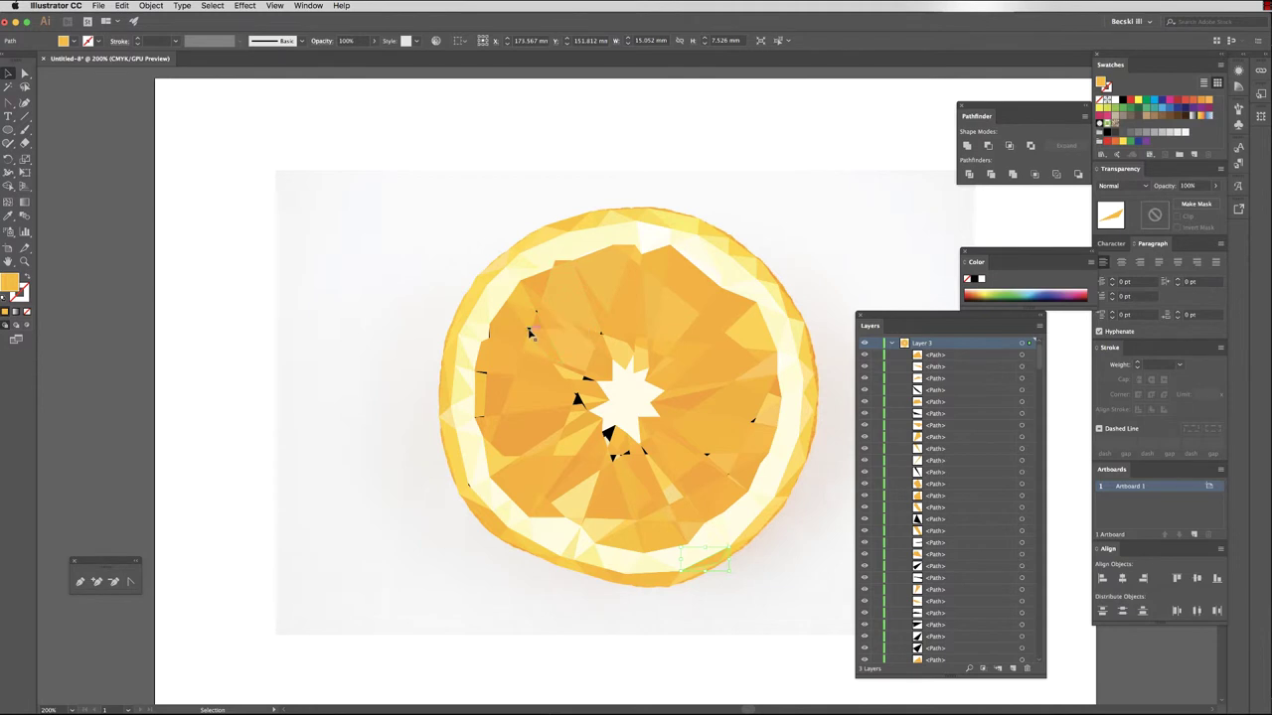
{"action": "left_click", "coordinate": [528, 330]}
{"action": "left_click", "coordinate": [216, 6]}
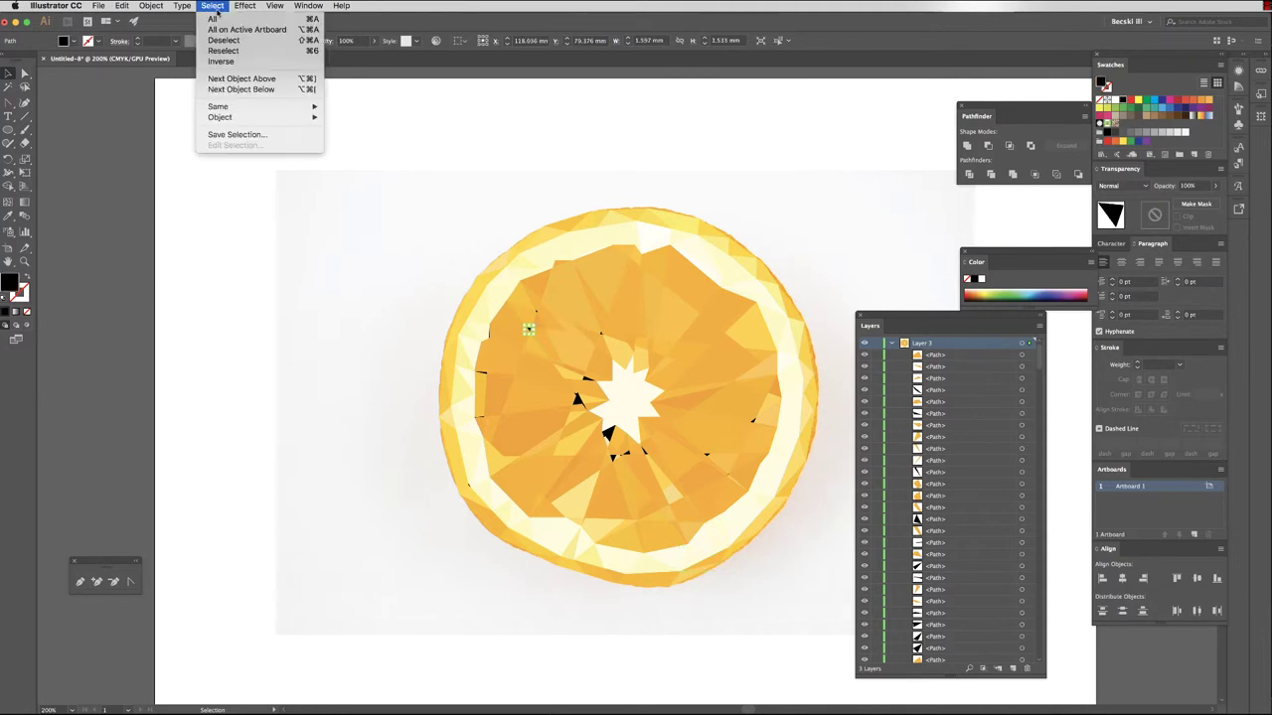
{"action": "mouse_move", "coordinate": [234, 107]}
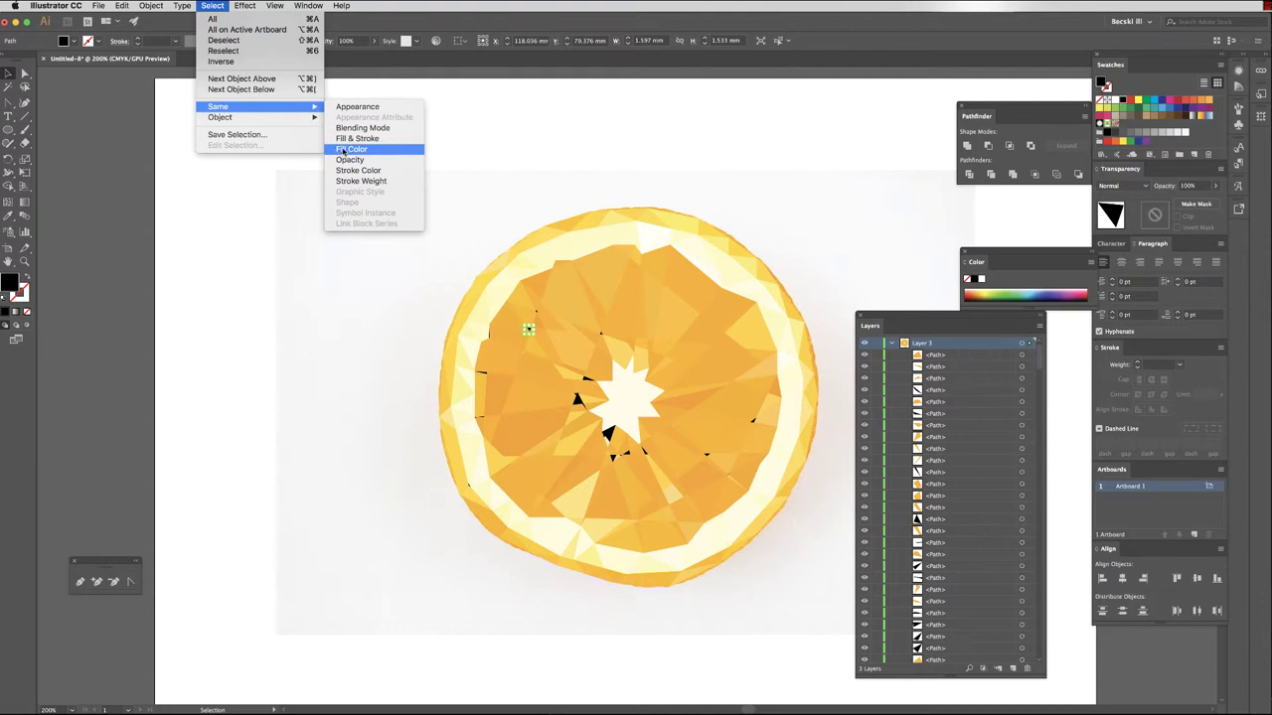
{"action": "left_click", "coordinate": [350, 149]}
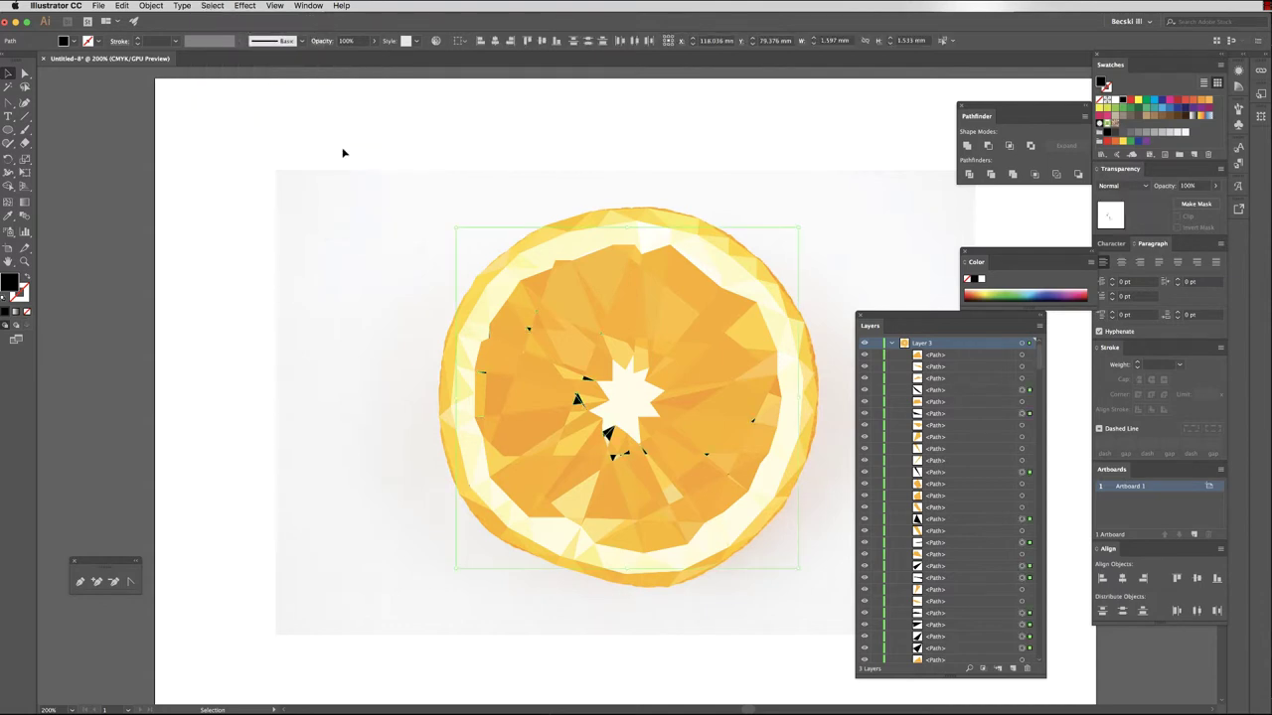
{"action": "left_click", "coordinate": [8, 215]}
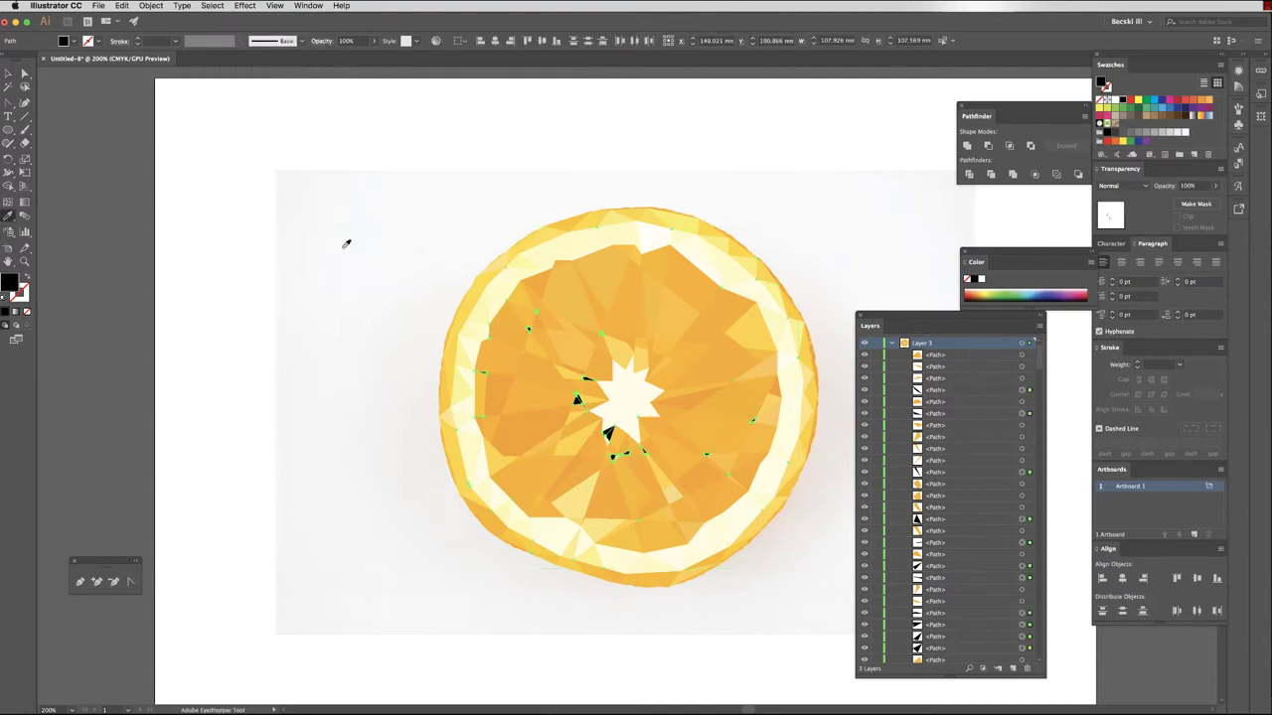
{"action": "left_click", "coordinate": [615, 262]}
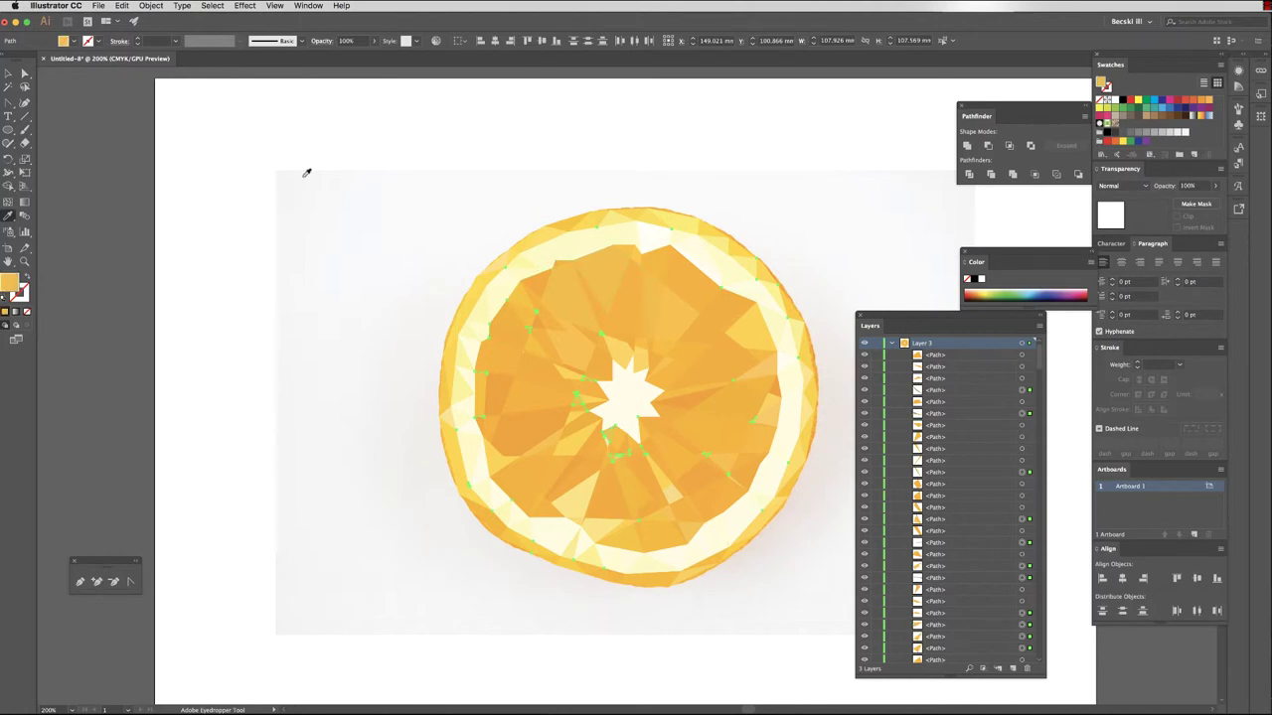
{"action": "left_click", "coordinate": [9, 73]}
{"action": "left_click", "coordinate": [318, 135]}
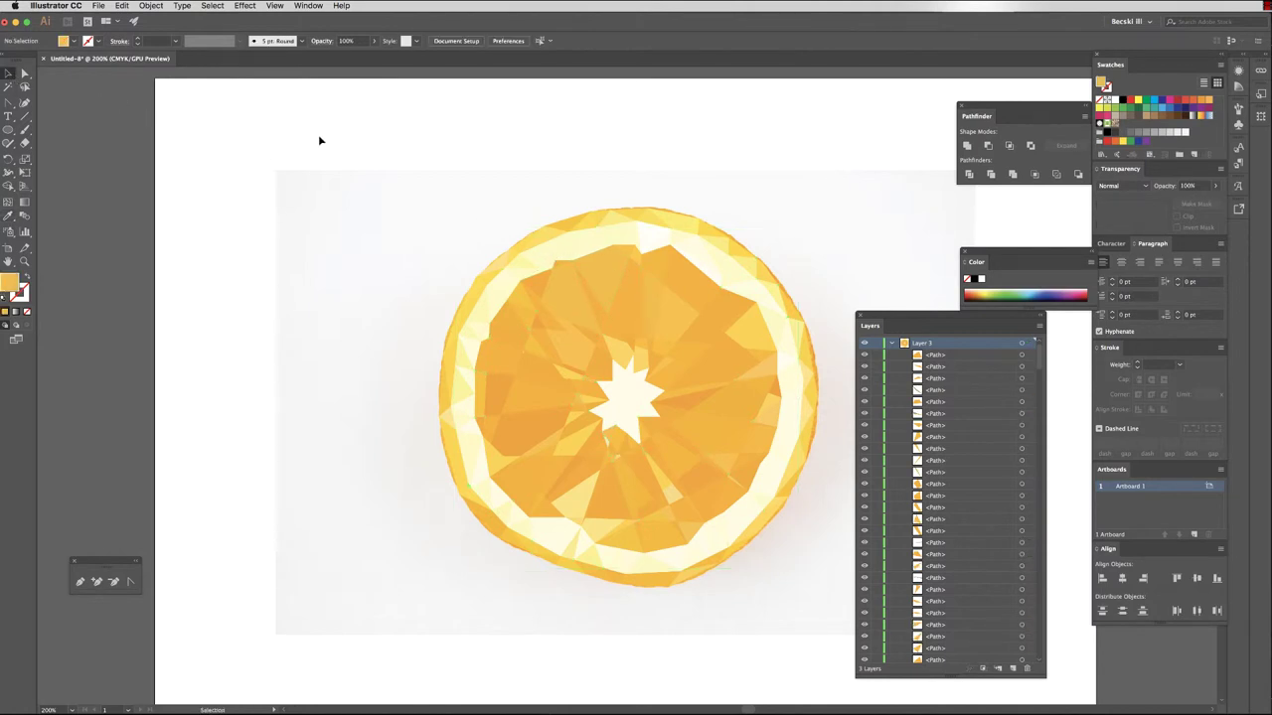
Collapse Layer 3 and hide the linked orange photo in Layer 1.
{"action": "scroll", "coordinate": [750, 276], "scroll_direction": "right", "scroll_amount": 5}
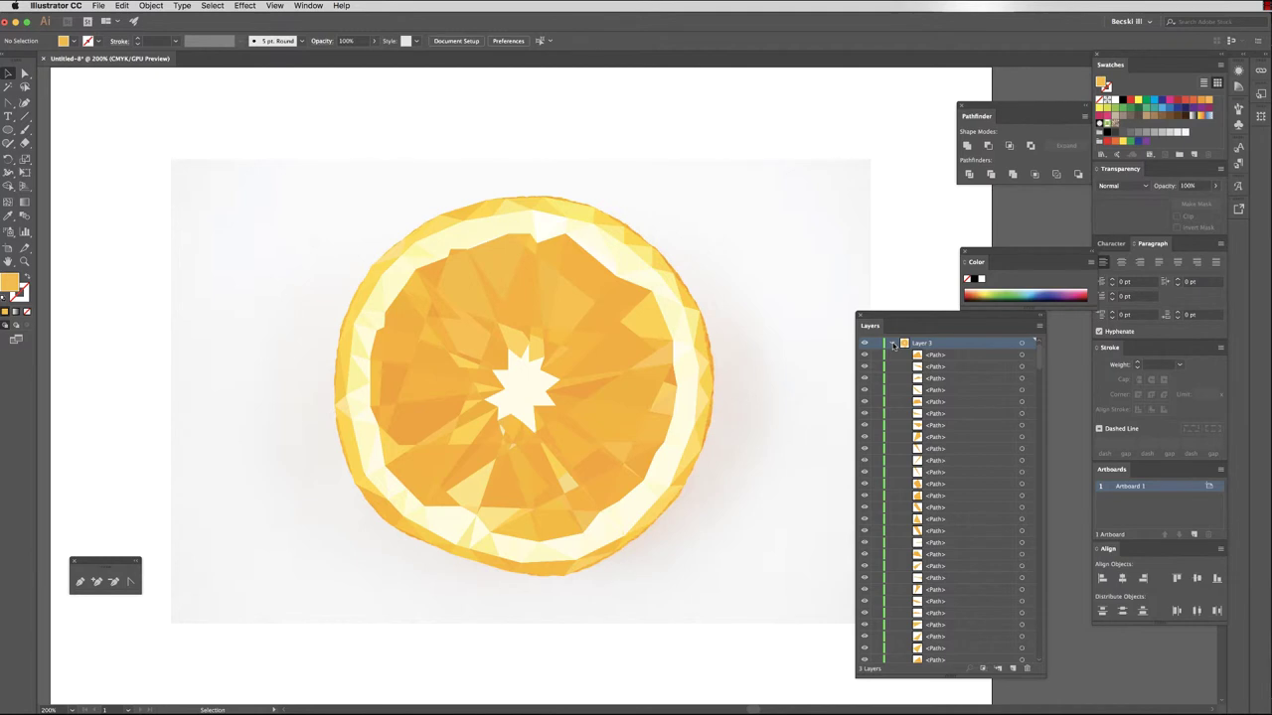
{"action": "left_click", "coordinate": [893, 344]}
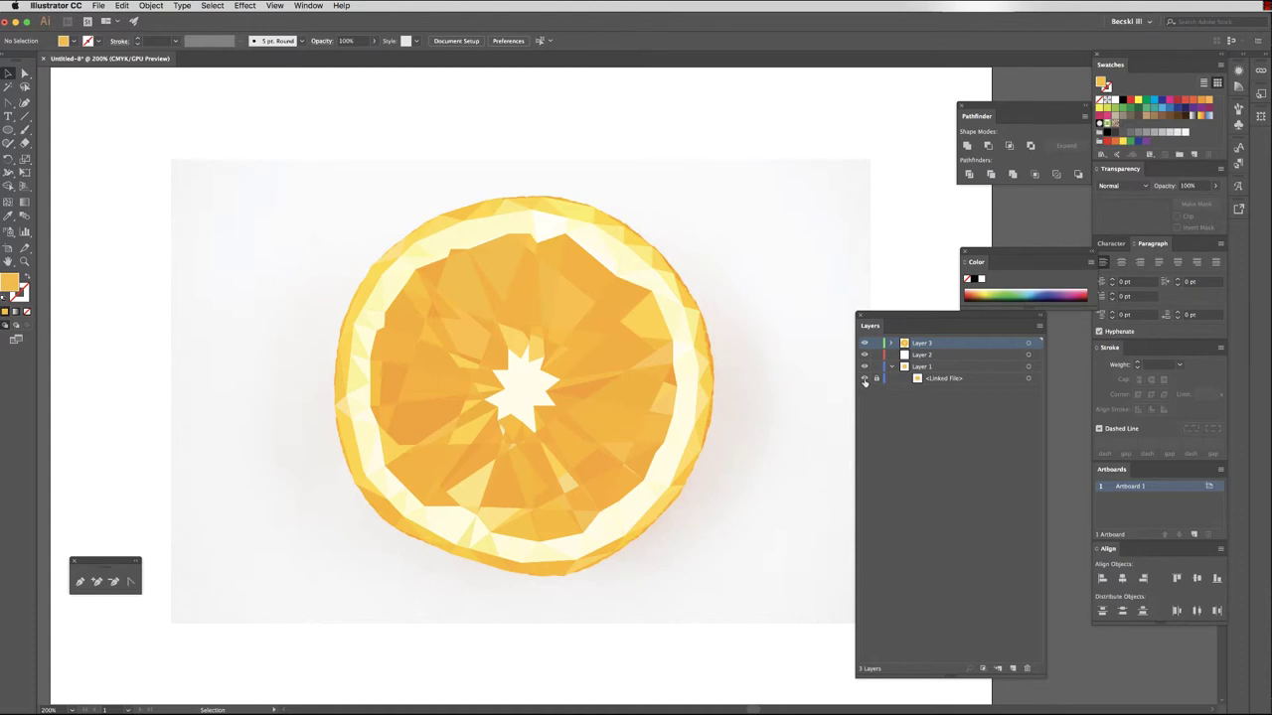
{"action": "left_click", "coordinate": [863, 379]}
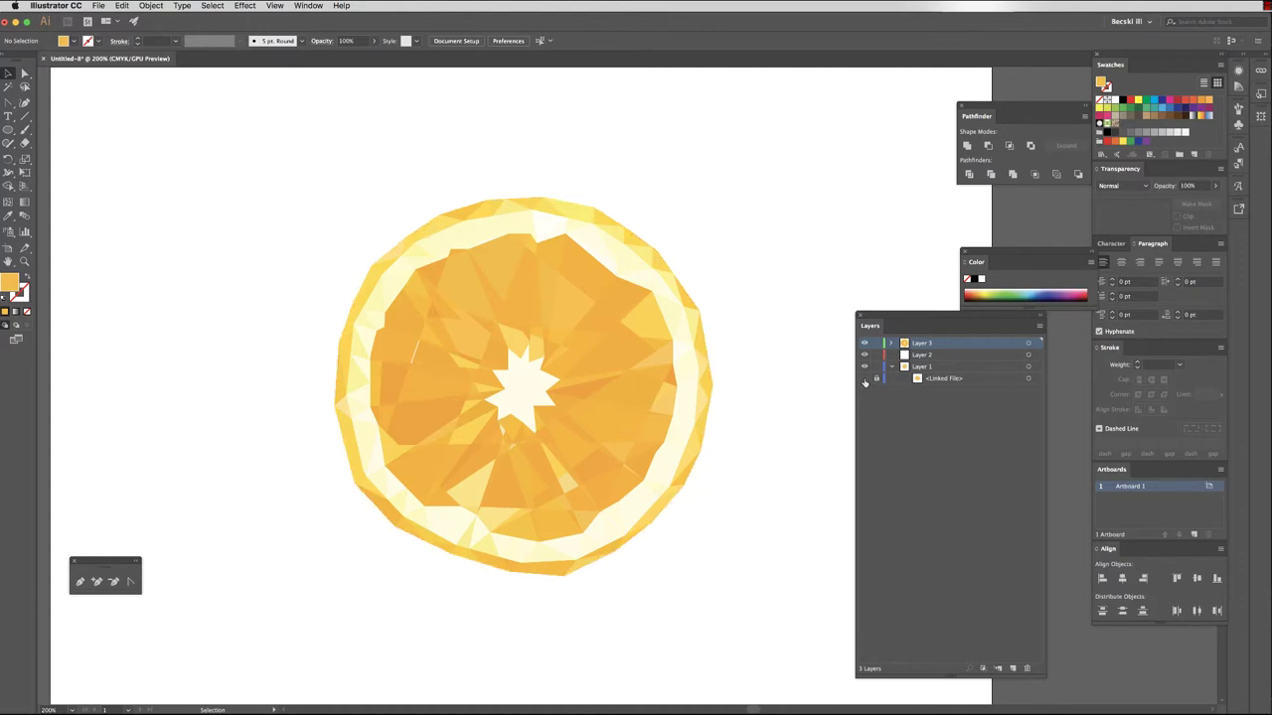
Select the pale cream pieces in the pulp below the core together and fill them with orange sampled from the pulp.
{"action": "left_click", "coordinate": [24, 261]}
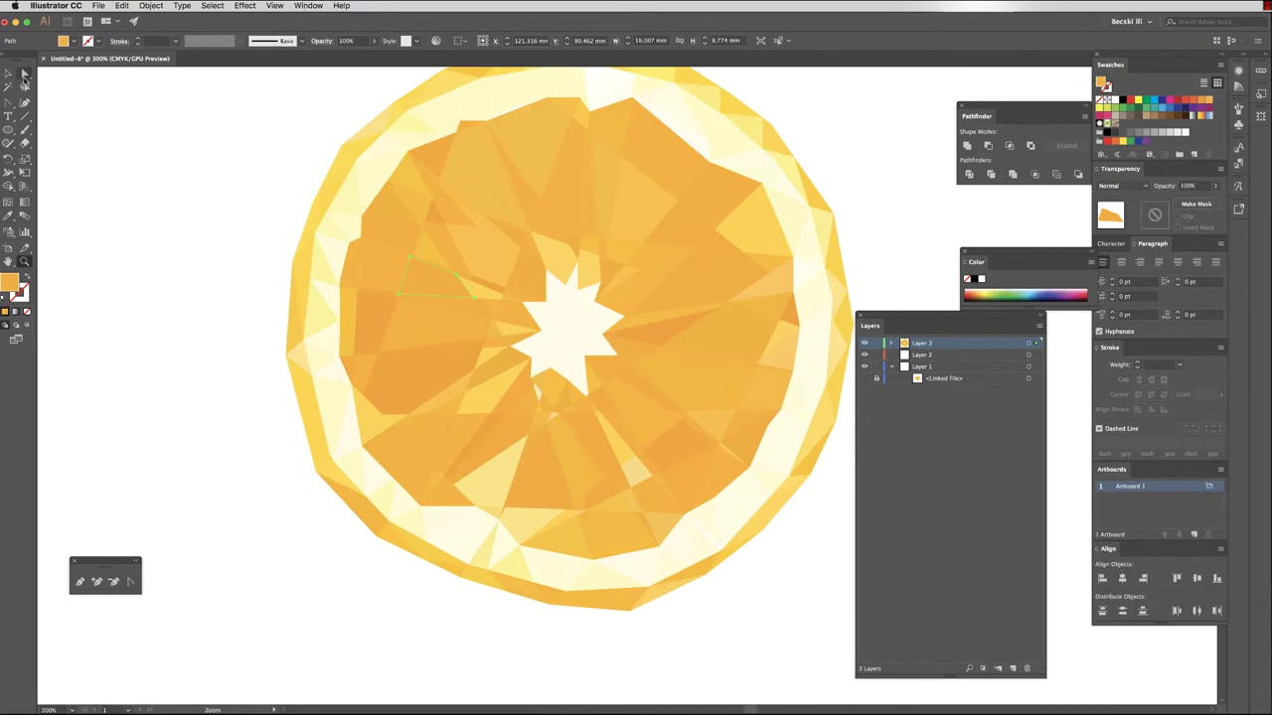
{"action": "left_click", "coordinate": [9, 74]}
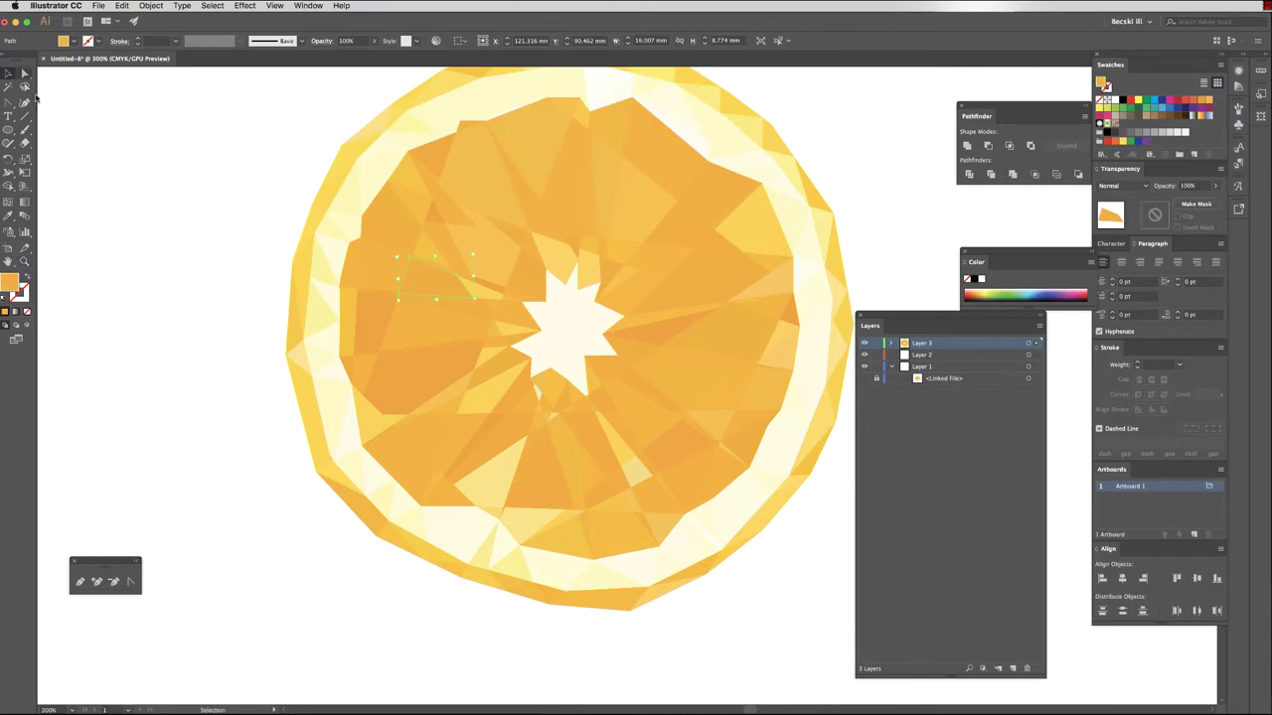
{"action": "left_click", "coordinate": [539, 397]}
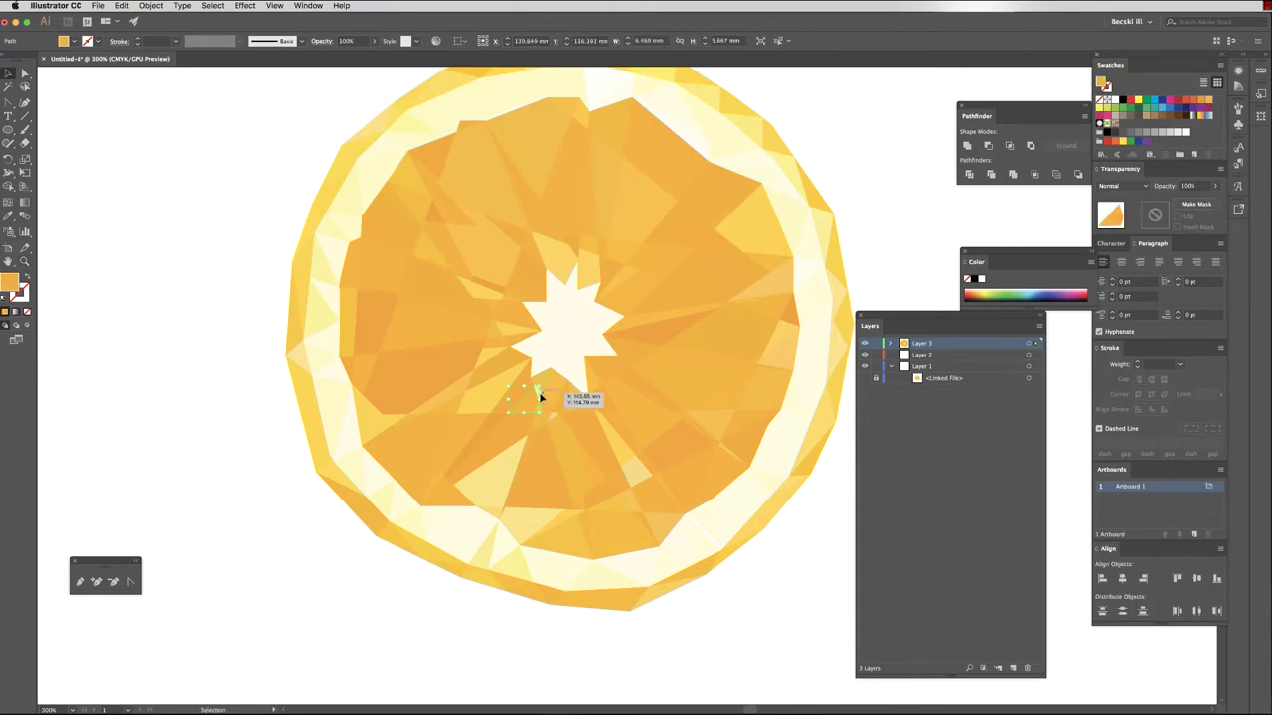
{"action": "key", "text": "z"}
{"action": "left_click", "coordinate": [541, 398]}
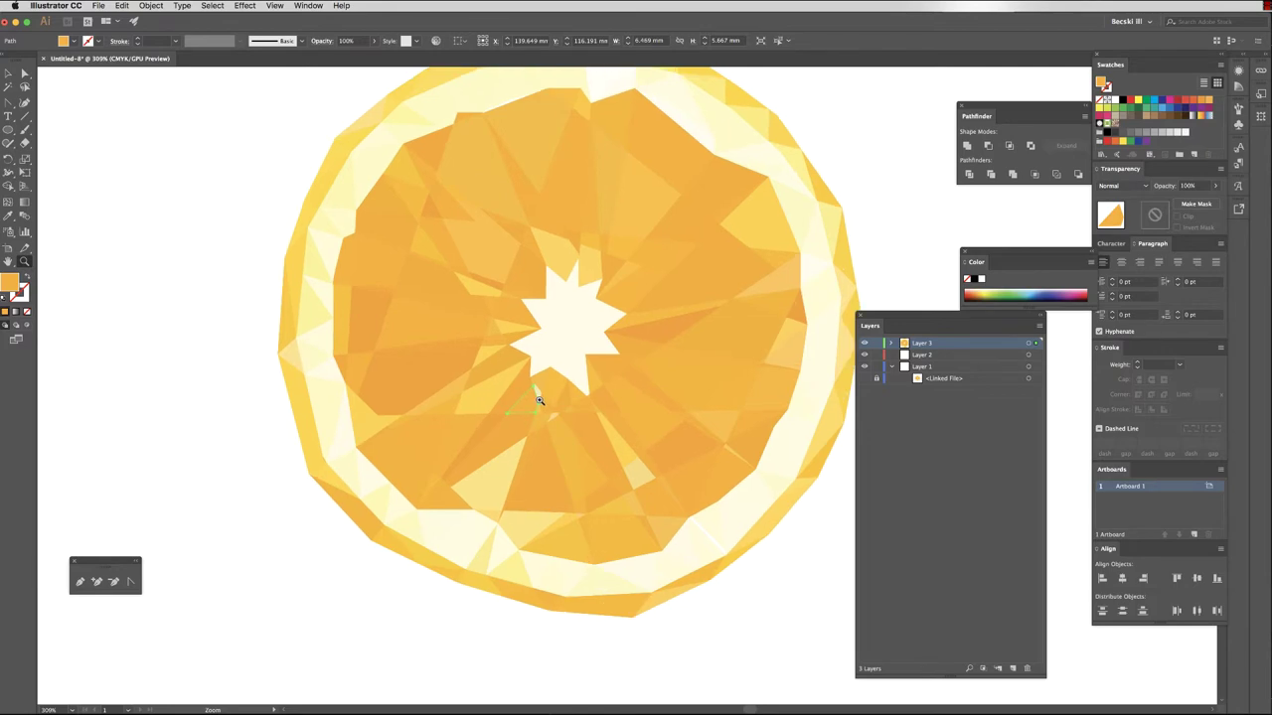
{"action": "left_click", "coordinate": [541, 398]}
{"action": "scroll", "coordinate": [457, 341], "scroll_direction": "right", "scroll_amount": 10}
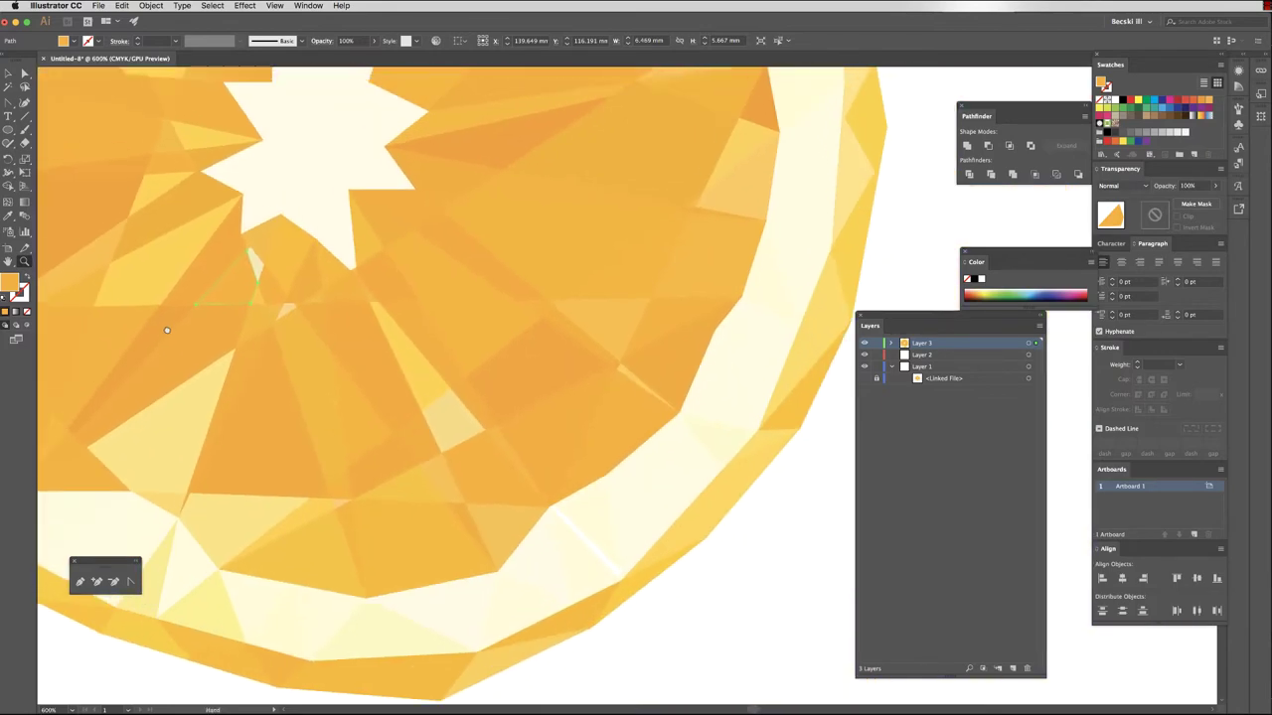
{"action": "left_click", "coordinate": [25, 74]}
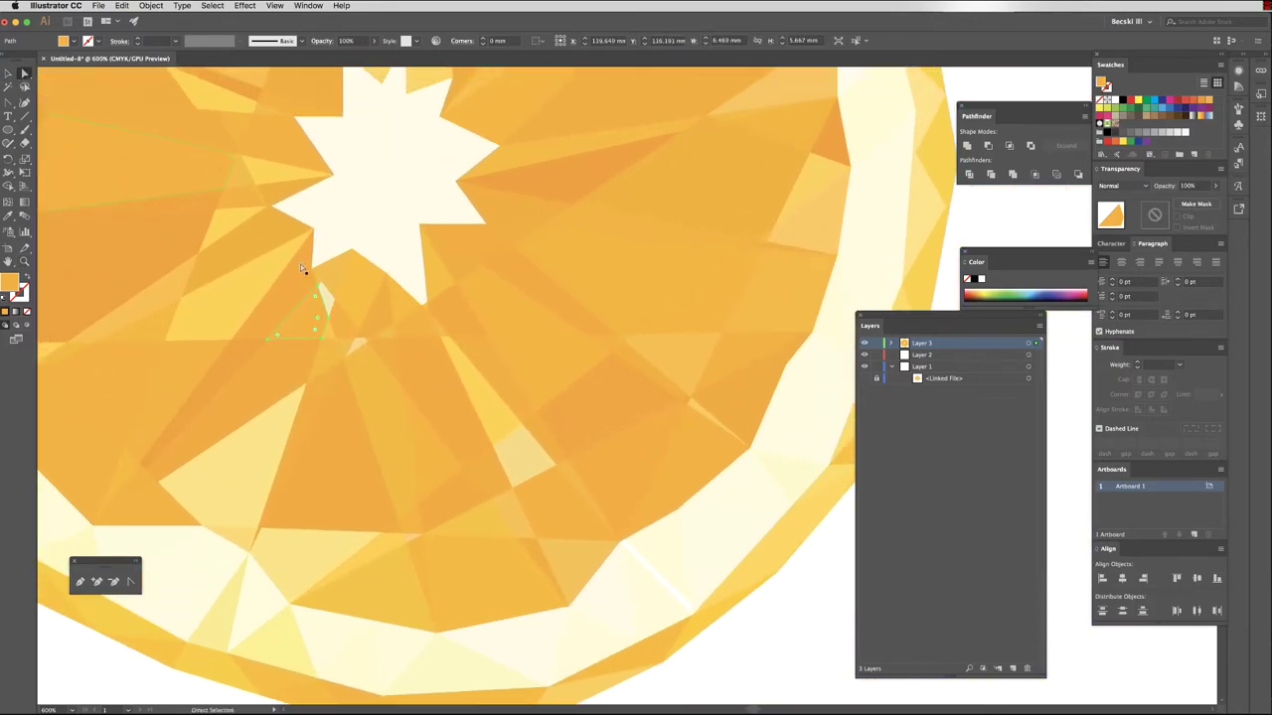
{"action": "left_click", "coordinate": [327, 298]}
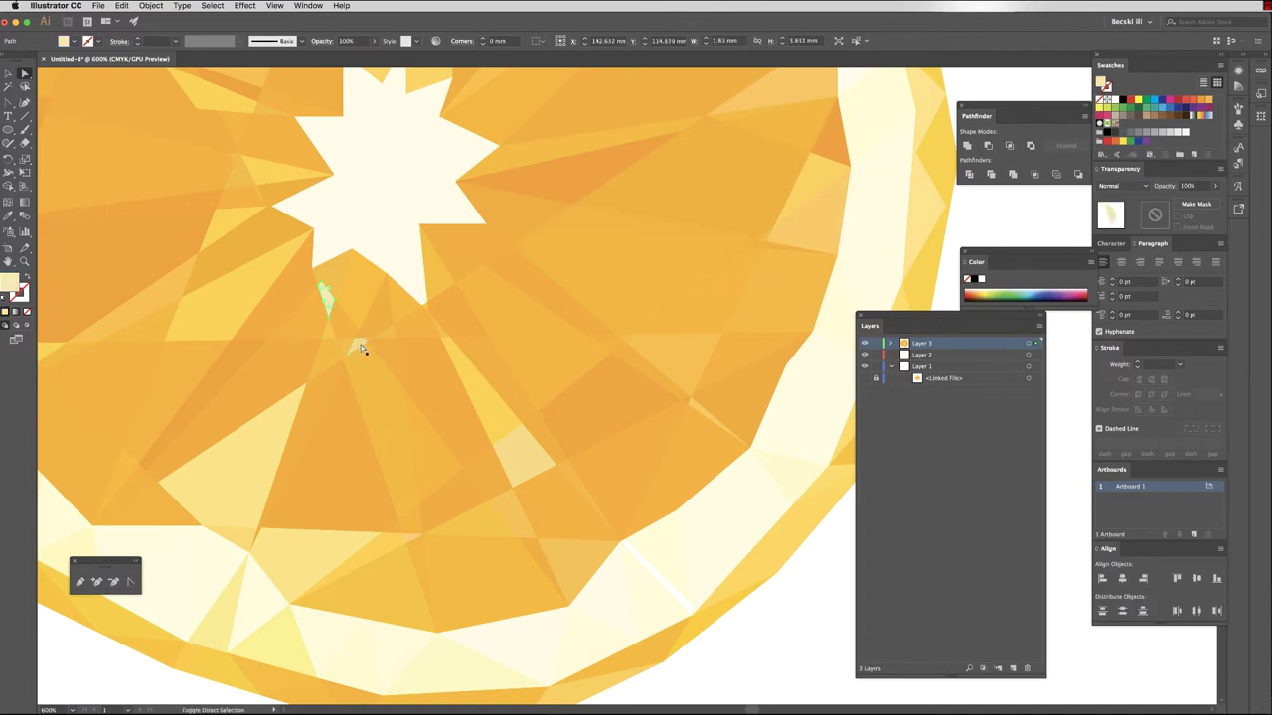
{"action": "left_click", "coordinate": [362, 348], "text": "shift"}
{"action": "left_click", "coordinate": [539, 468], "text": "shift"}
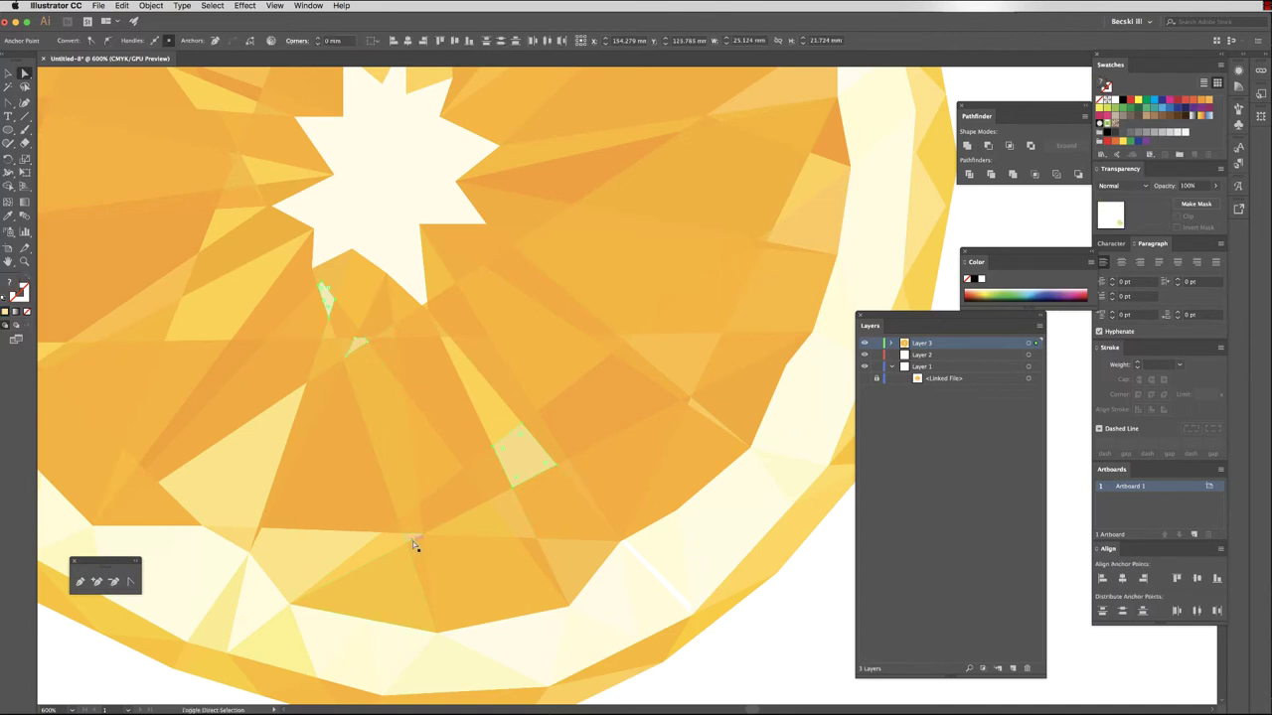
{"action": "left_click", "coordinate": [412, 541], "text": "shift"}
{"action": "left_click", "coordinate": [325, 546], "text": "shift"}
{"action": "left_click", "coordinate": [246, 475], "text": "shift"}
{"action": "left_click", "coordinate": [9, 217]}
{"action": "left_click", "coordinate": [581, 169]}
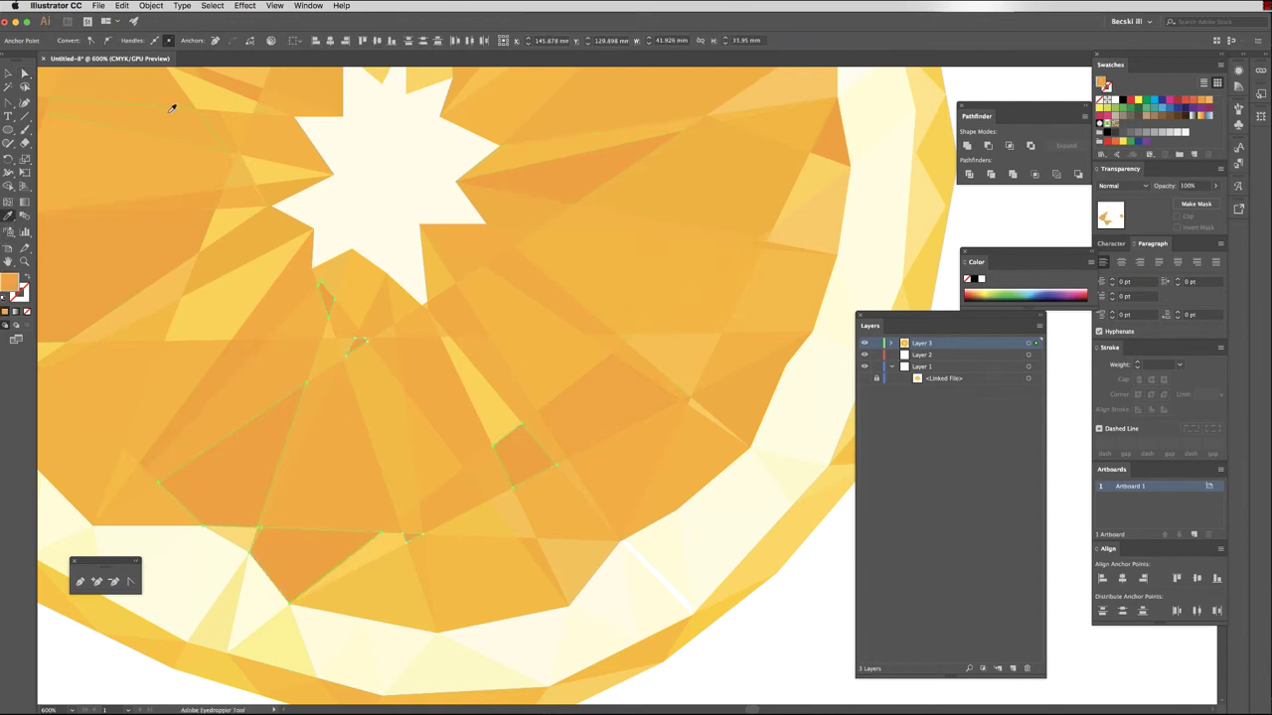
Deselect the recoloured pieces and examine the entire low-poly orange slice.
{"action": "left_click", "coordinate": [8, 74]}
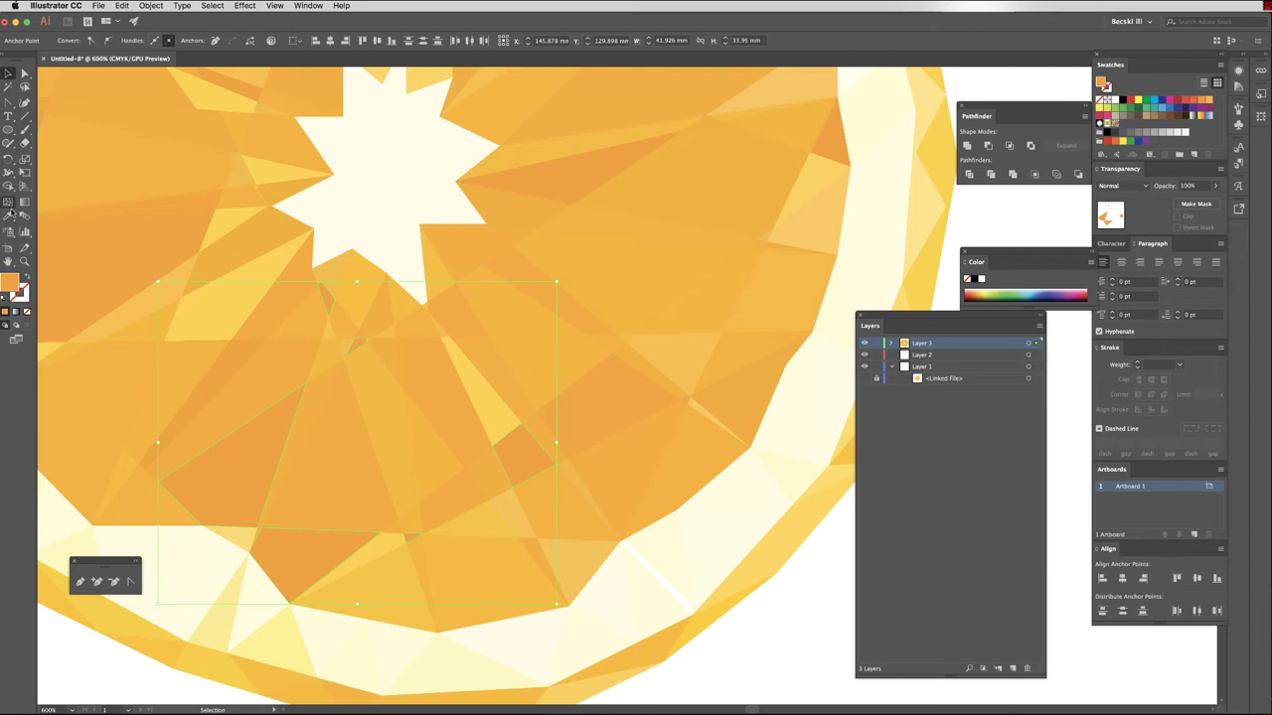
{"action": "left_click", "coordinate": [26, 262]}
{"action": "left_click", "coordinate": [393, 256], "text": "alt"}
{"action": "left_click", "coordinate": [397, 258], "text": "alt"}
{"action": "left_click", "coordinate": [727, 329], "text": "alt"}
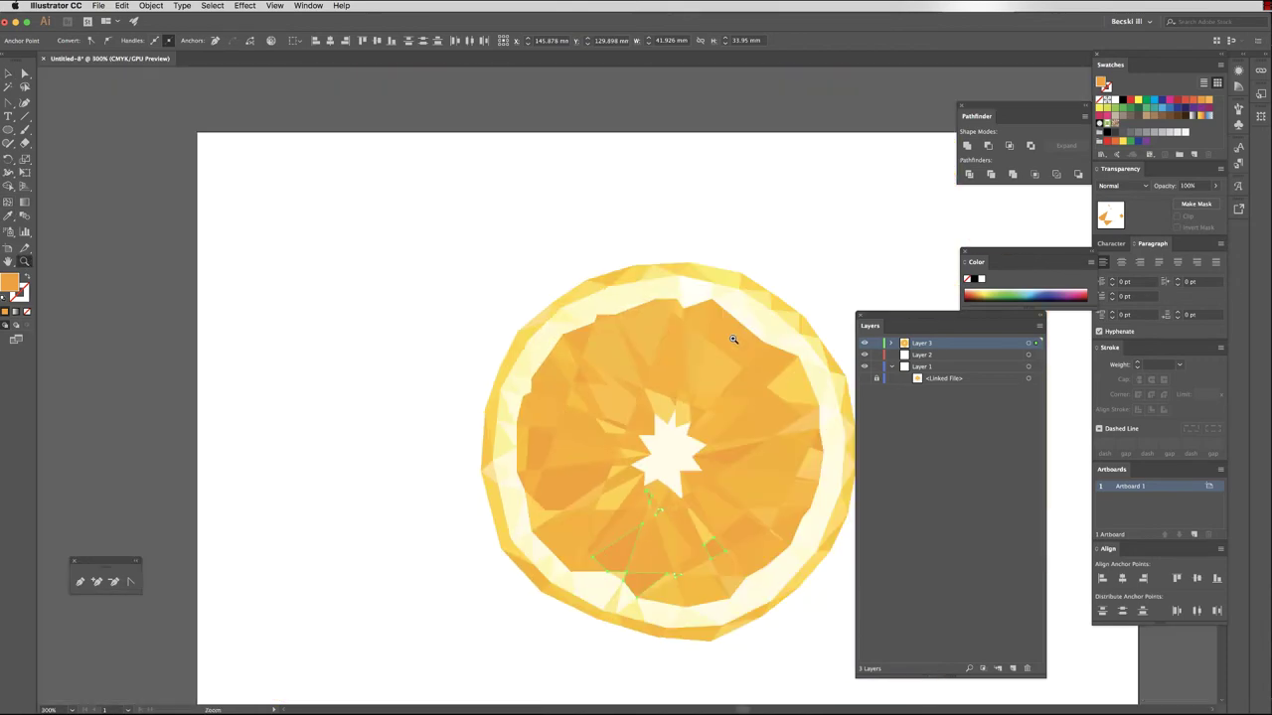
{"action": "left_click_drag", "start_coordinate": [723, 425], "coordinate": [540, 330]}
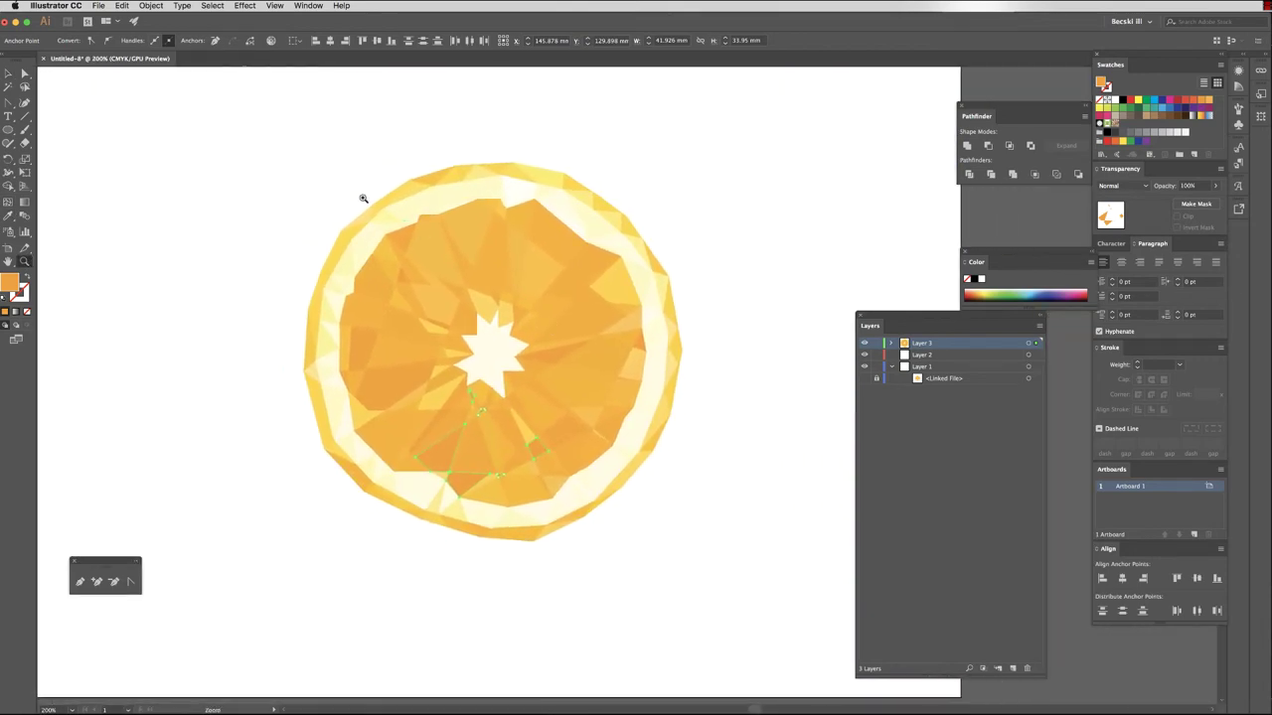
{"action": "left_click", "coordinate": [8, 73]}
{"action": "left_click", "coordinate": [198, 162]}
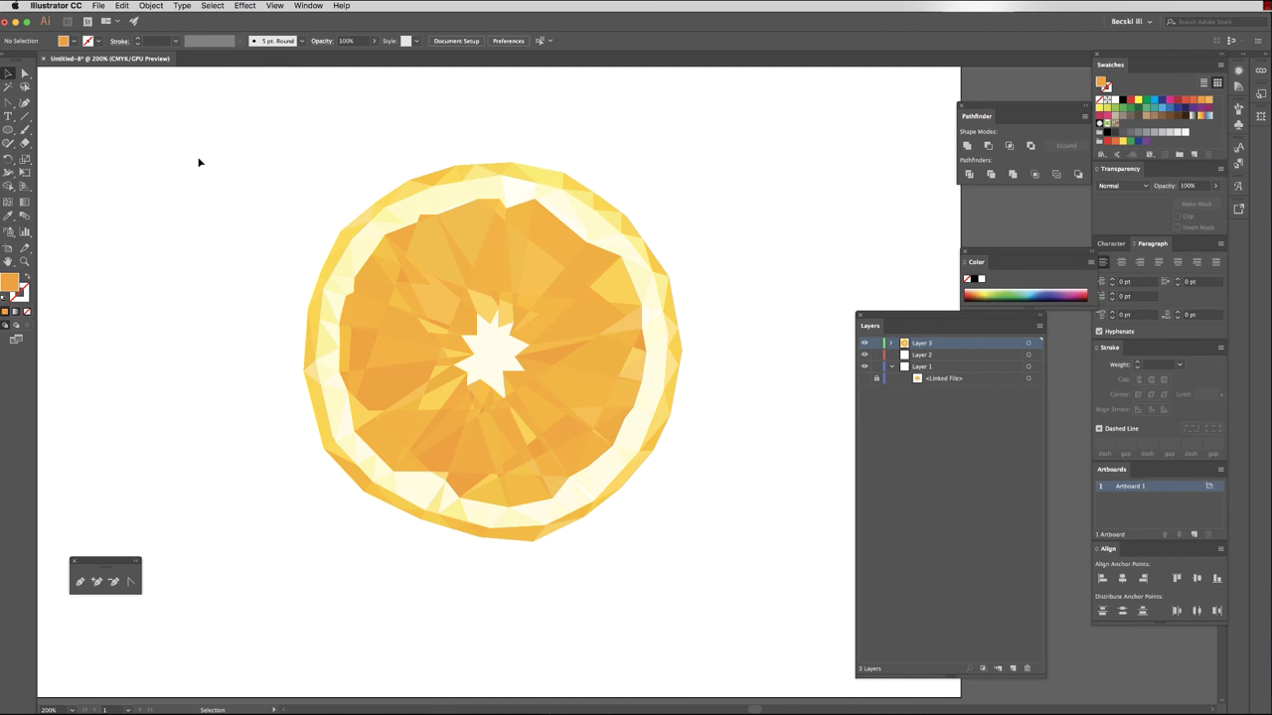
{"action": "scroll", "coordinate": [199, 162], "scroll_direction": "right", "scroll_amount": 2}
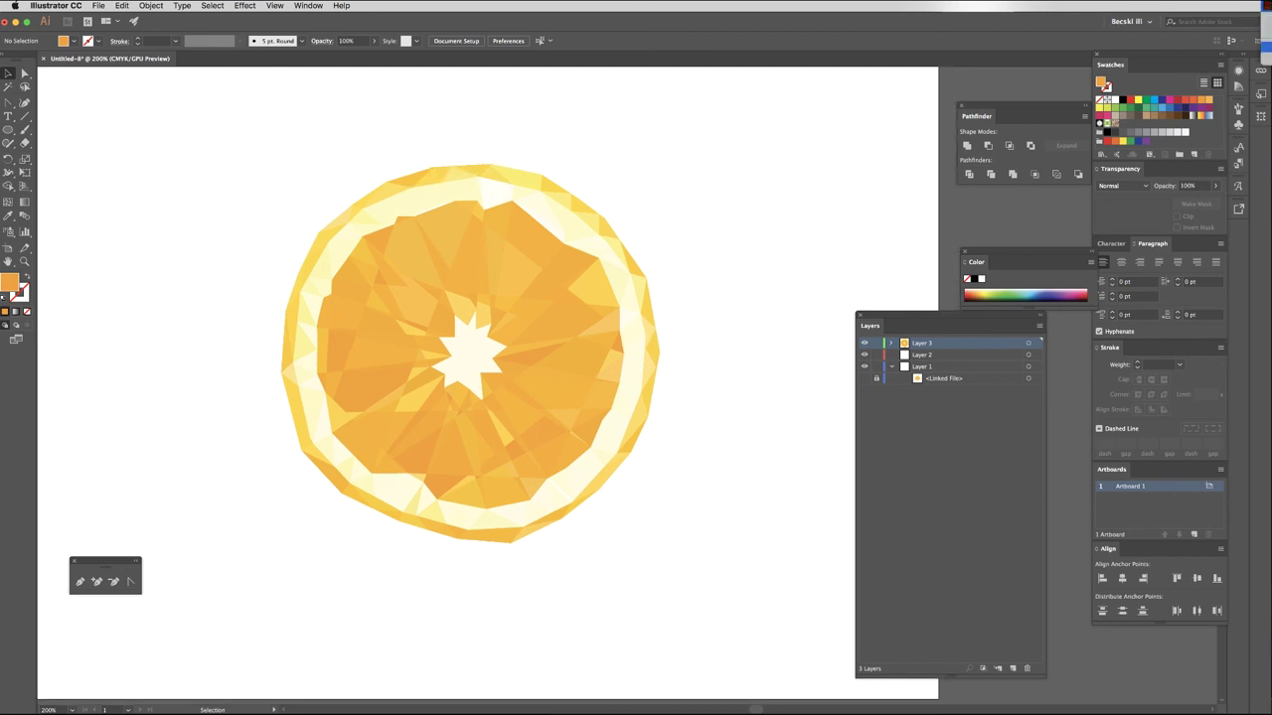